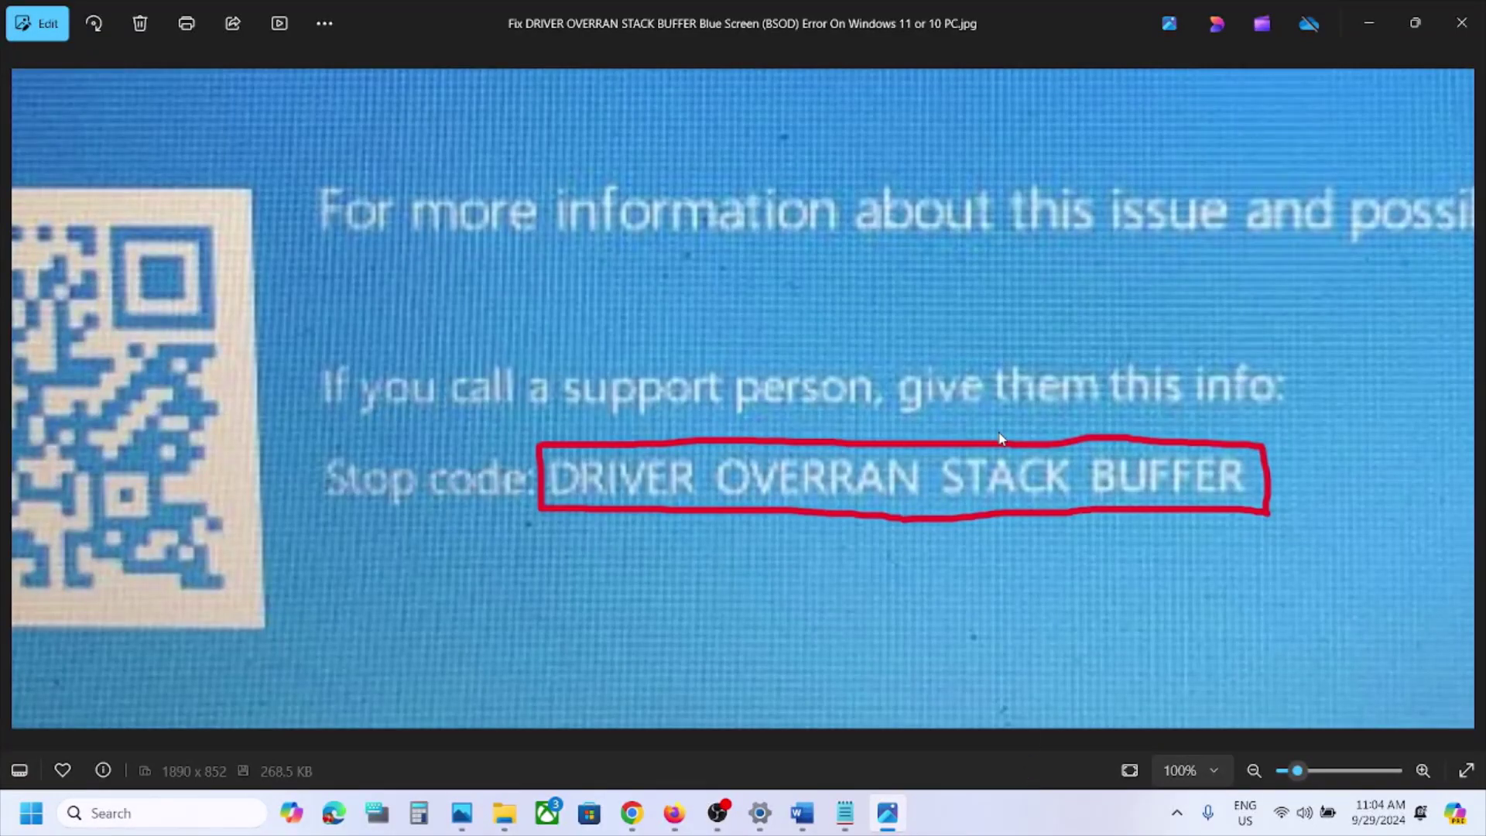
# Examine the stop code in the blue screen photo, and view the note about uninstalling recently installed Windows updates.
pyautogui.scroll(5, 1000, 439)
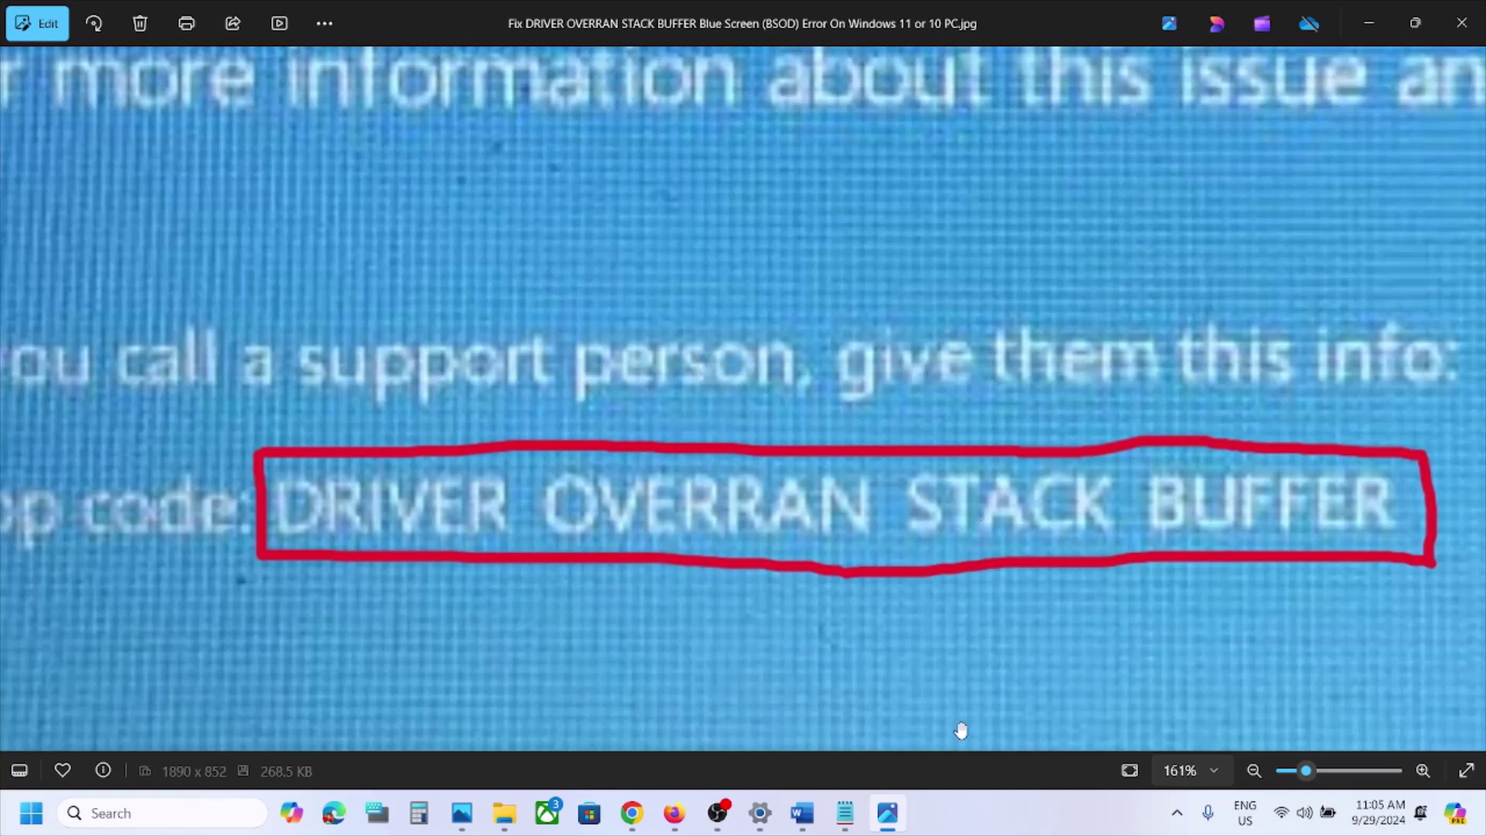
pyautogui.click(980, 819)
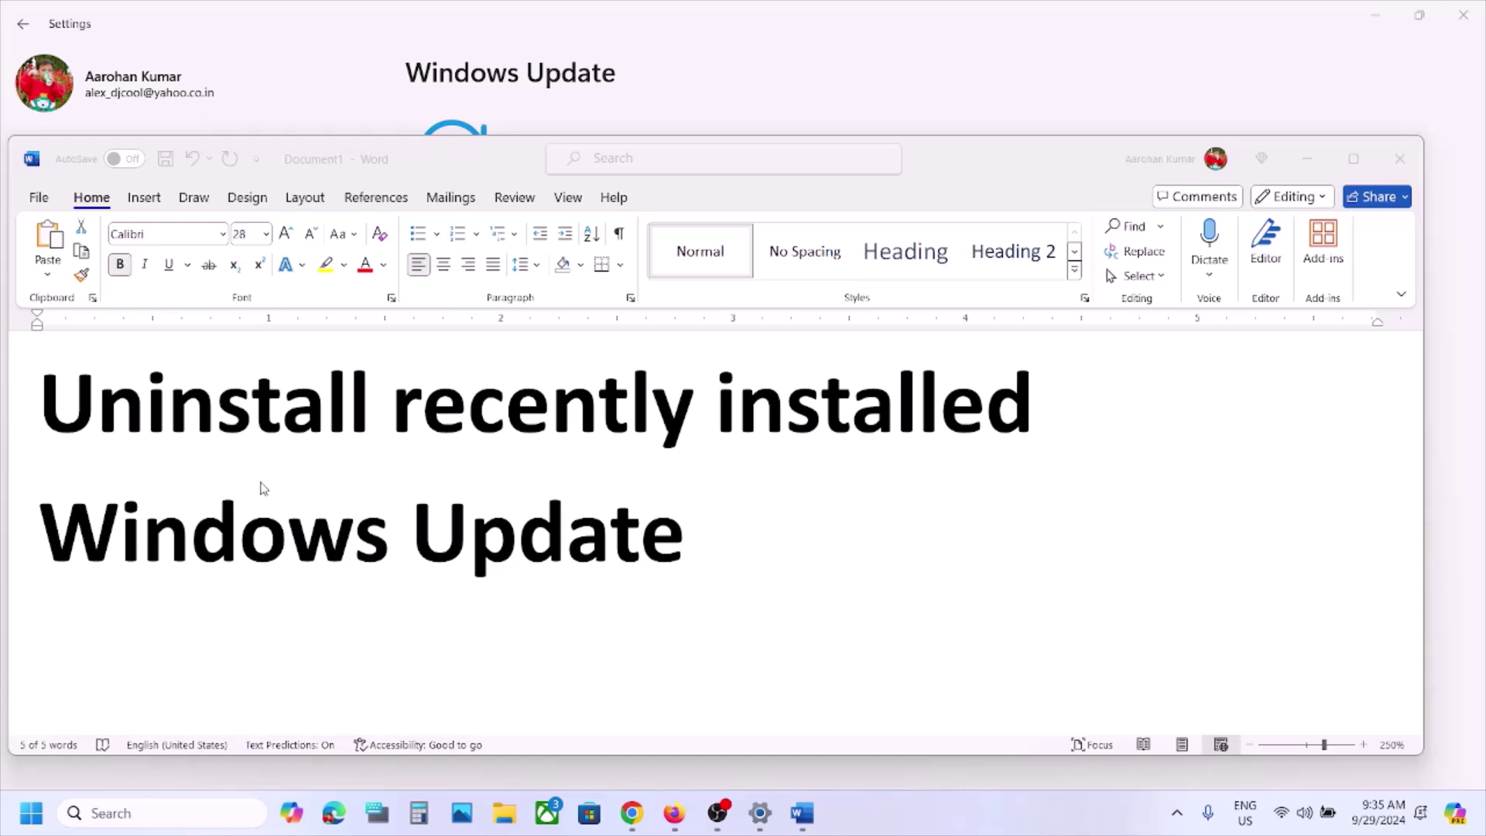
pyautogui.tripleClick(33, 424)
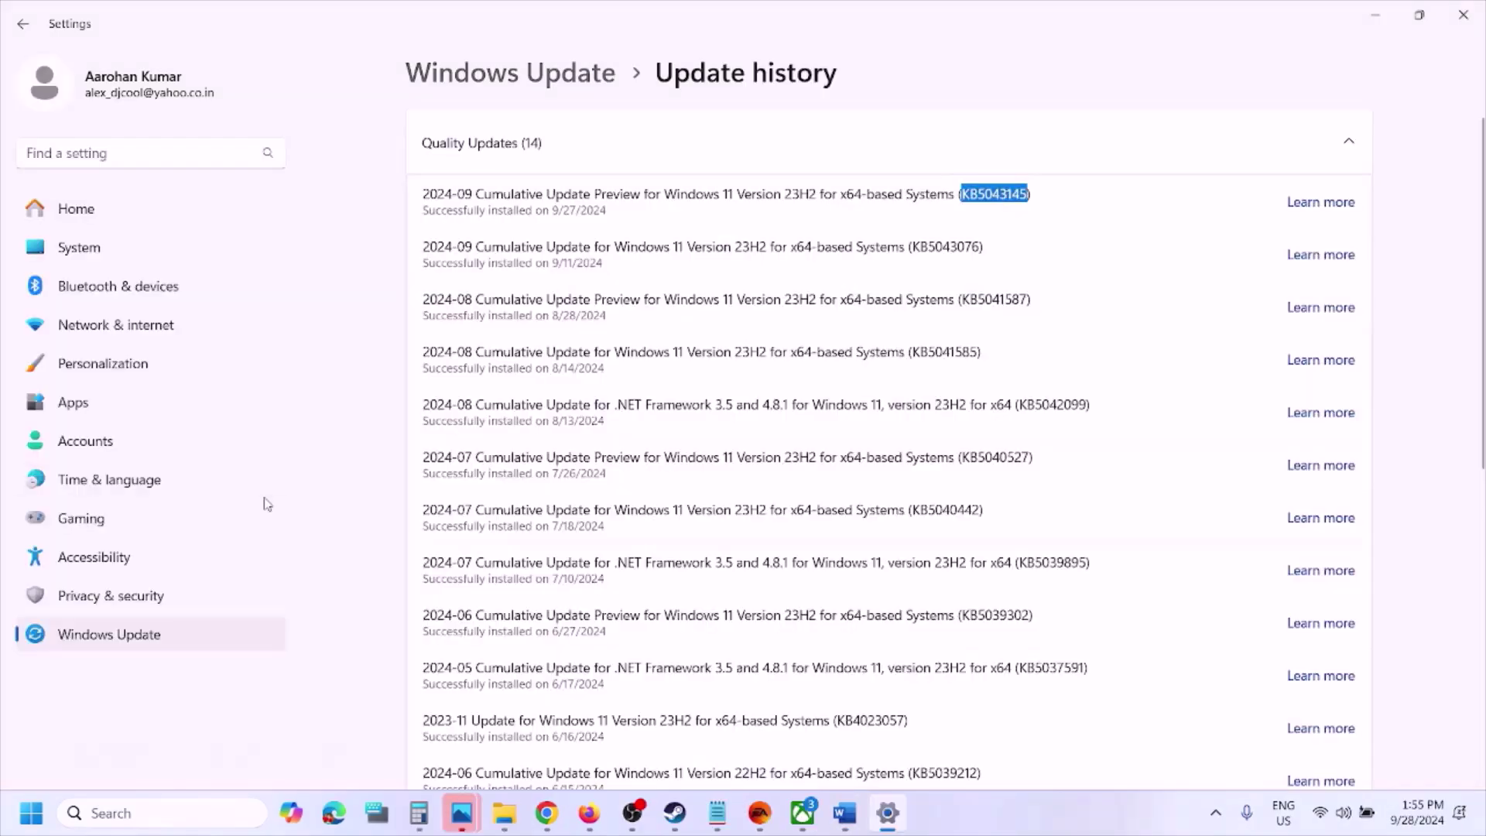
# Open the list of removable updates from the Windows Update history and uninstall update KB5043145.
pyautogui.click(133, 640)
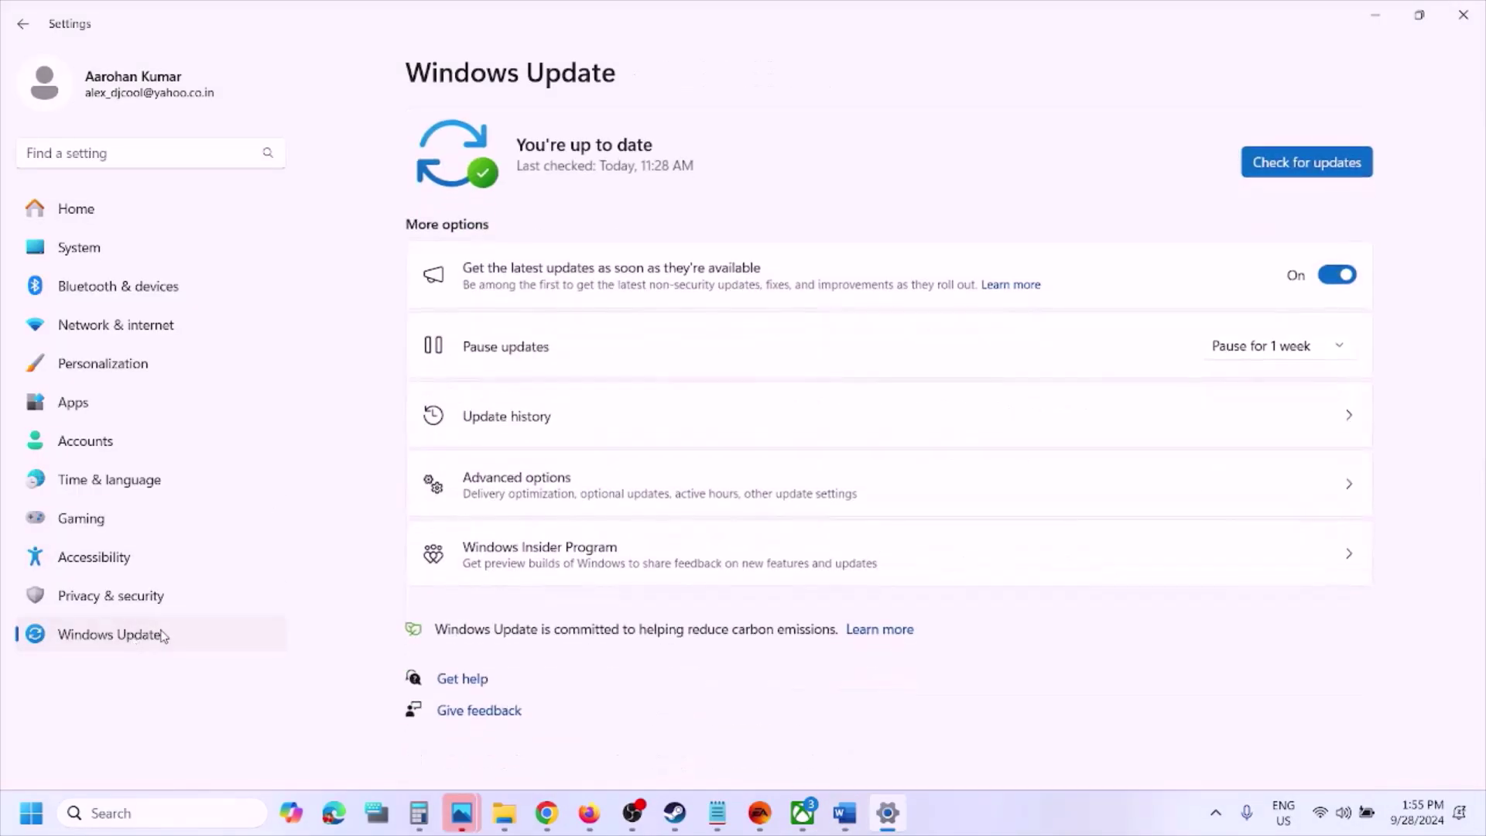
pyautogui.click(617, 416)
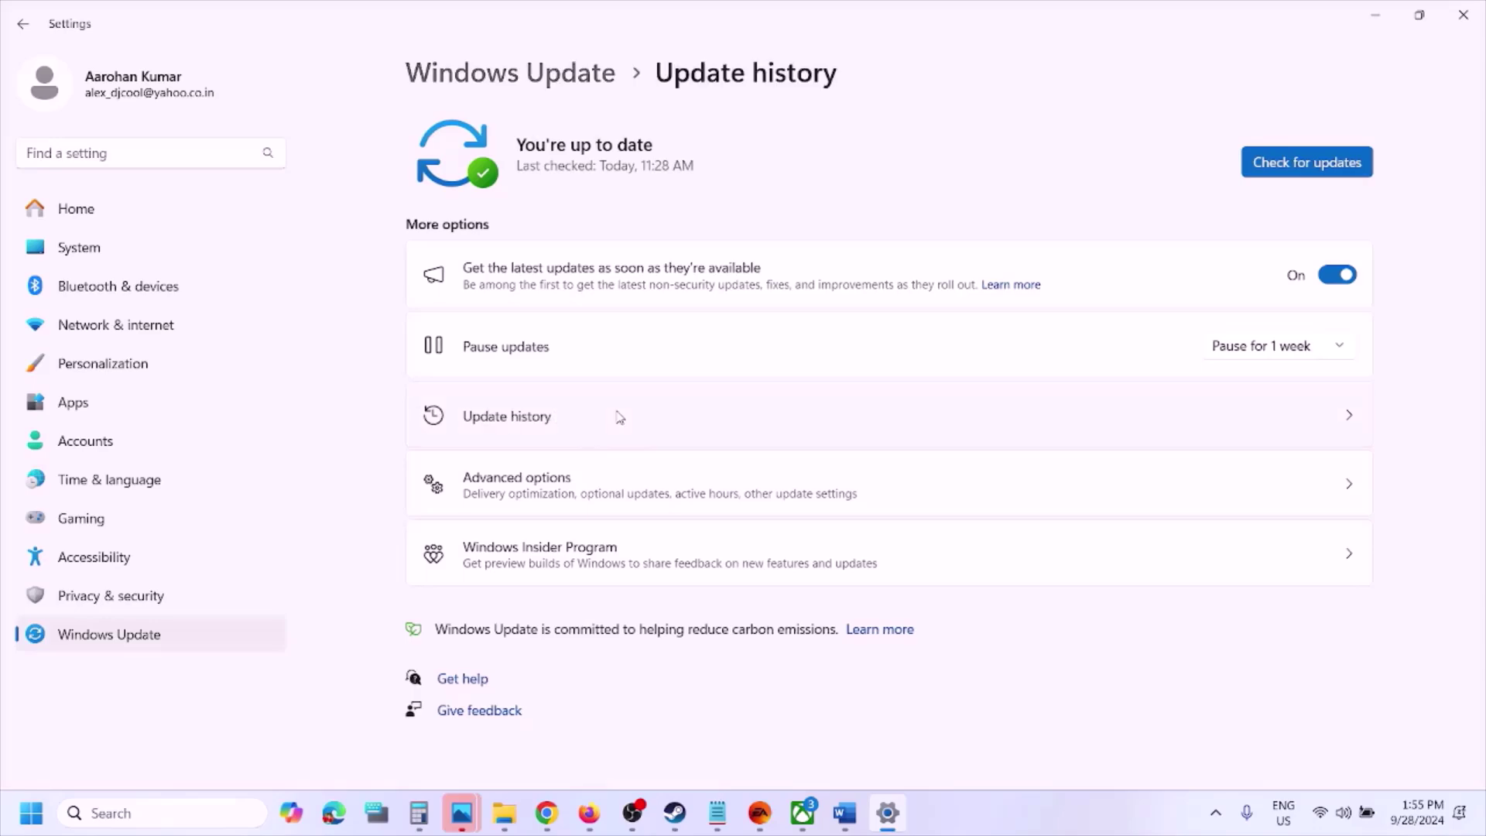
pyautogui.scroll(-7, 617, 410)
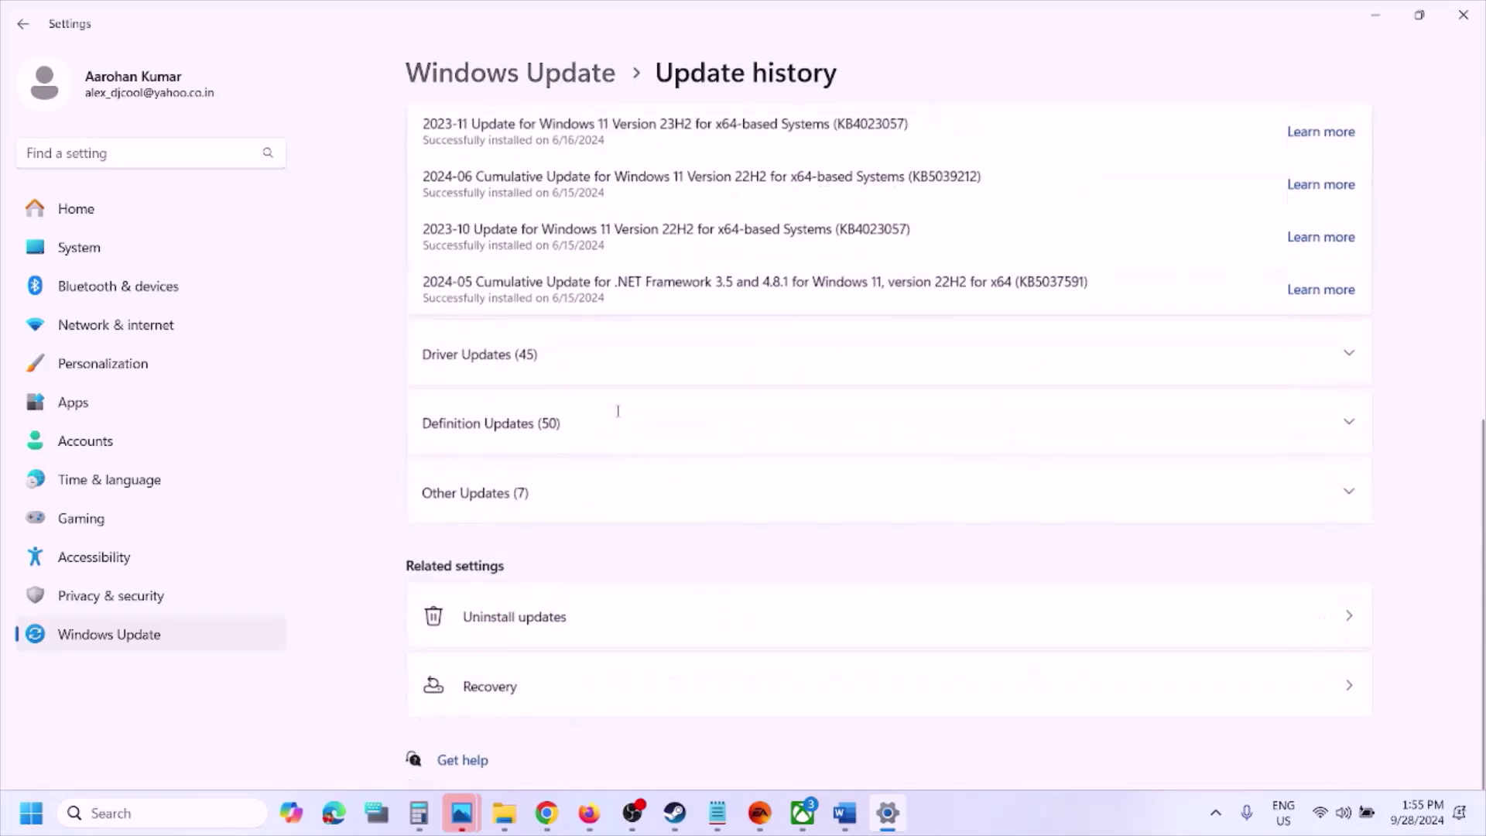
pyautogui.click(534, 632)
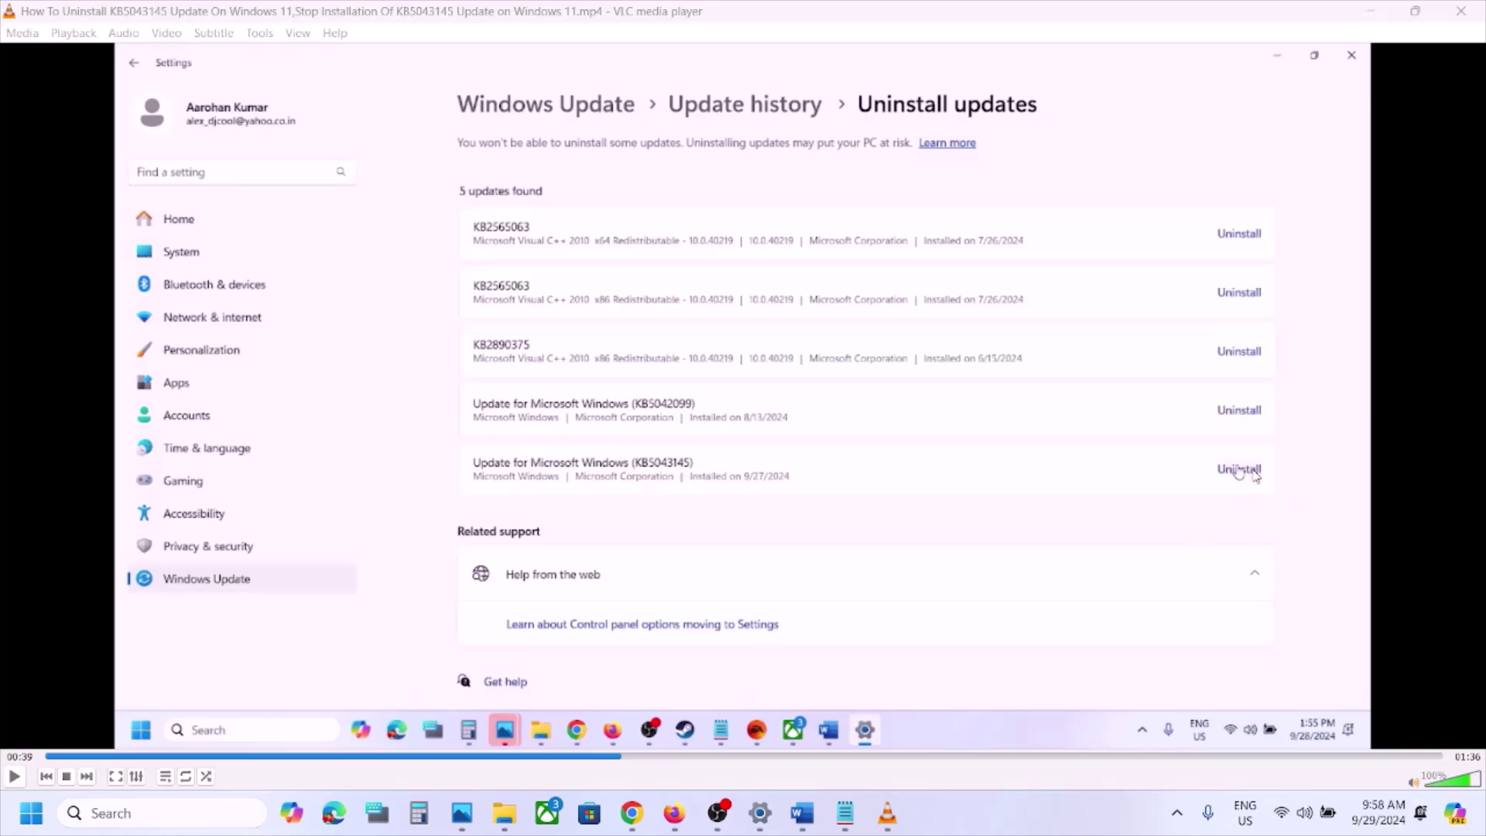
pyautogui.press('f')
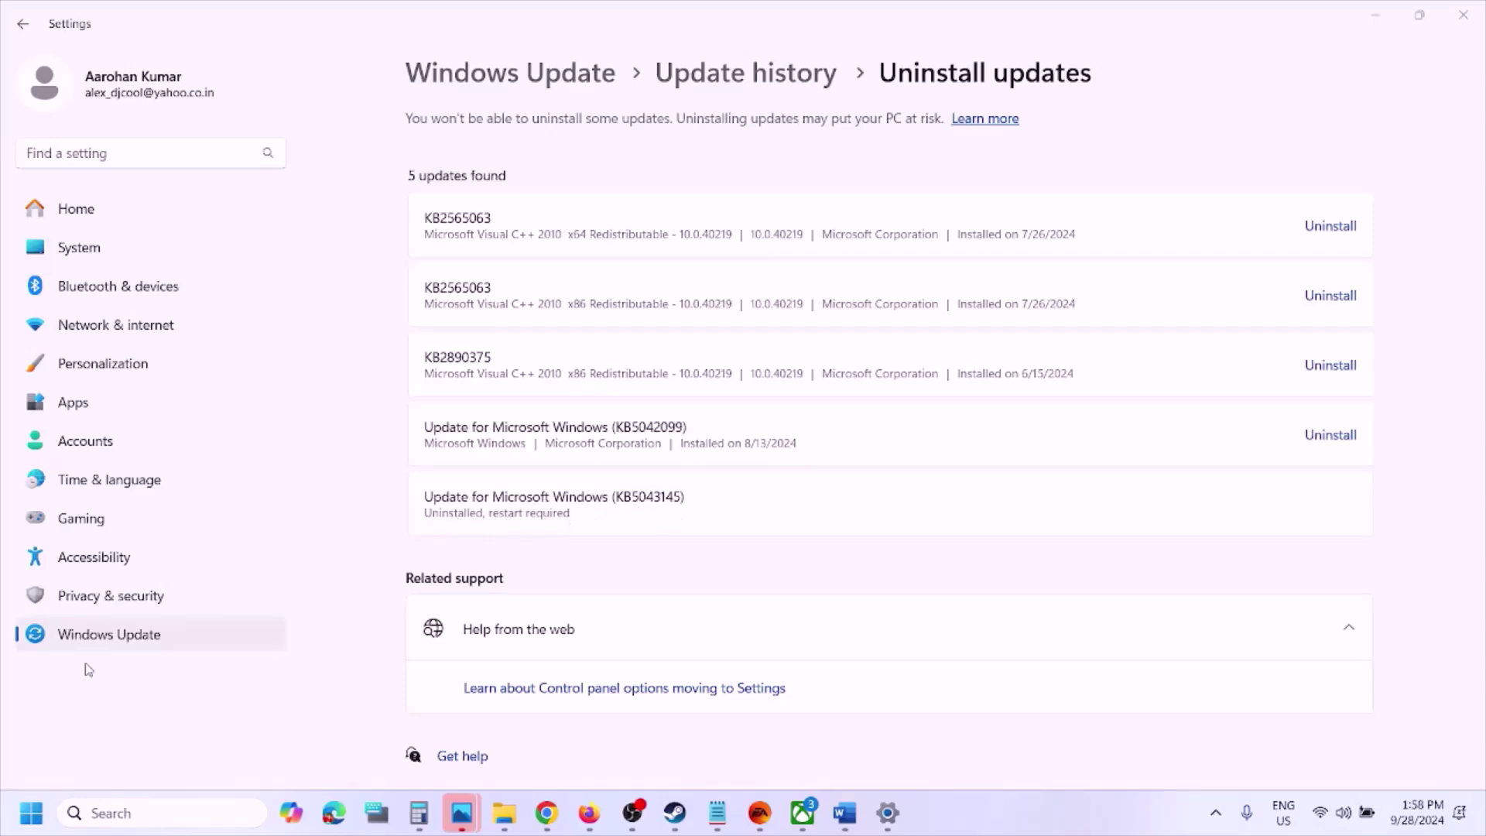
pyautogui.click(19, 818)
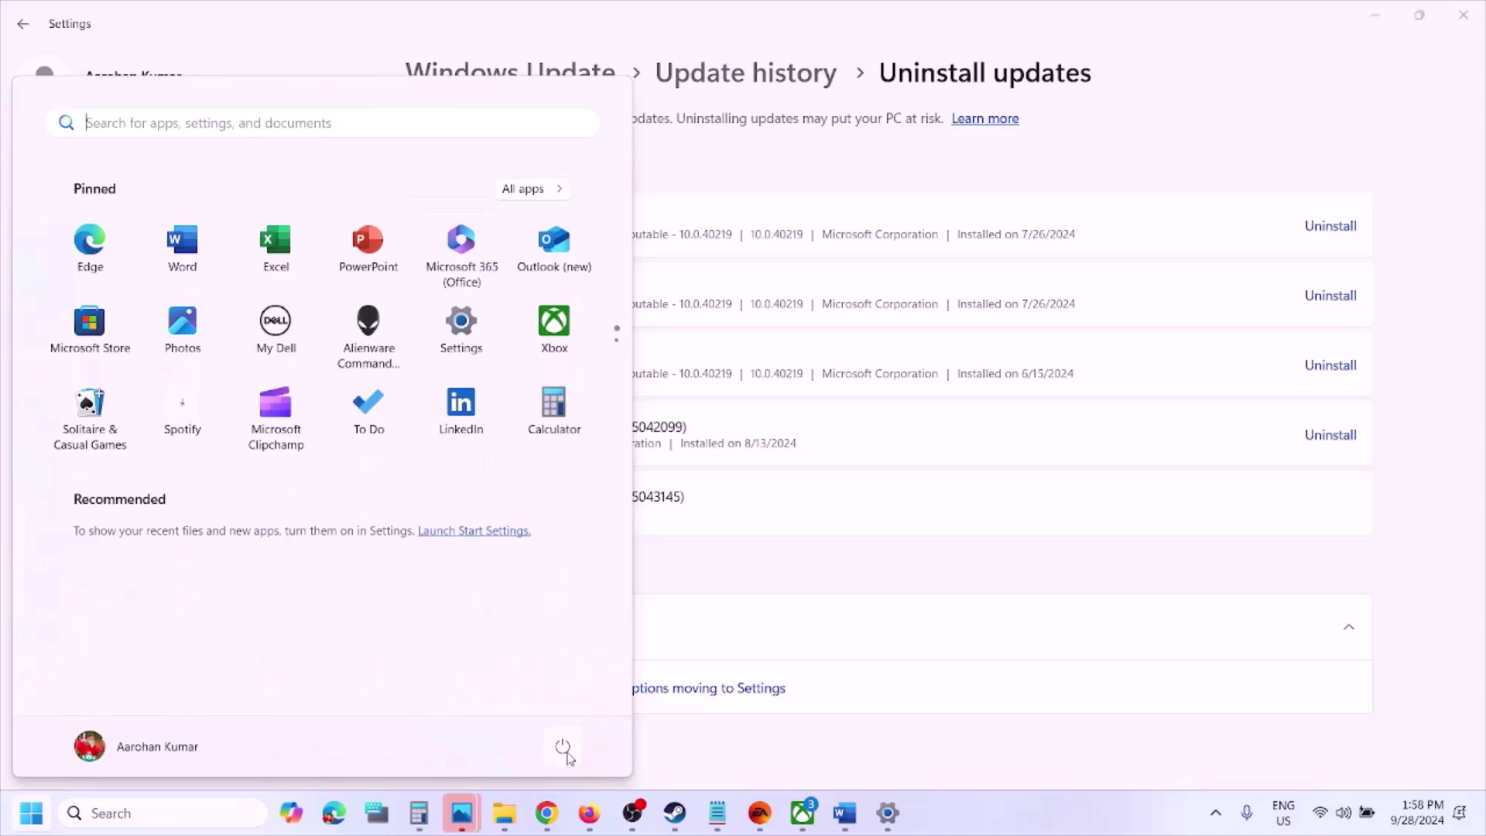
pyautogui.click(563, 747)
pyautogui.press('Escape')
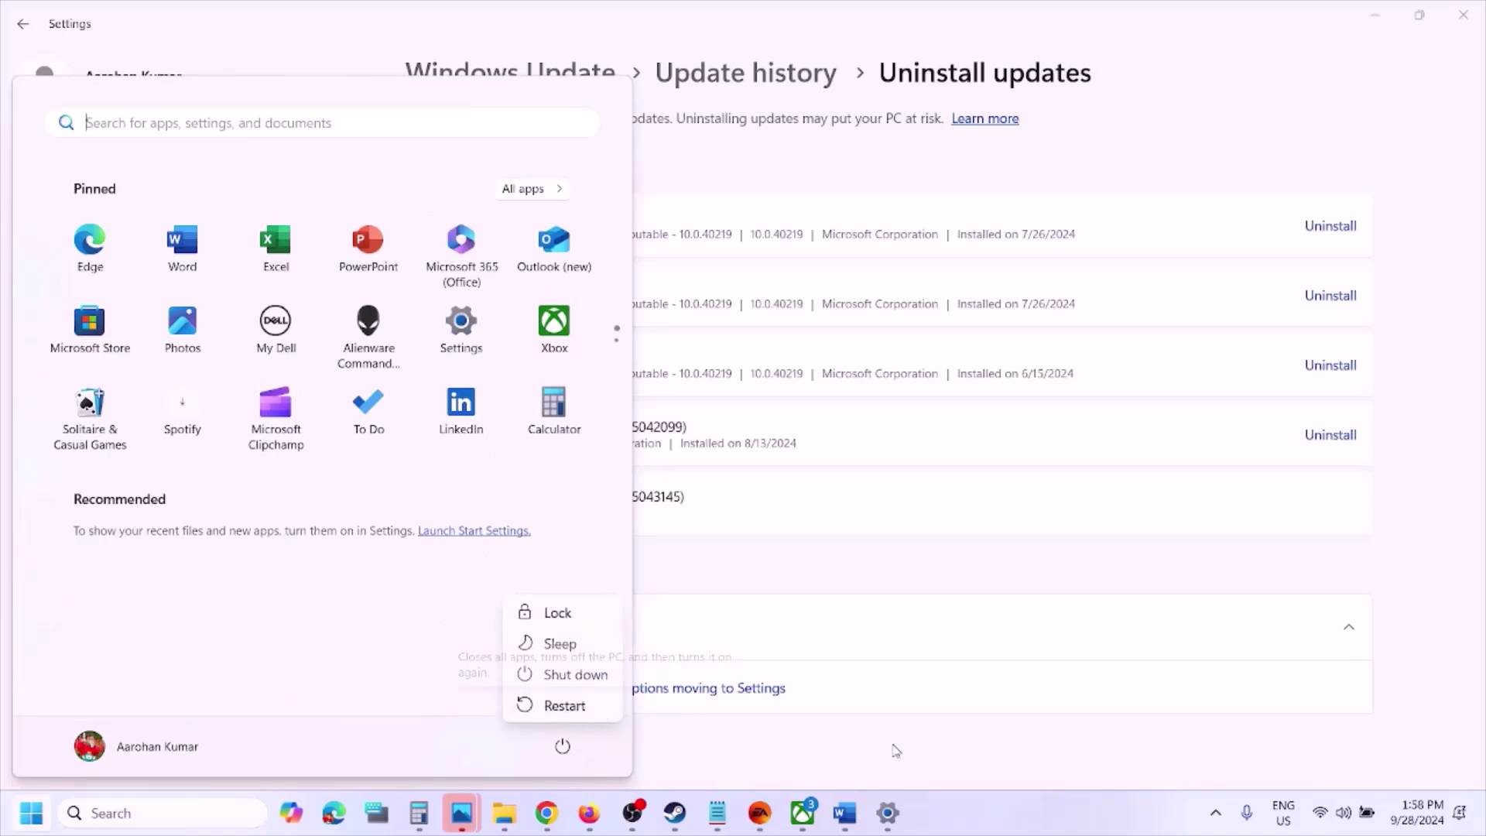
pyautogui.click(890, 812)
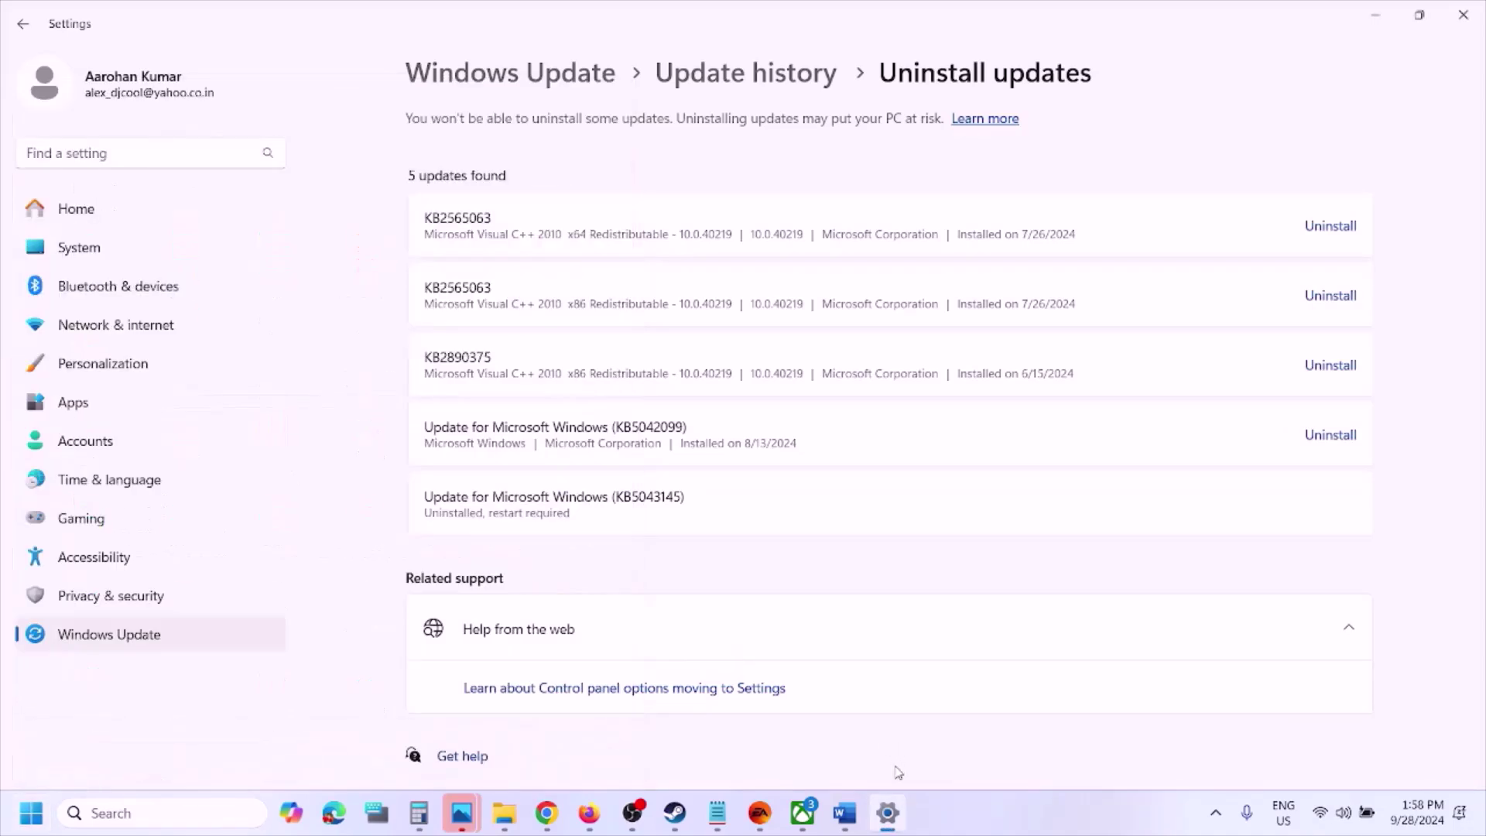
# Pause Windows updates for 1 week and view the available extension durations.
pyautogui.click(163, 635)
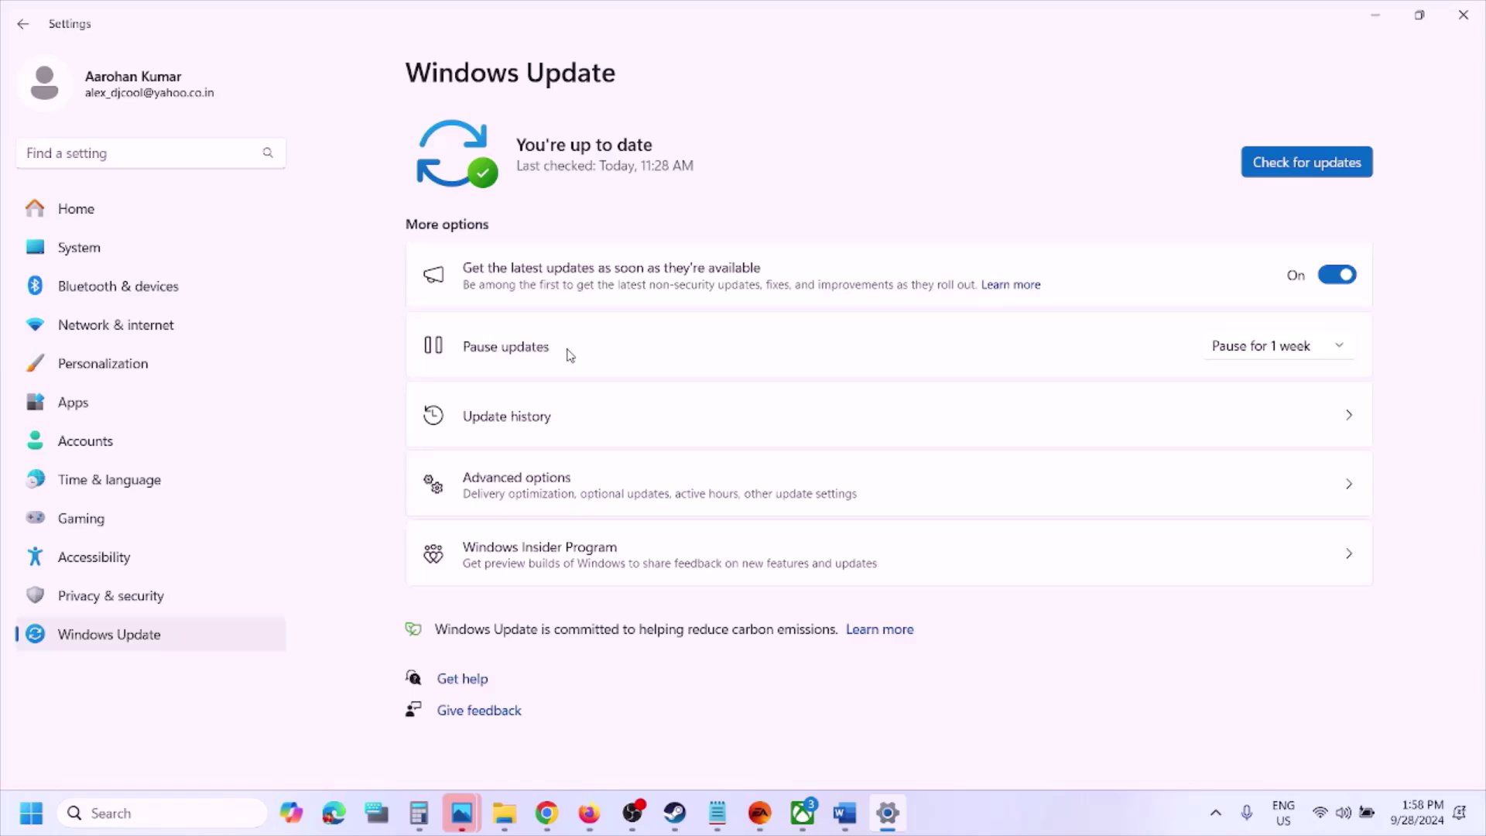
pyautogui.click(1286, 355)
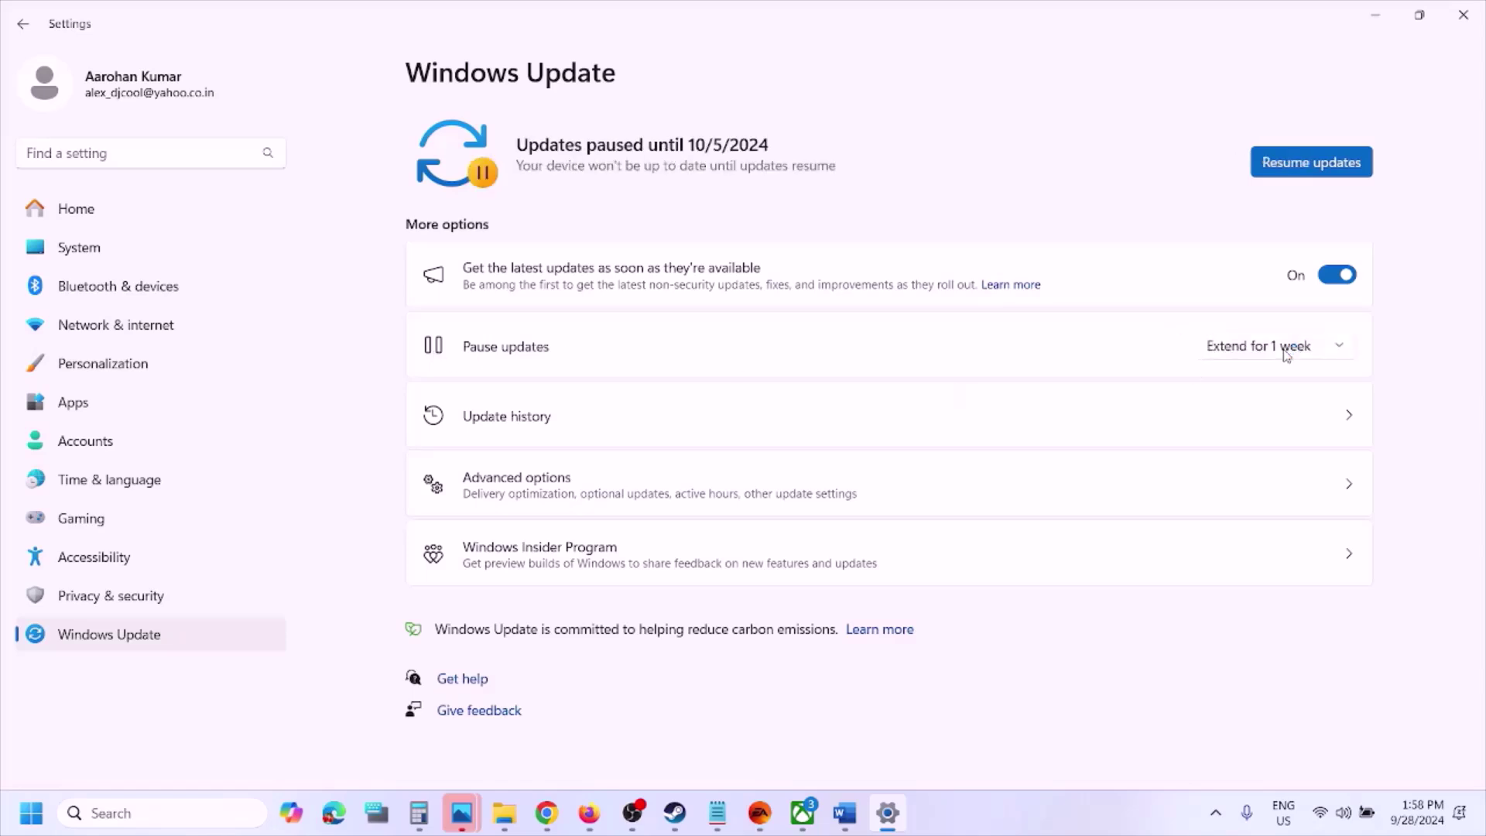
pyautogui.click(1344, 352)
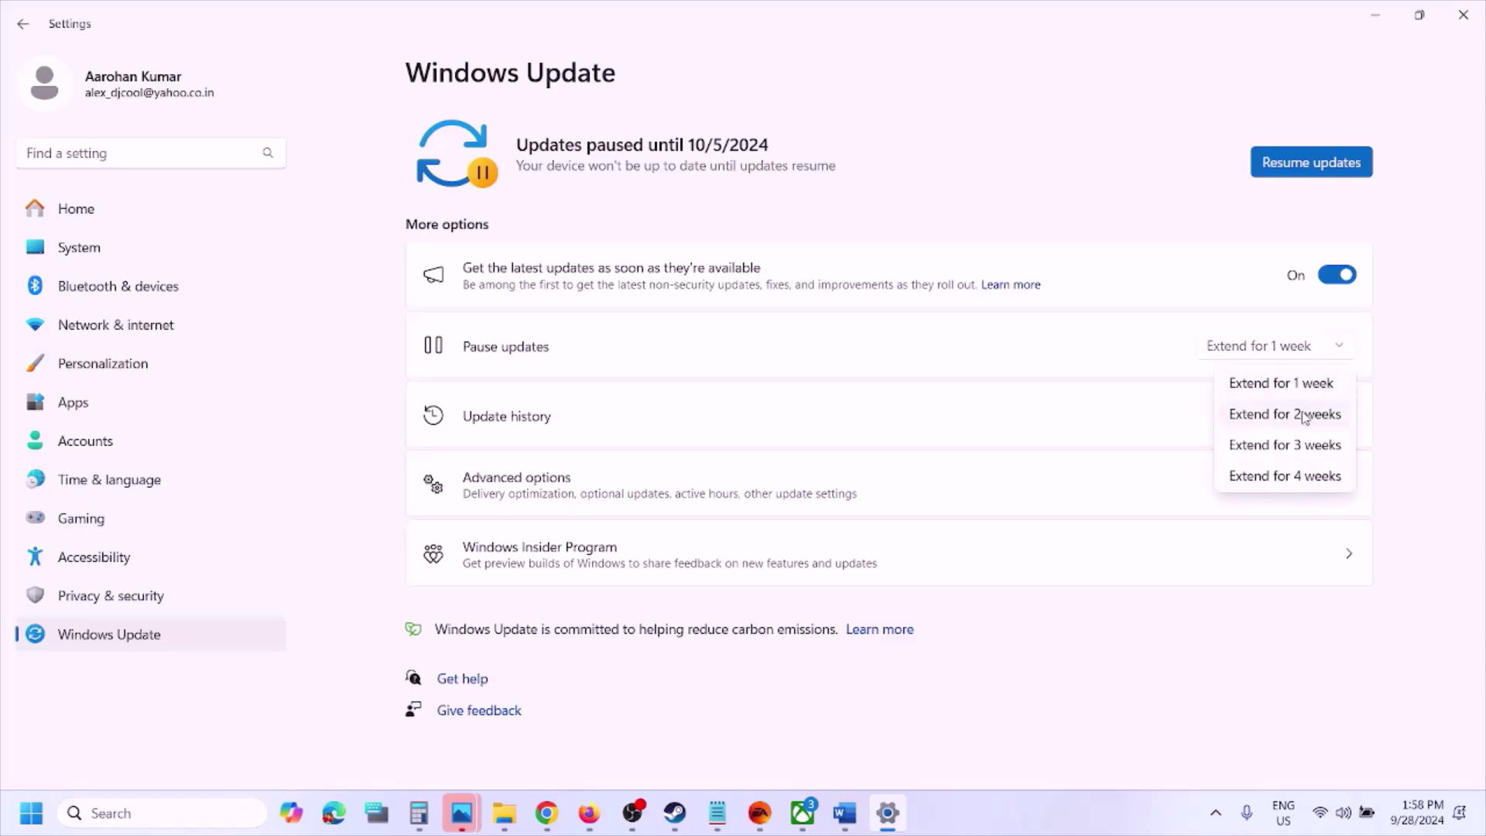
pyautogui.click(1138, 150)
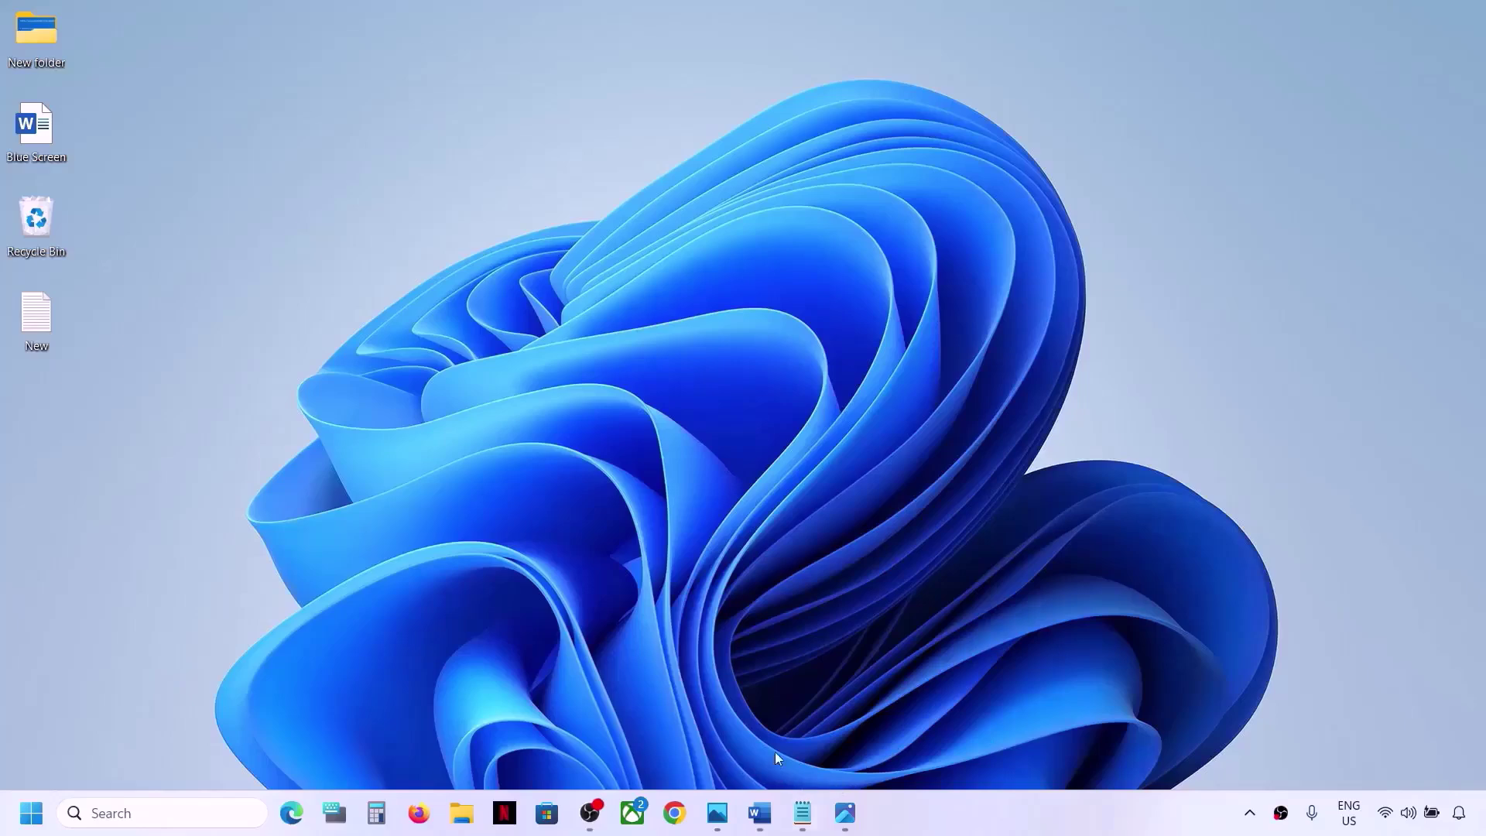
# View Step 1 in the Blue Screen document, then check for new Windows updates in Settings.
pyautogui.click(759, 813)
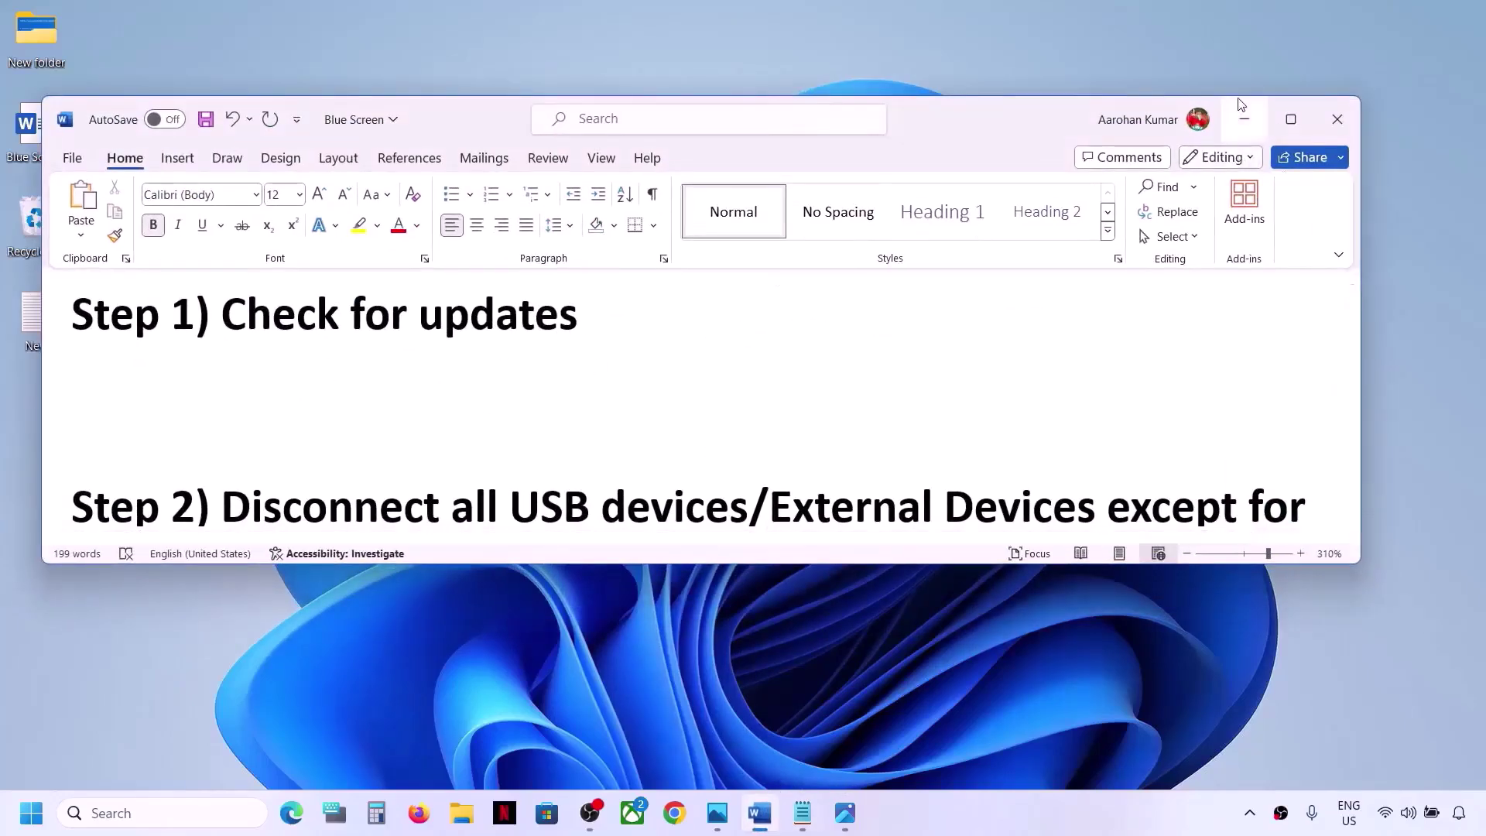
pyautogui.click(1242, 106)
pyautogui.click(31, 812)
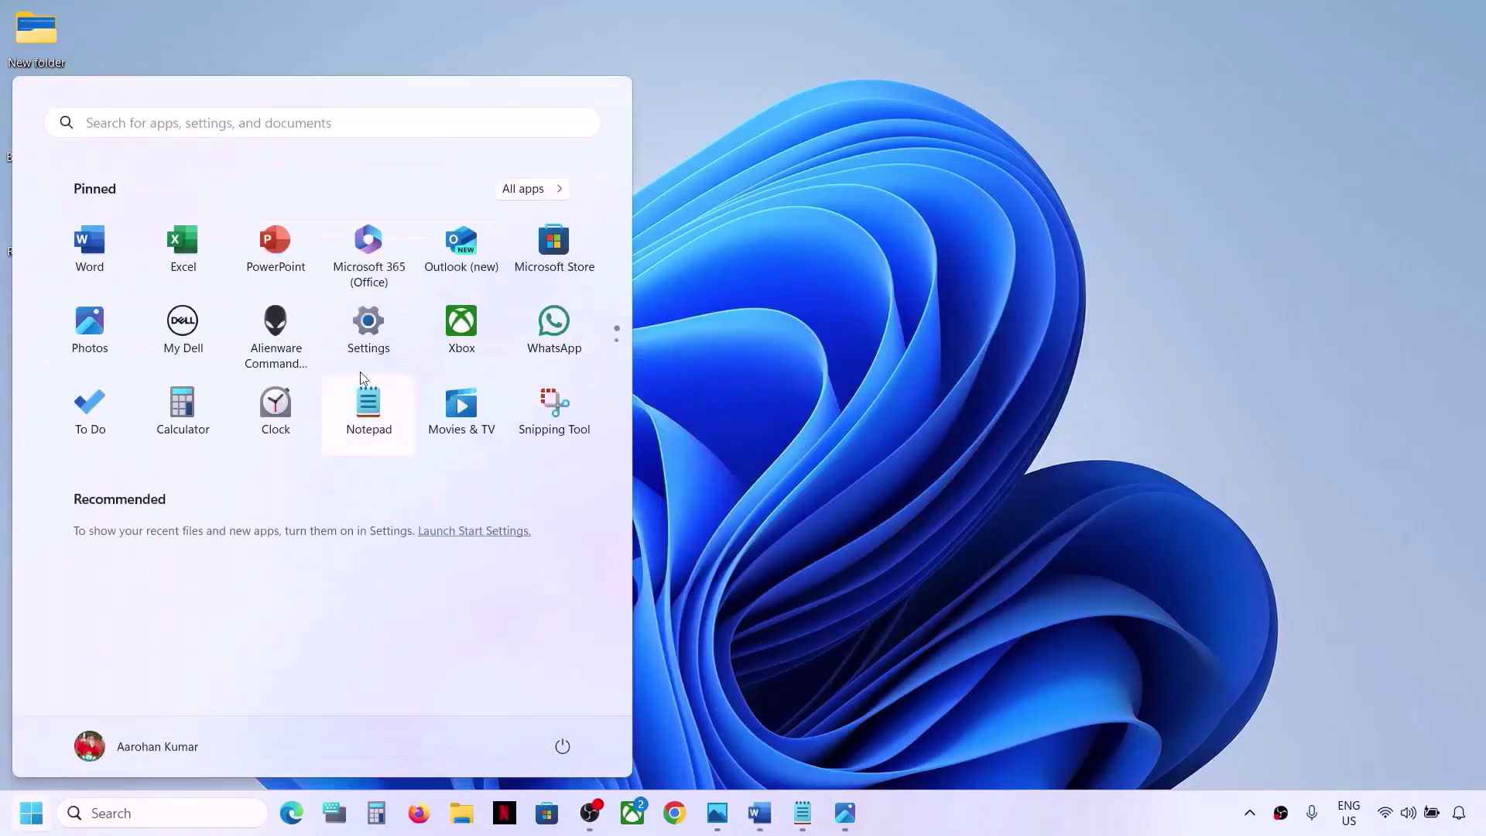
pyautogui.click(368, 325)
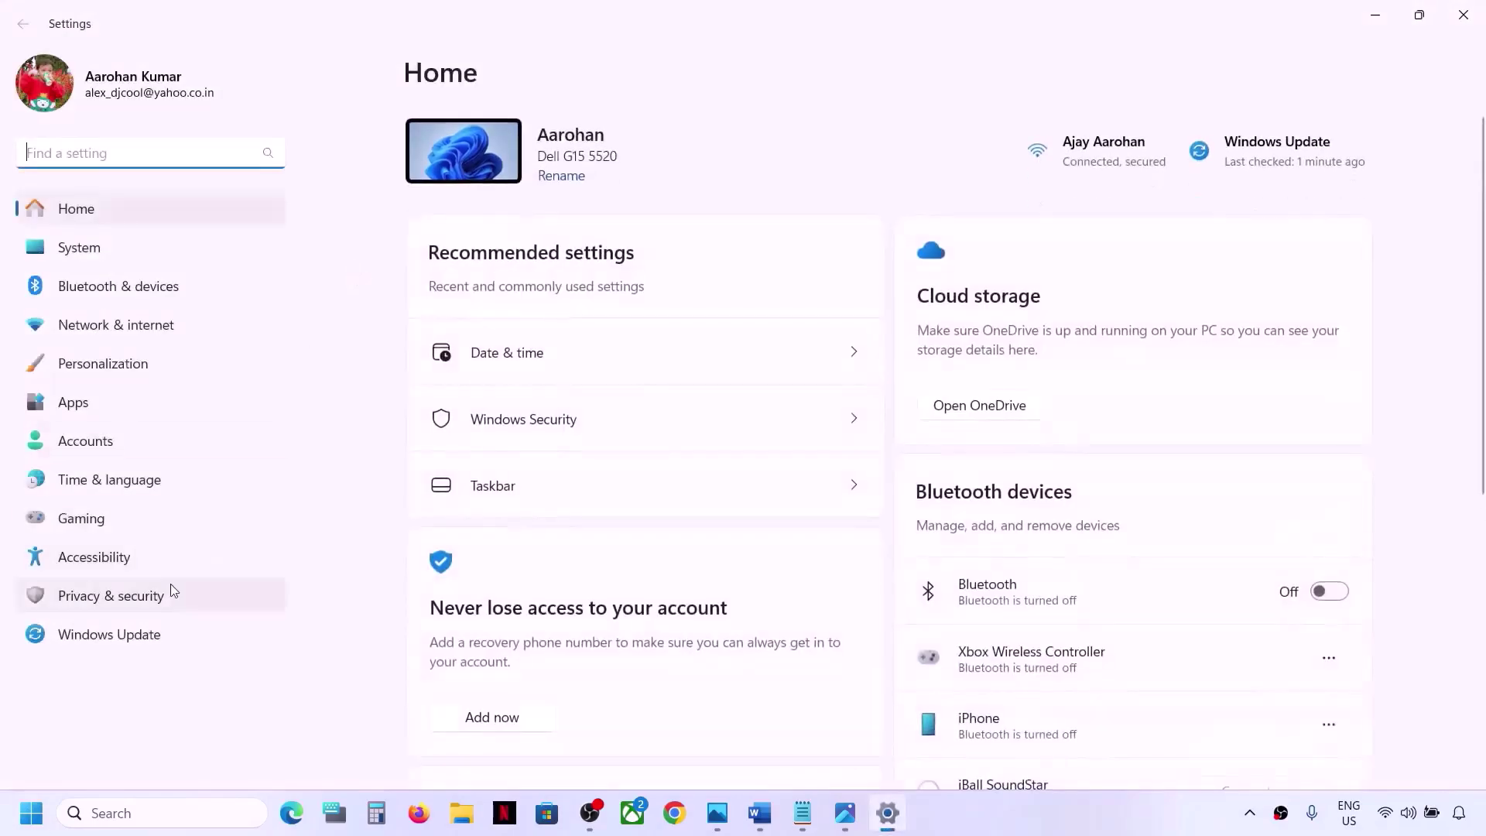
pyautogui.click(116, 634)
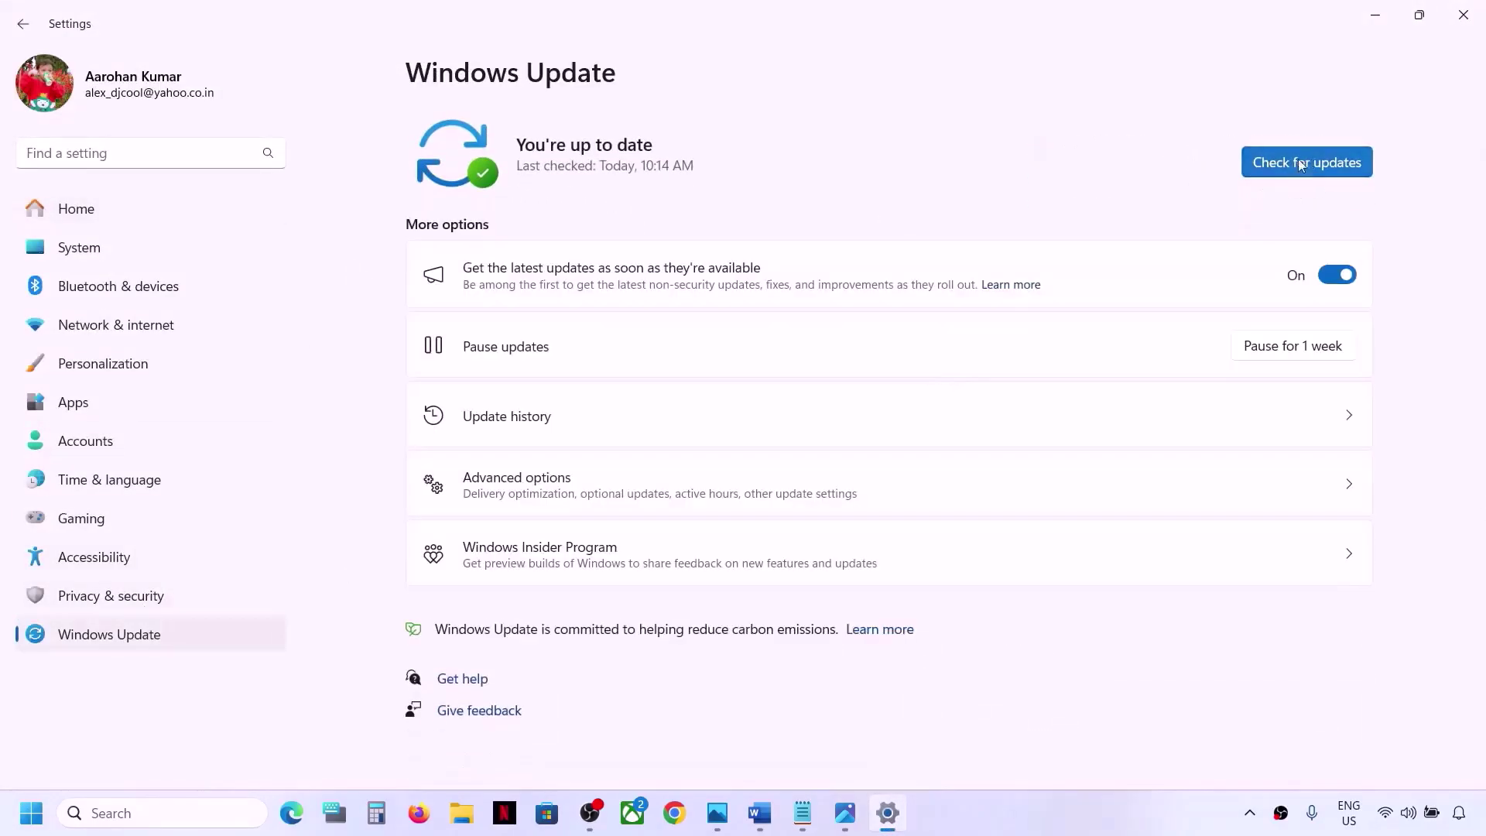
pyautogui.click(1314, 175)
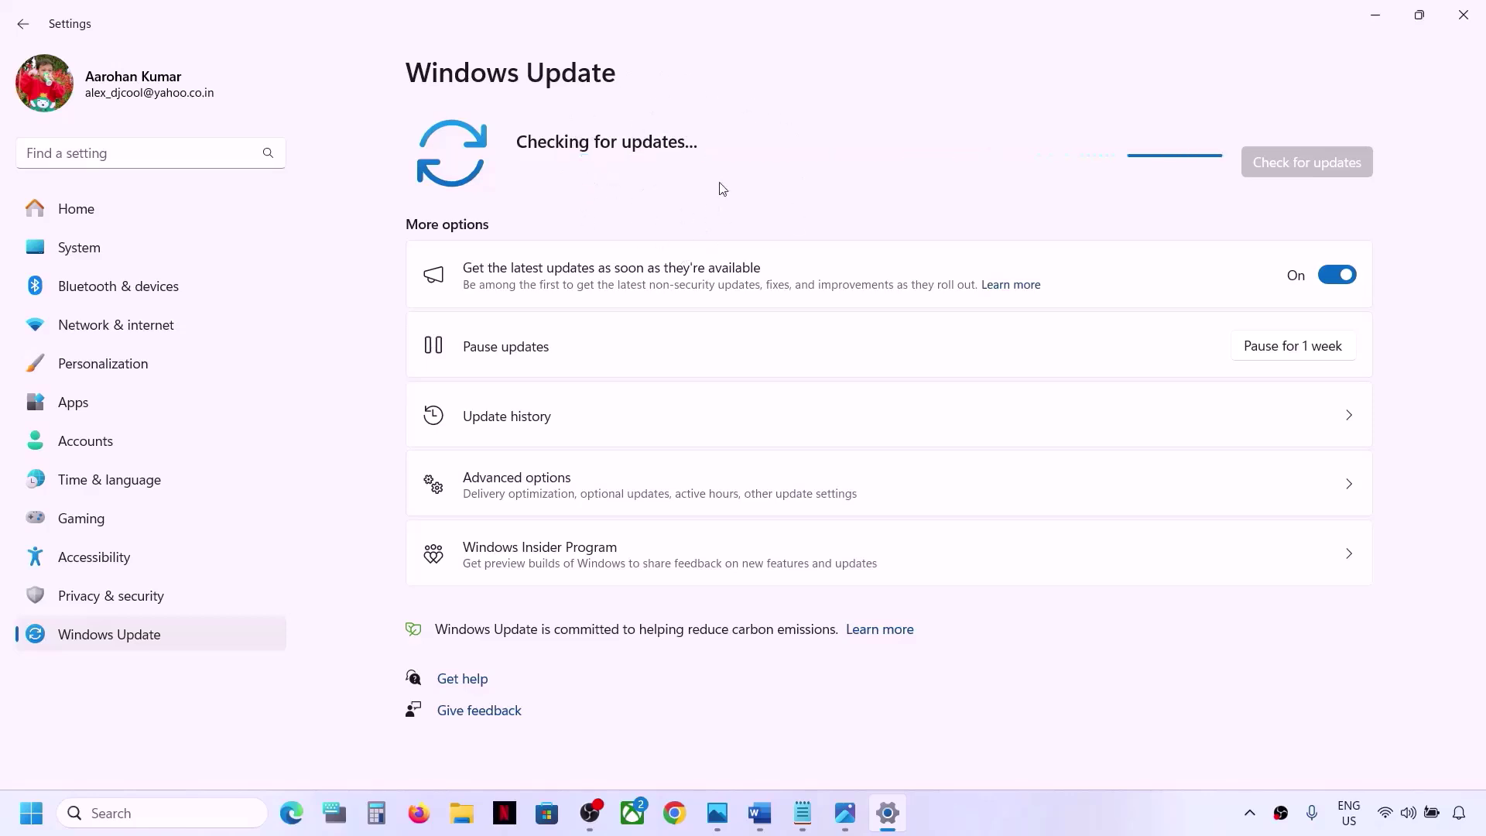
pyautogui.click(31, 812)
pyautogui.click(563, 745)
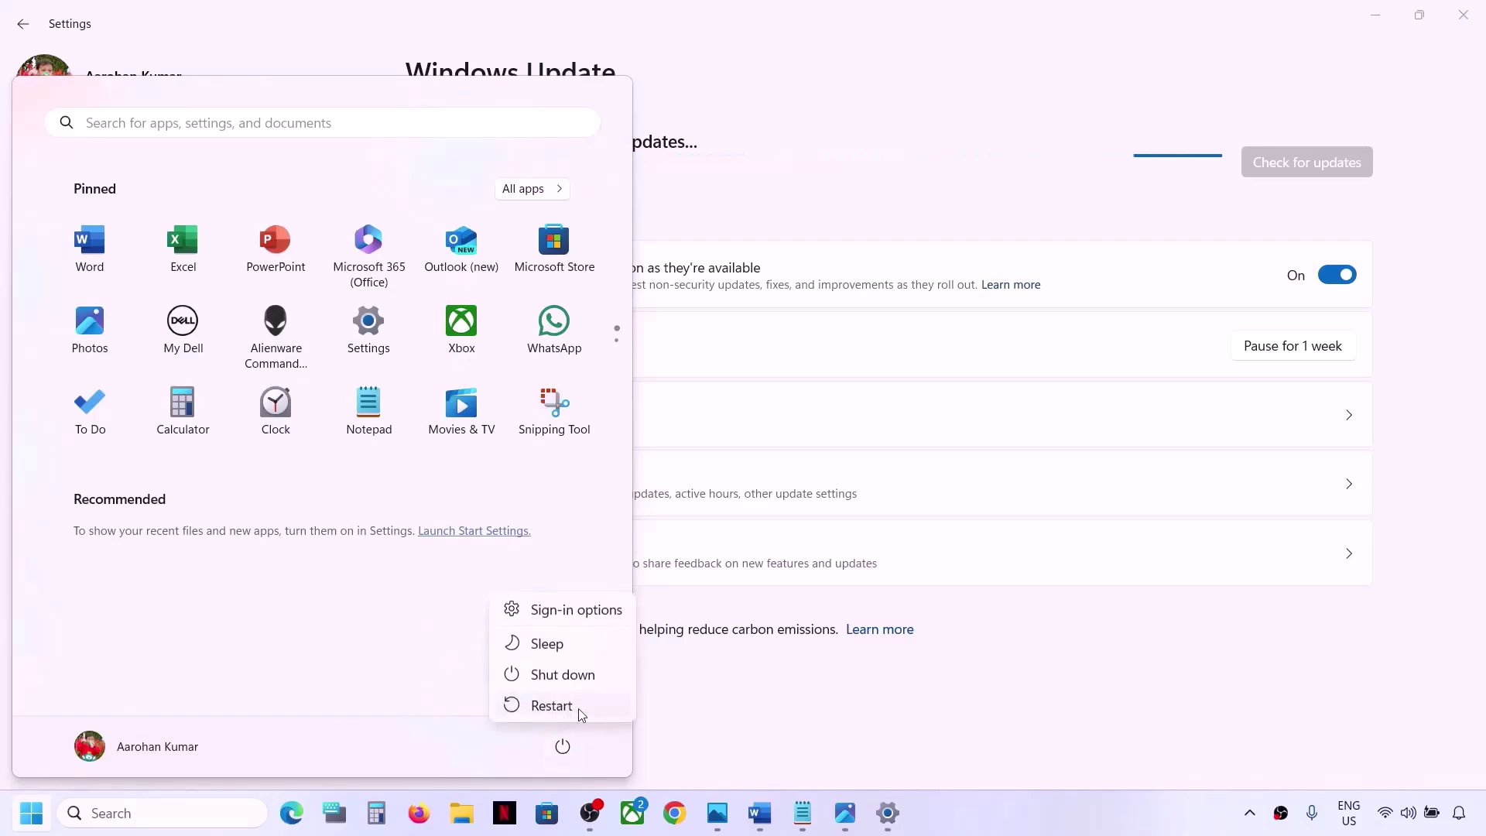
pyautogui.press('Escape')
pyautogui.click(849, 711)
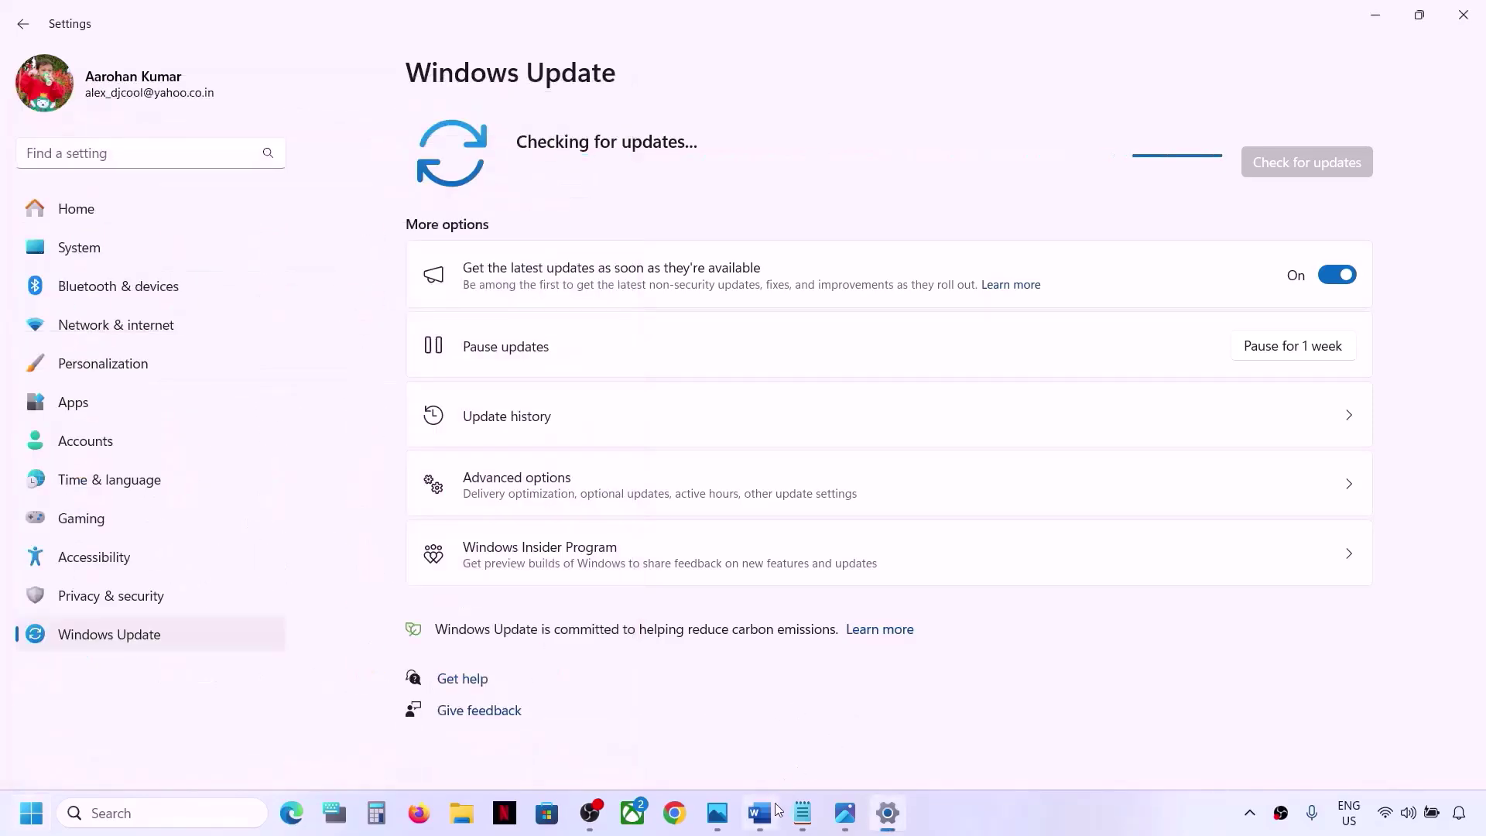
# Maximize the Blue Screen document and read Step 2's instructions on disconnecting external devices and closing third-party apps.
pyautogui.moveTo(764, 820)
pyautogui.click(766, 685)
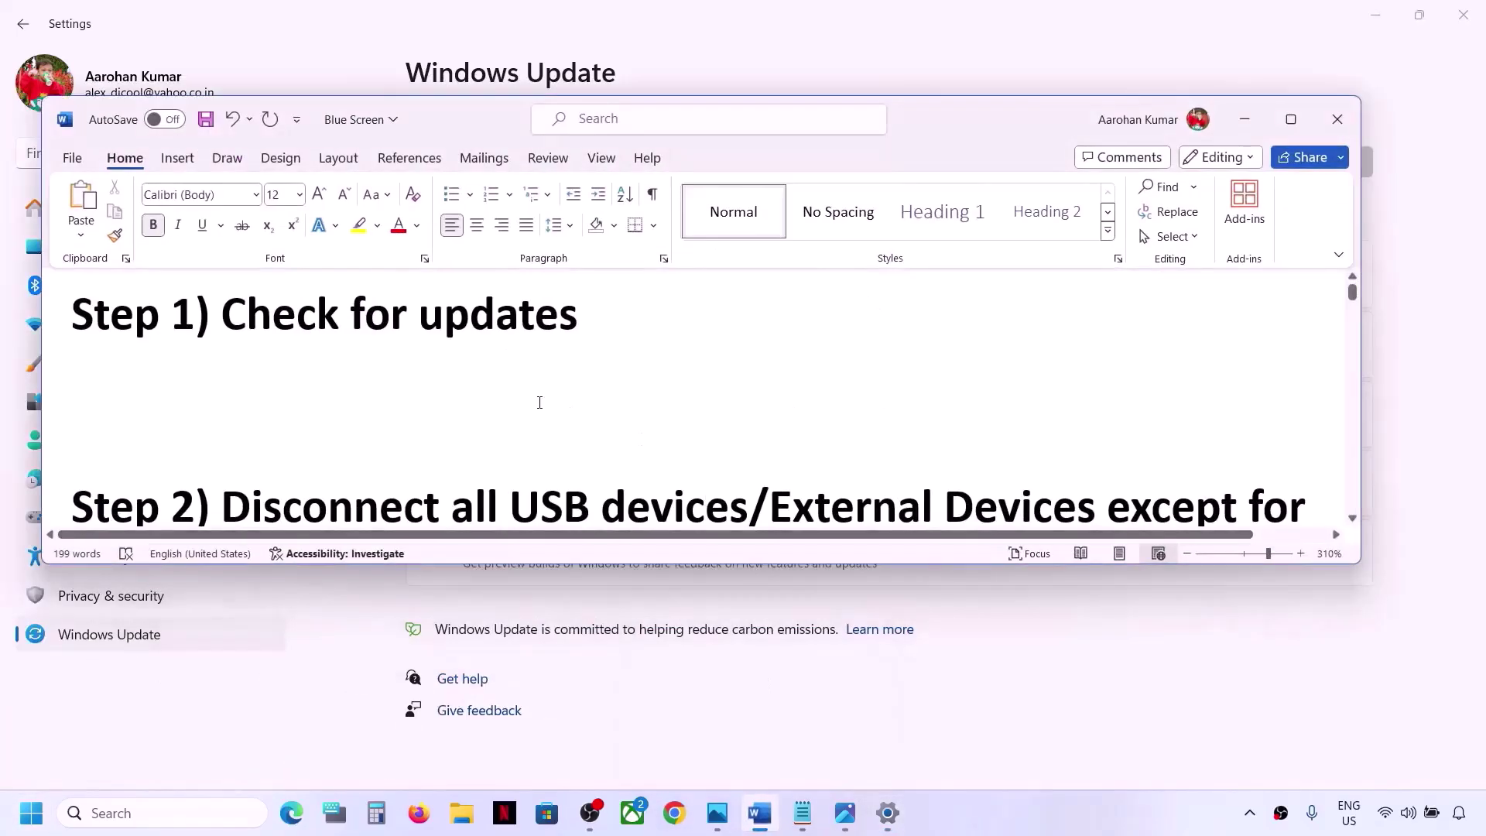
pyautogui.click(1291, 120)
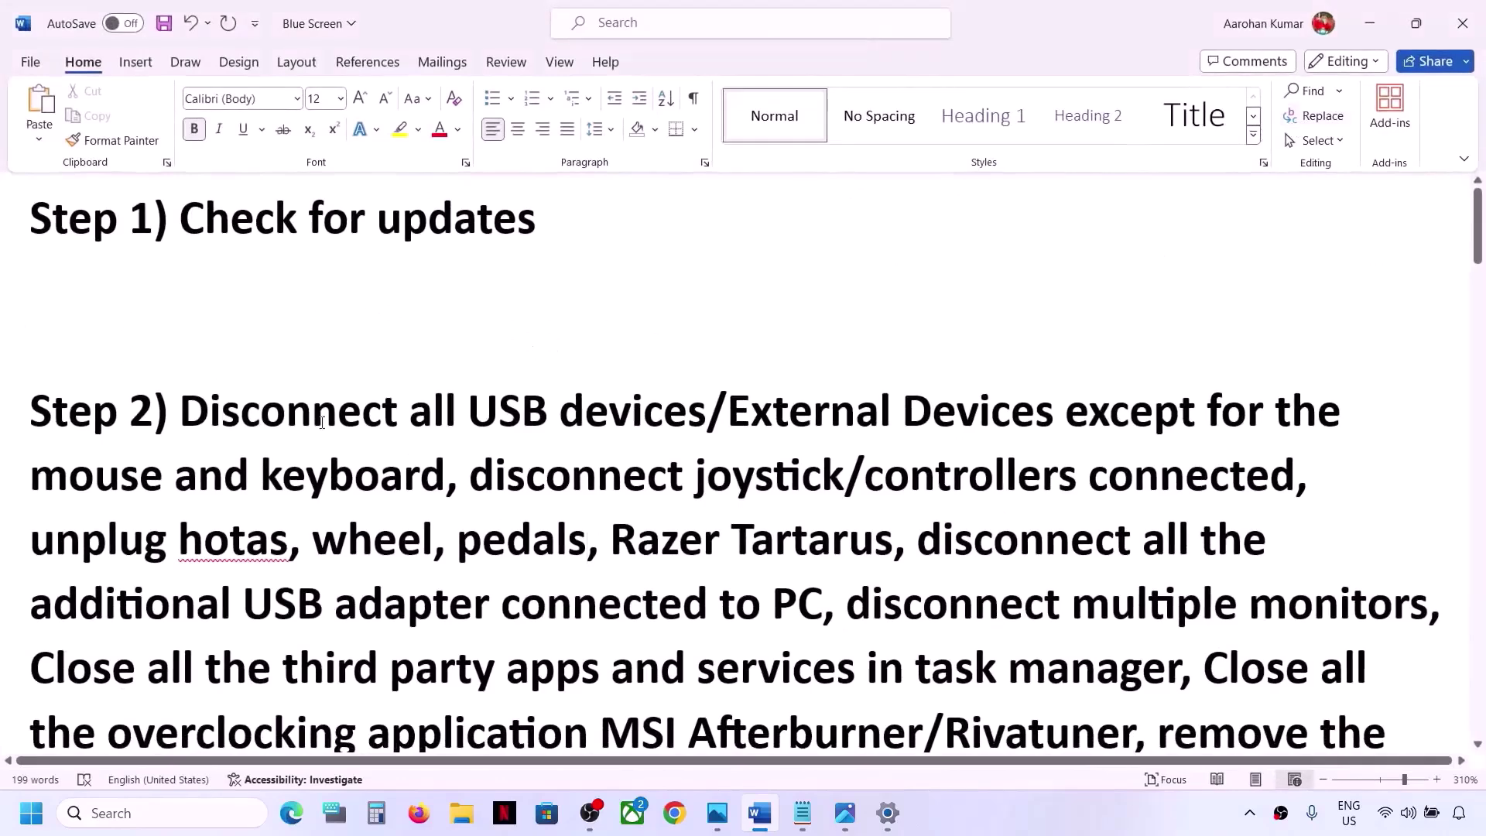
pyautogui.moveTo(183, 412); pyautogui.dragTo(419, 481)
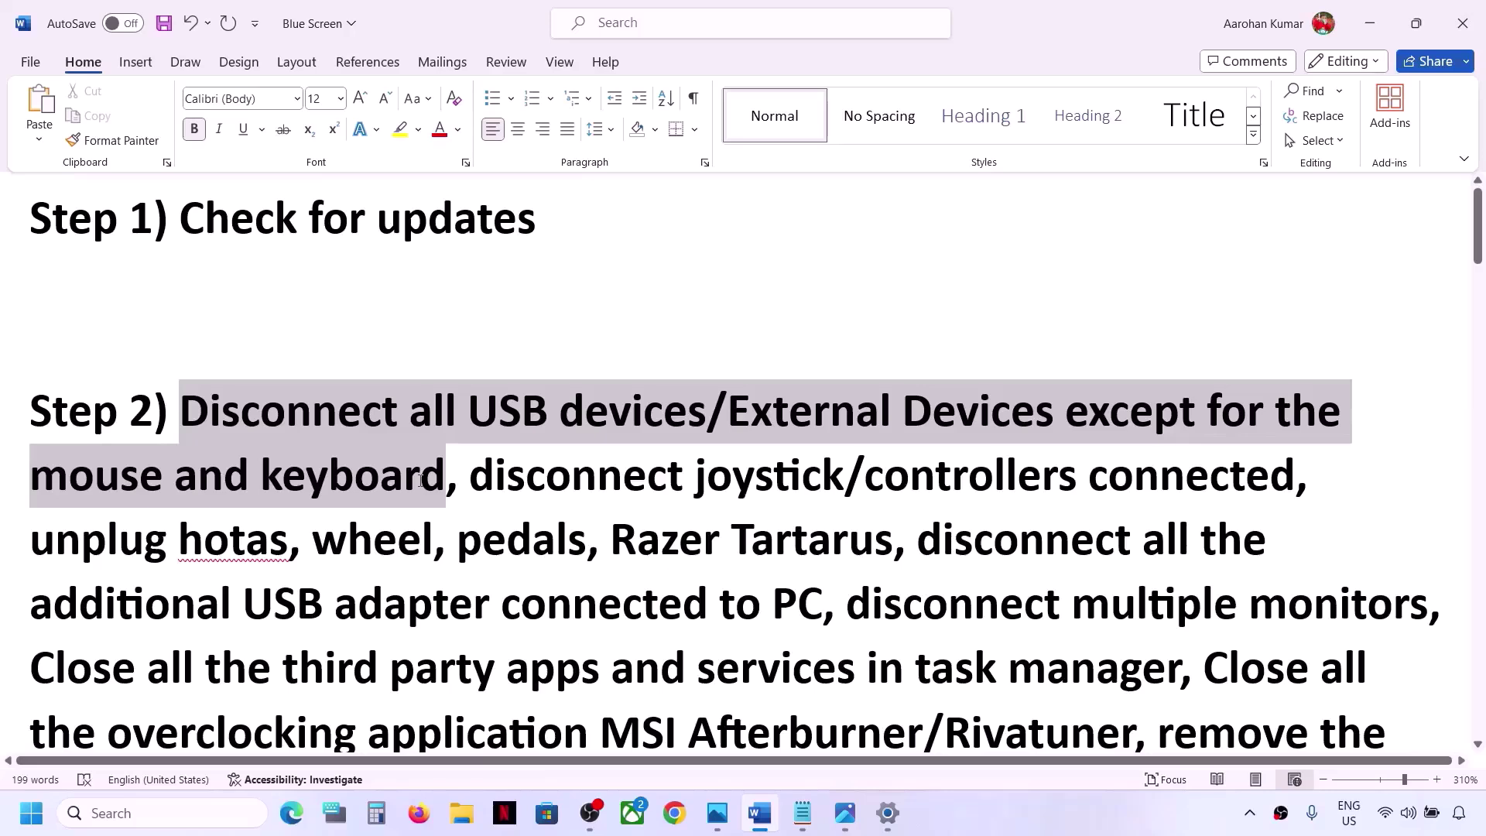
pyautogui.click(353, 487)
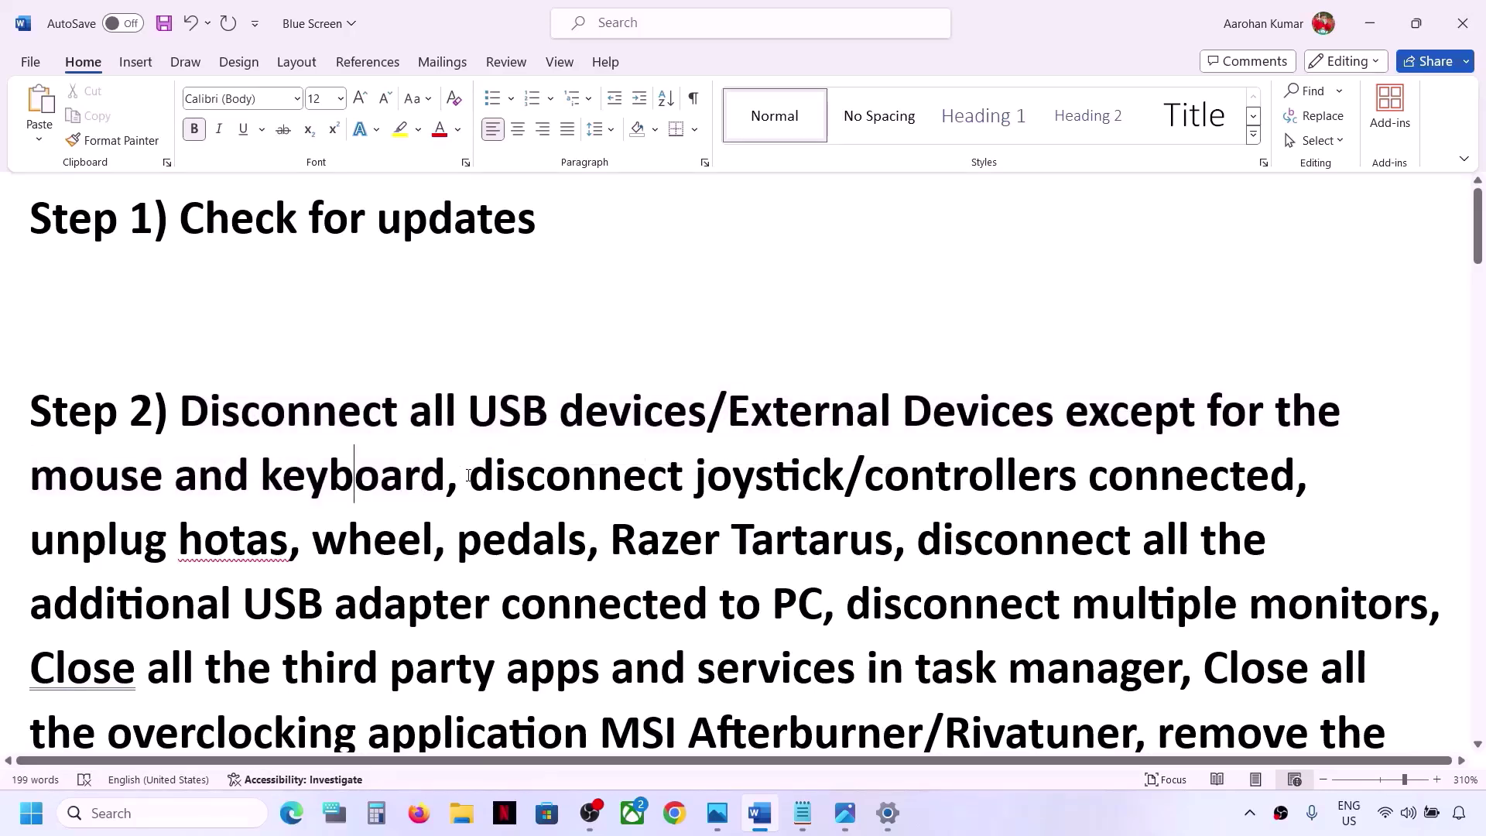
pyautogui.moveTo(469, 476); pyautogui.dragTo(1181, 487)
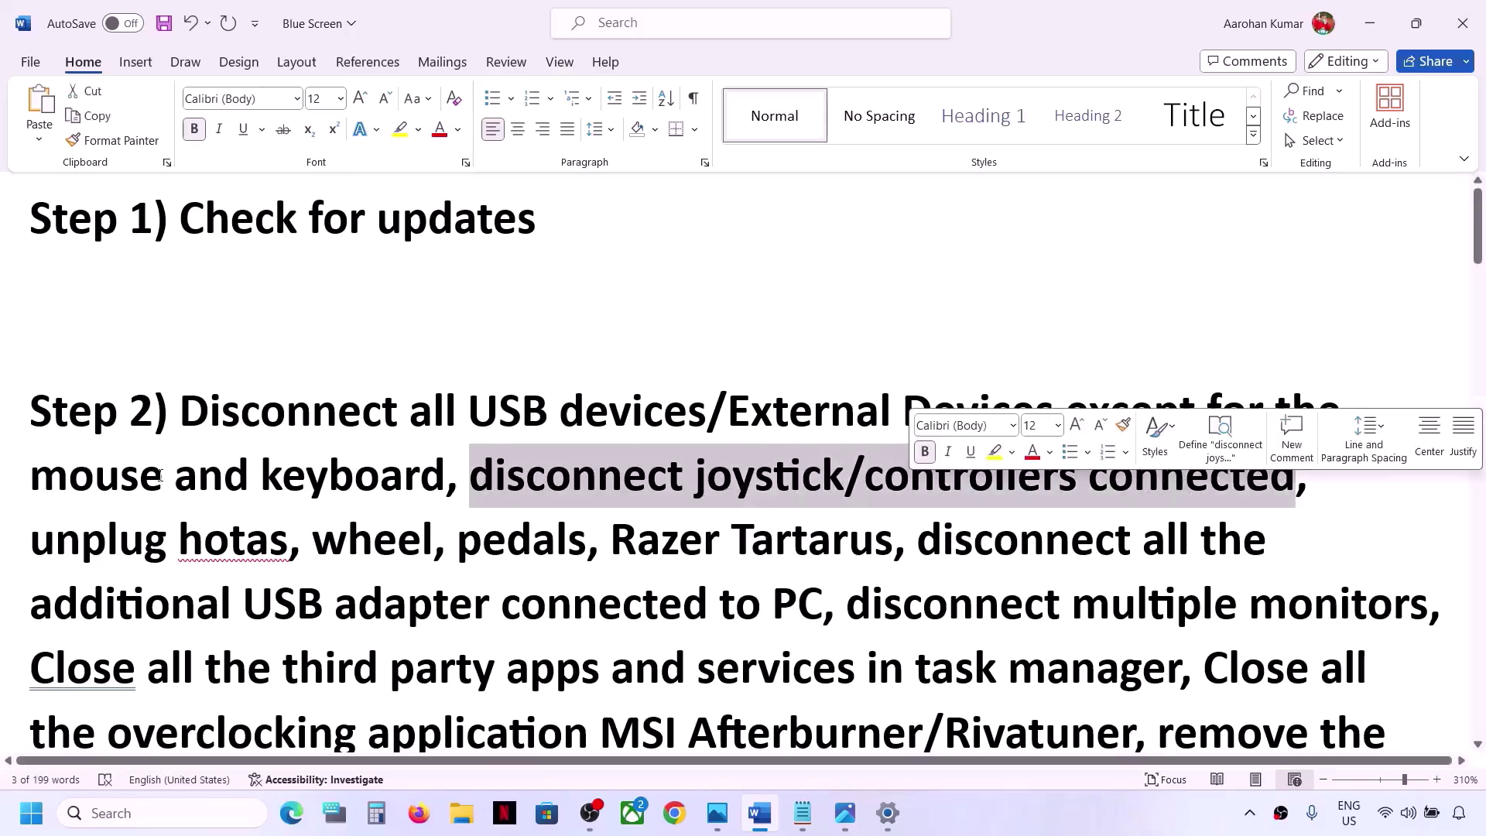
pyautogui.moveTo(28, 537); pyautogui.dragTo(814, 609)
pyautogui.scroll(-3, 814, 608)
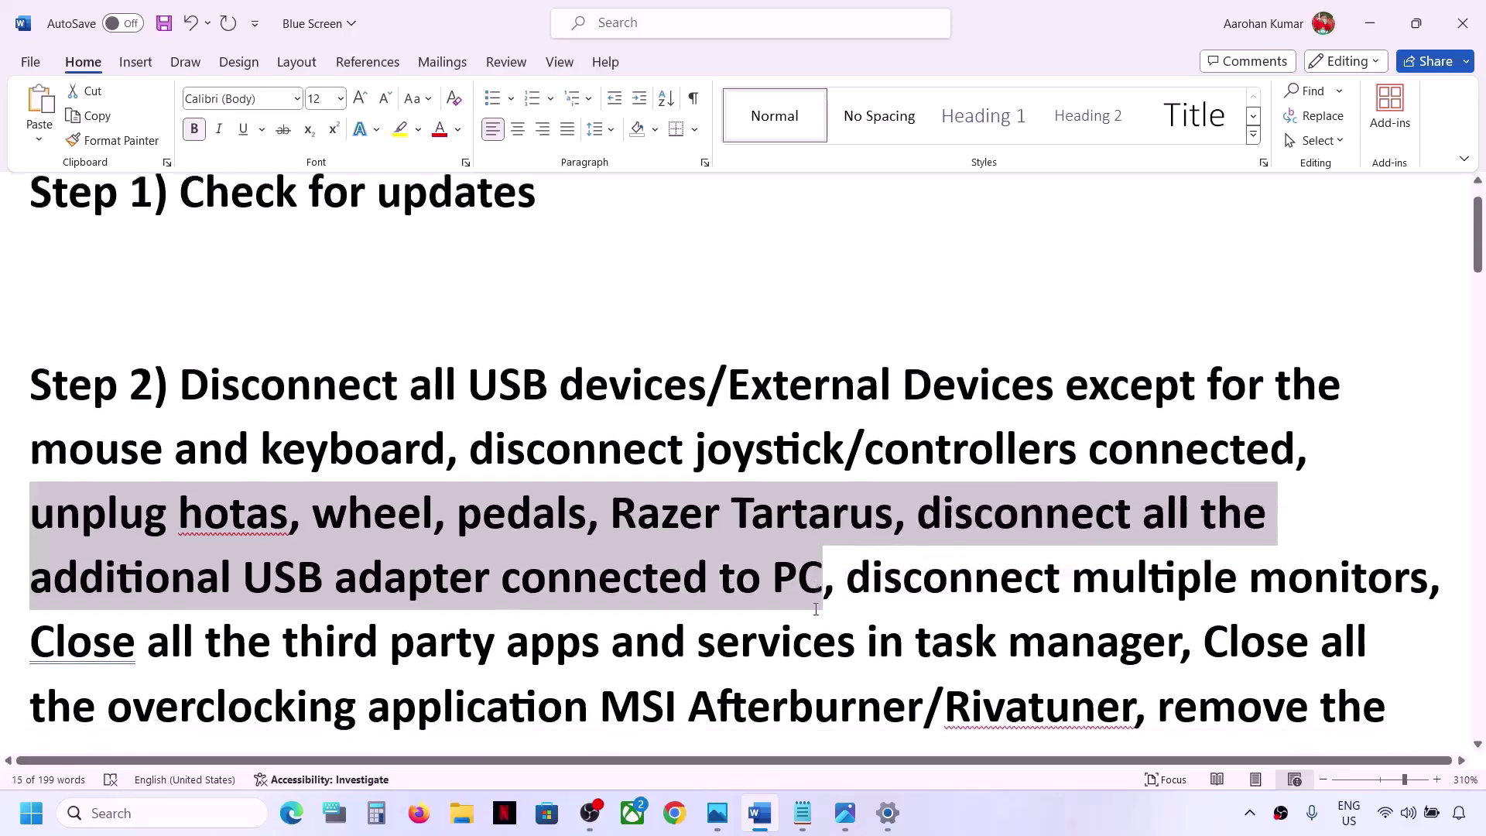
pyautogui.scroll(1, 904, 309)
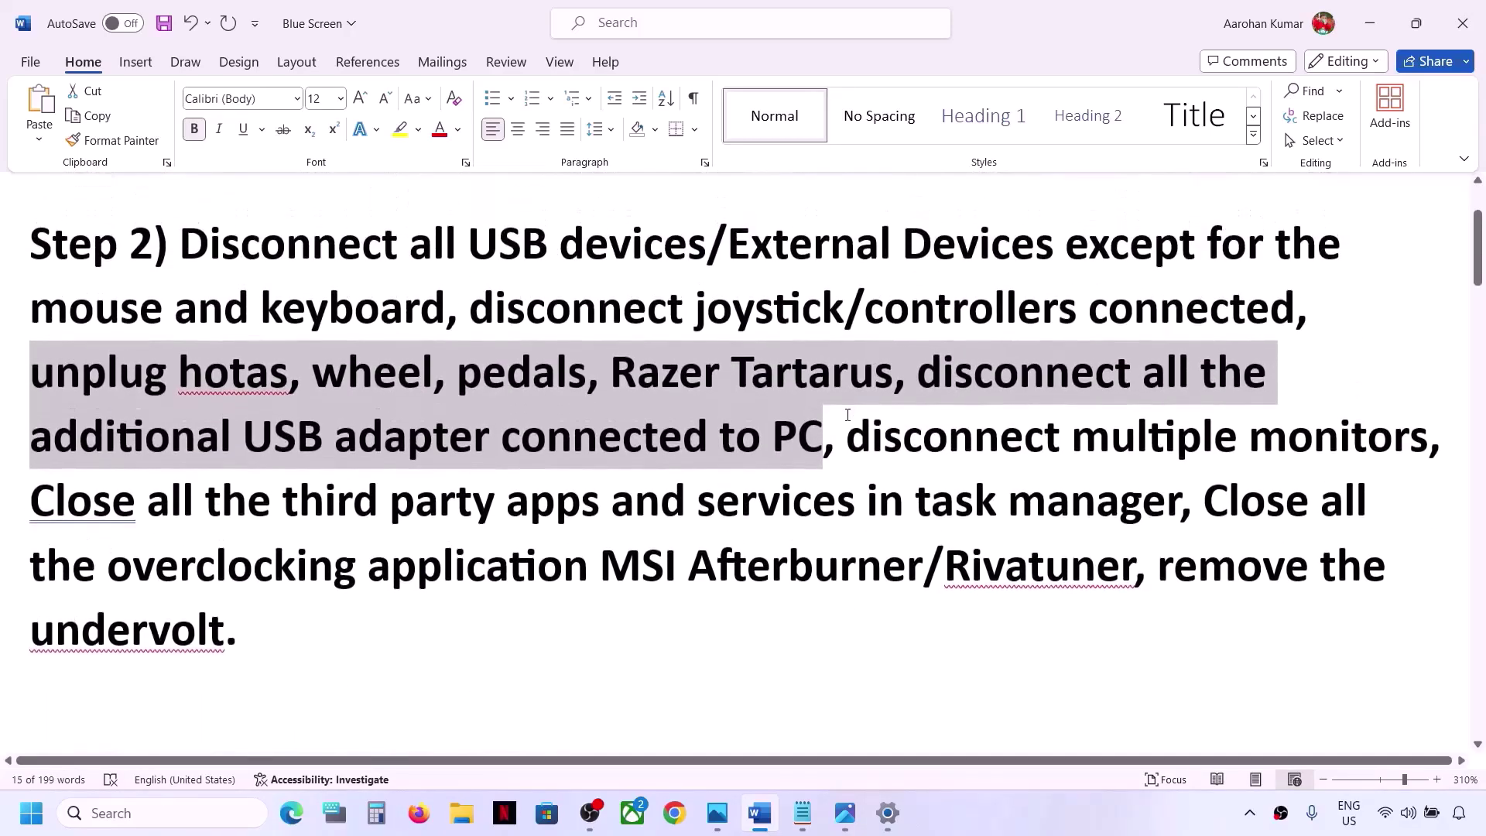
pyautogui.moveTo(848, 422); pyautogui.dragTo(1356, 459)
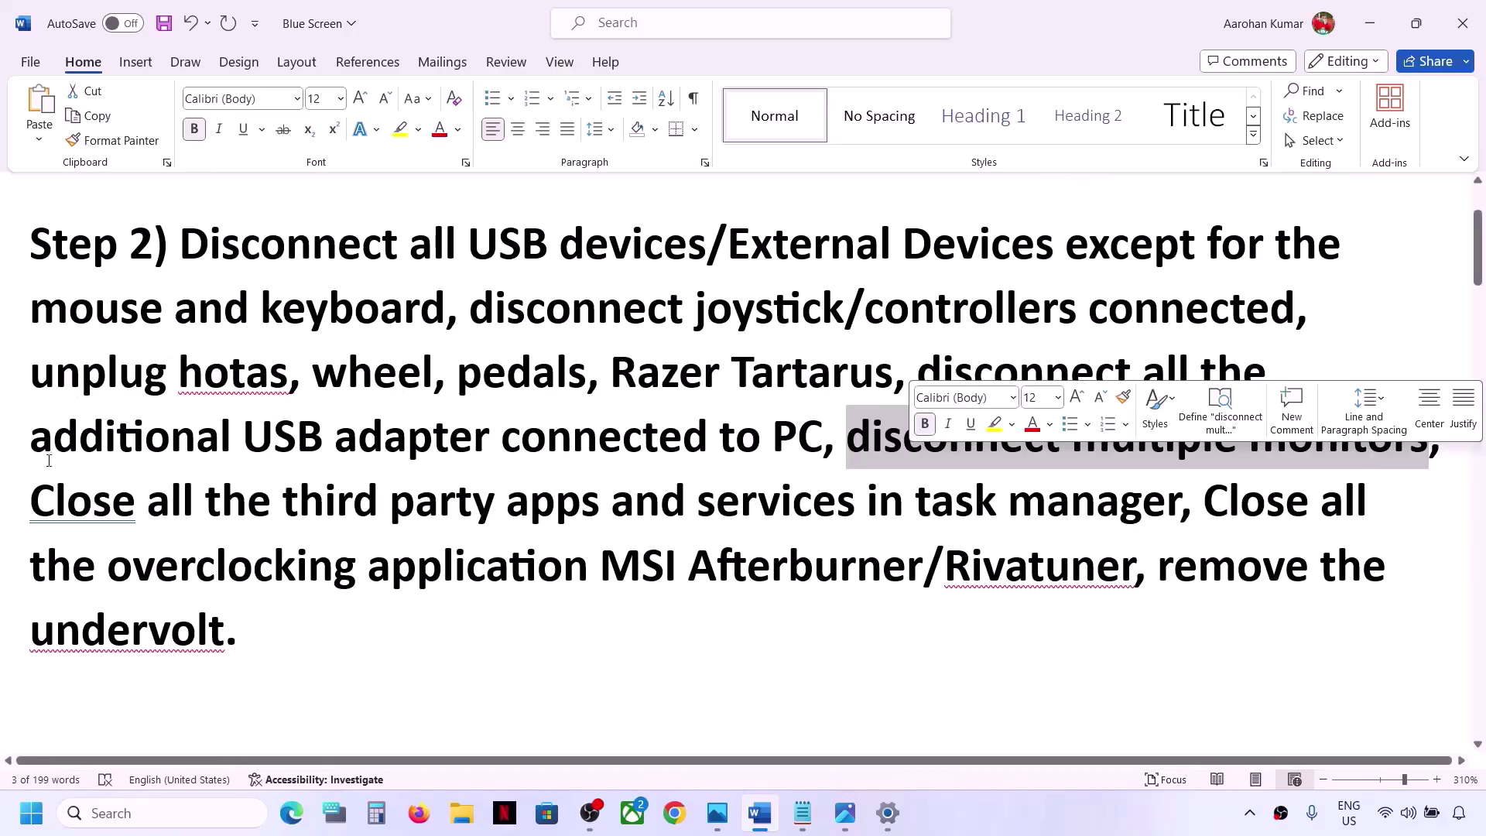
pyautogui.moveTo(35, 501); pyautogui.dragTo(1094, 496)
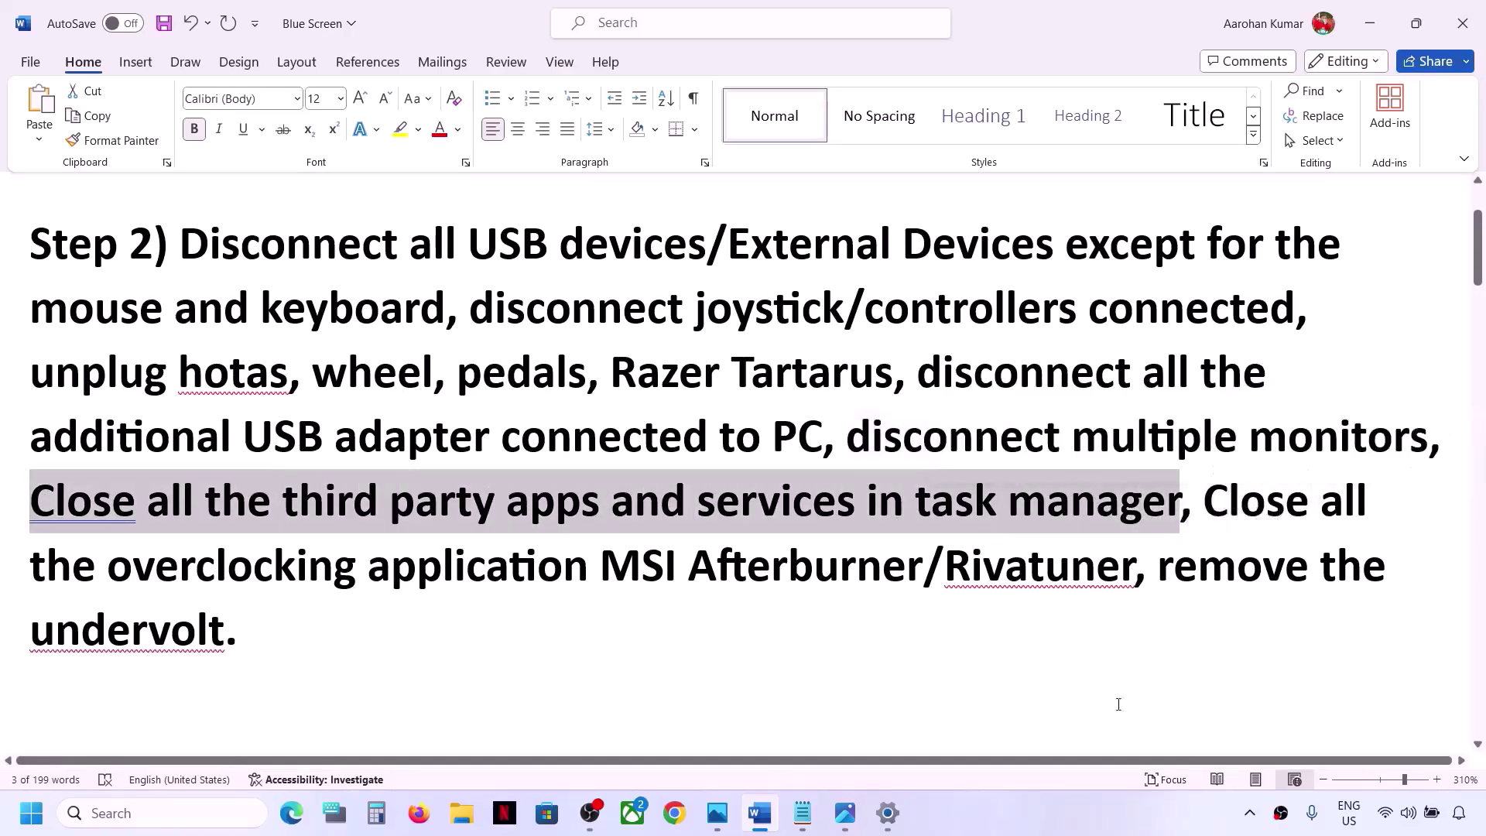
# Quit Discord running in the background and bring up the exit option for Riot Games.
pyautogui.click(1250, 814)
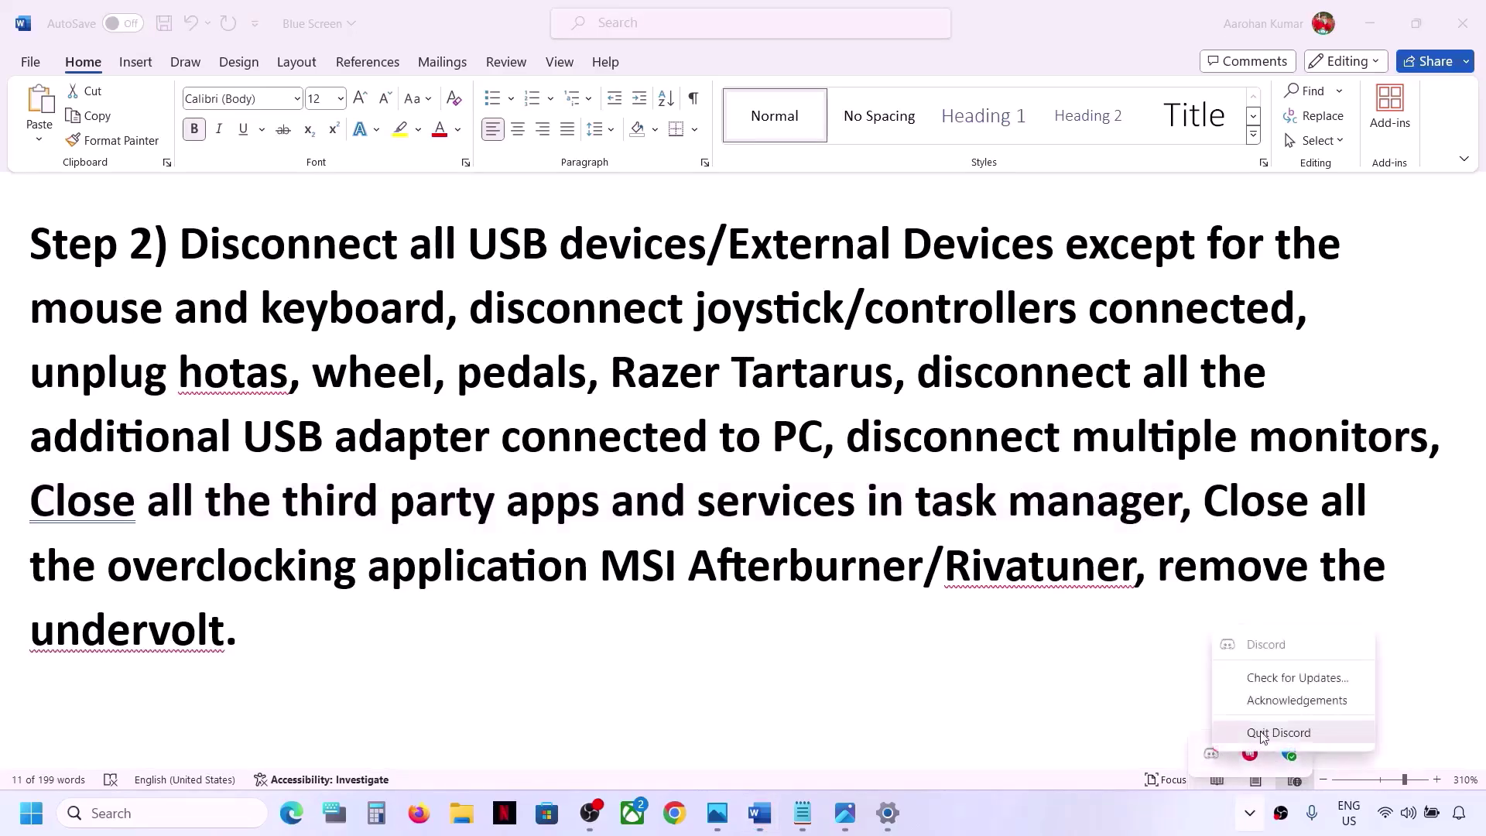
pyautogui.click(1266, 734)
pyautogui.click(1250, 815)
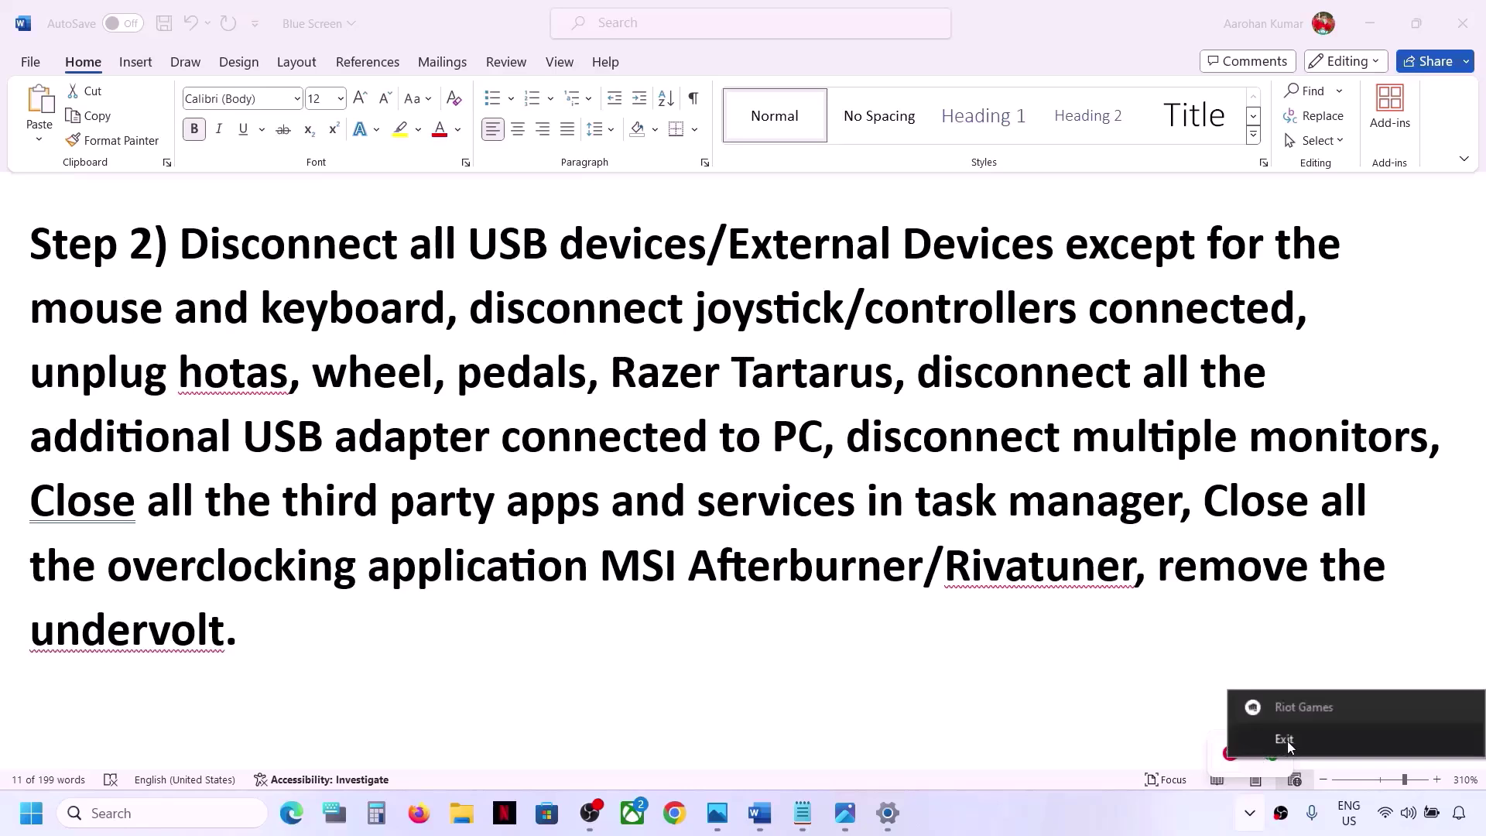
pyautogui.click(983, 433)
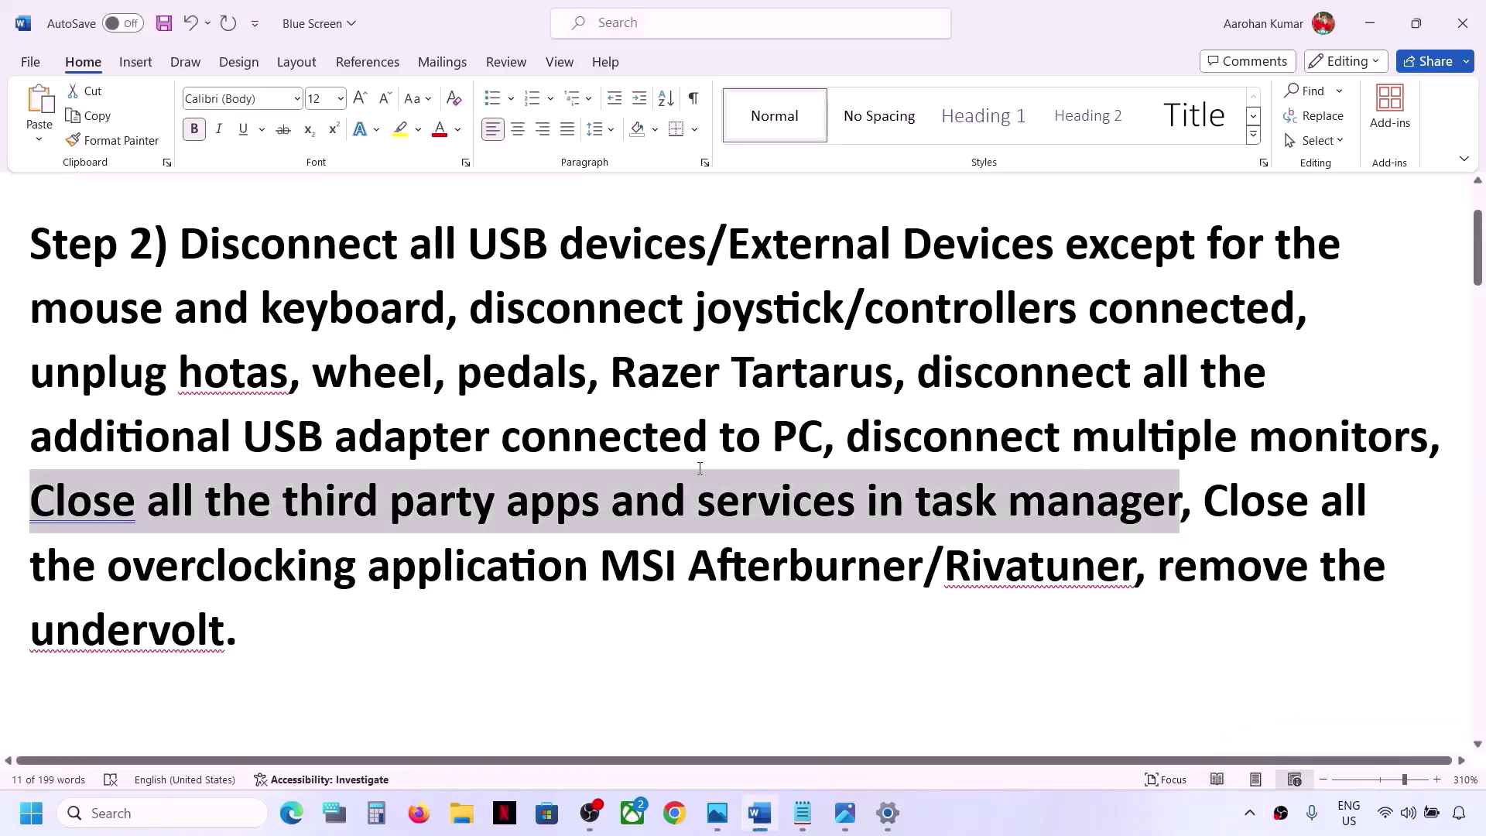
# Select the word "services" in Step 2's instruction about closing third-party apps.
pyautogui.click(687, 497)
pyautogui.moveTo(696, 501); pyautogui.dragTo(856, 517)
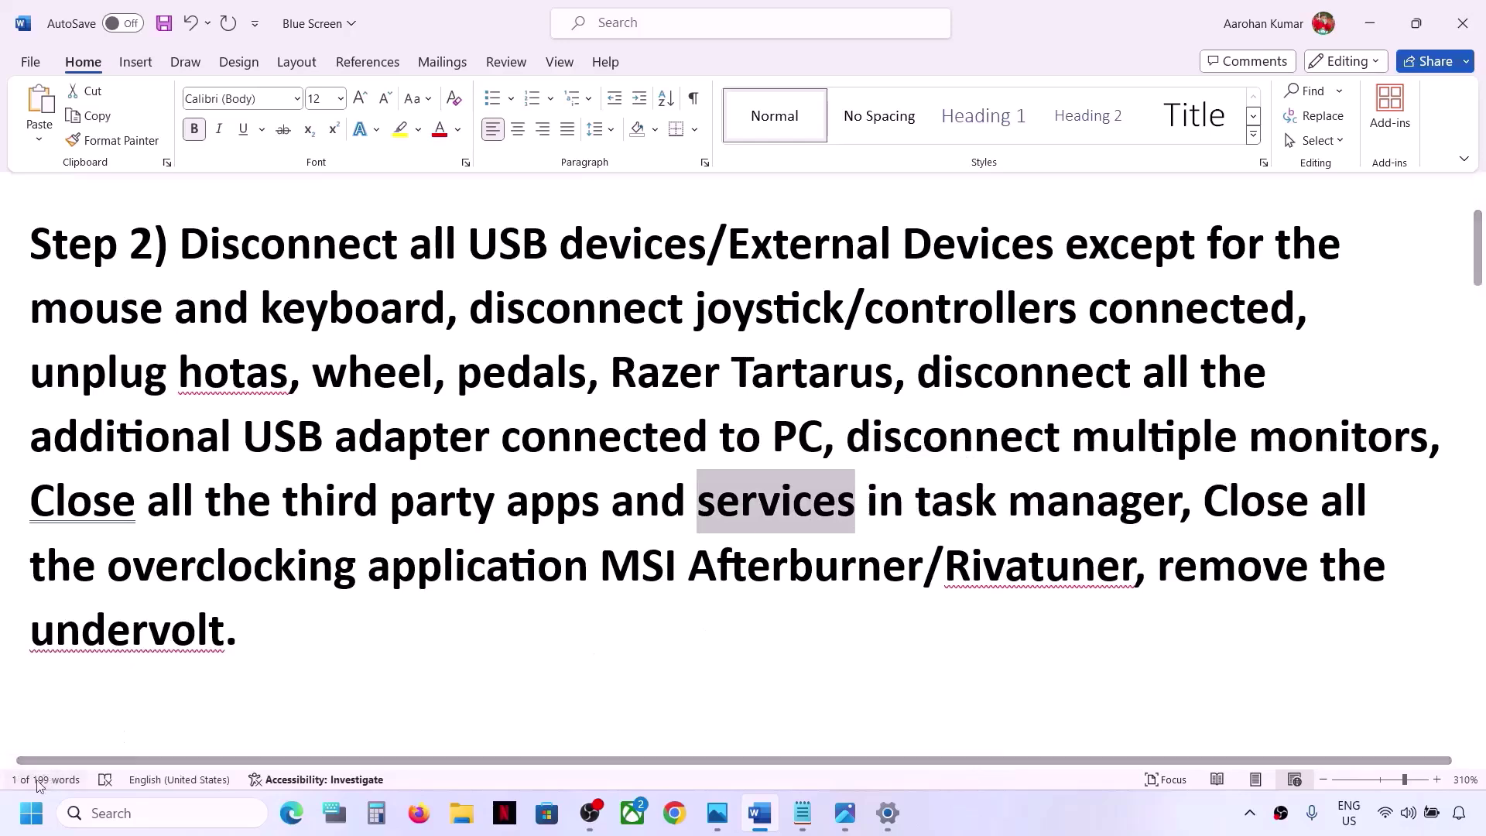
# Open Task Manager, bring up the end-task option for OBS Studio as an example, and close Task Manager without ending it.
pyautogui.rightClick(31, 813)
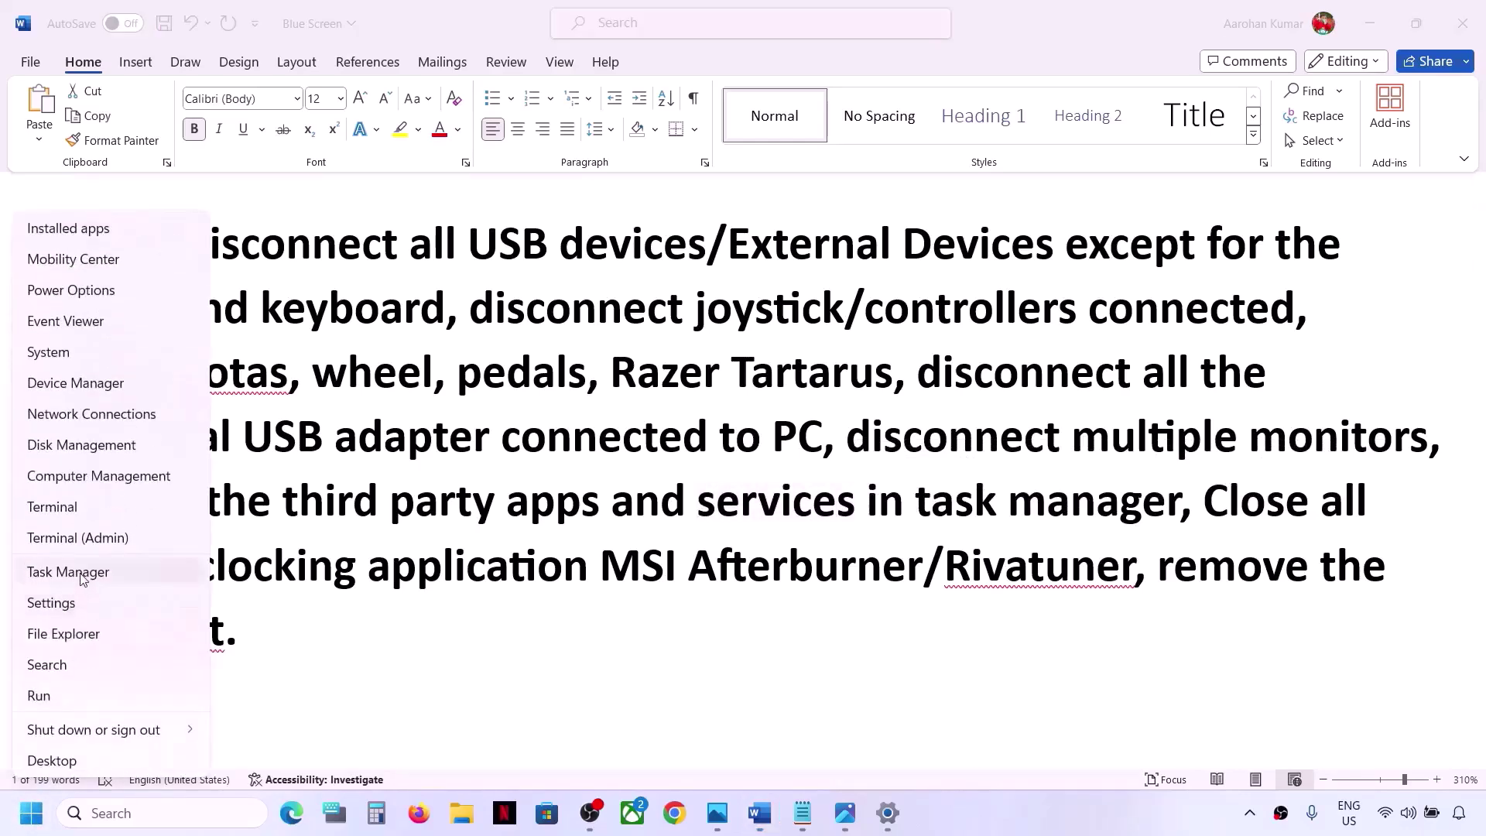
pyautogui.click(84, 574)
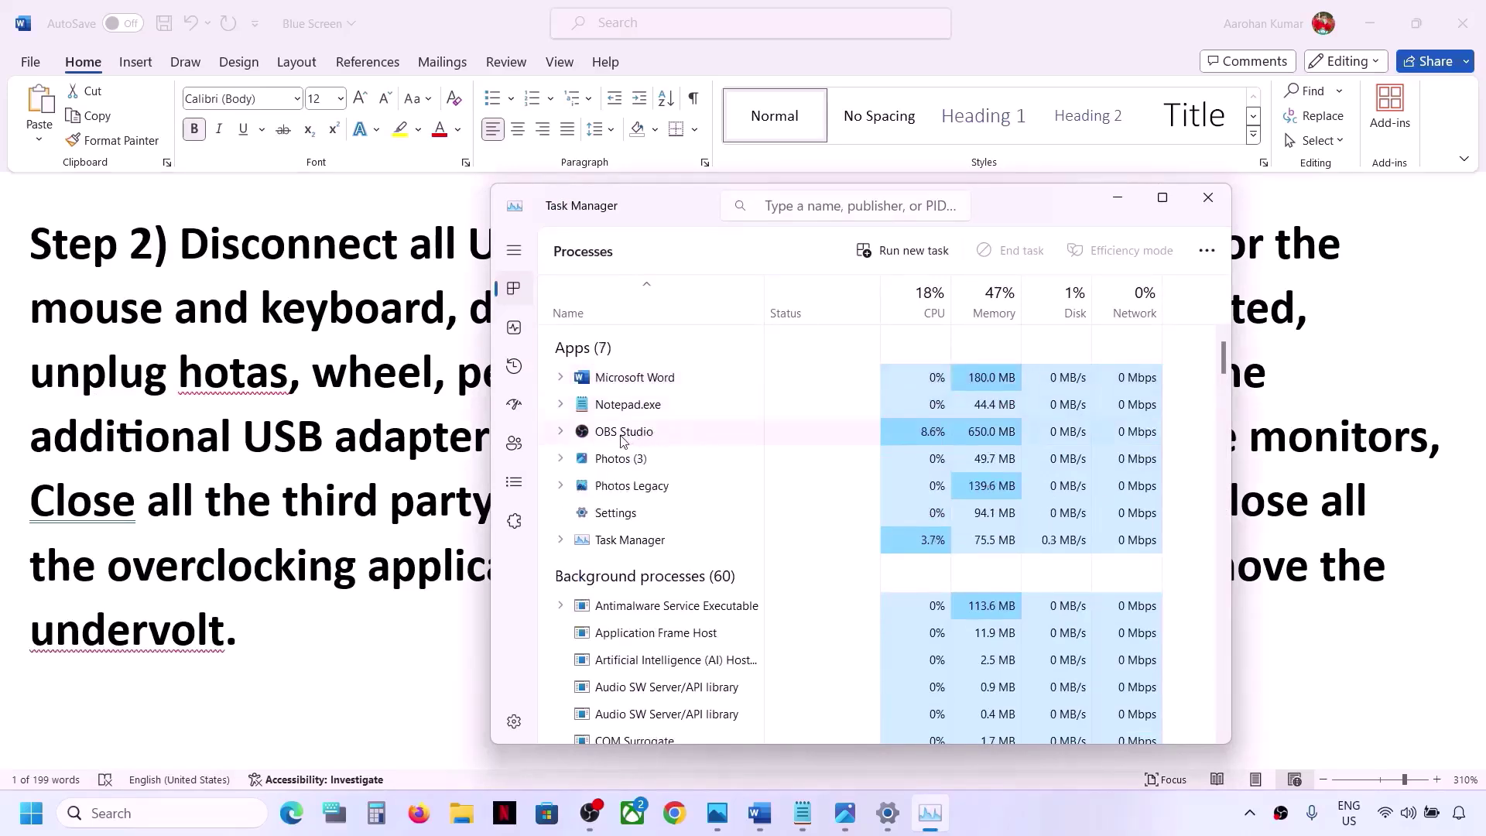
pyautogui.click(626, 439)
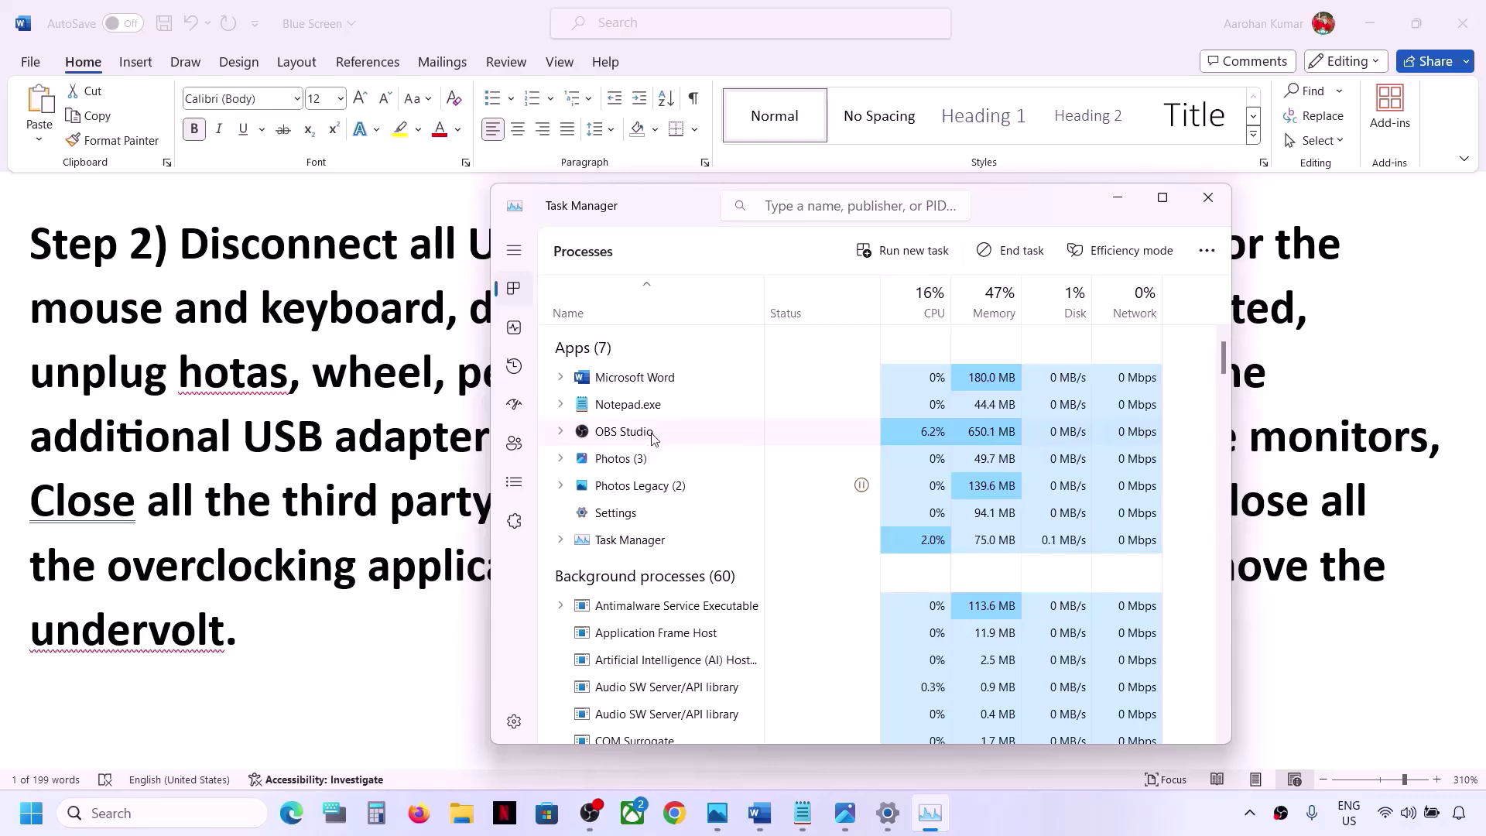
pyautogui.rightClick(654, 439)
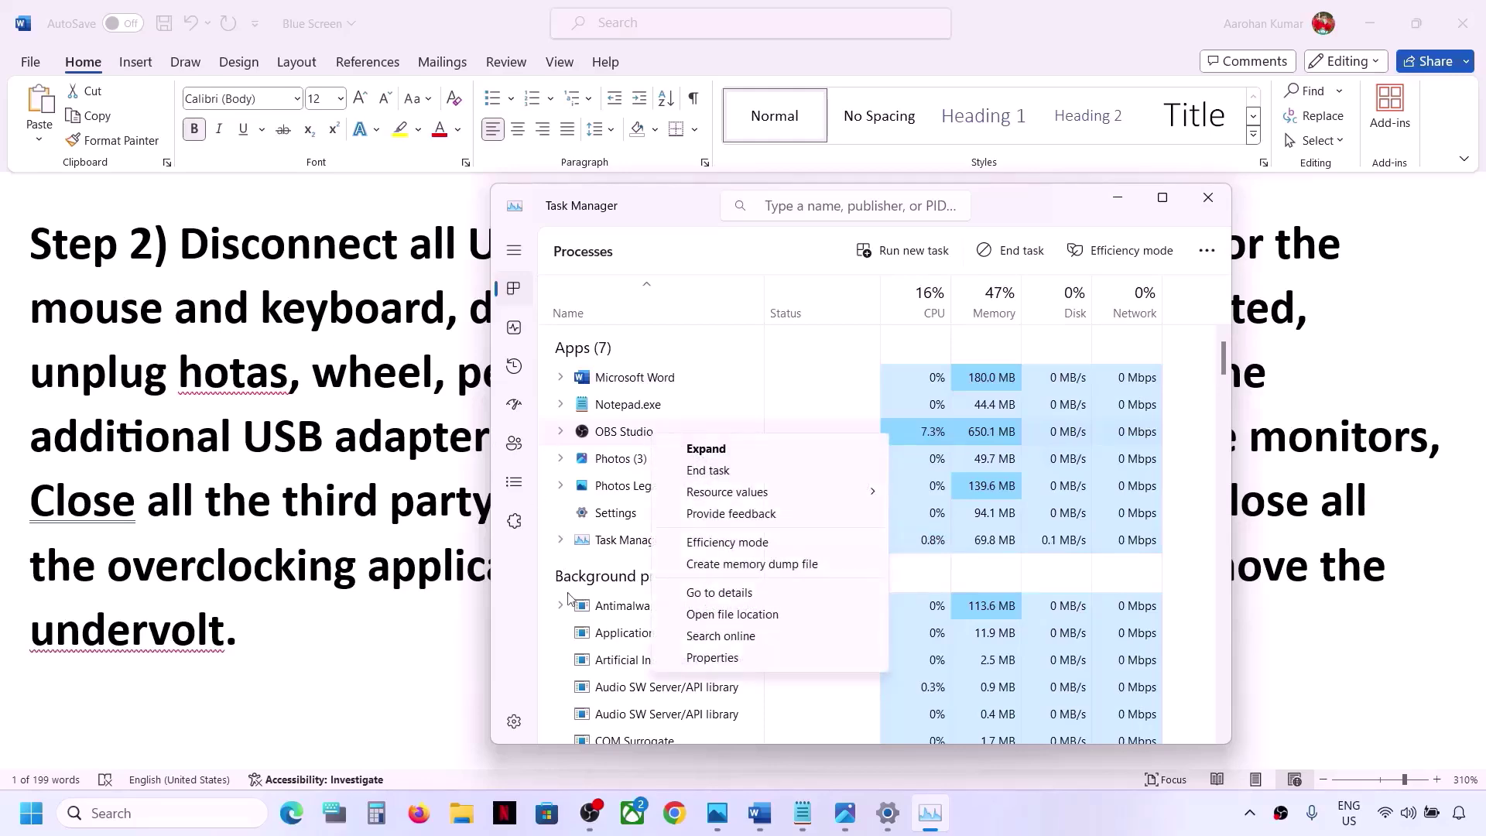
pyautogui.click(526, 645)
pyautogui.click(1208, 198)
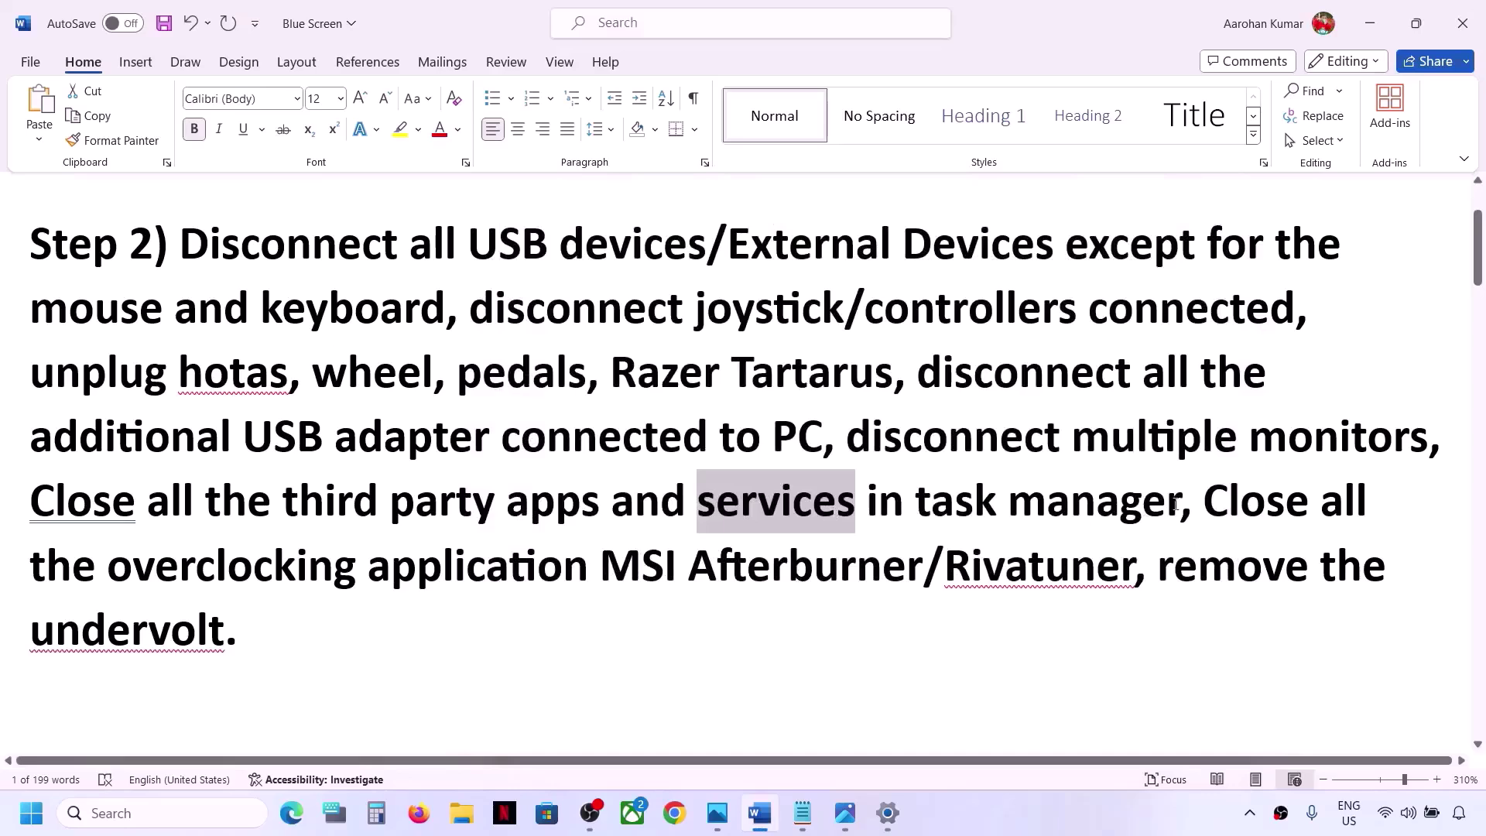
# Read Step 2's instructions on closing the overclocking application MSI Afterburner/Rivatuner and removing the undervolt, highlighting each.
pyautogui.moveTo(1206, 495); pyautogui.dragTo(1107, 571)
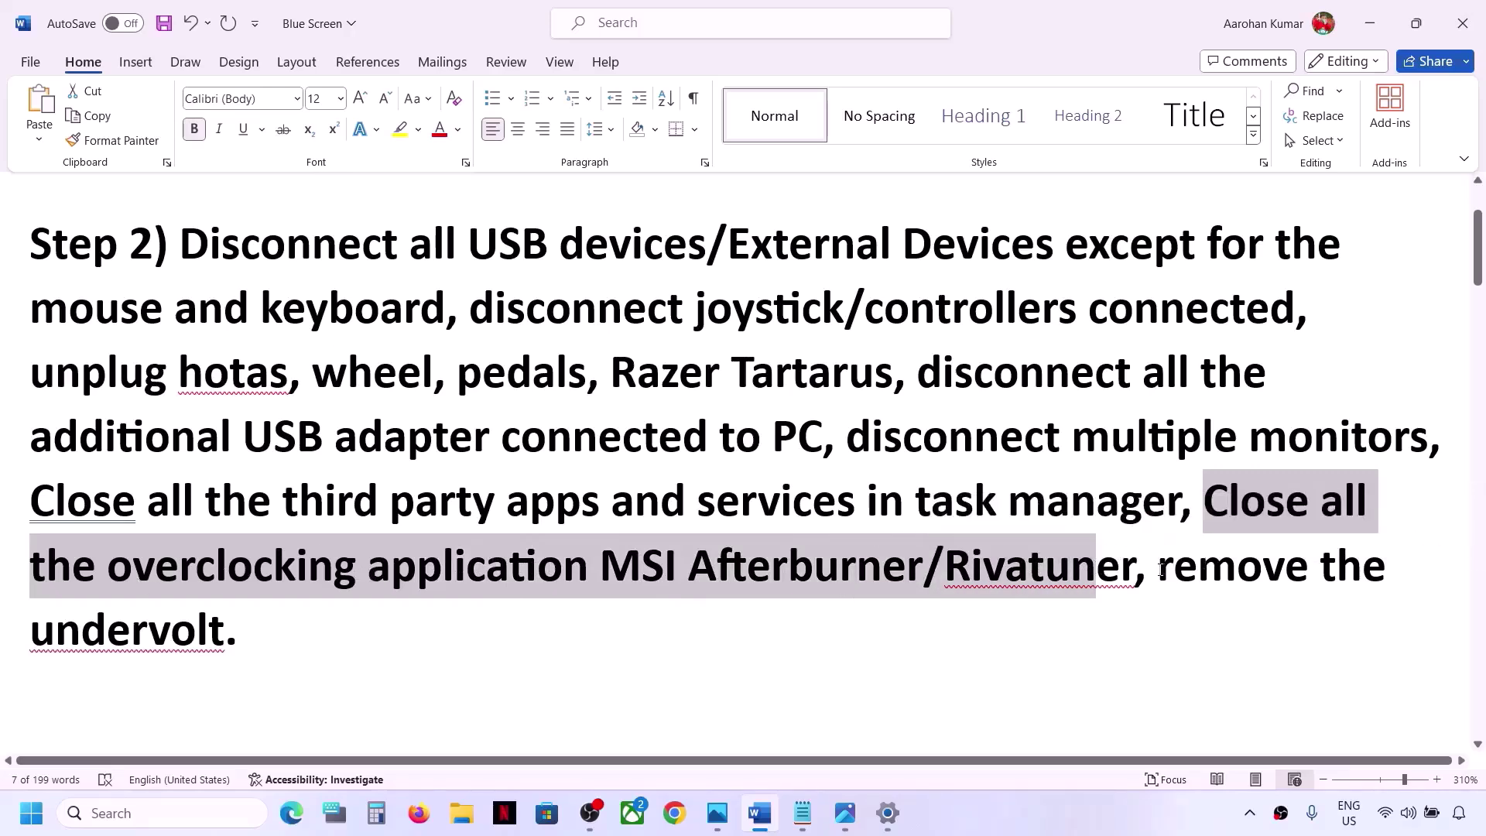
pyautogui.moveTo(1161, 570); pyautogui.dragTo(1290, 617)
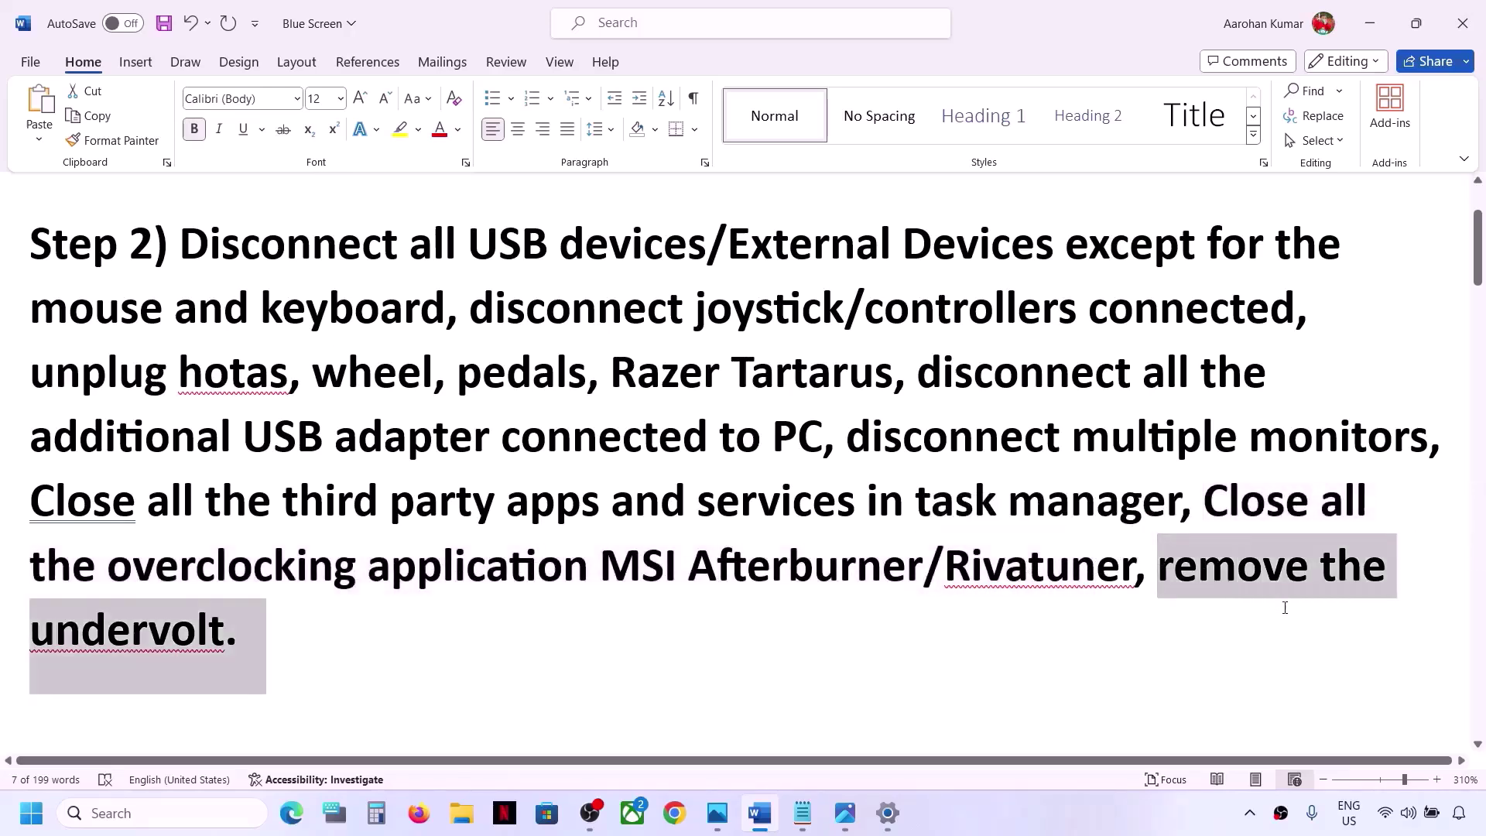
pyautogui.click(549, 573)
# Go to Step 3 of the document and select the text "Perform clean boot".
pyautogui.scroll(-3, 549, 573)
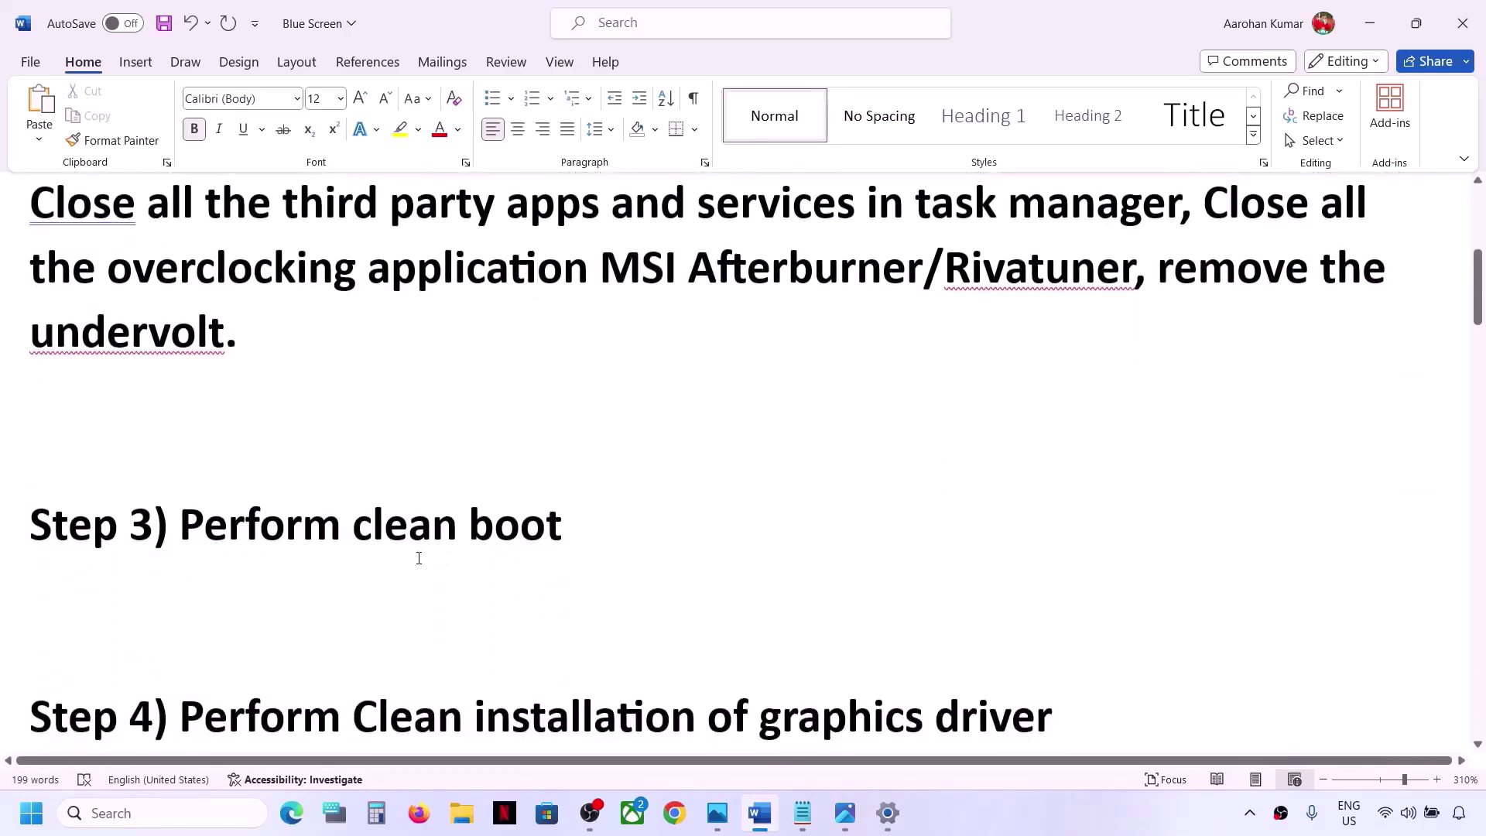
pyautogui.scroll(3, 418, 555)
pyautogui.moveTo(230, 691); pyautogui.dragTo(641, 684)
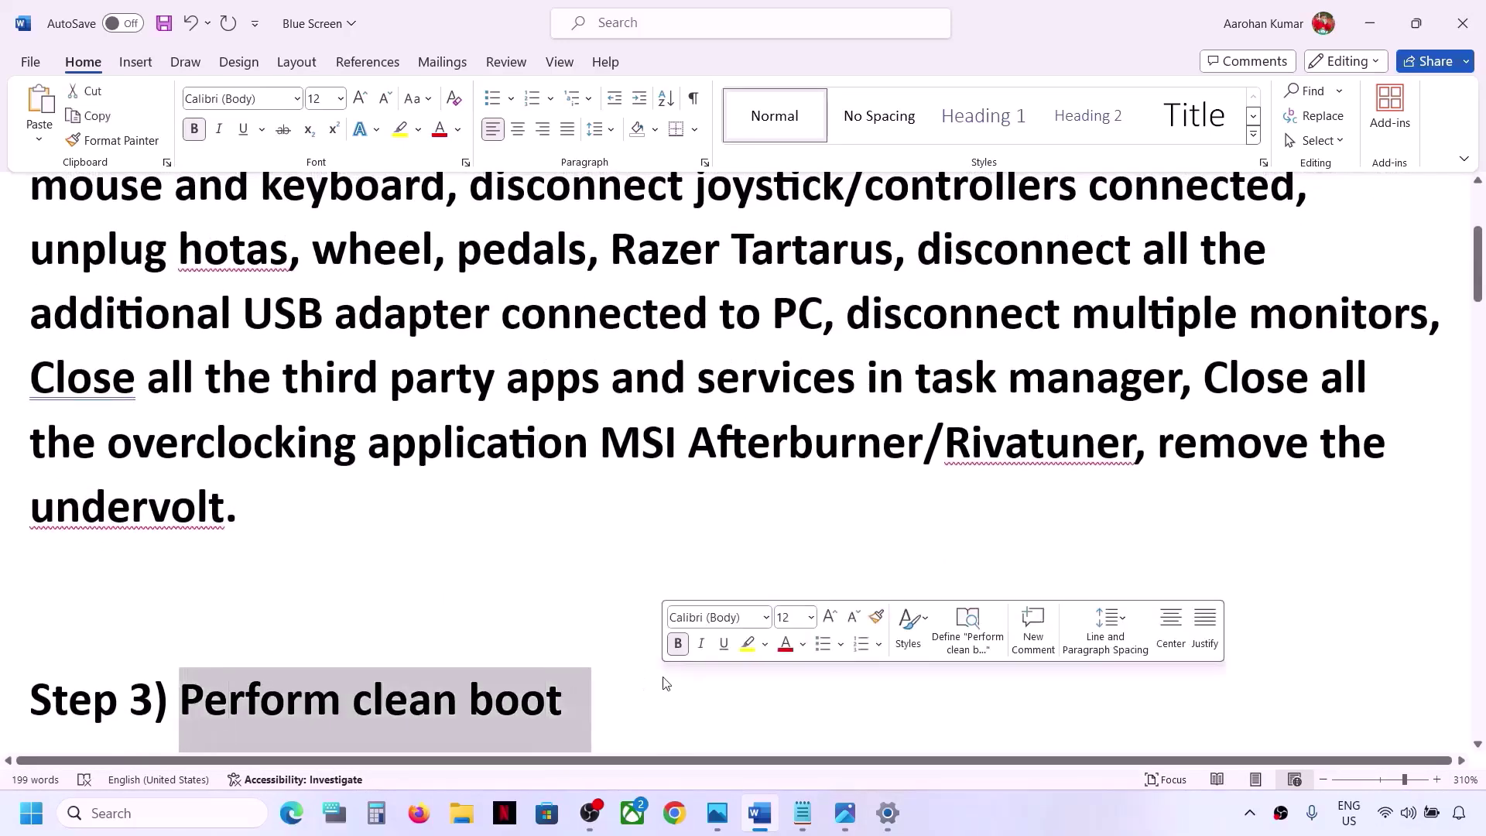
pyautogui.scroll(-2, 619, 689)
# Find and open System Configuration, hide all Microsoft services in the services list, and confirm the dialog.
pyautogui.click(128, 813)
pyautogui.write('system')
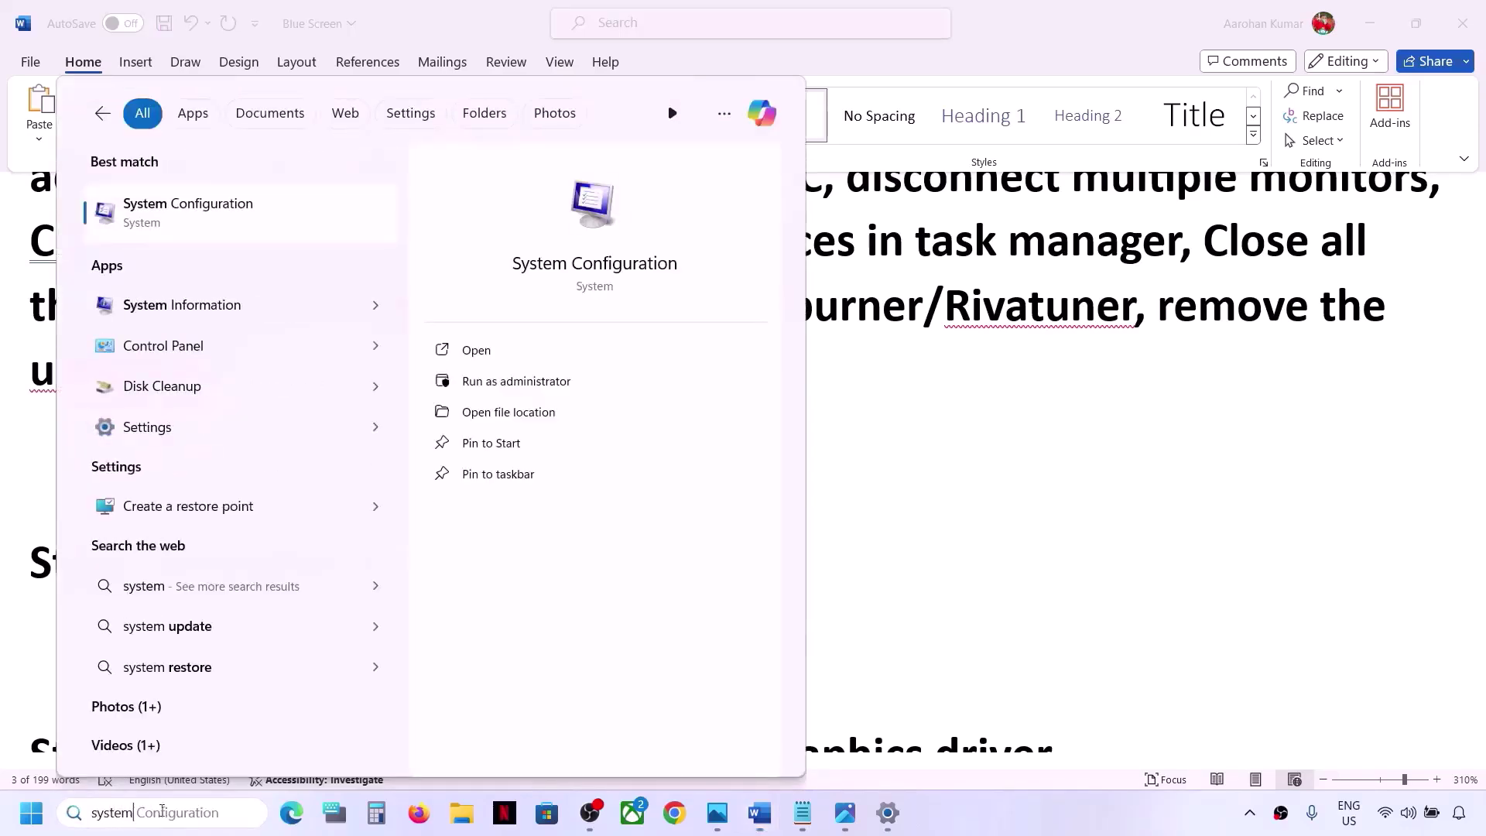
pyautogui.press('Right')
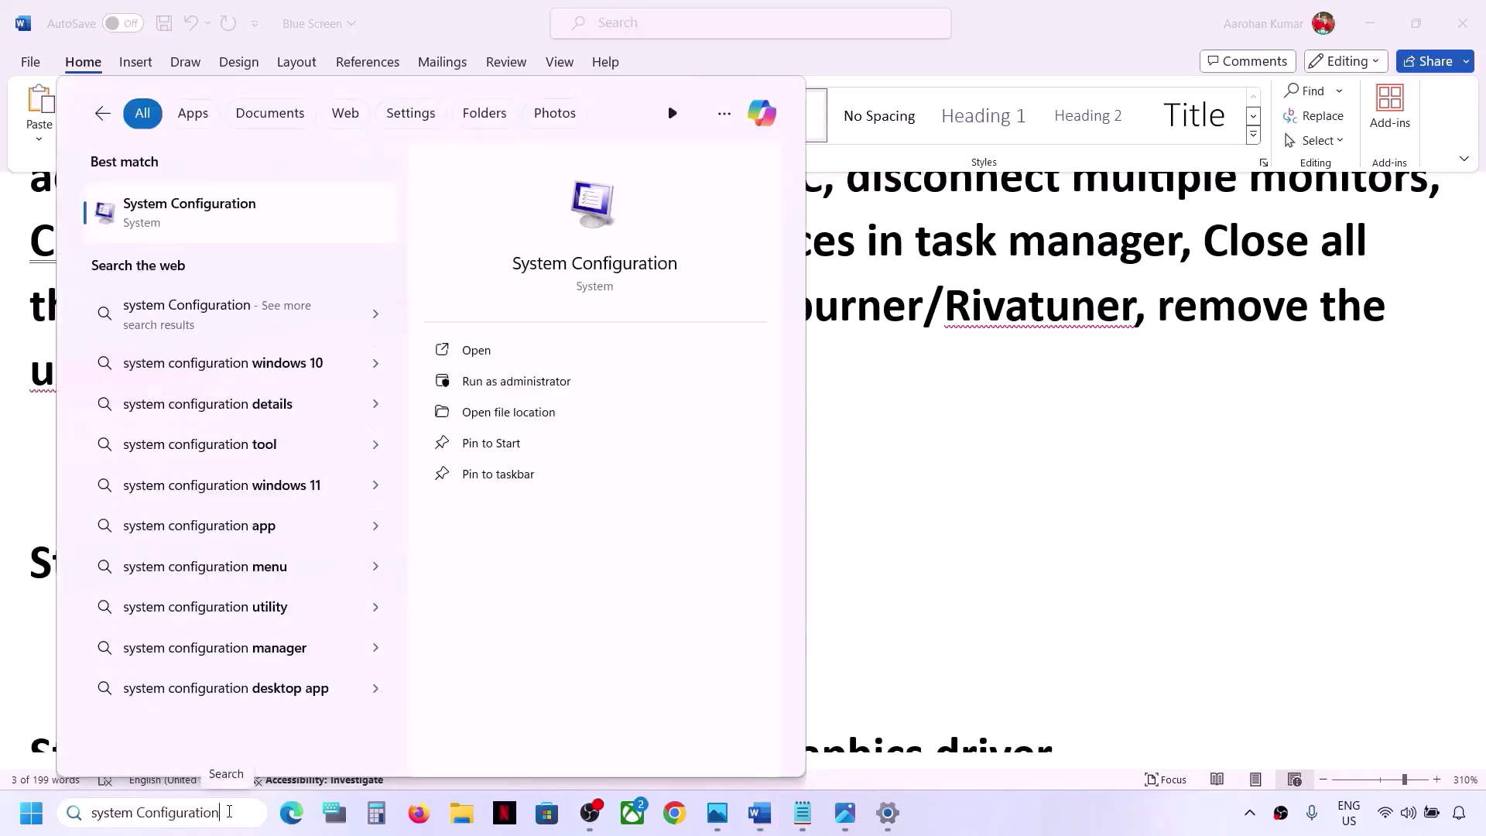
pyautogui.click(255, 216)
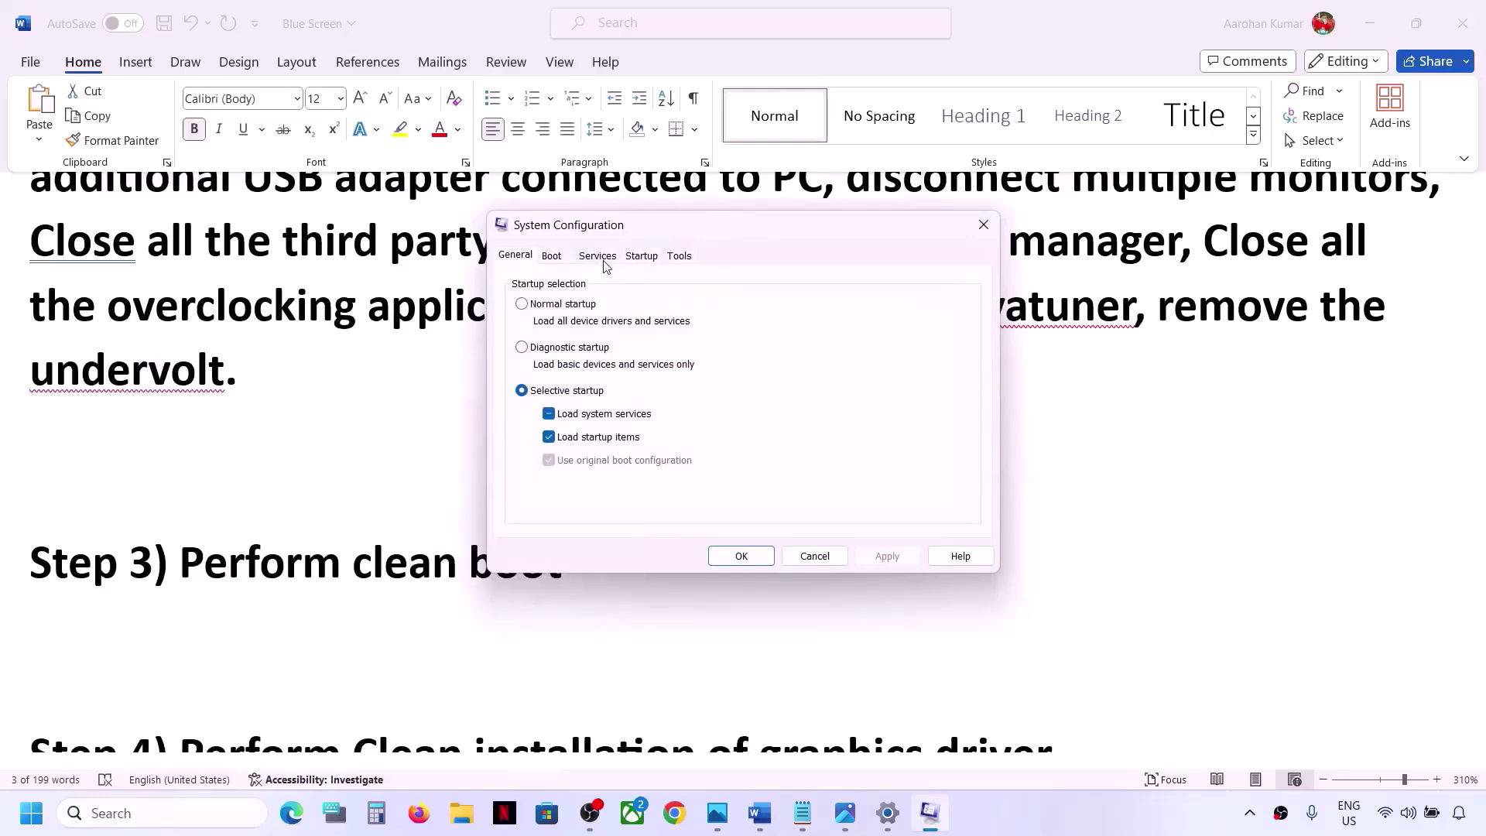
pyautogui.click(598, 256)
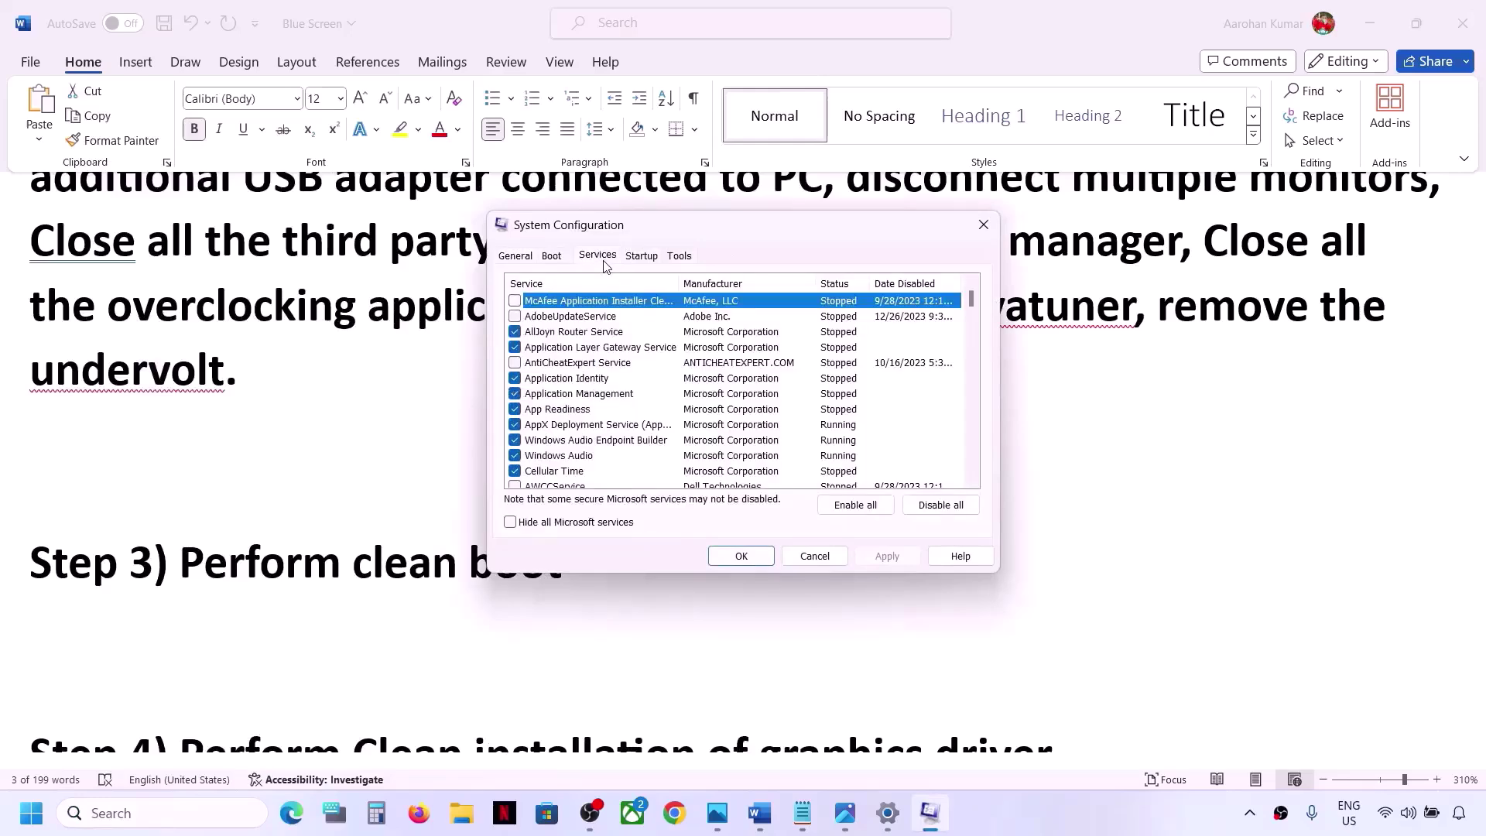
pyautogui.click(511, 522)
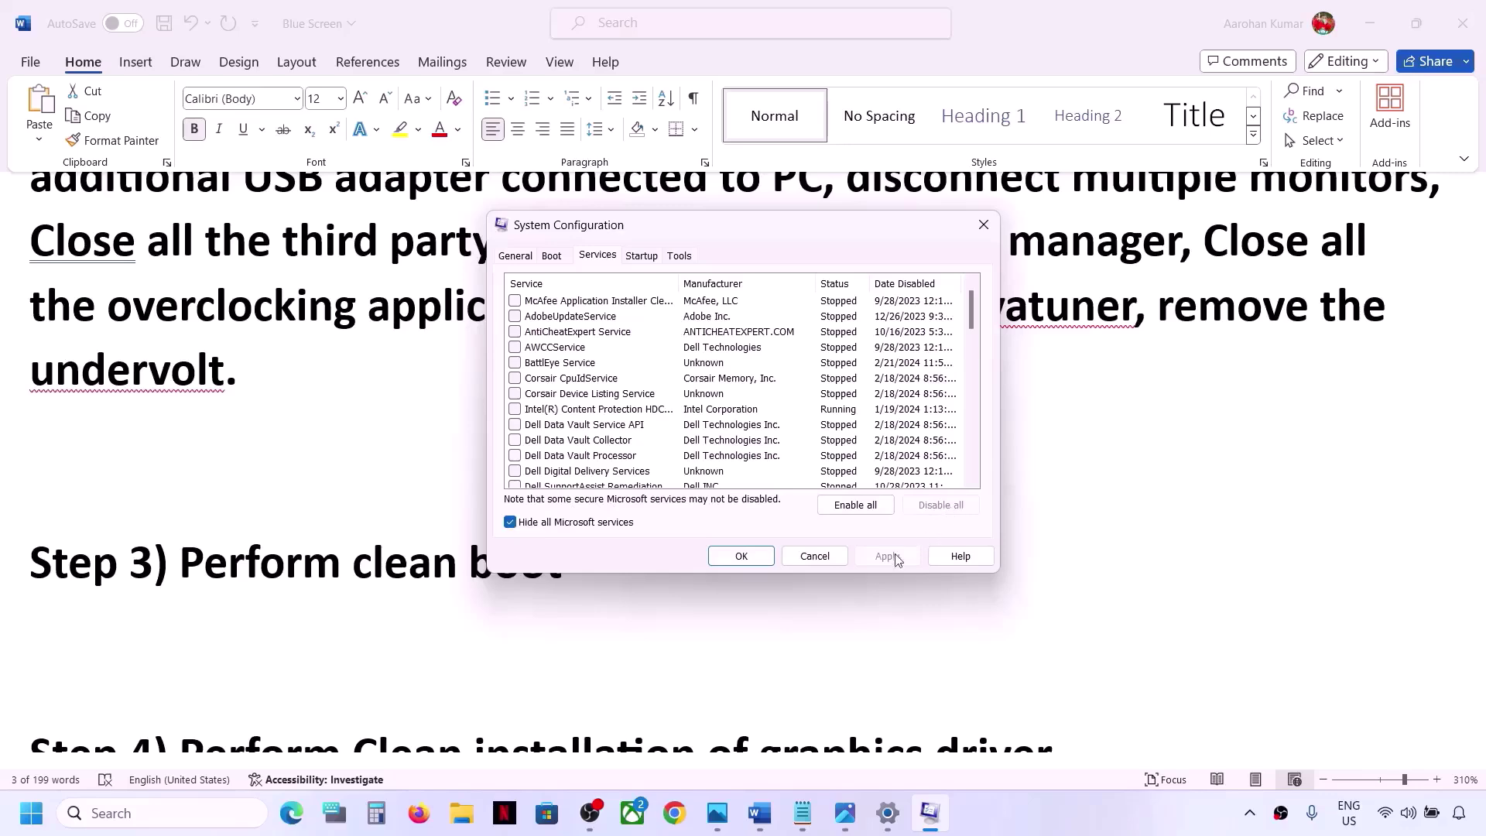
pyautogui.click(762, 557)
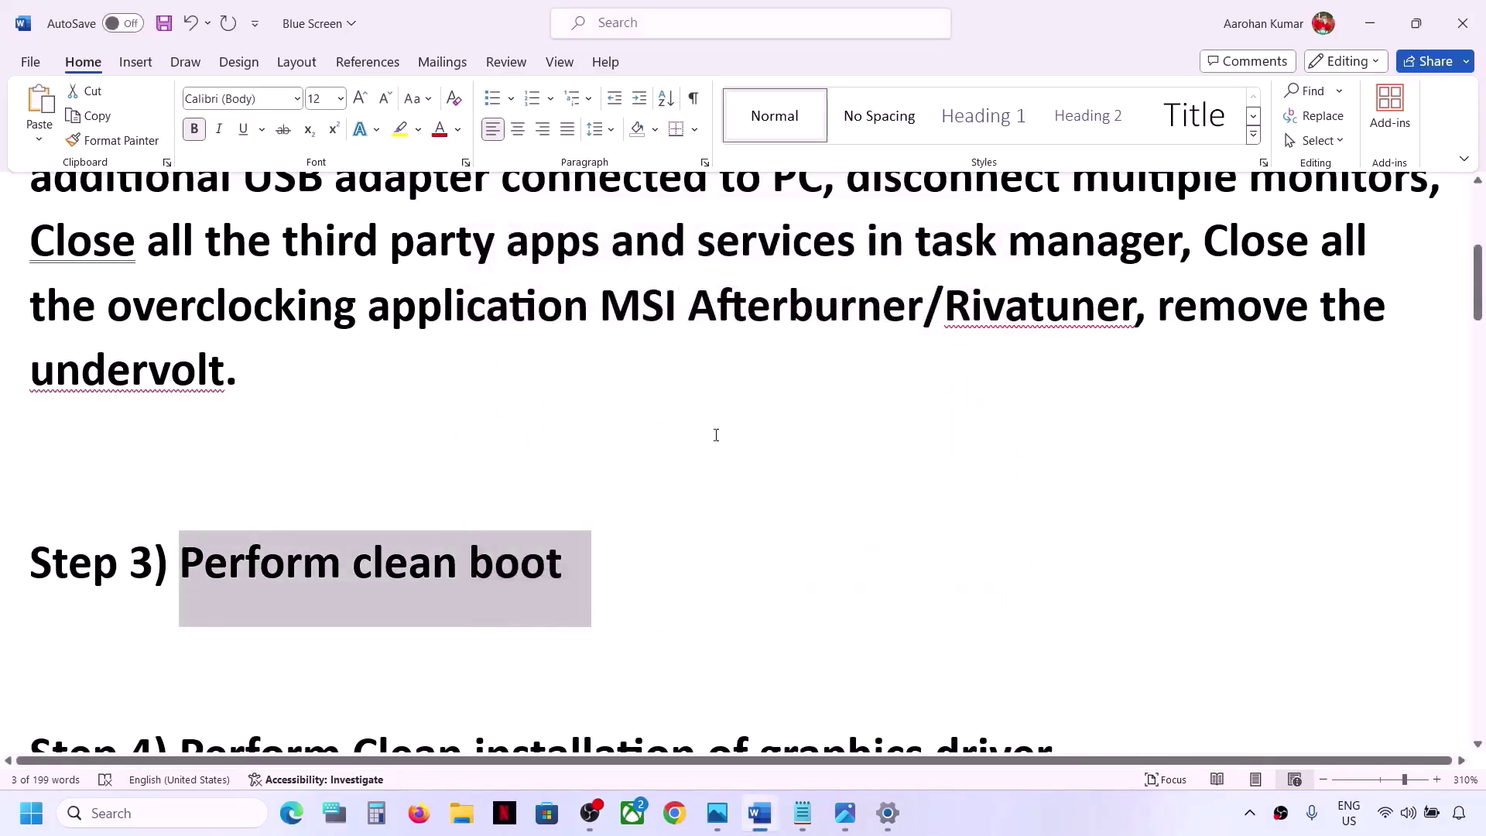
# Read Step 4 on performing a clean installation of the graphics driver, highlighting its heading and the NVIDIA drivers link.
pyautogui.scroll(-5, 588, 470)
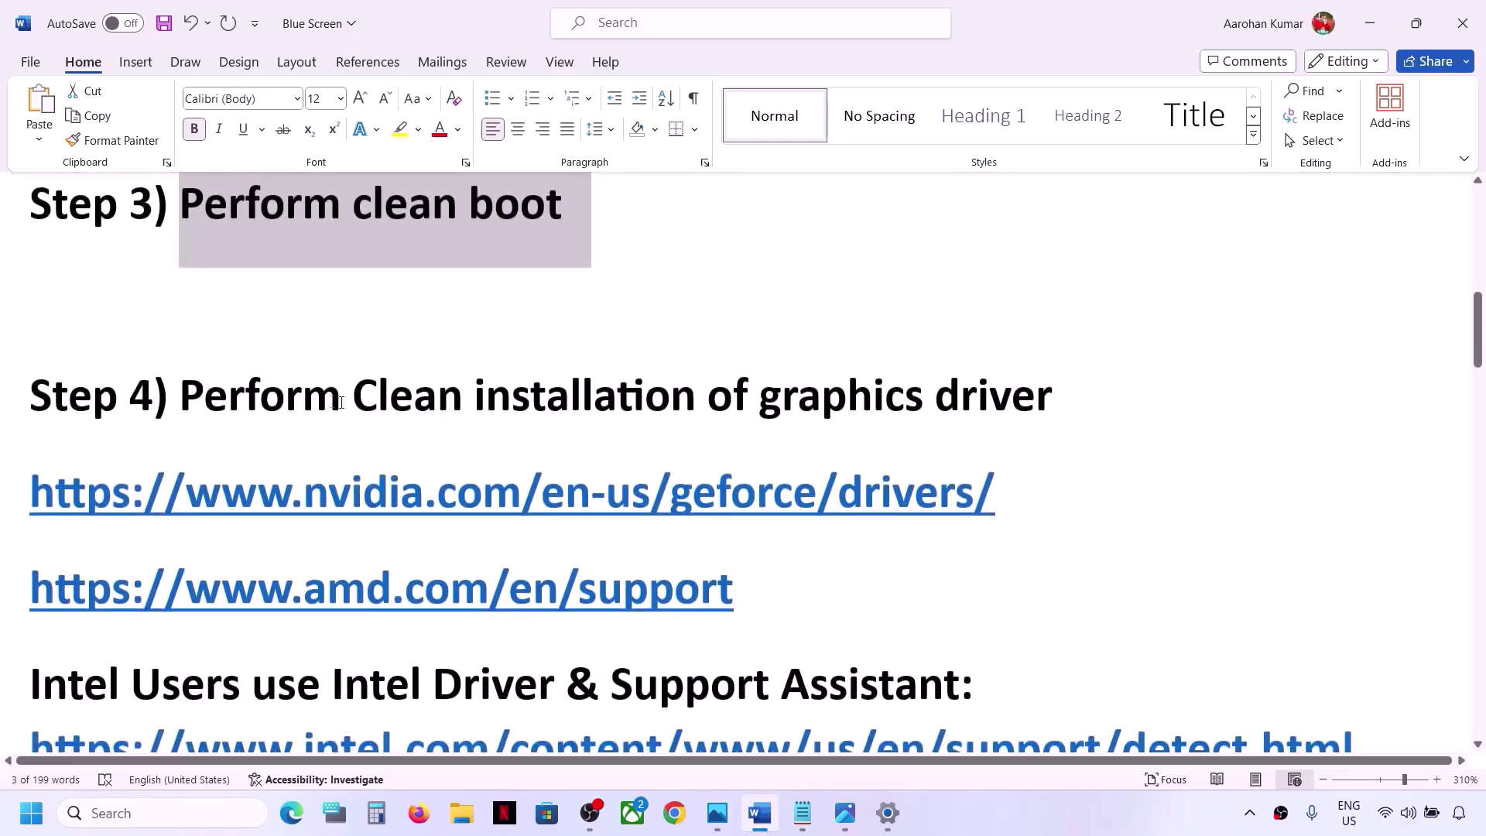
pyautogui.moveTo(180, 396); pyautogui.dragTo(953, 392)
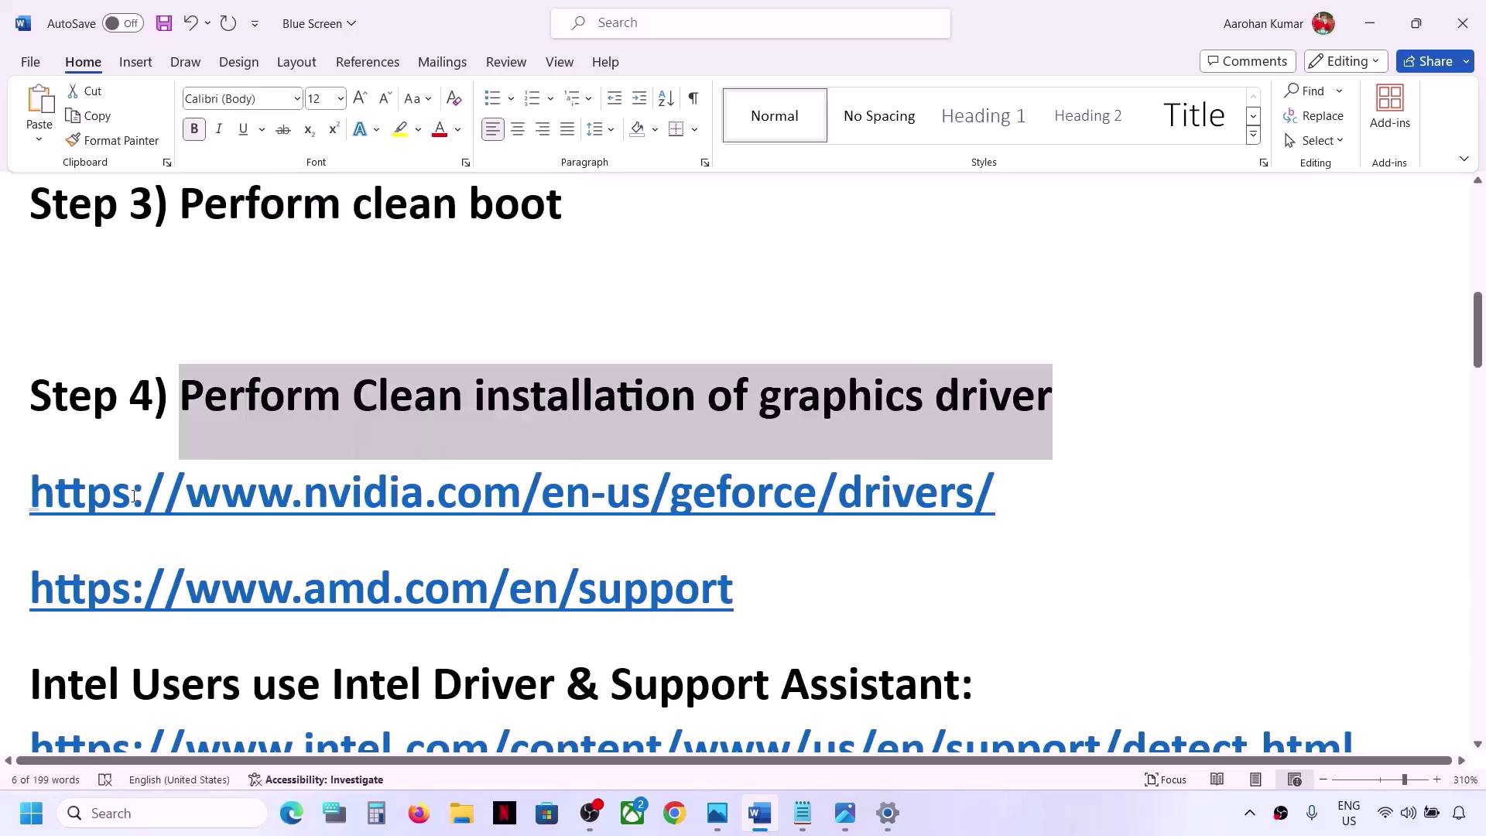
pyautogui.moveTo(132, 493); pyautogui.dragTo(741, 497)
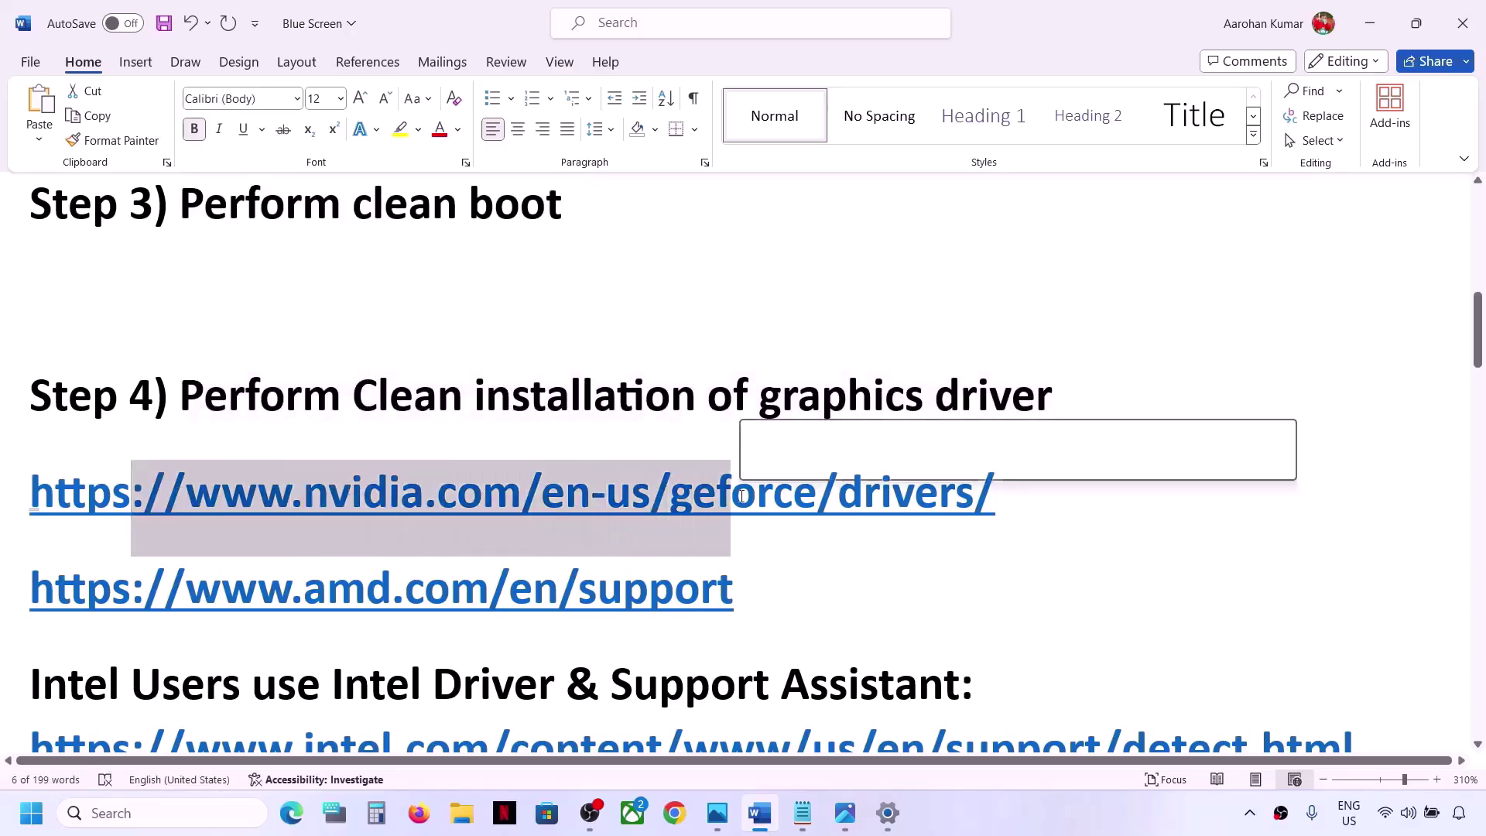
pyautogui.click(813, 504)
pyautogui.click(1014, 824)
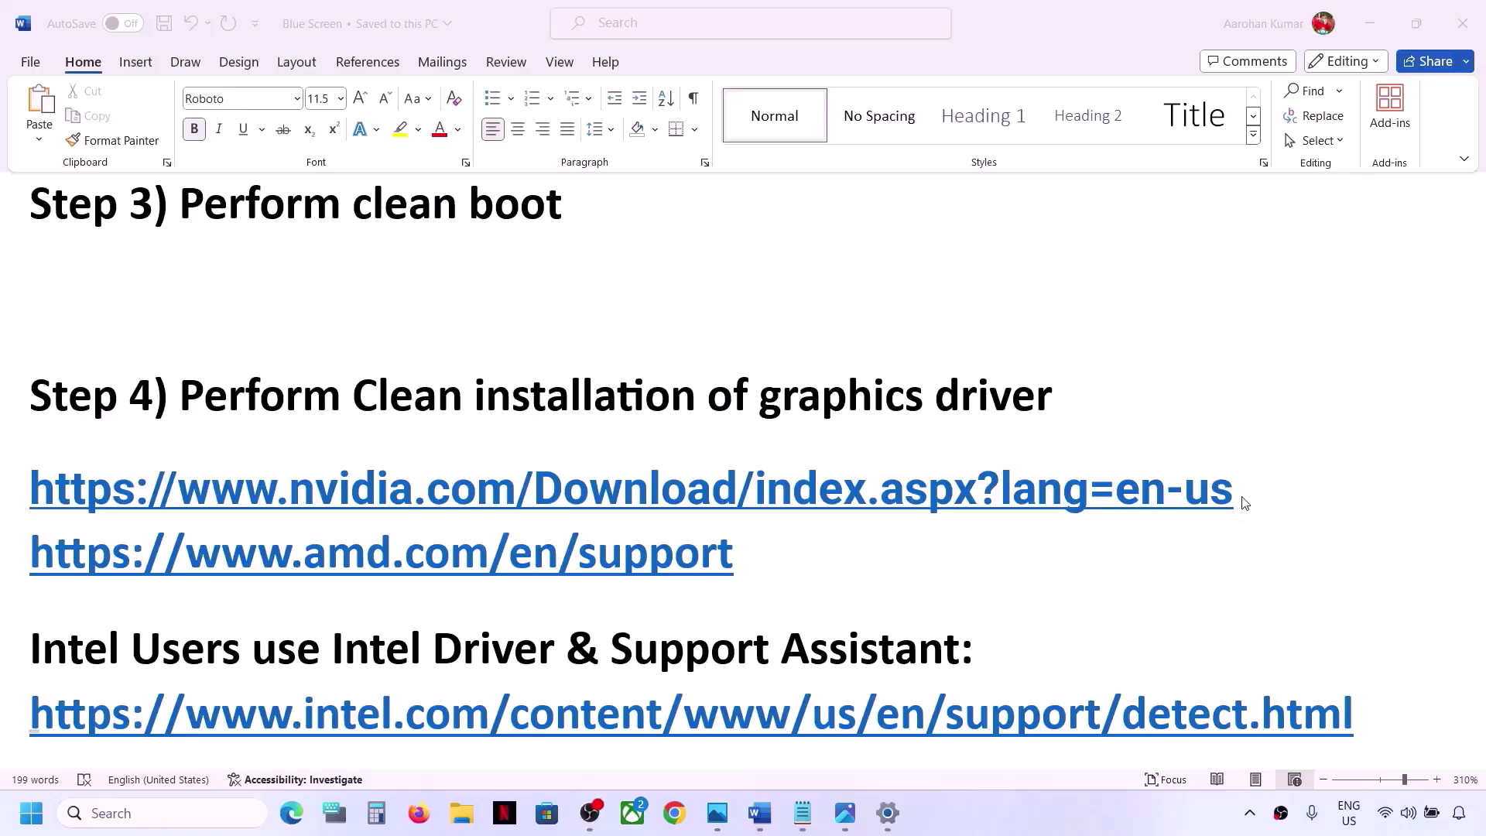
pyautogui.click(1244, 500)
pyautogui.moveTo(1247, 494); pyautogui.dragTo(94, 494)
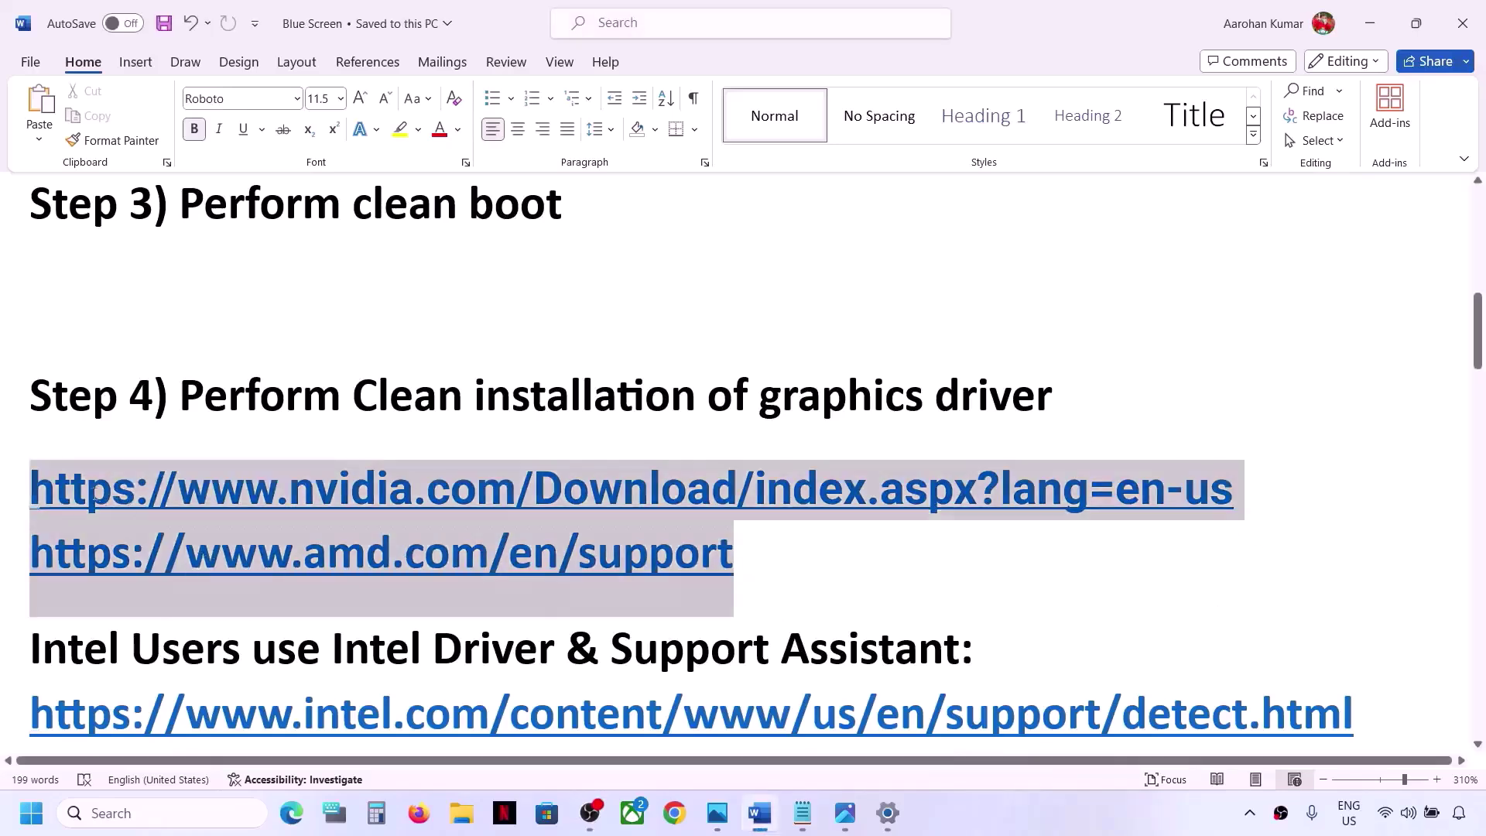
pyautogui.click(648, 551)
pyautogui.moveTo(1236, 488); pyautogui.dragTo(2, 486)
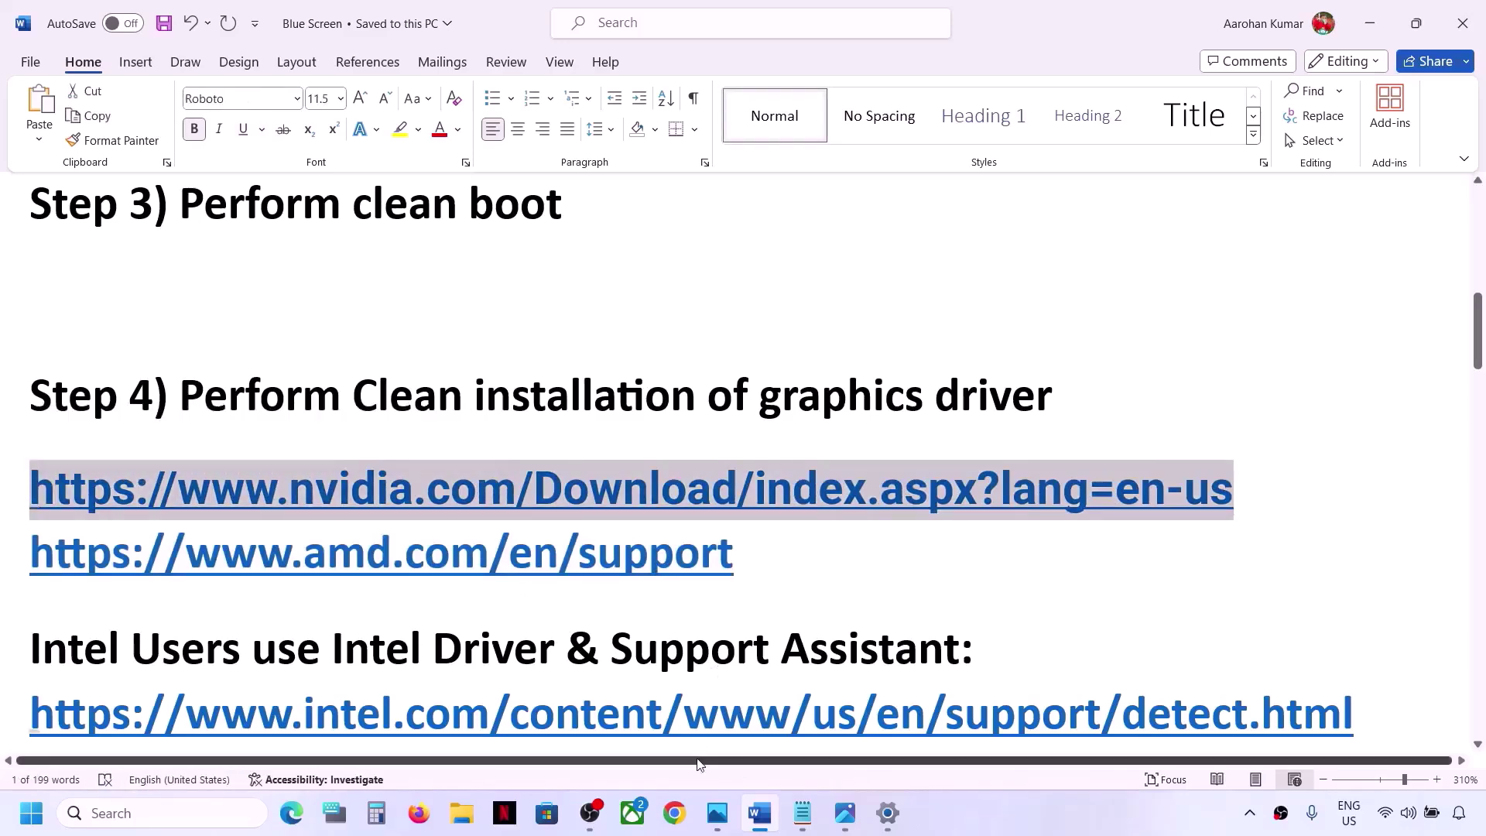
pyautogui.click(675, 813)
pyautogui.write('https://www.nvidia.com/Download/index.aspx?lang=en-us')
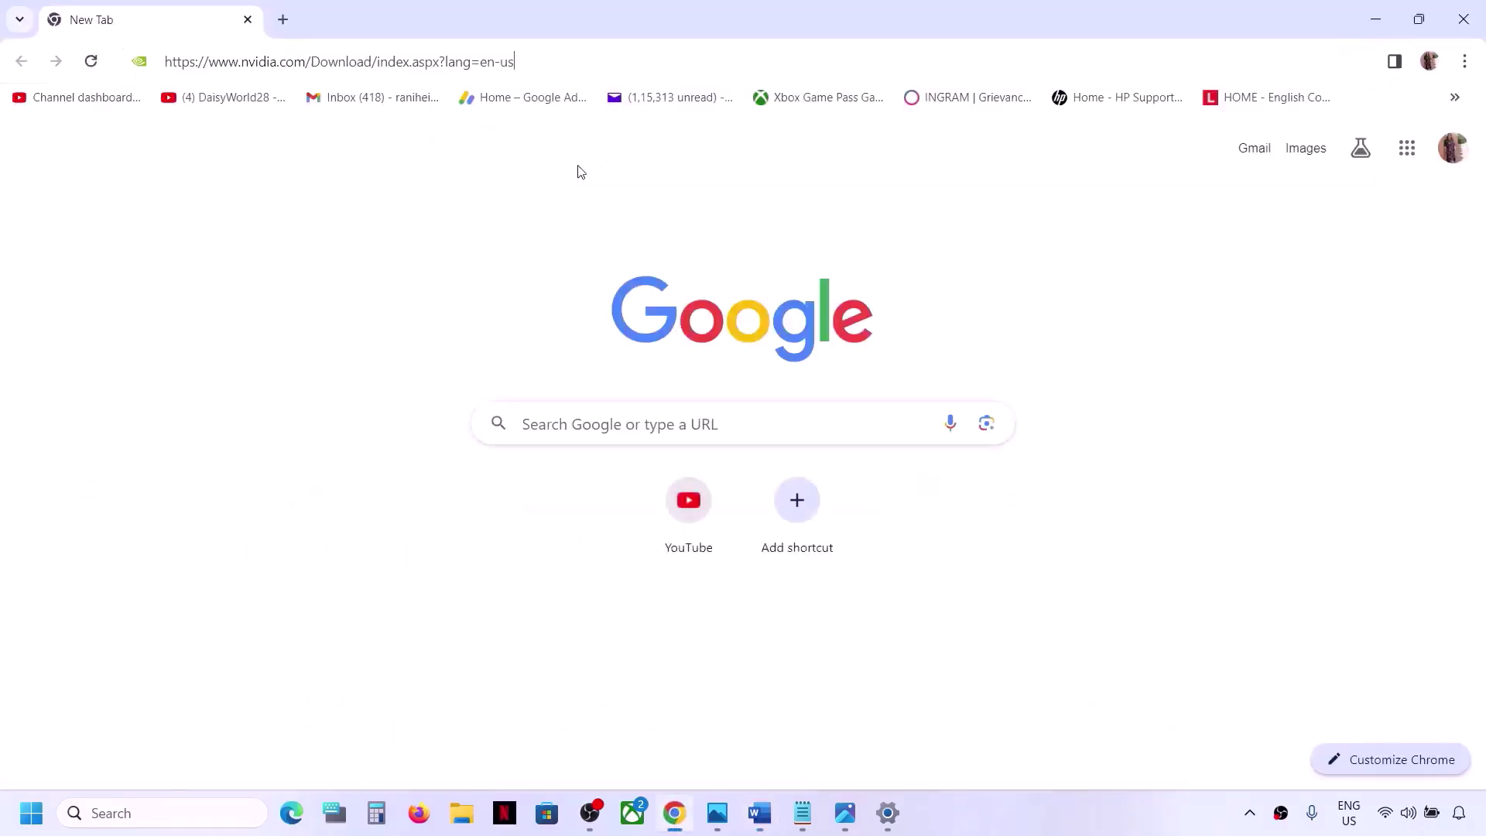
pyautogui.press('Return')
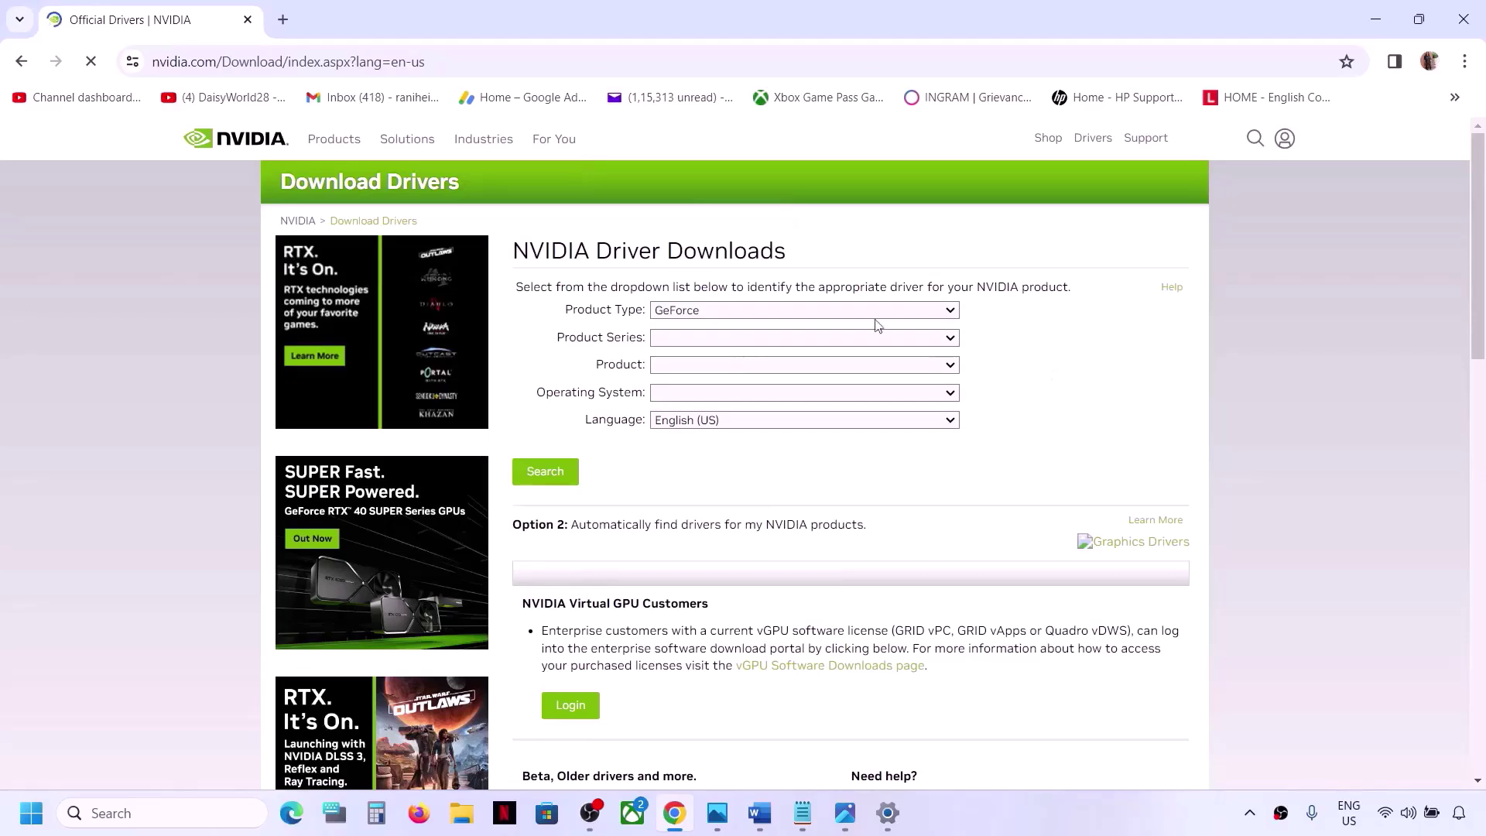
# Search for the NVIDIA driver for GeForce, GeForce RTX 30 Series (Notebooks), GeForce RTX 3050 Laptop GPU on Windows 11.
pyautogui.click(772, 312)
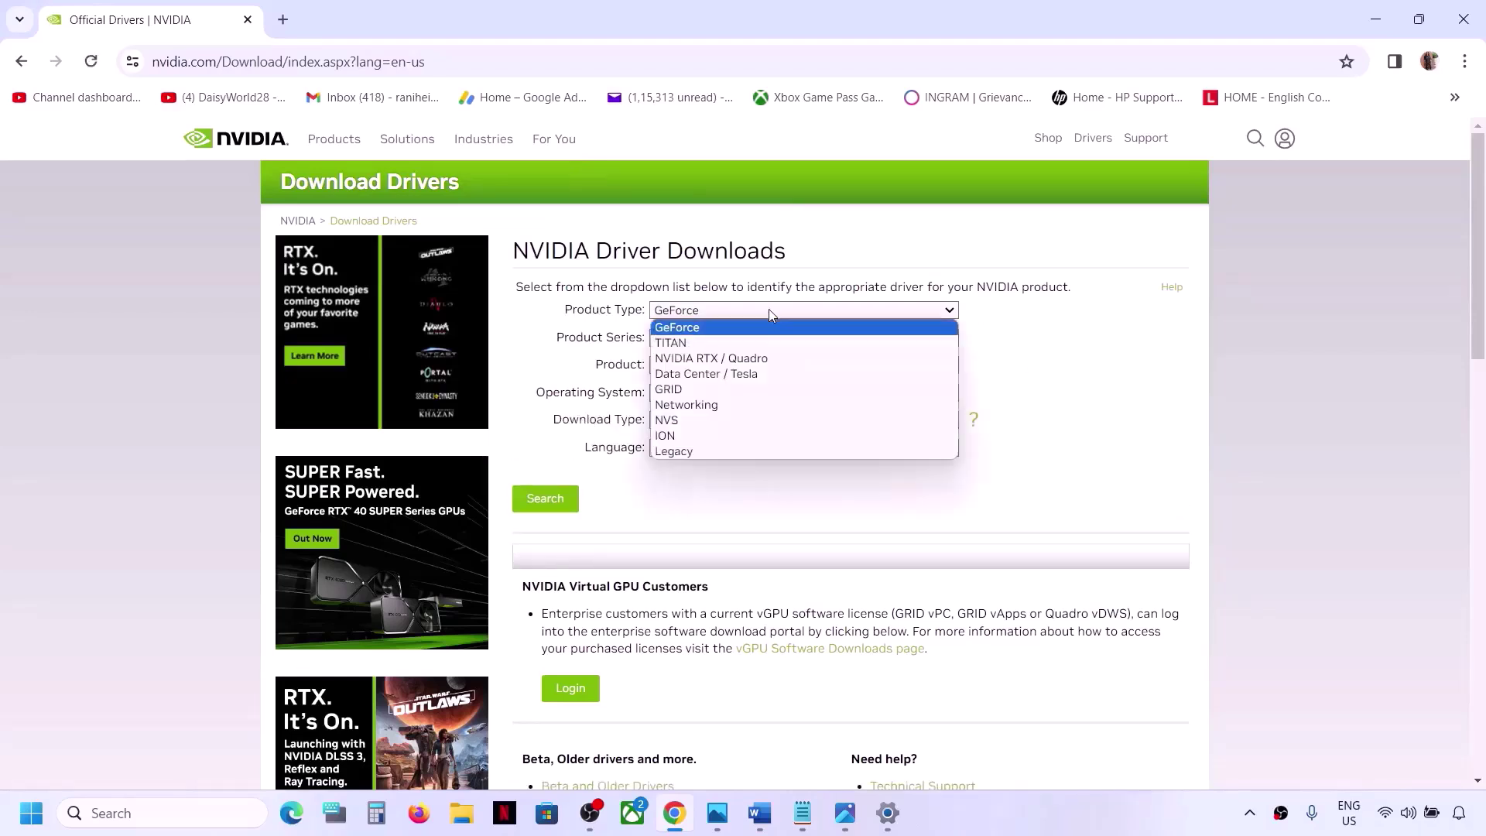
pyautogui.click(691, 328)
pyautogui.click(734, 341)
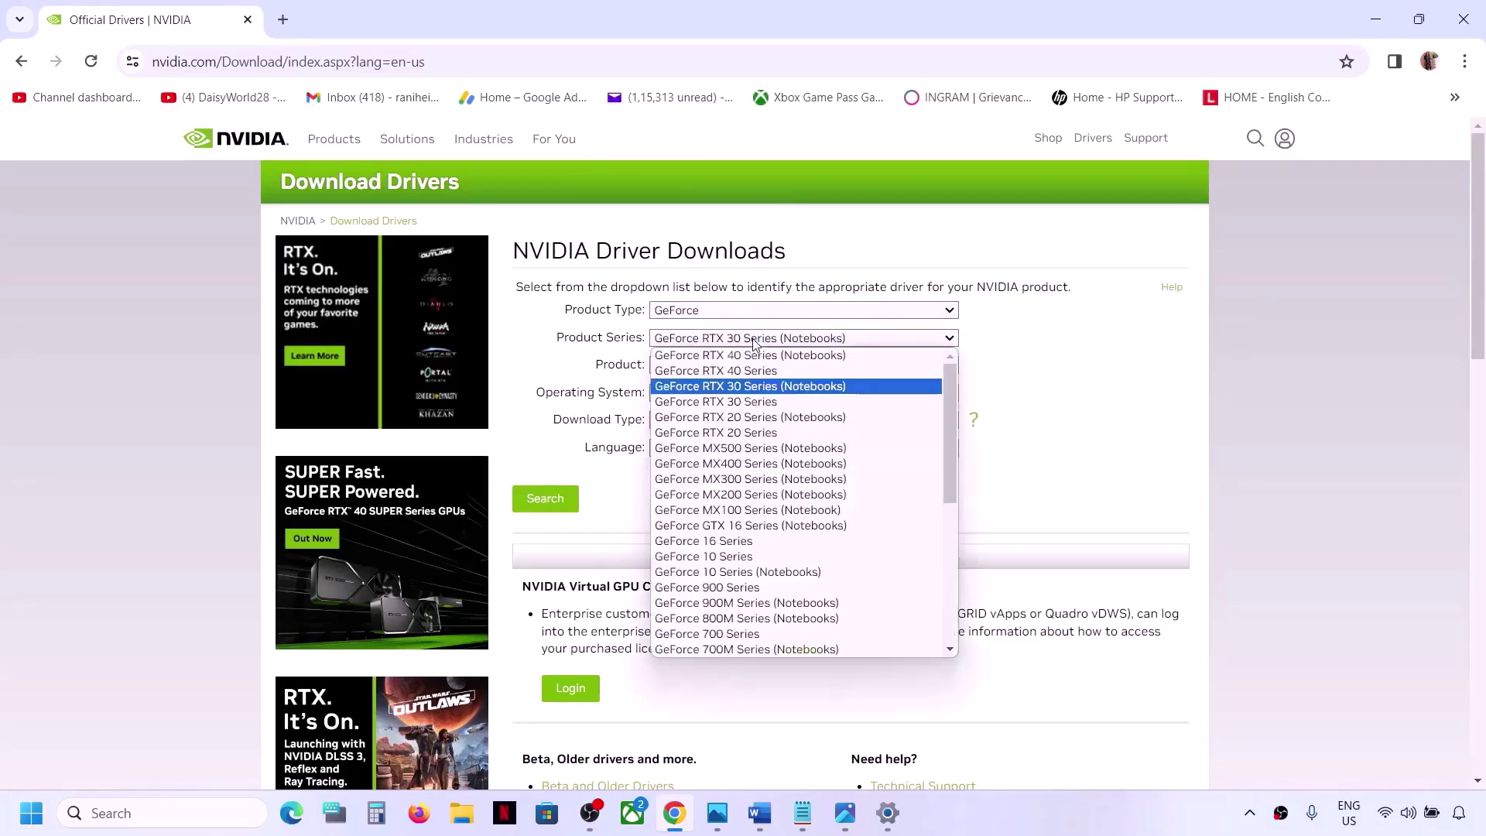
pyautogui.click(810, 387)
pyautogui.click(785, 375)
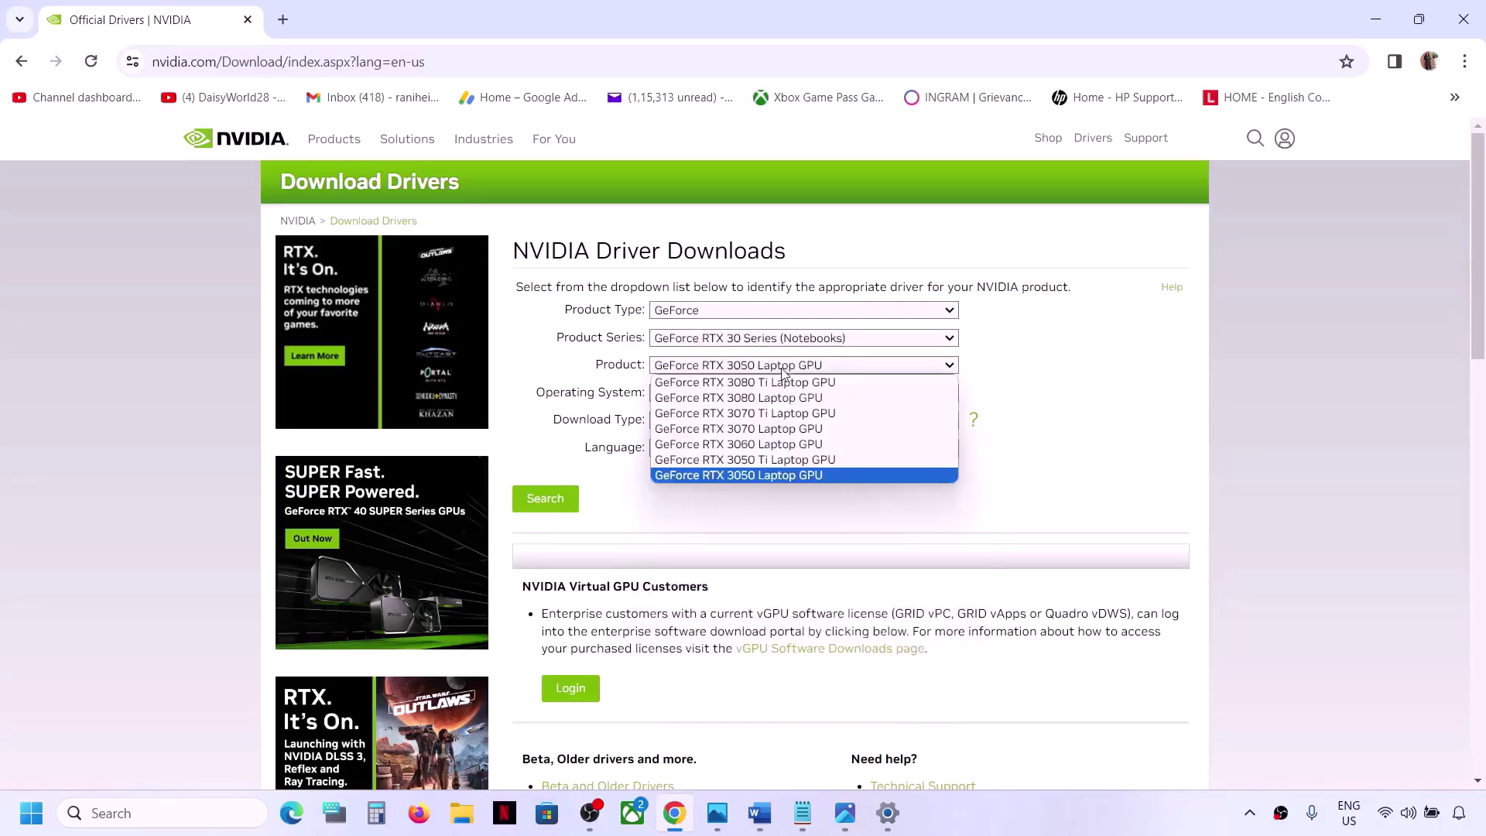
pyautogui.click(760, 474)
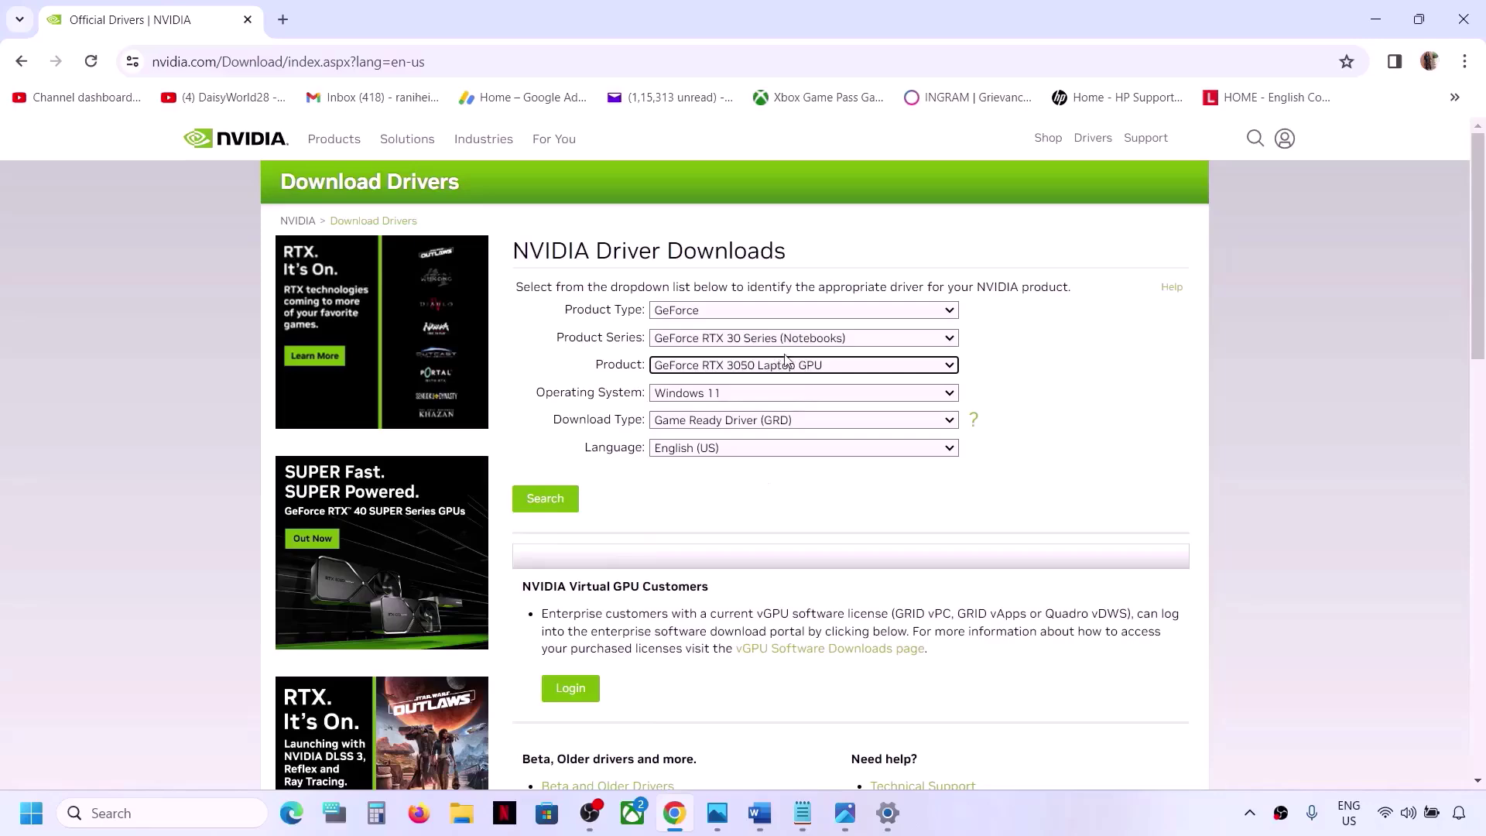
pyautogui.click(747, 400)
pyautogui.click(732, 426)
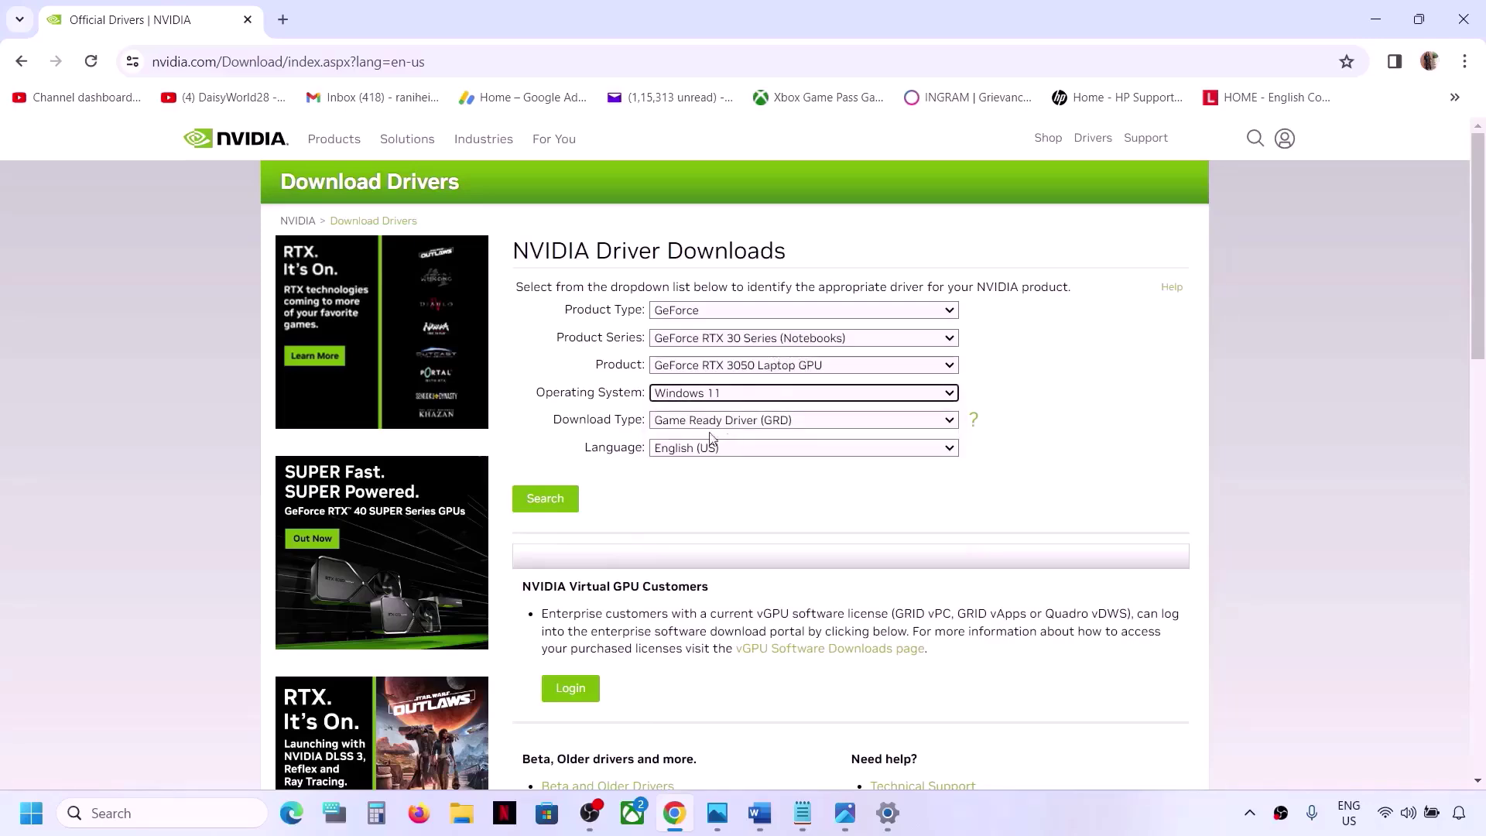
pyautogui.click(547, 497)
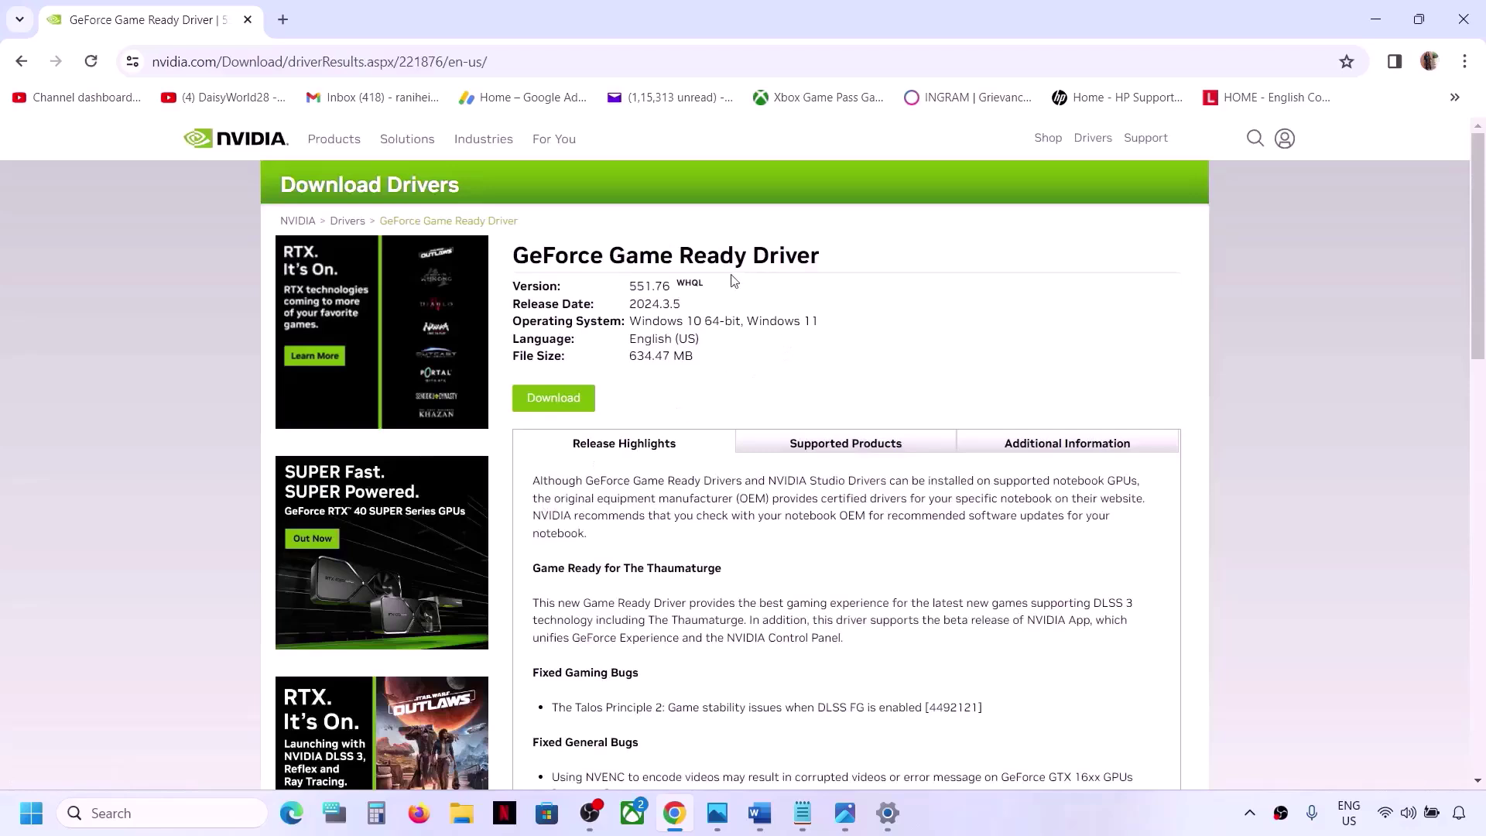
# Highlight the GeForce Game Ready Driver's version number, then download driver 551.76 through the confirmation page.
pyautogui.moveTo(632, 286); pyautogui.dragTo(681, 283)
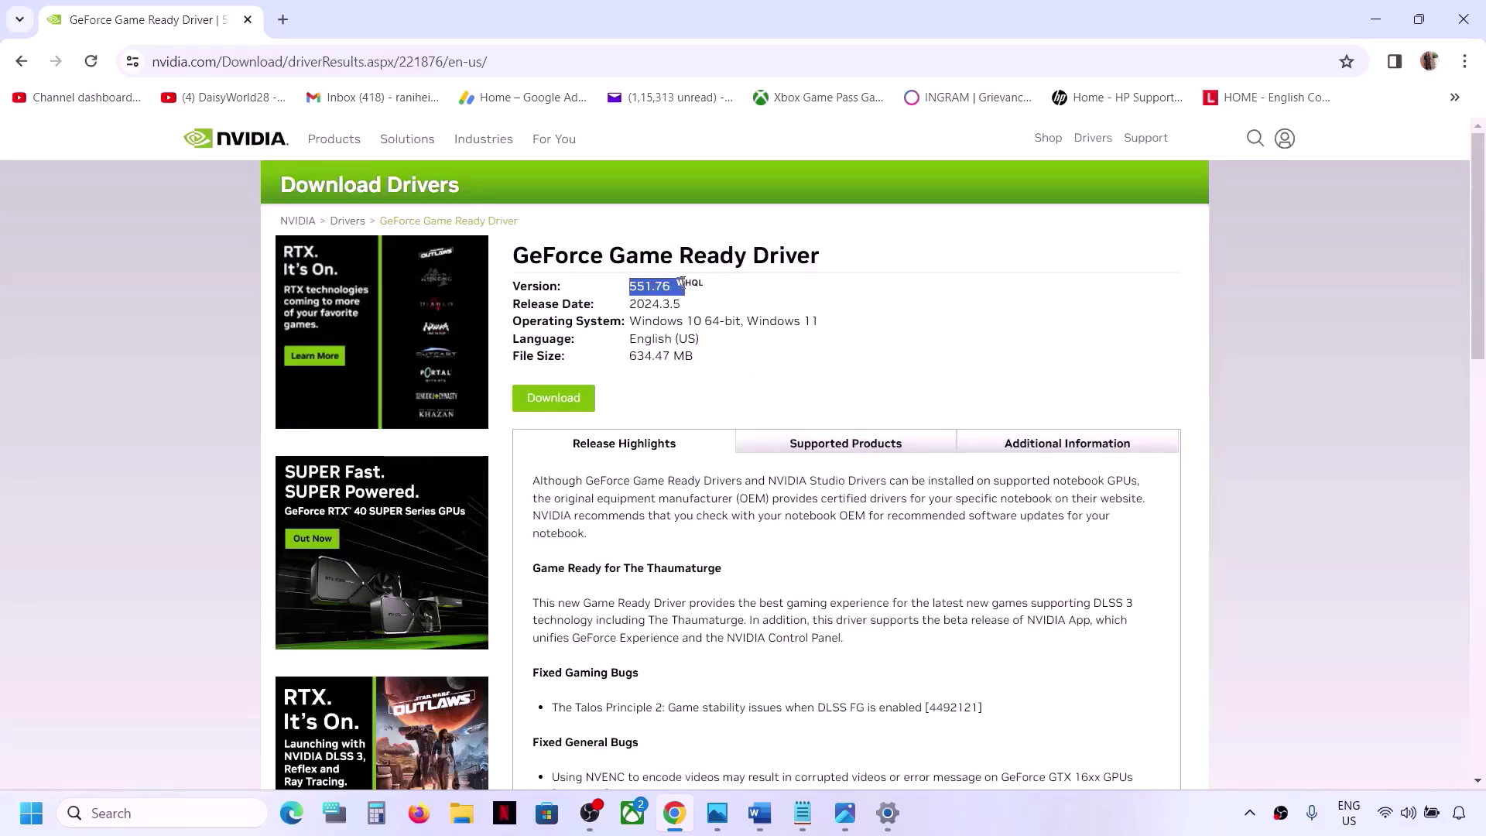
pyautogui.click(808, 312)
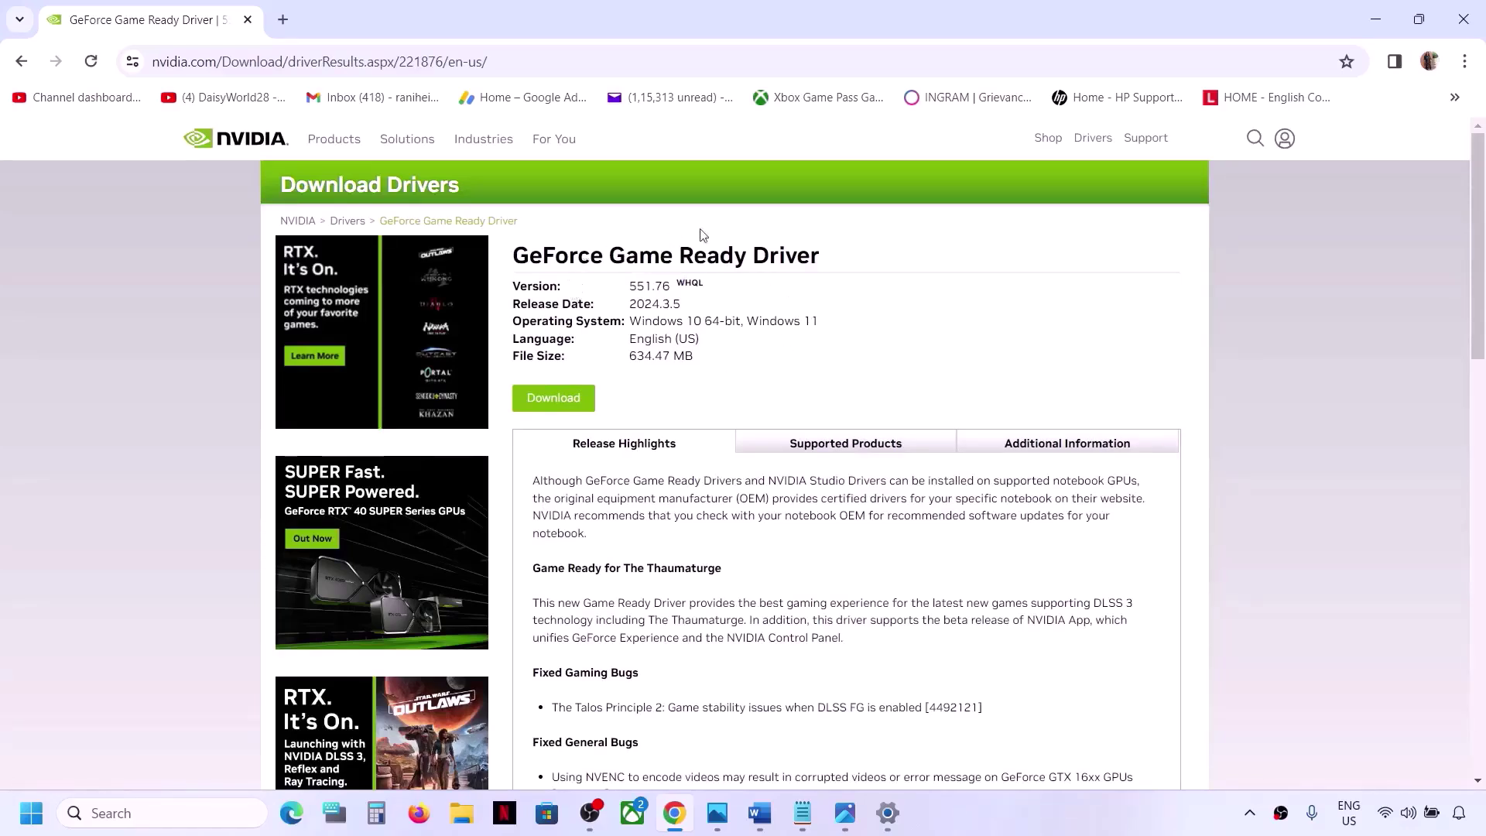
pyautogui.click(548, 402)
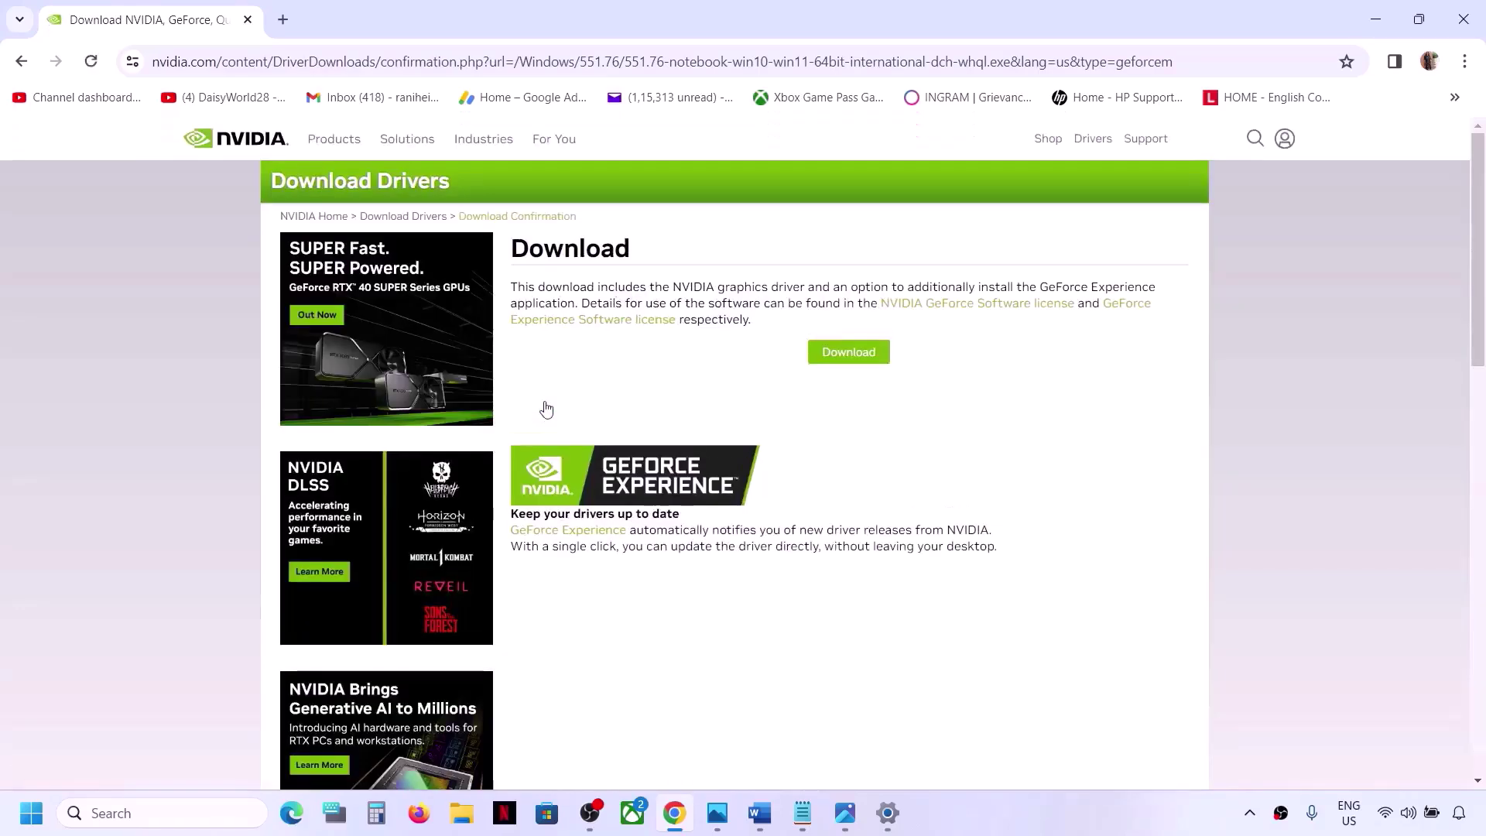
pyautogui.click(853, 353)
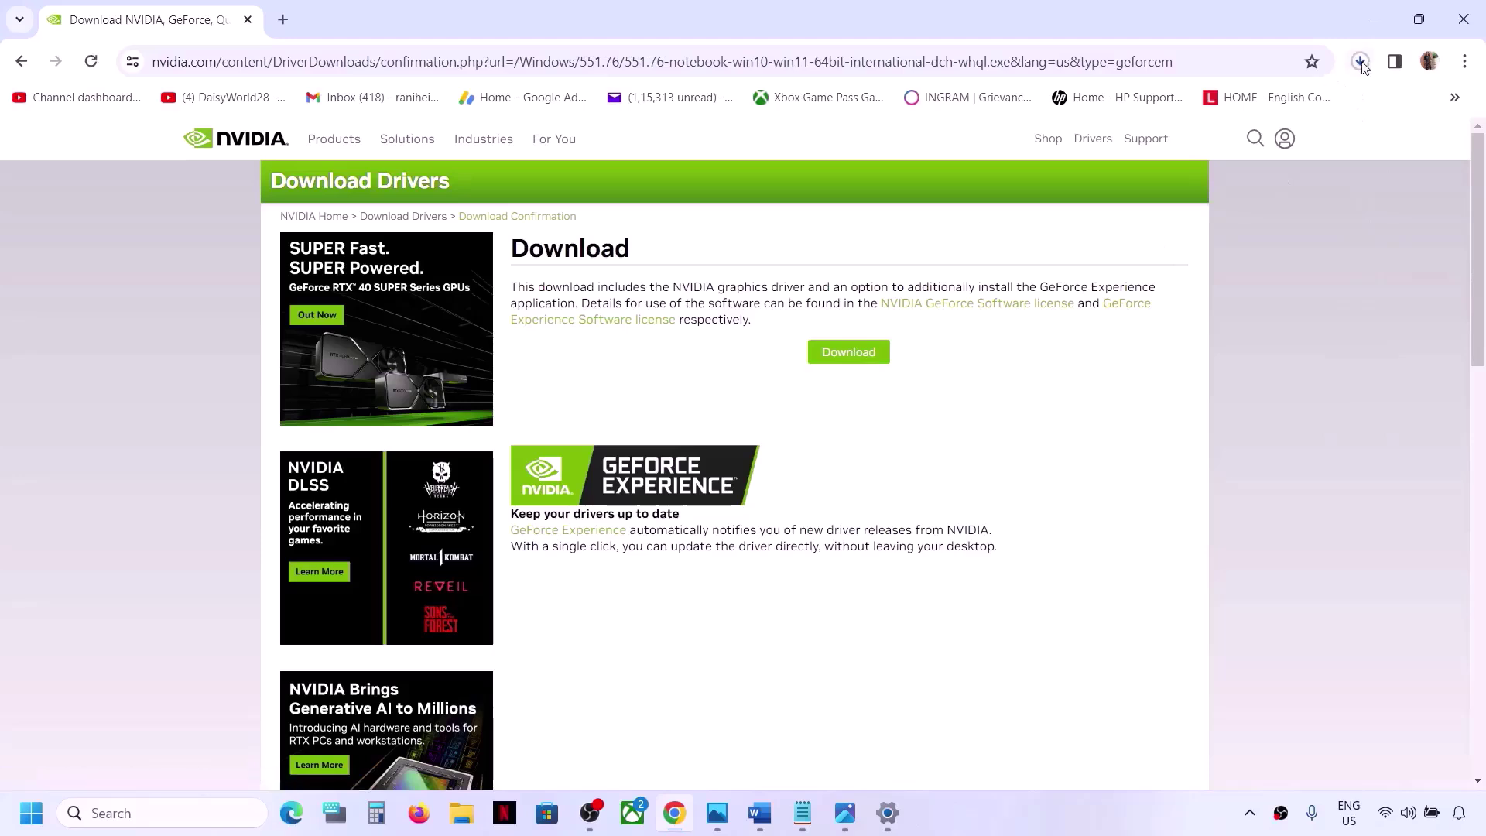
# Launch the downloaded NVIDIA driver installer from the browser's recent downloads.
pyautogui.click(1065, 793)
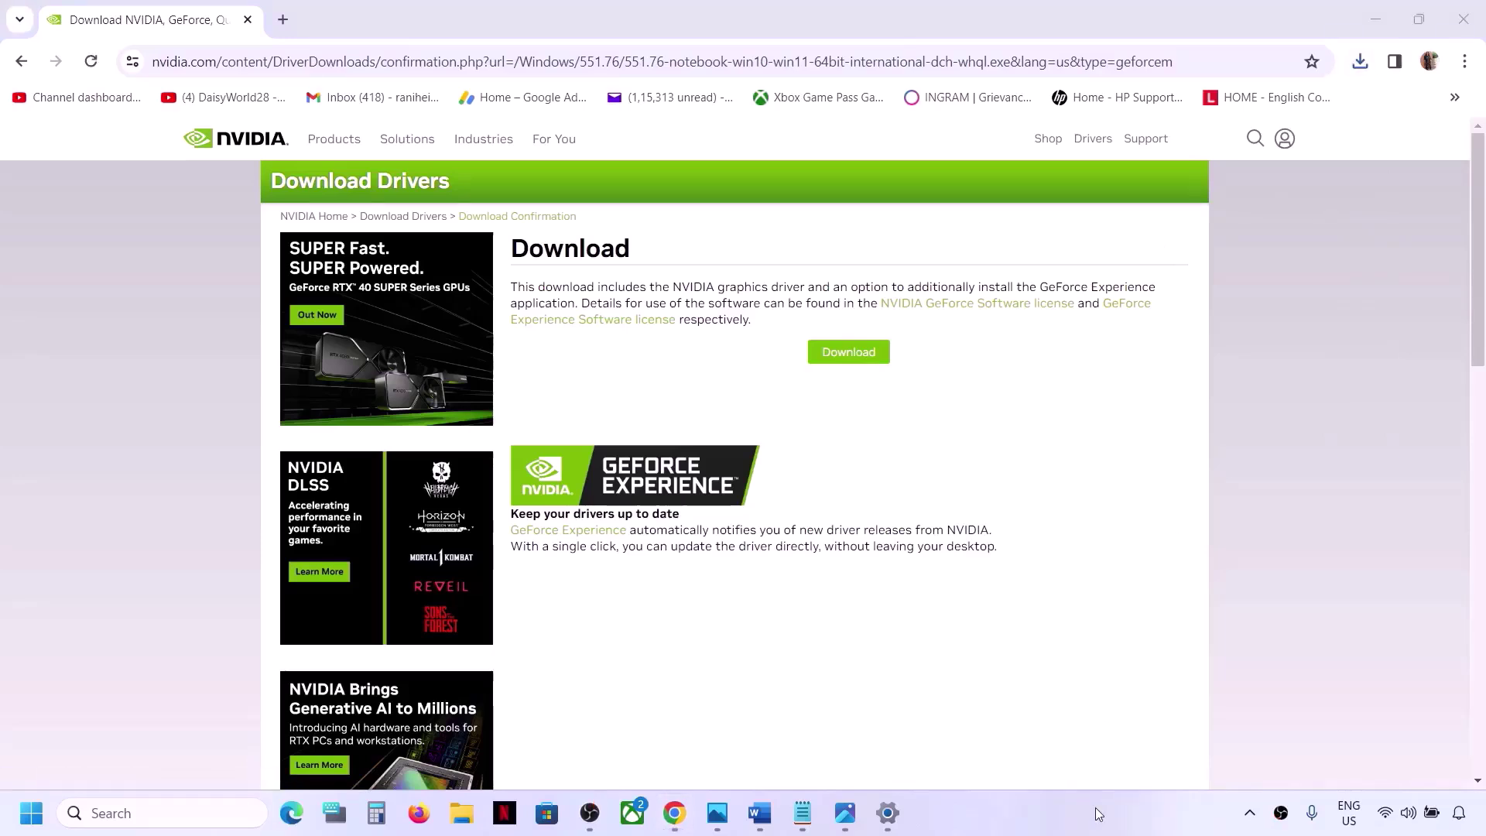
pyautogui.click(1360, 62)
pyautogui.click(1192, 164)
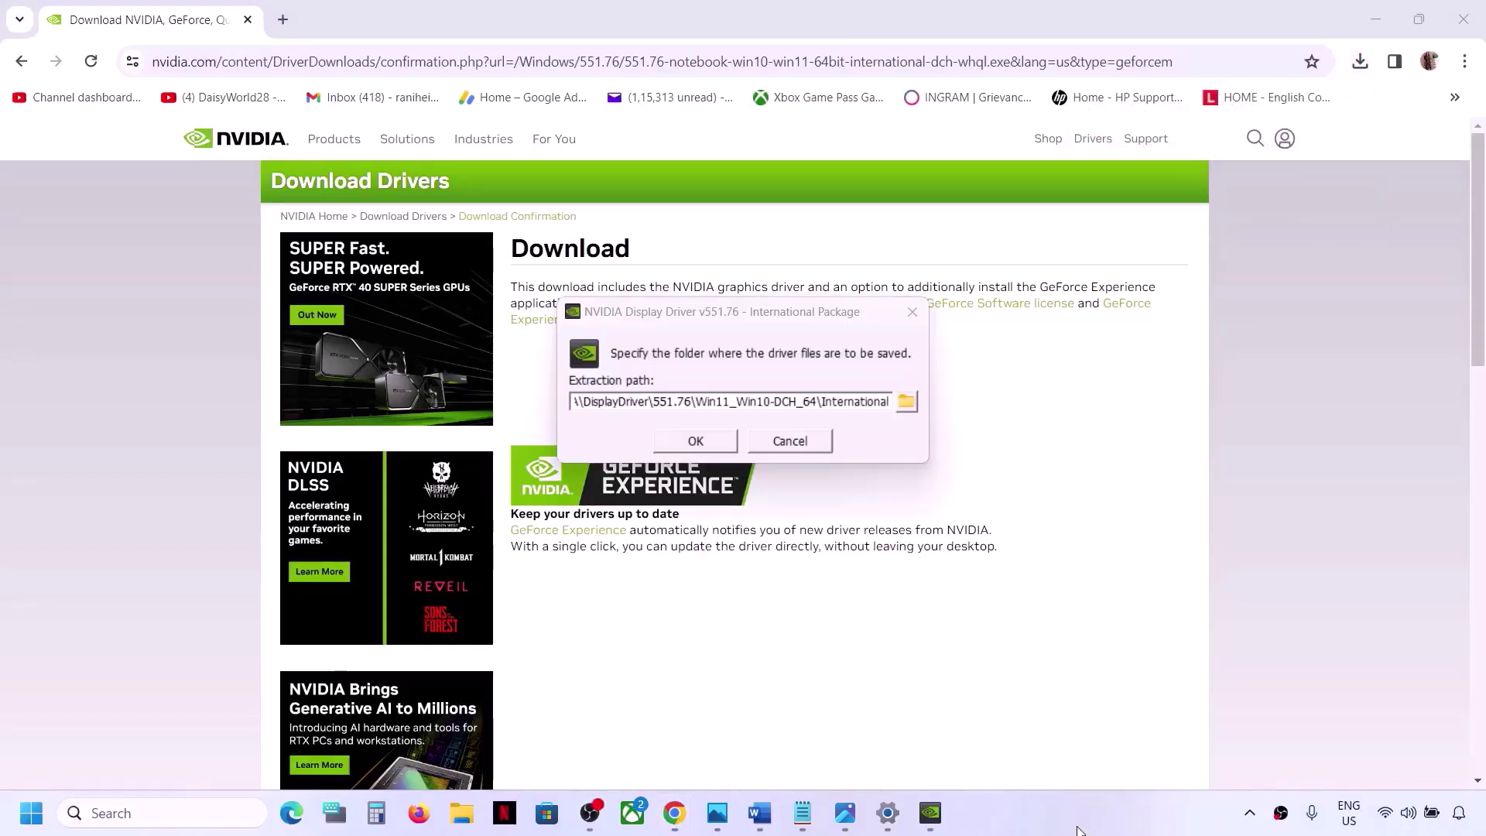
# Install the NVIDIA graphics driver and GeForce Experience with the Custom (Advanced) option, performing a clean installation to the default extraction path.
pyautogui.click(687, 443)
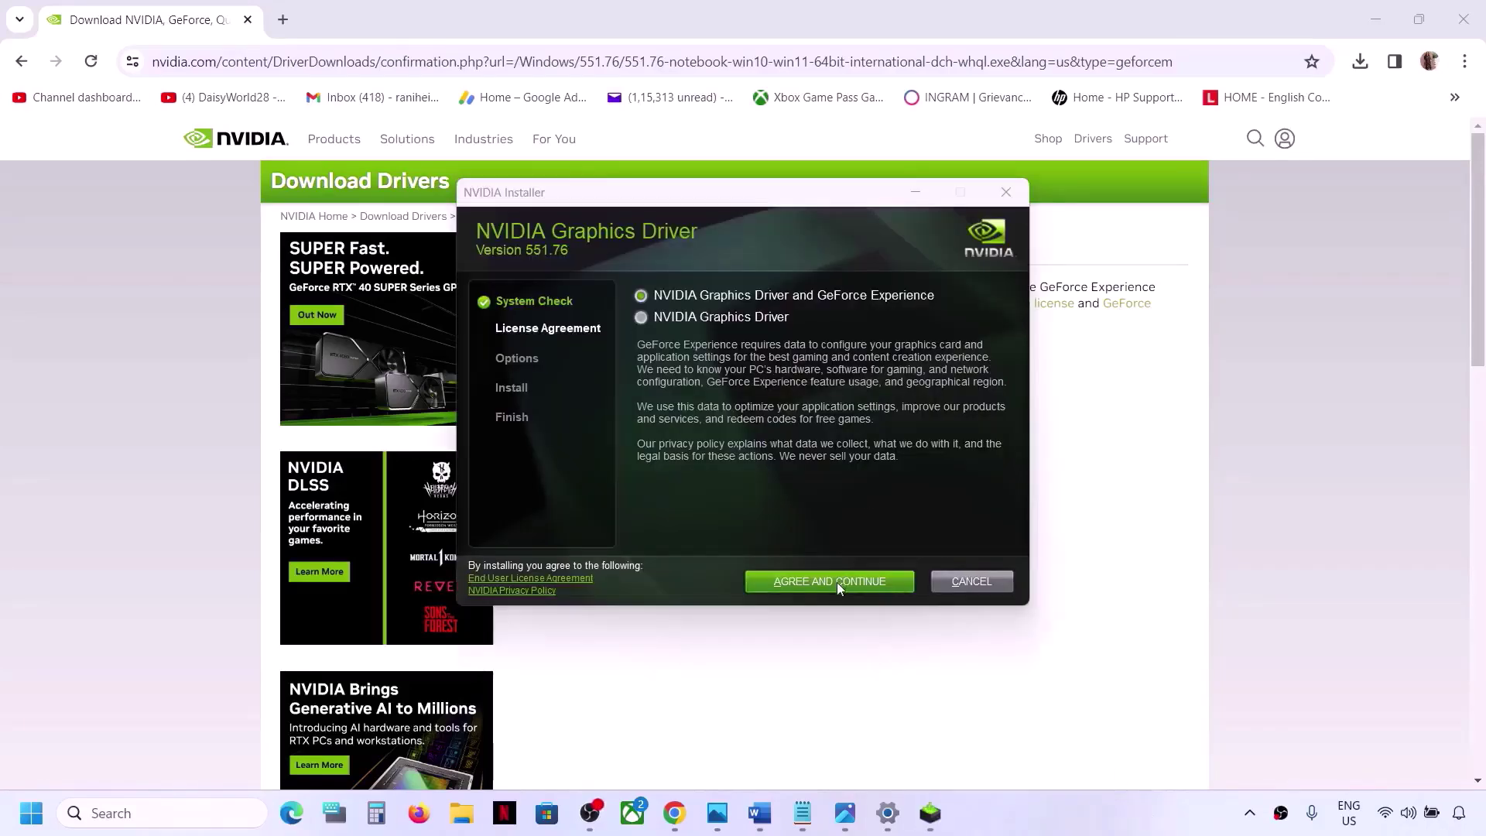
pyautogui.click(834, 591)
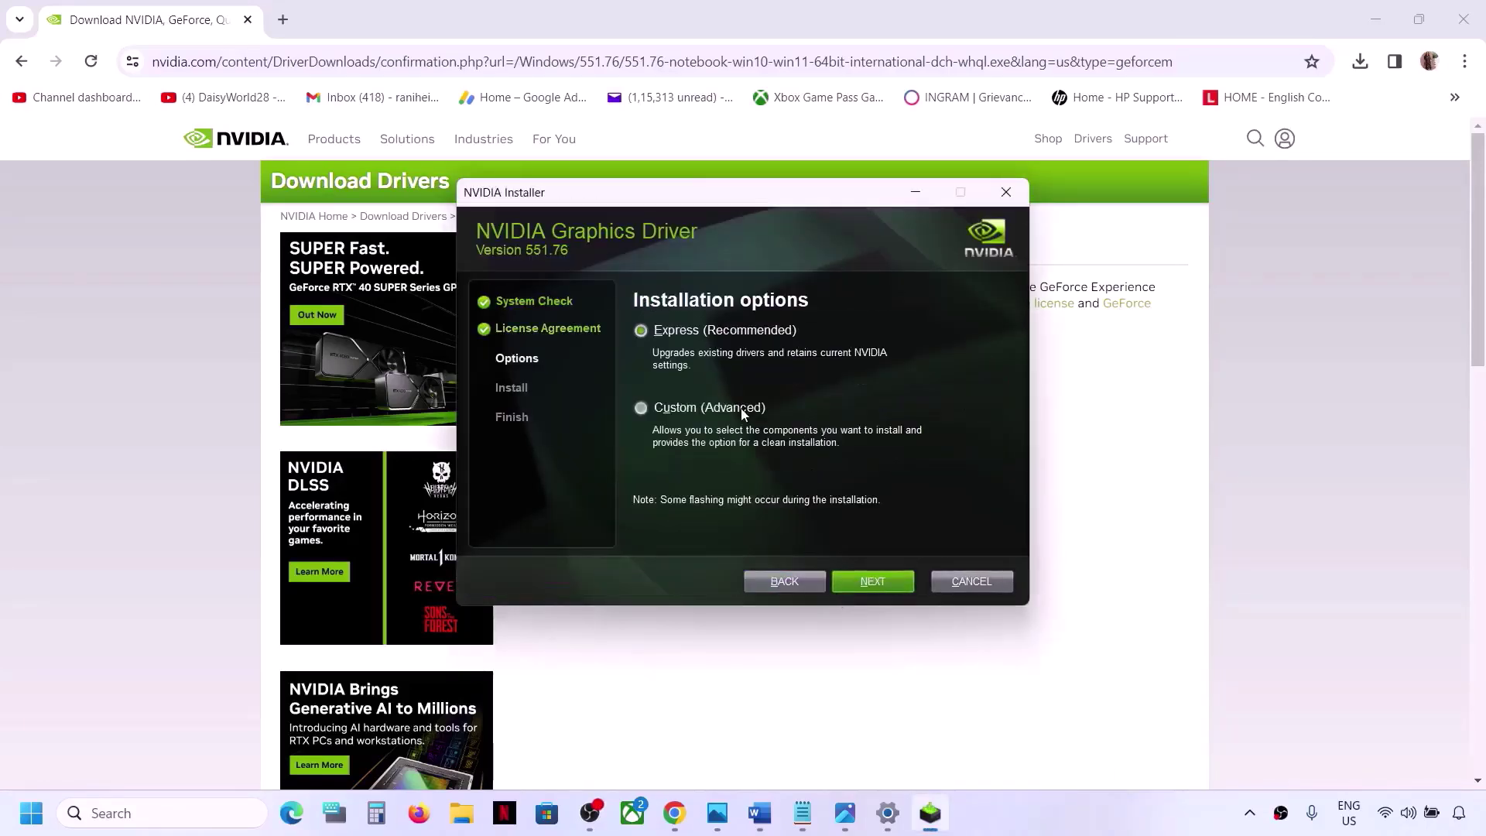
pyautogui.click(641, 408)
pyautogui.click(863, 580)
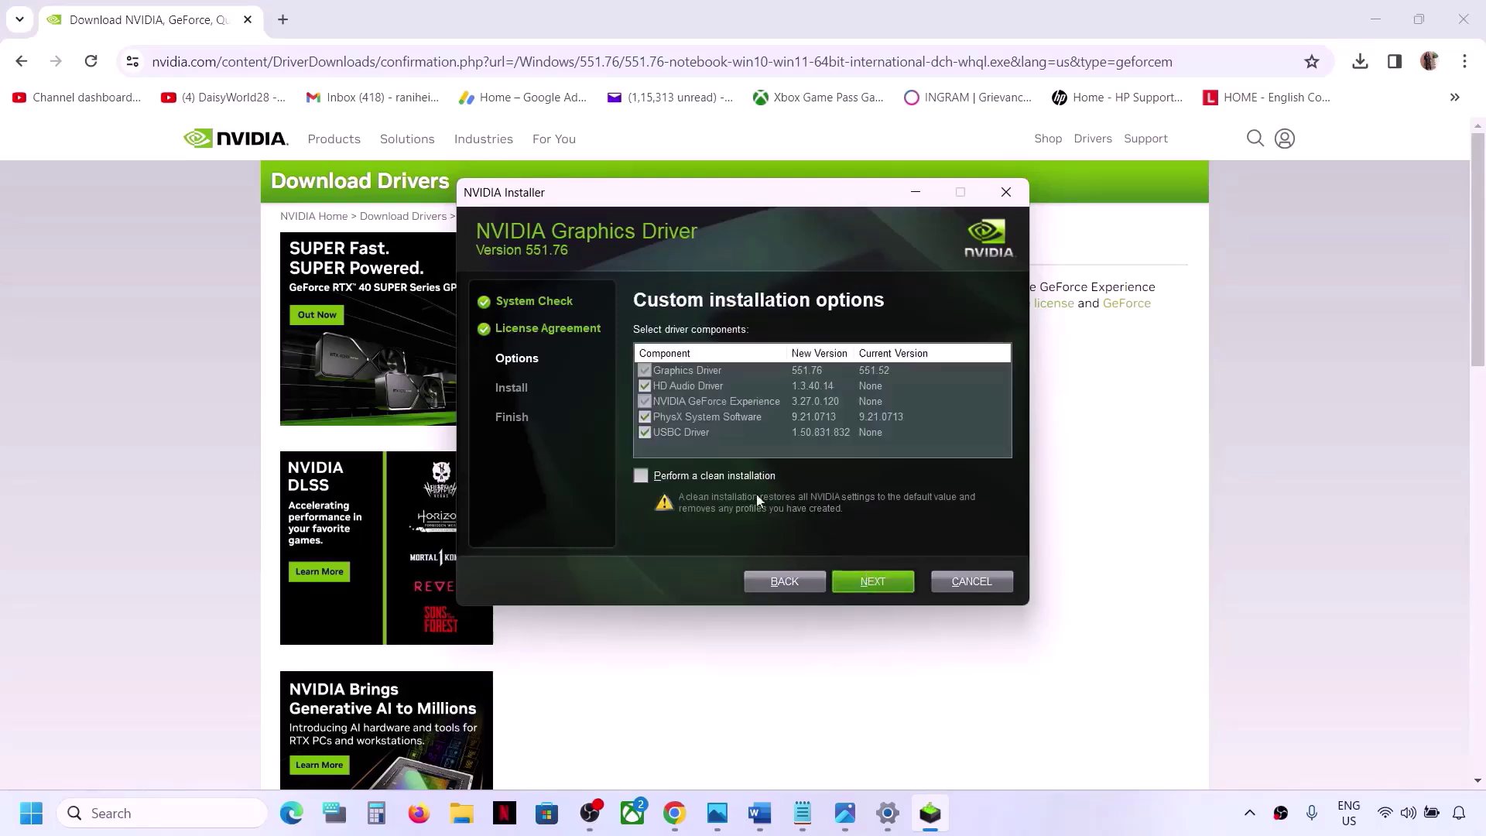
pyautogui.click(642, 476)
pyautogui.click(877, 590)
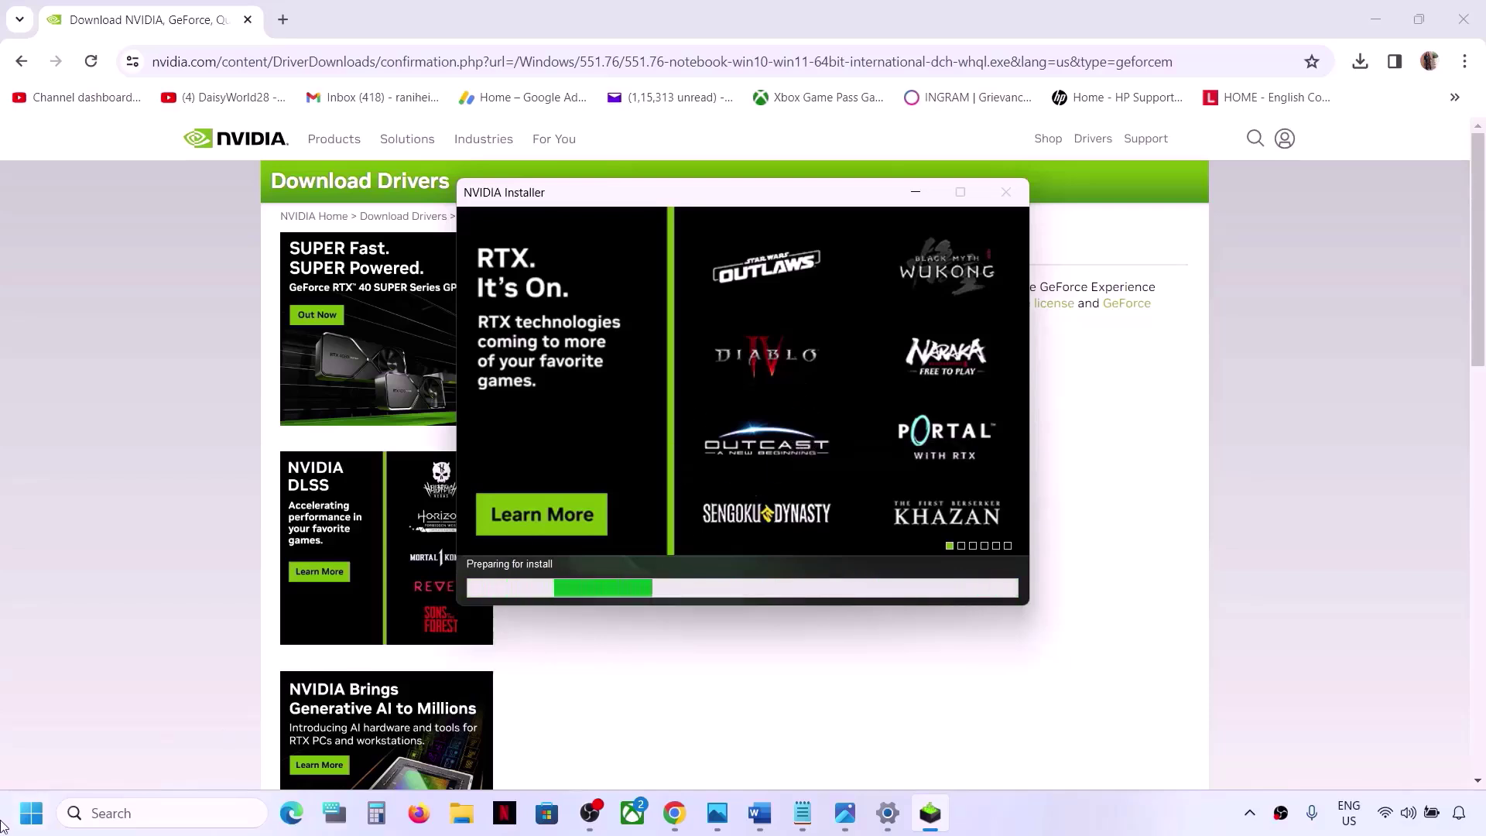
pyautogui.press('super')
pyautogui.click(559, 755)
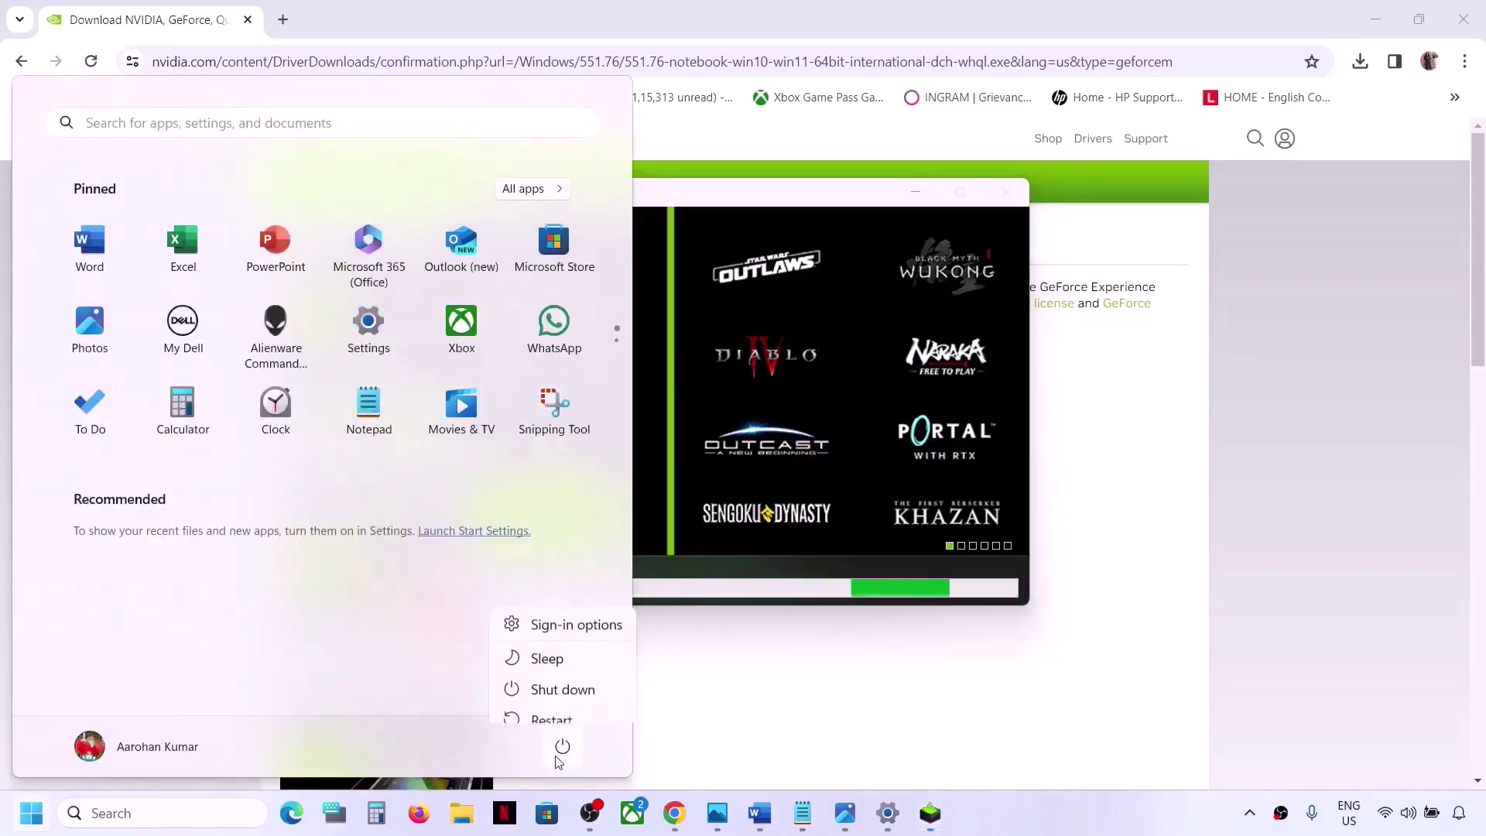
pyautogui.press('Escape')
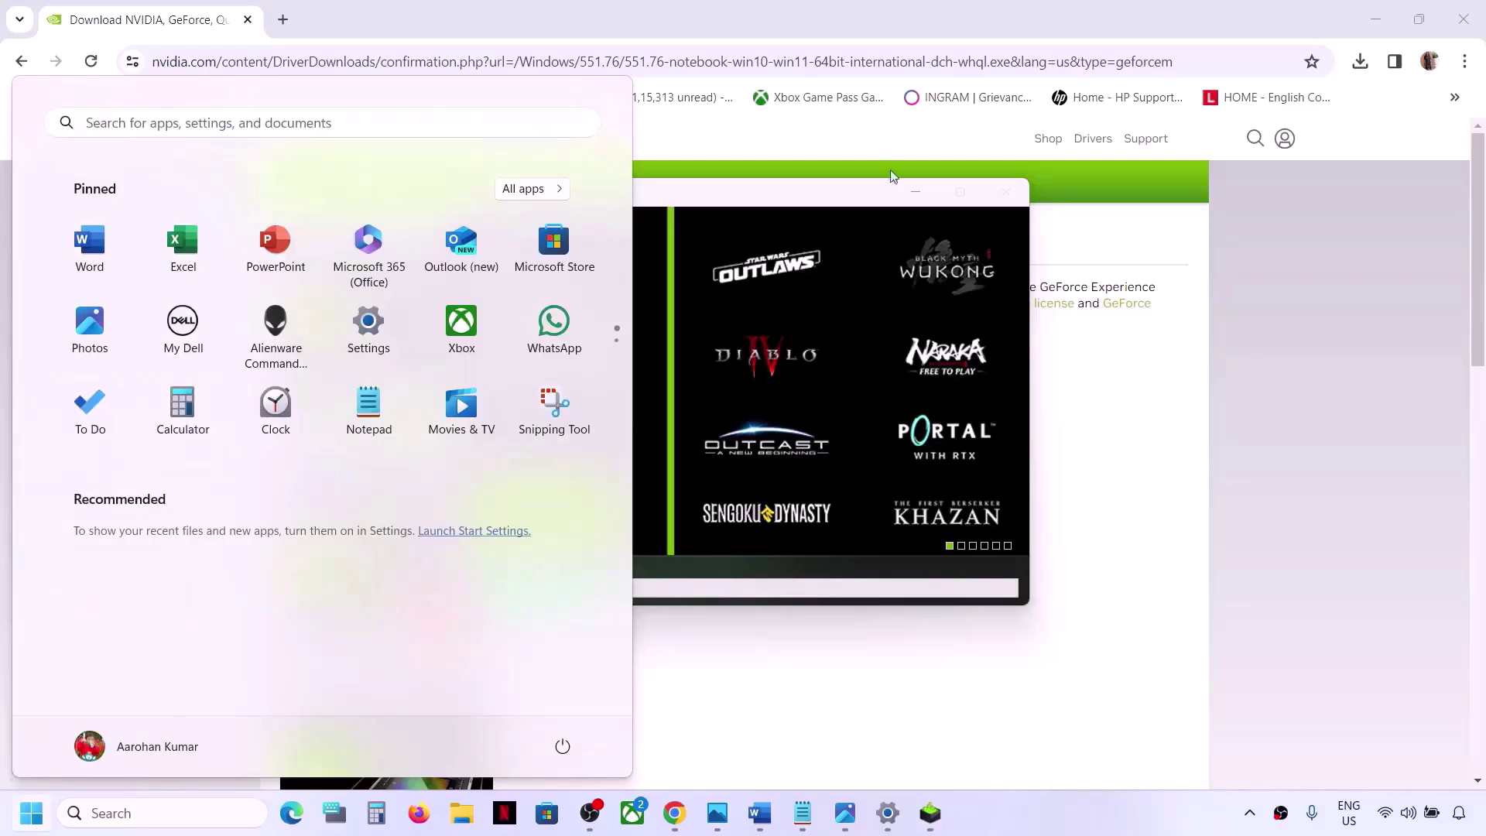
pyautogui.click(871, 211)
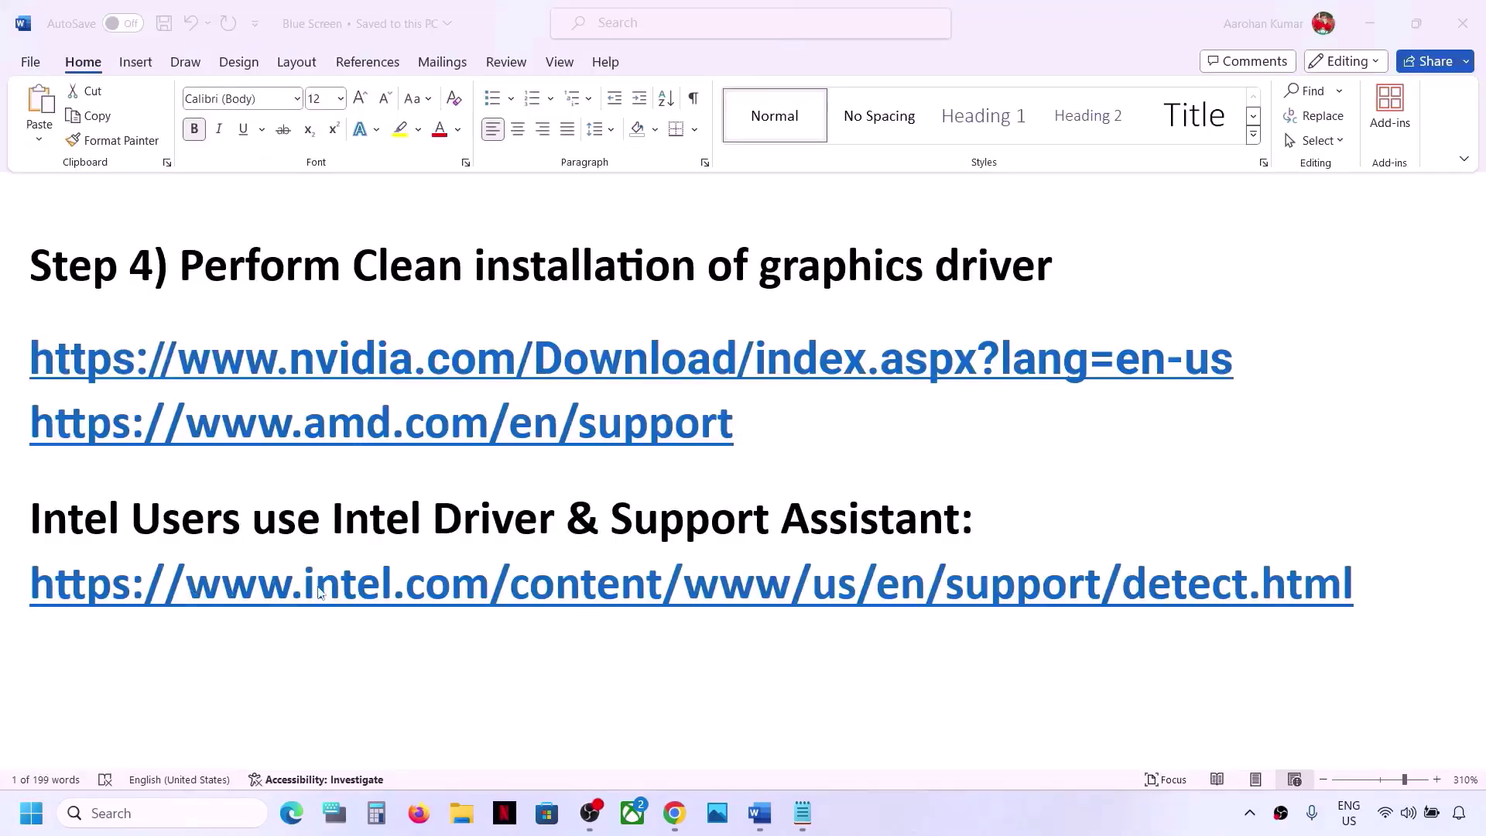
pyautogui.tripleClick(1376, 593)
pyautogui.hotkey('ctrl', 'c')
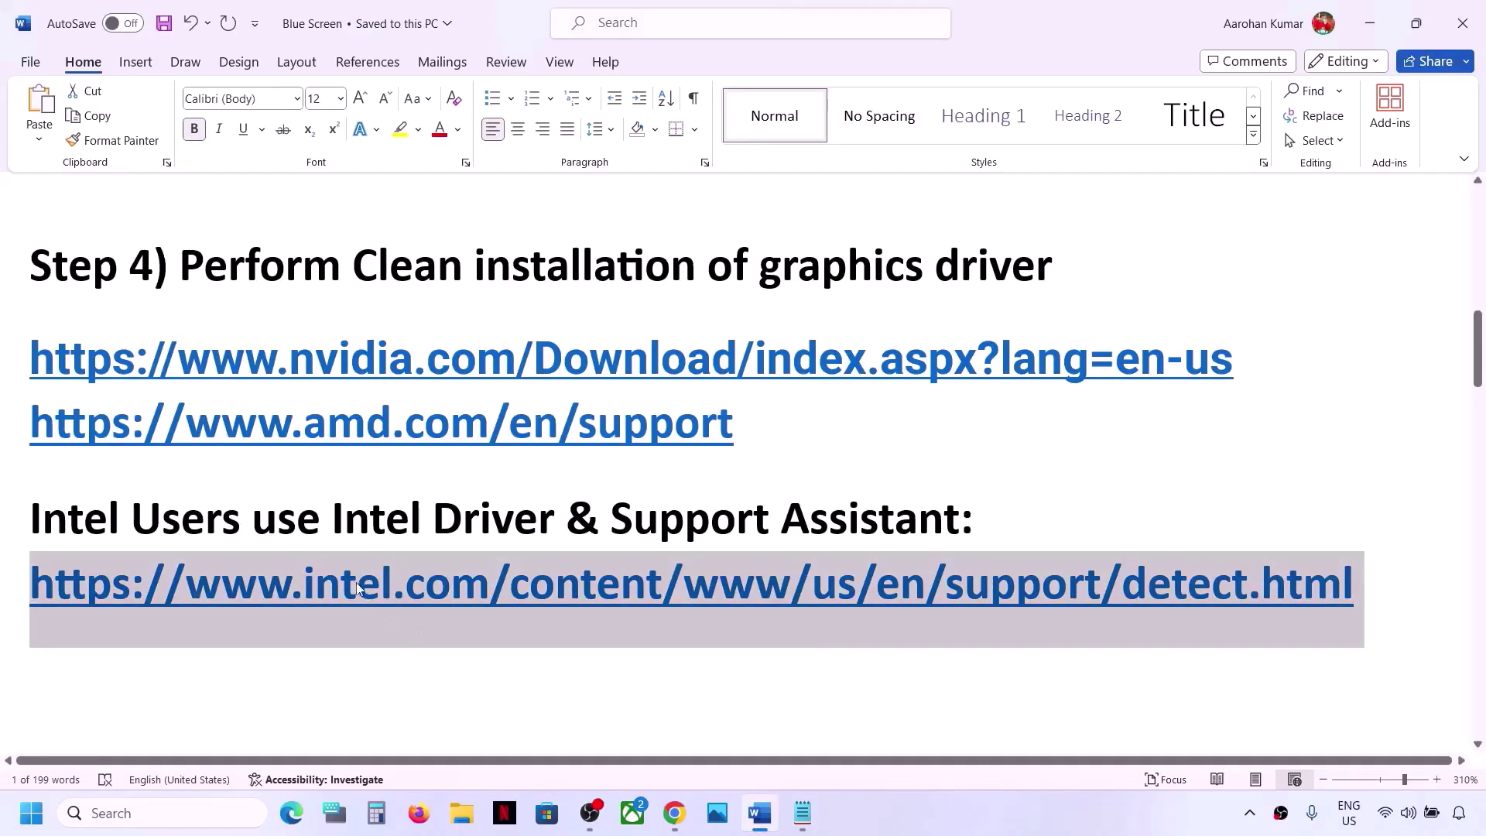
pyautogui.click(677, 815)
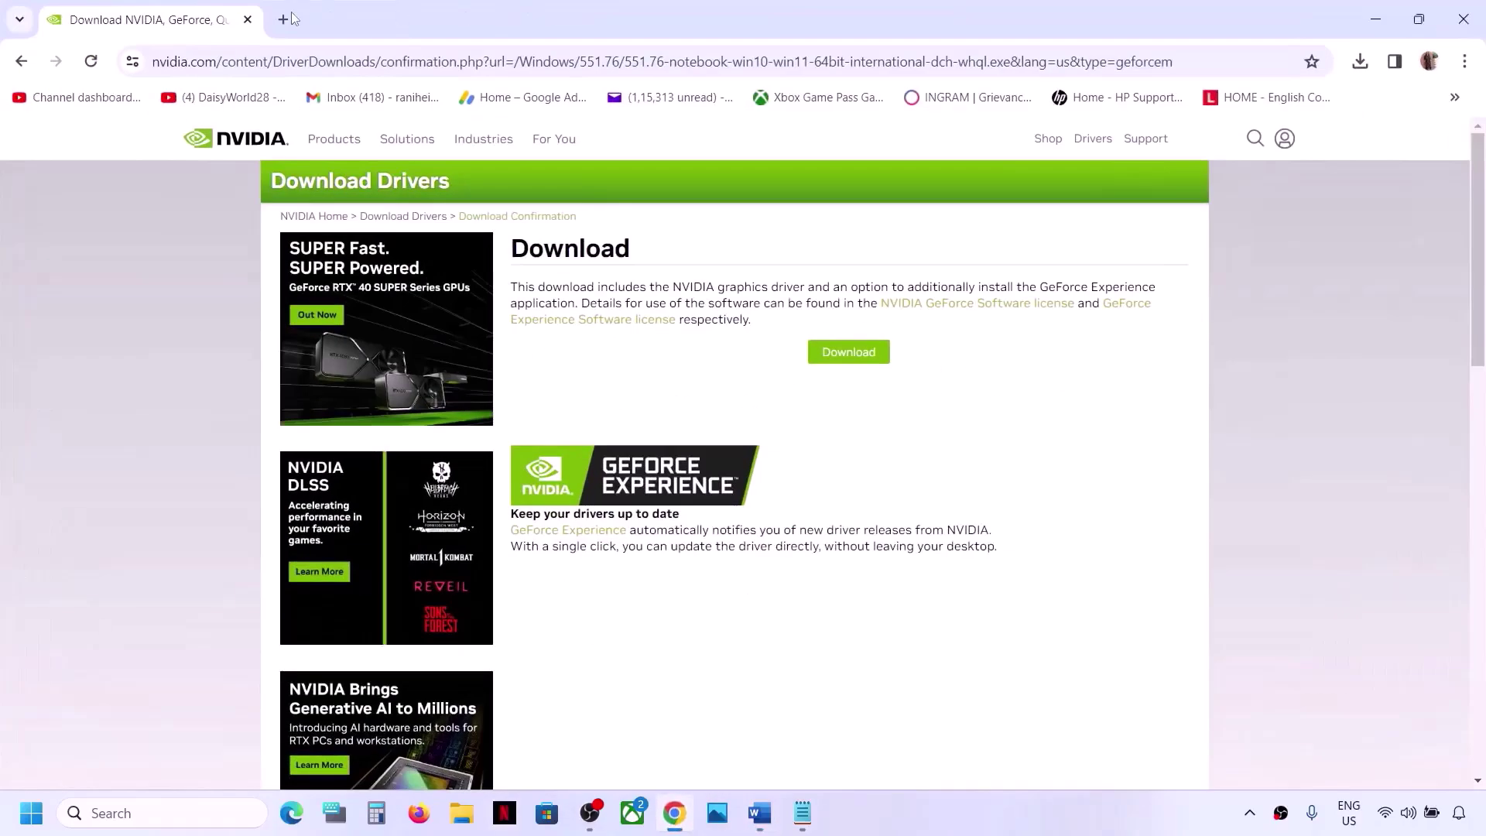
pyautogui.click(283, 20)
pyautogui.hotkey('ctrl', 'v')
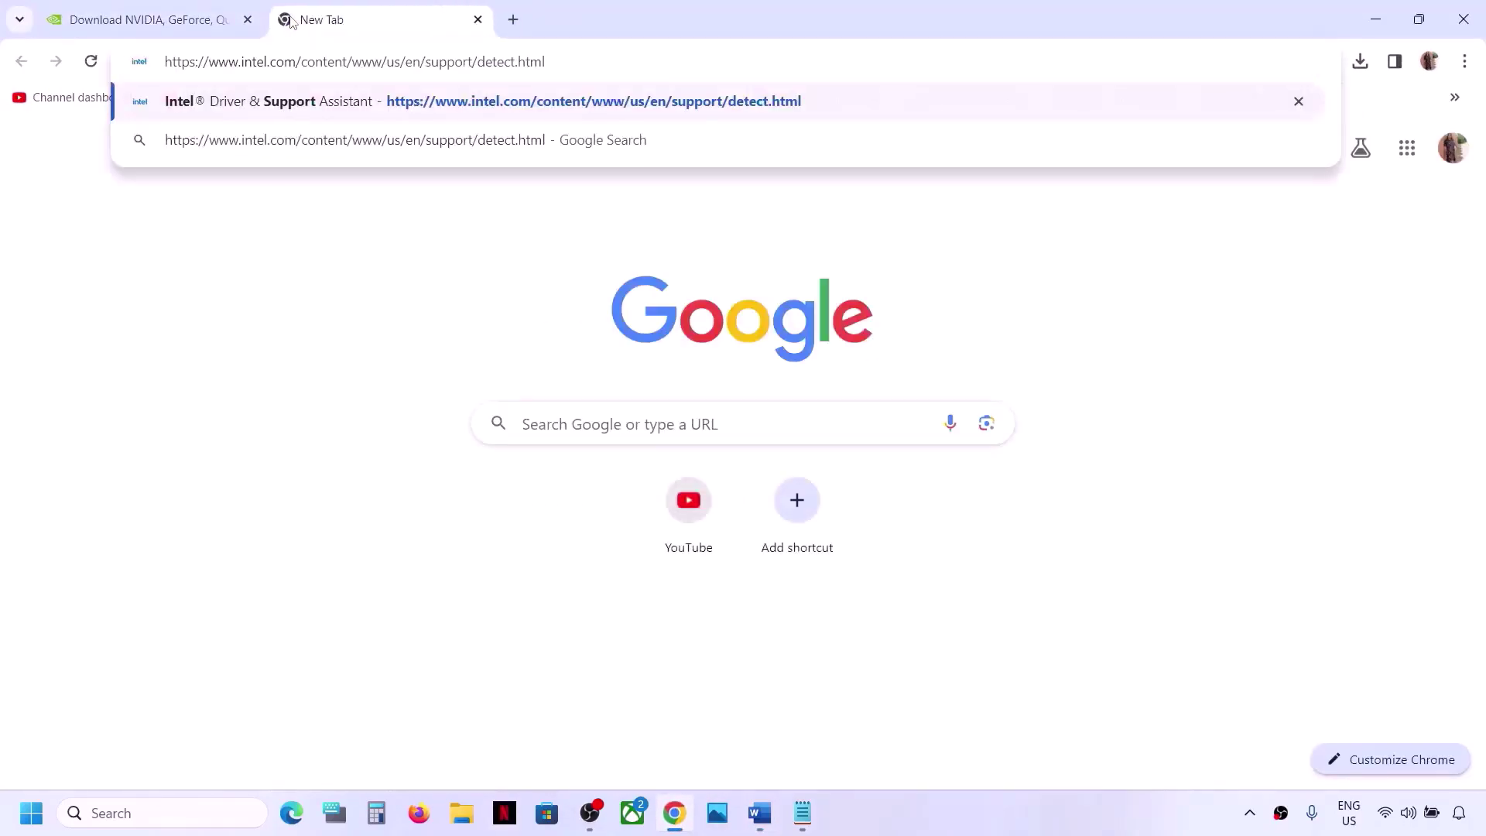
pyautogui.press('Return')
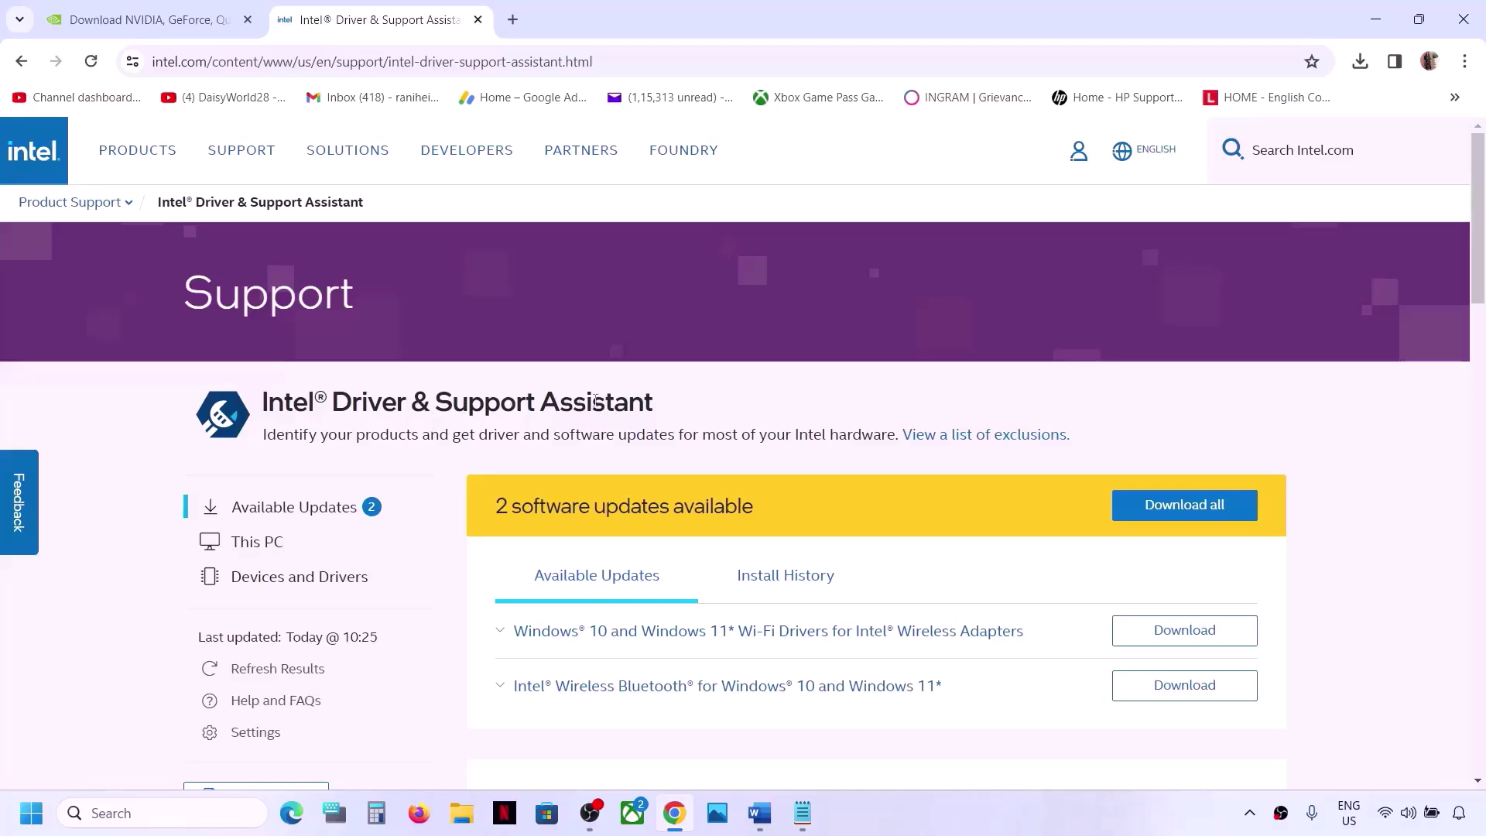
# Download all available updates in Intel Driver & Support Assistant and start installing them all.
pyautogui.scroll(-2, 910, 472)
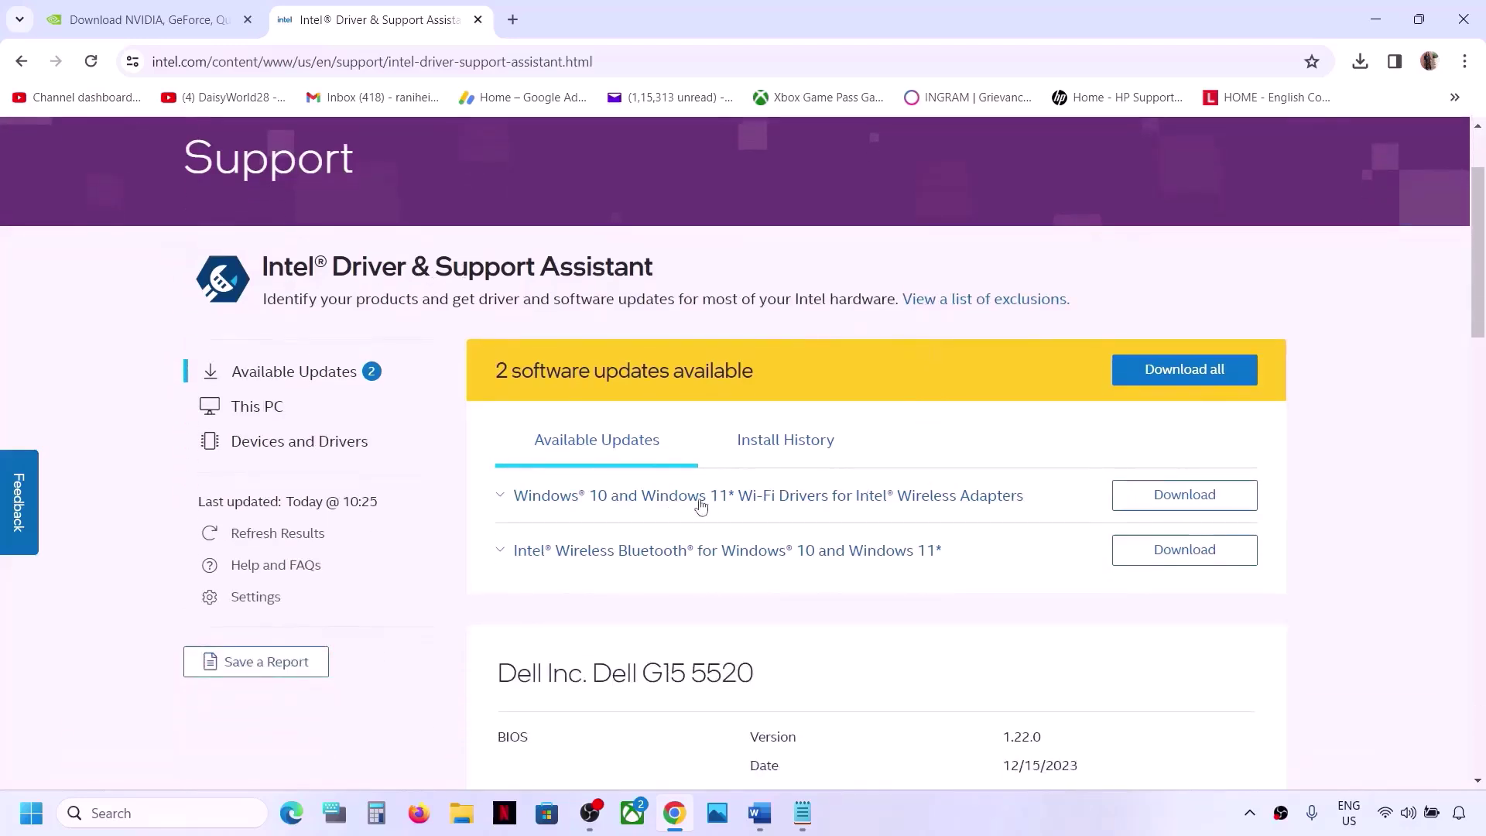
pyautogui.click(1178, 381)
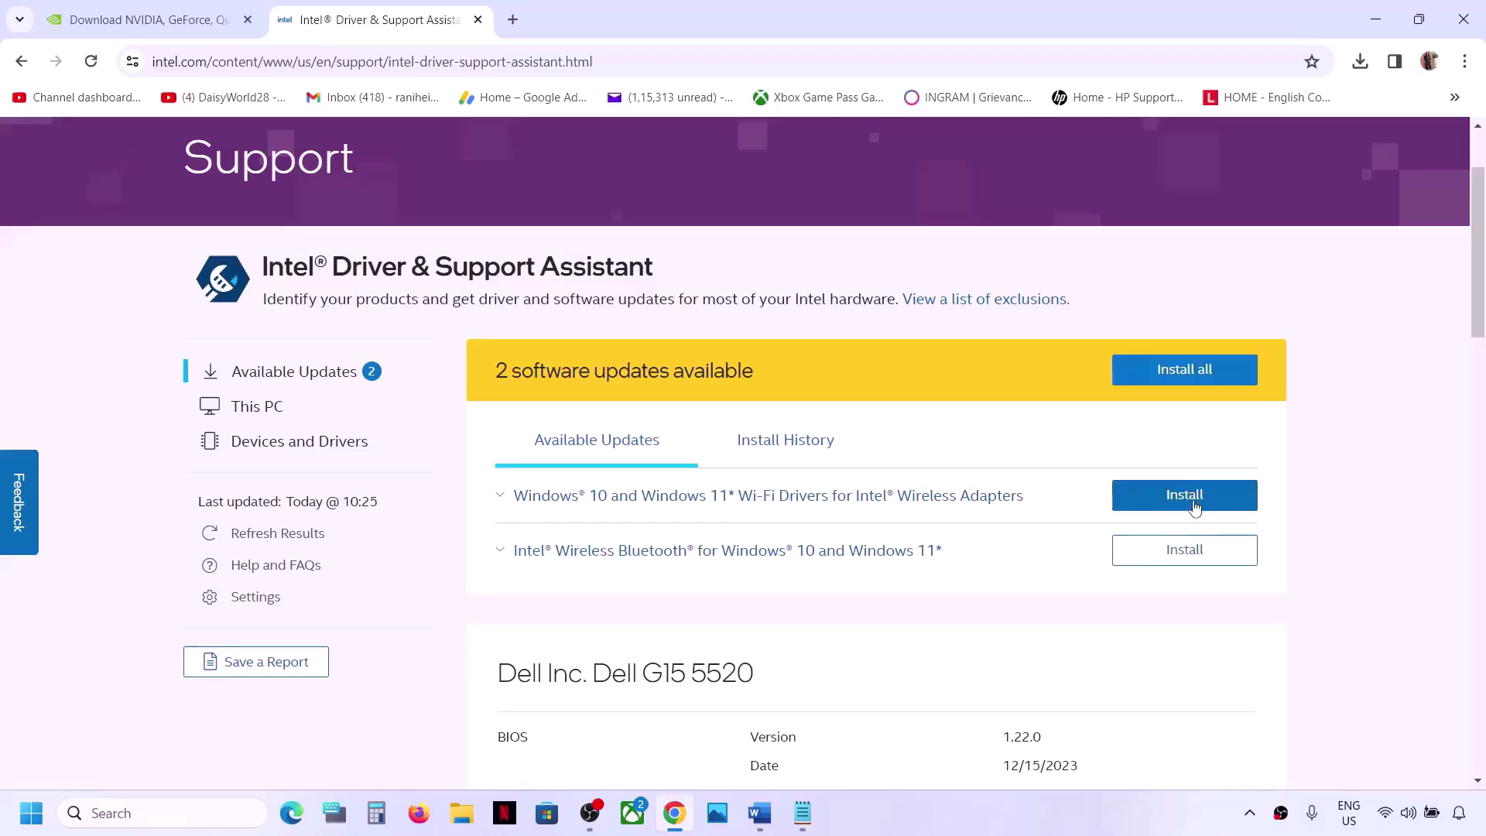
pyautogui.click(1212, 378)
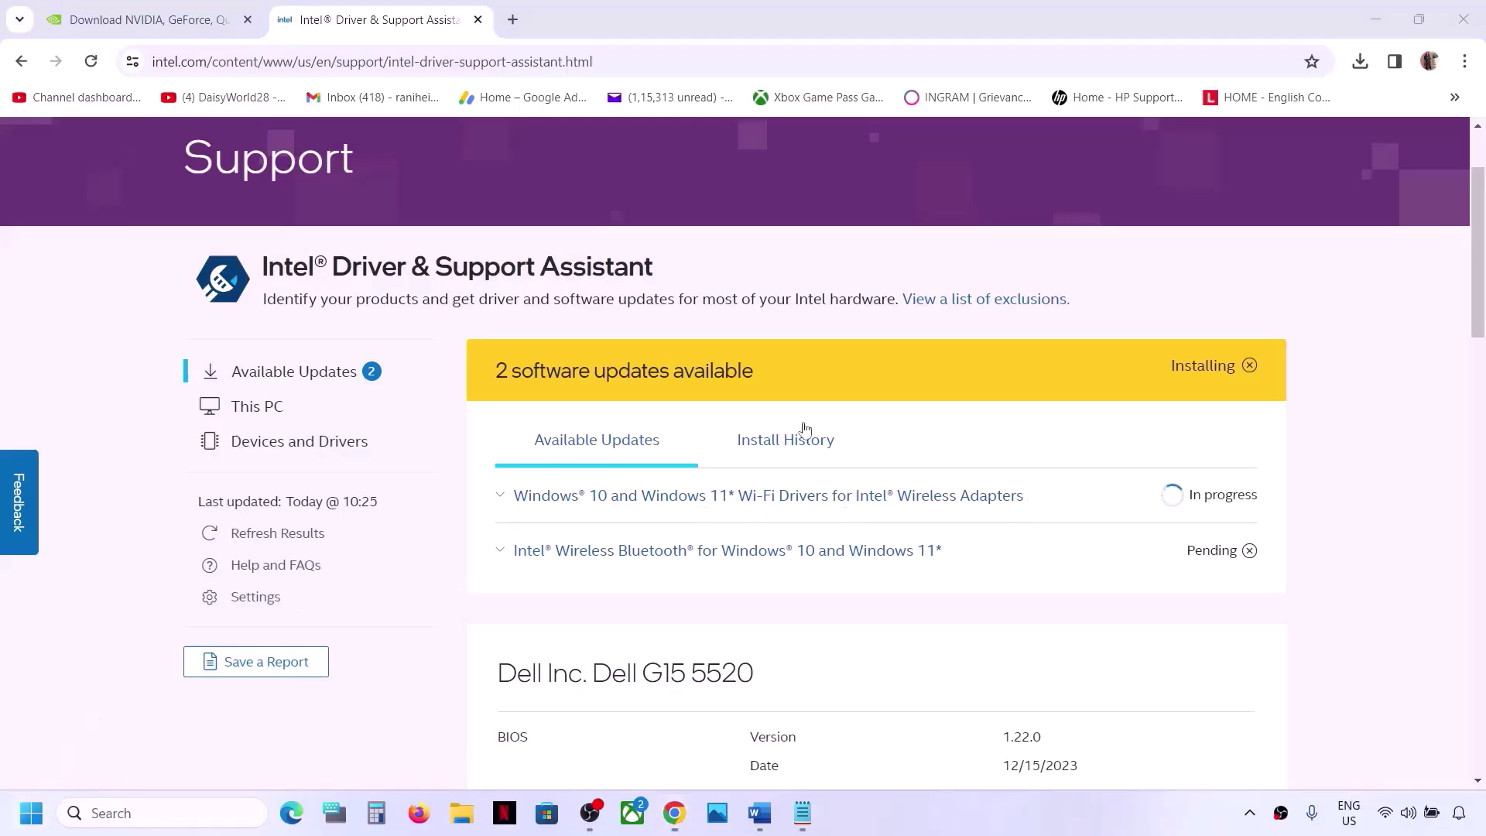
# Accept the license terms in the Intel Software Installer and install the Intel PROSet/Wireless Wi-Fi Software.
pyautogui.click(865, 581)
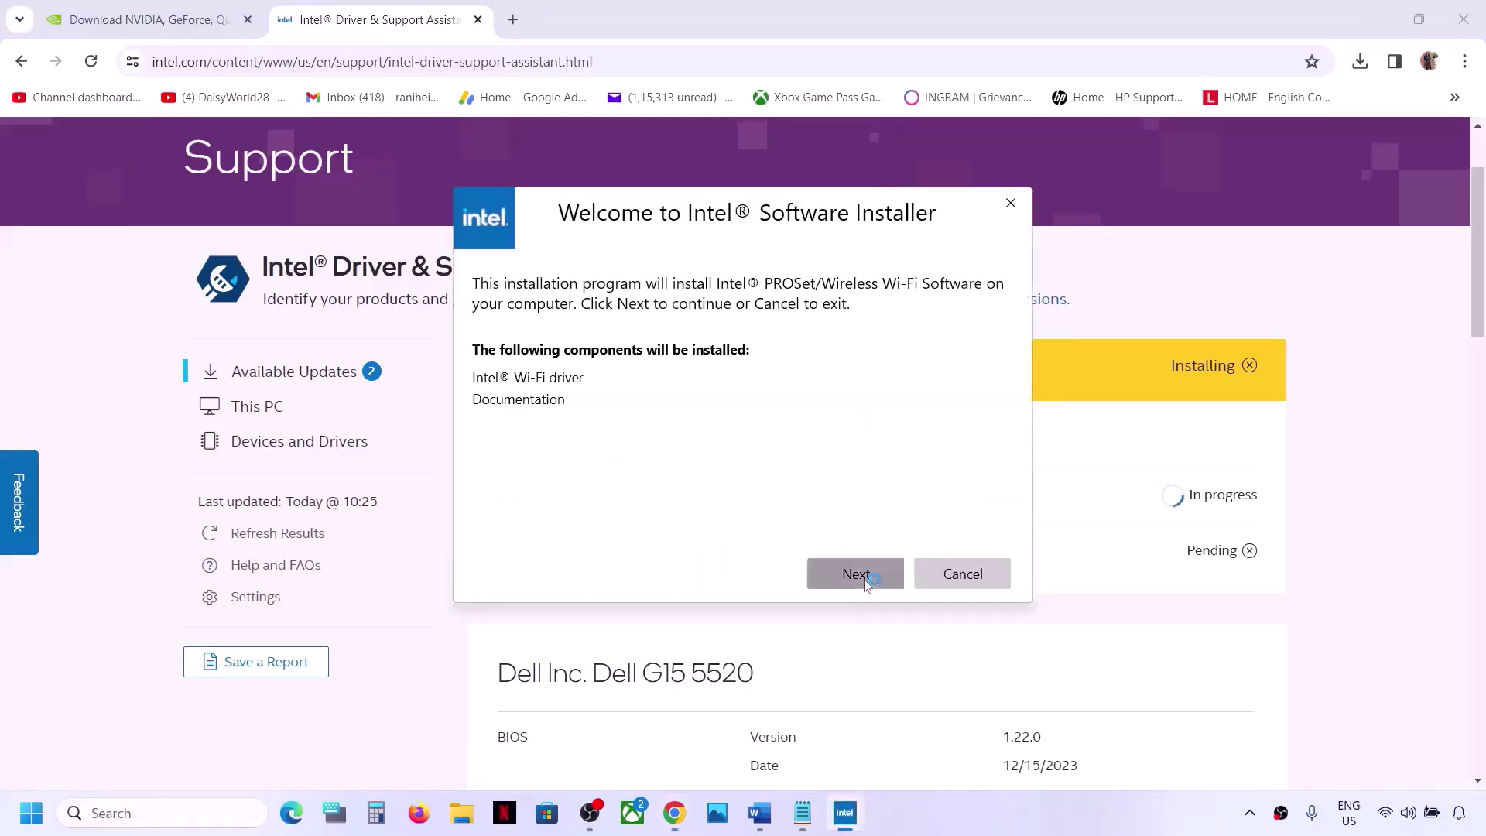
pyautogui.click(602, 535)
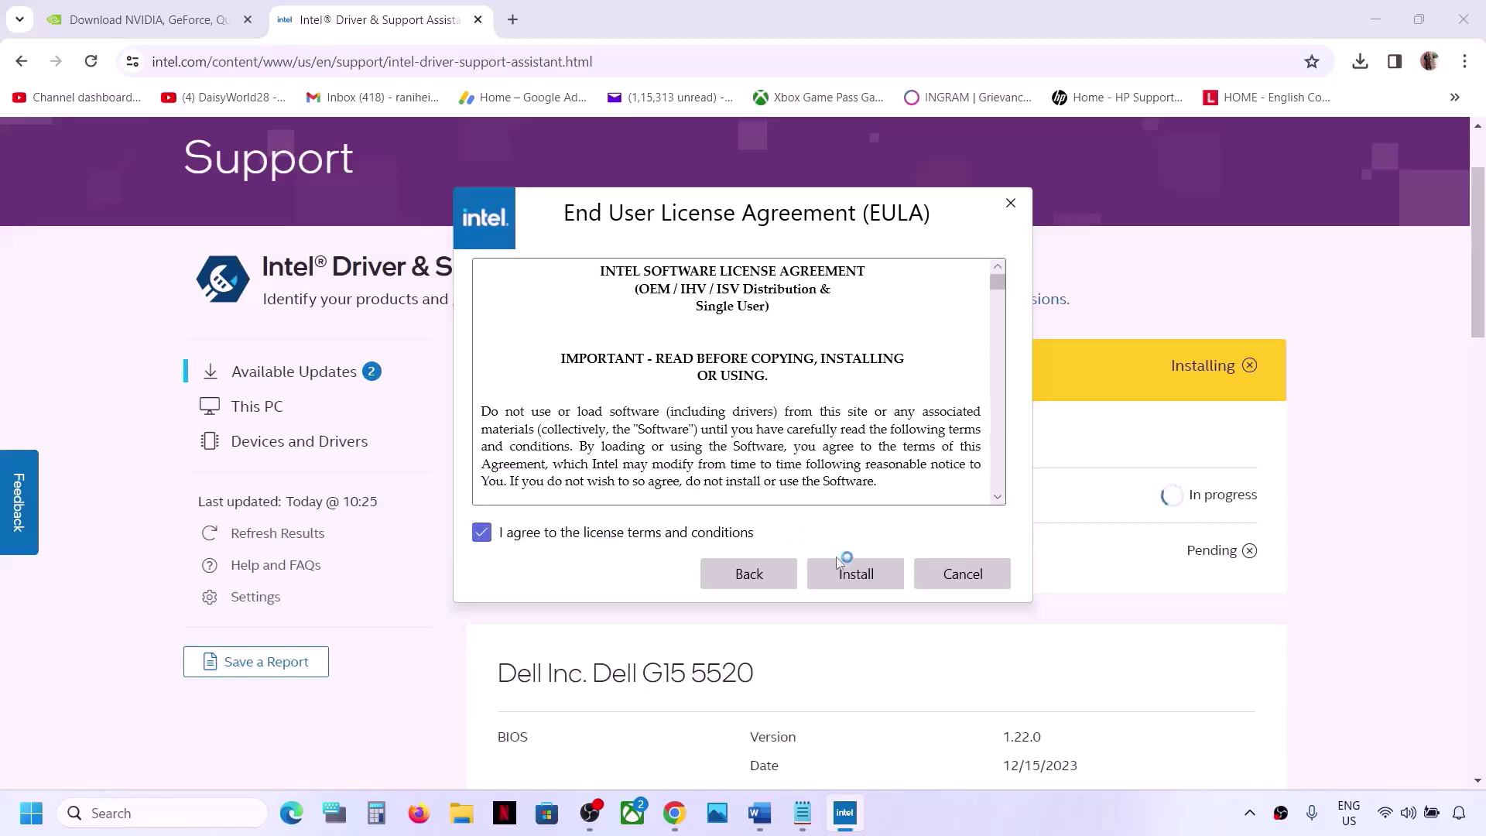
pyautogui.click(840, 564)
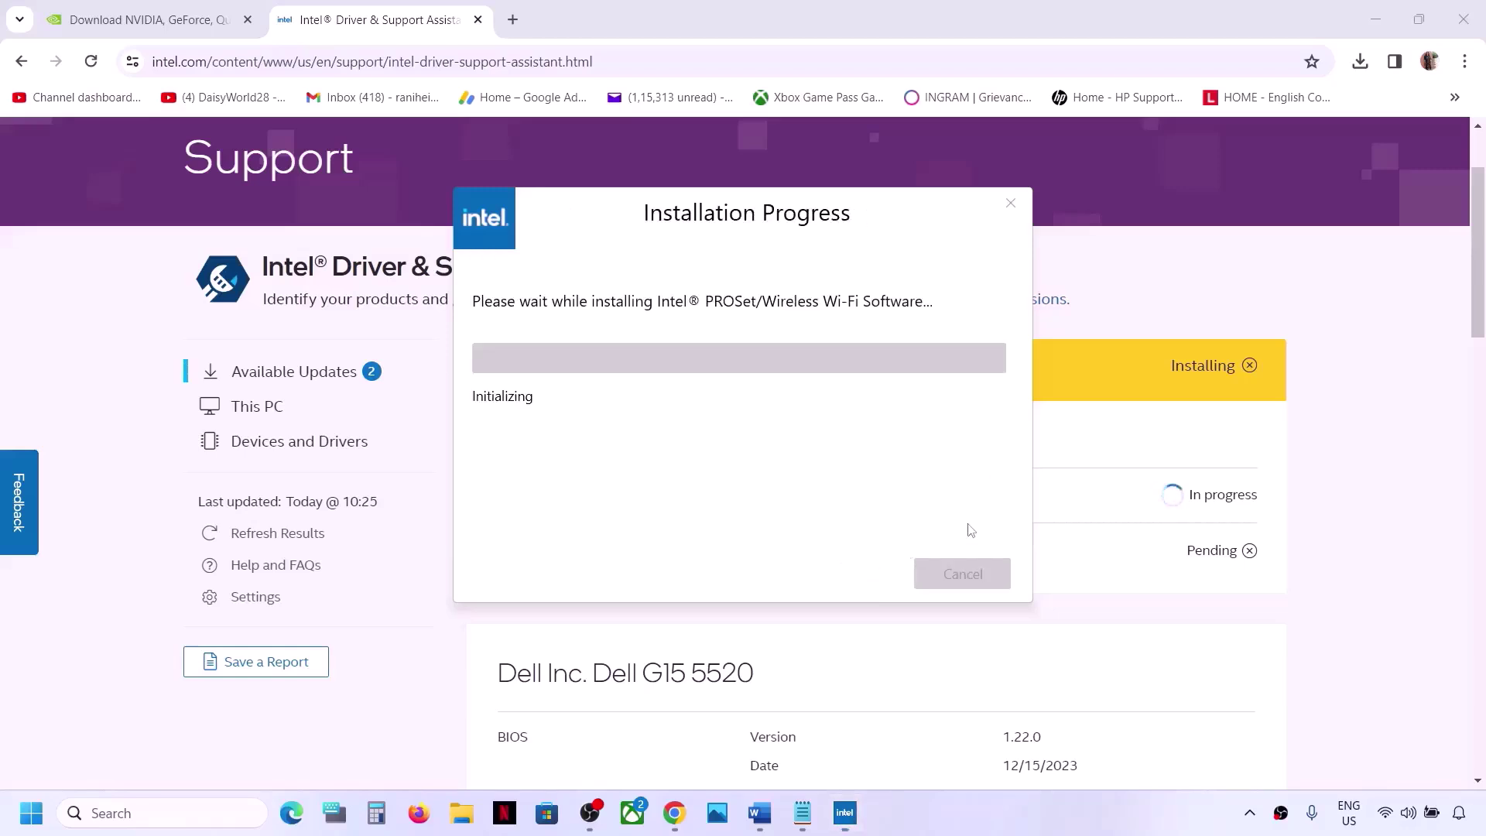
pyautogui.click(1341, 557)
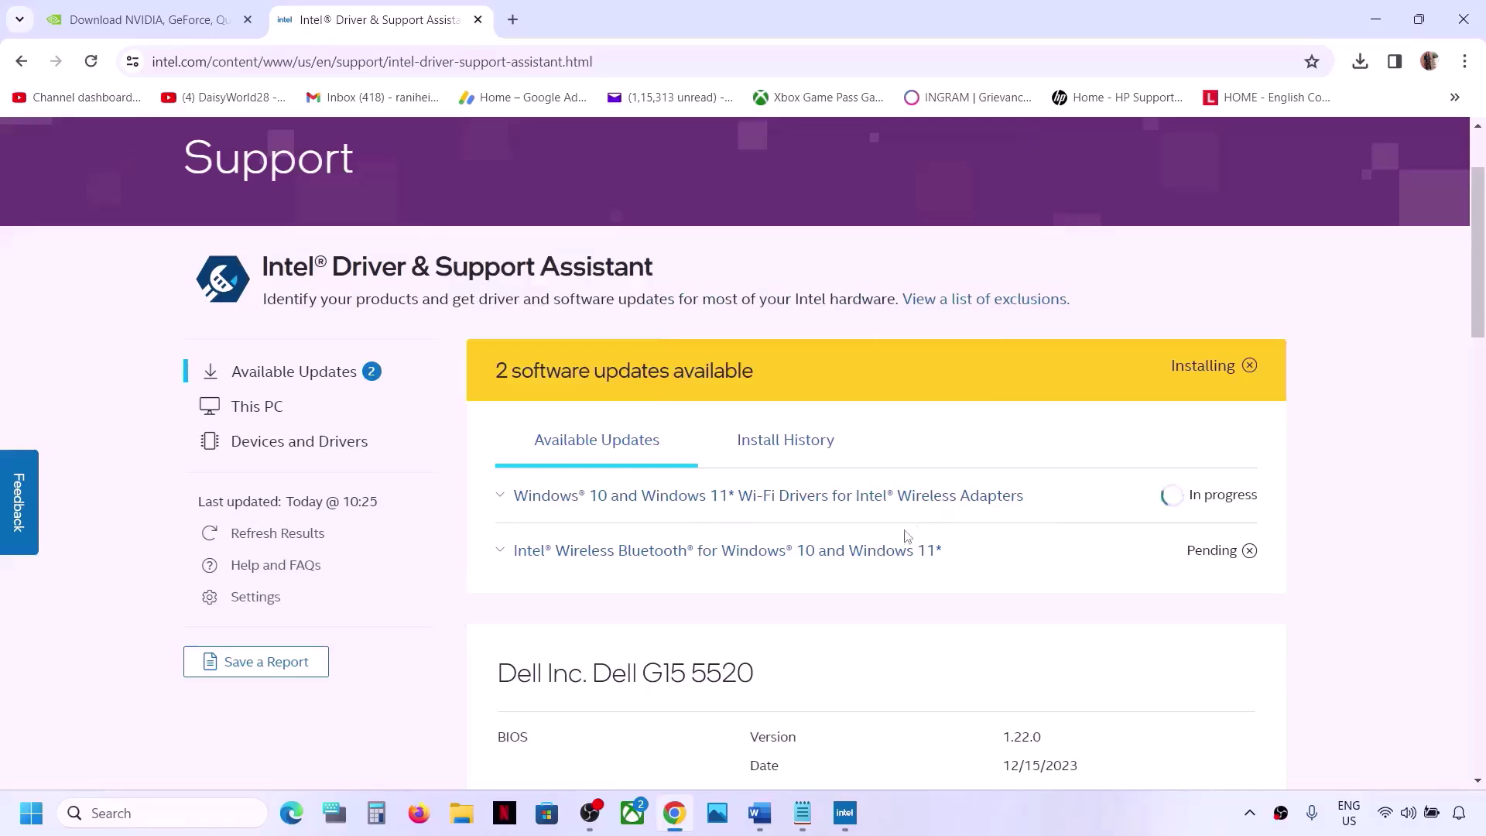
pyautogui.click(31, 813)
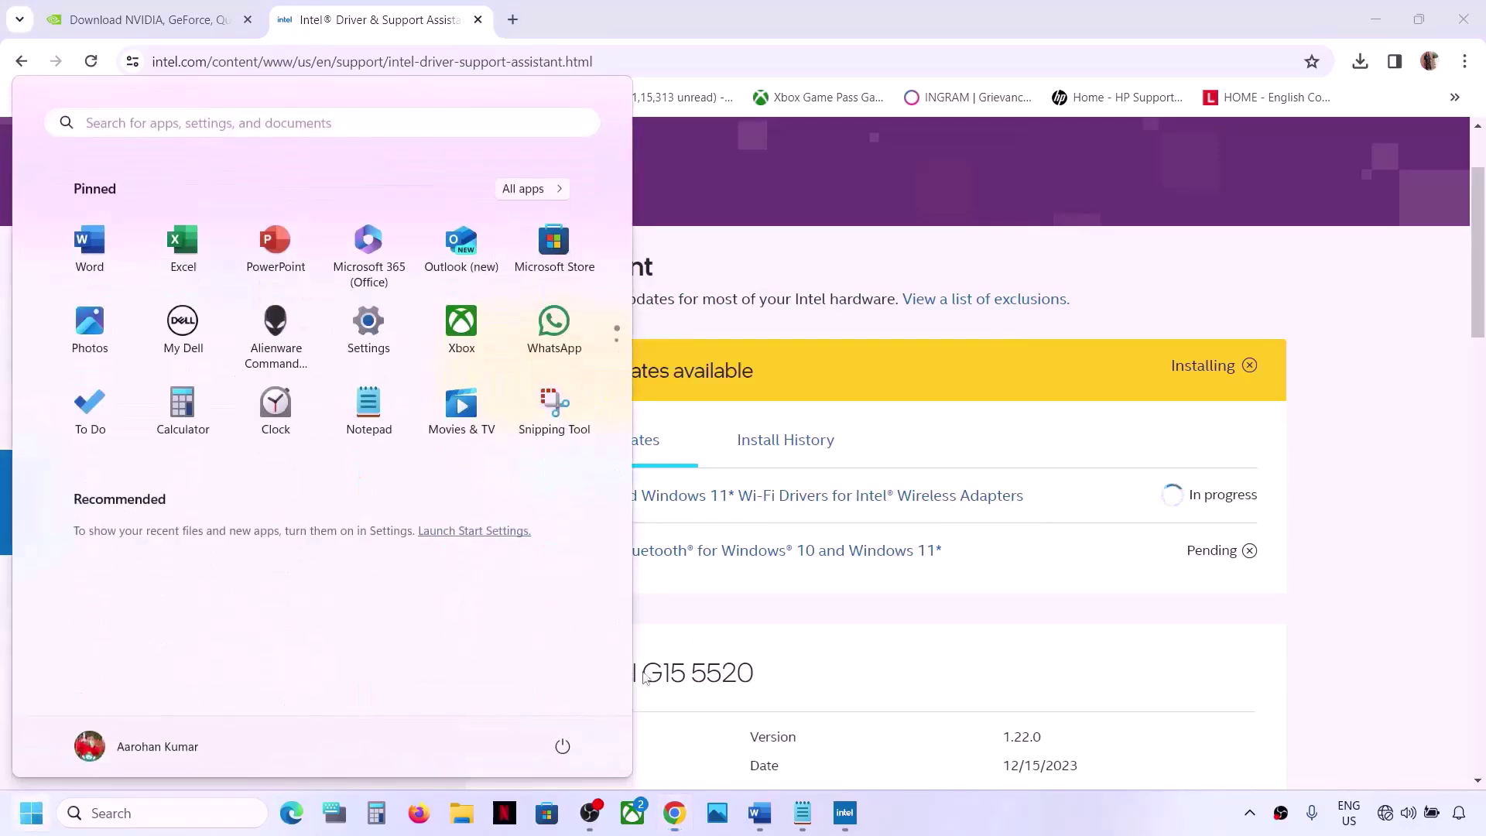
pyautogui.click(569, 744)
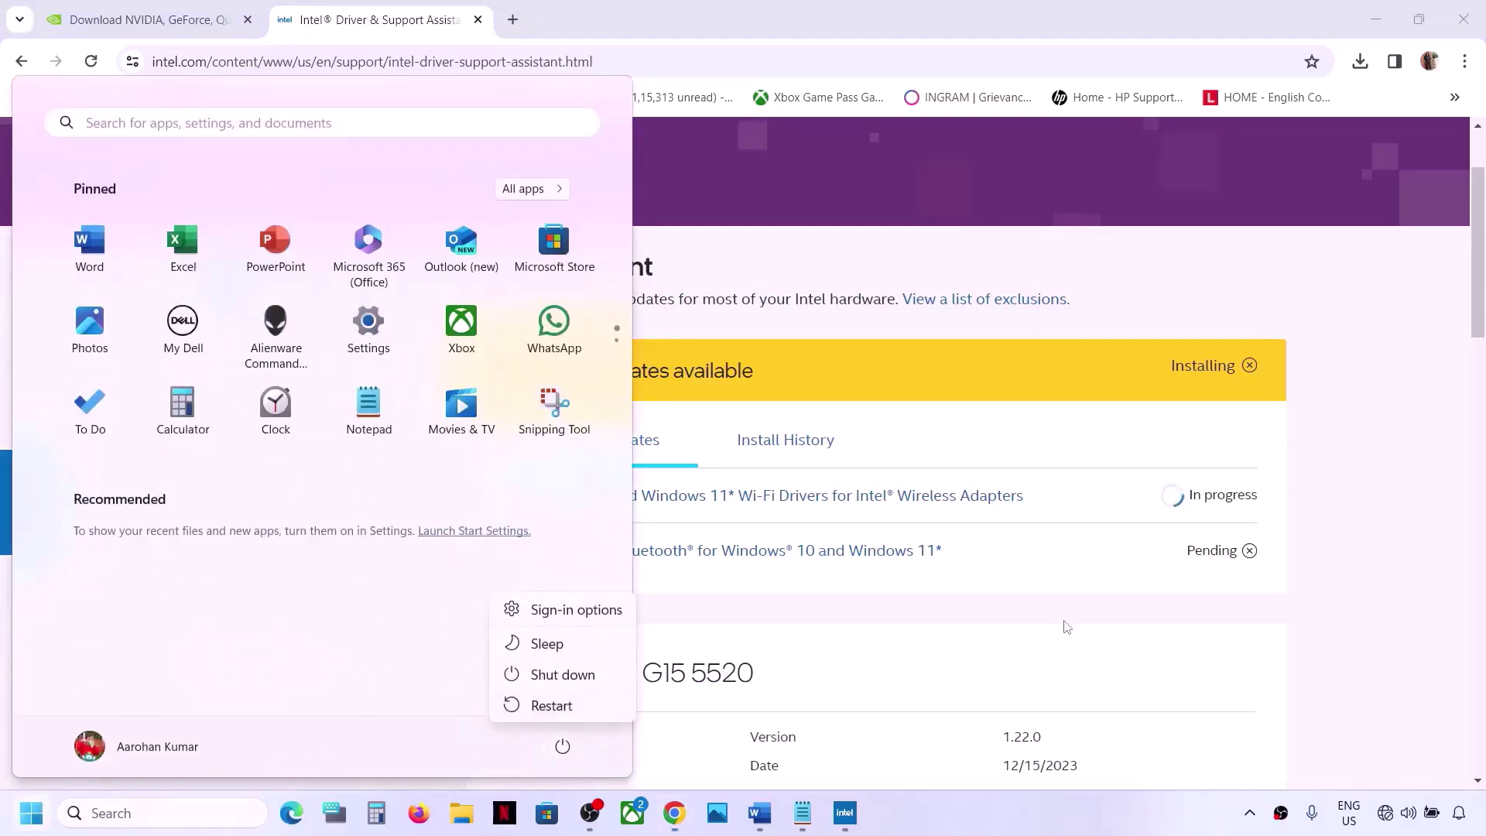
pyautogui.press('Escape')
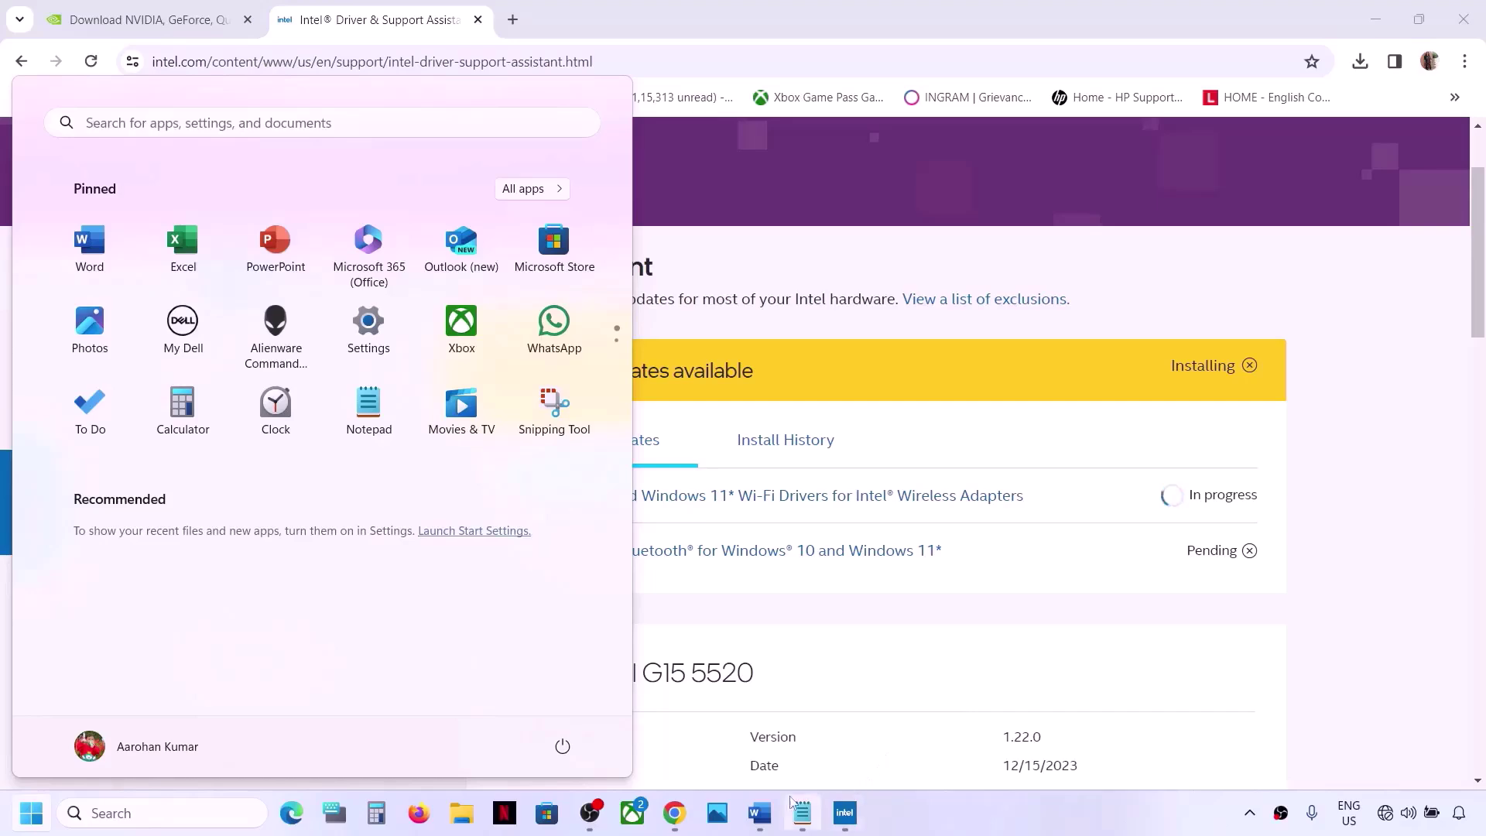
# Switch to the Word document and highlight "Run SFC & DISM Command" in the Step 5 heading.
pyautogui.click(765, 821)
pyautogui.scroll(-5, 702, 674)
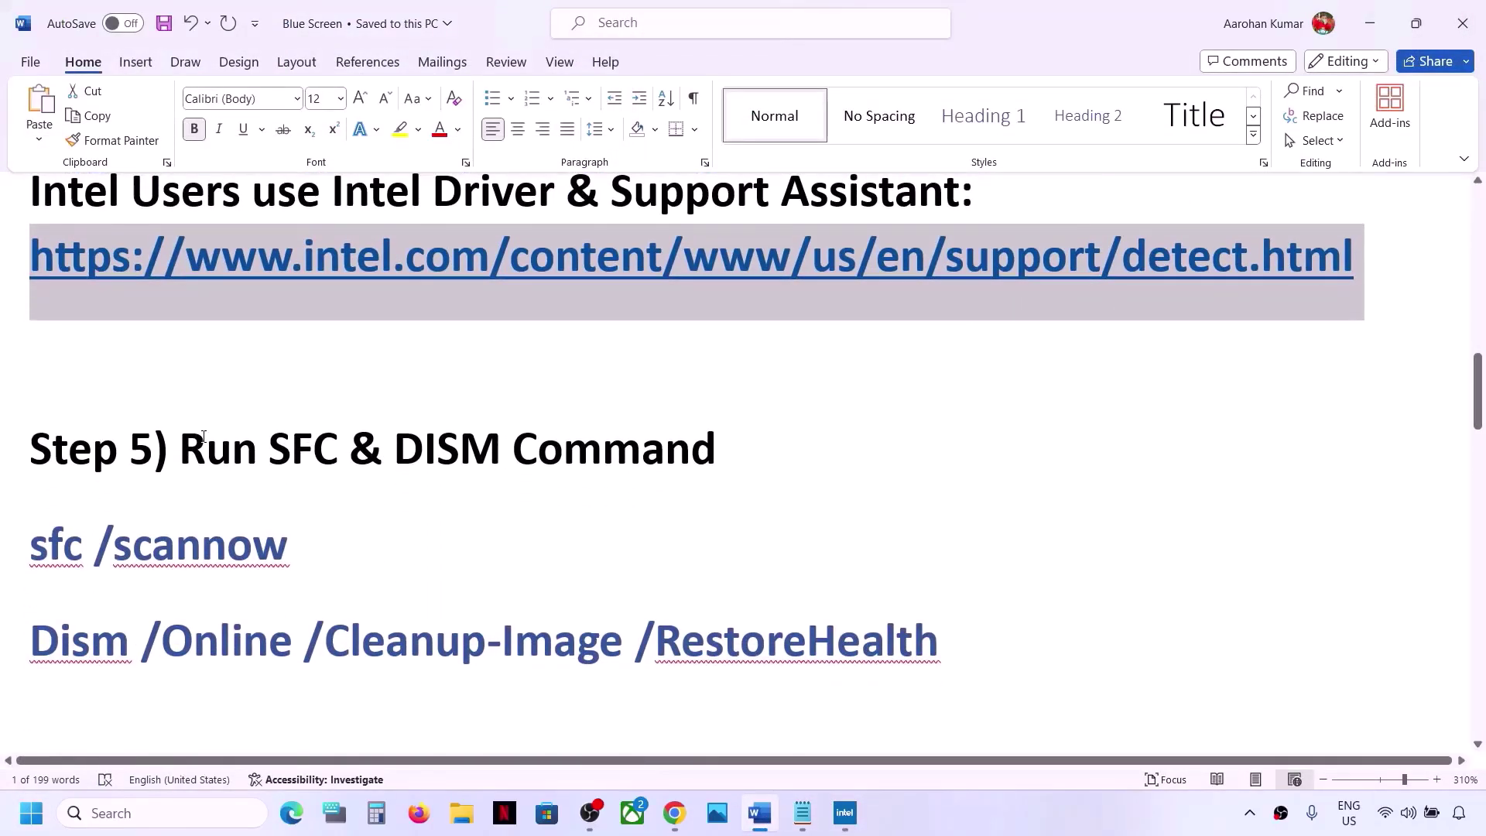
pyautogui.moveTo(203, 436); pyautogui.dragTo(714, 455)
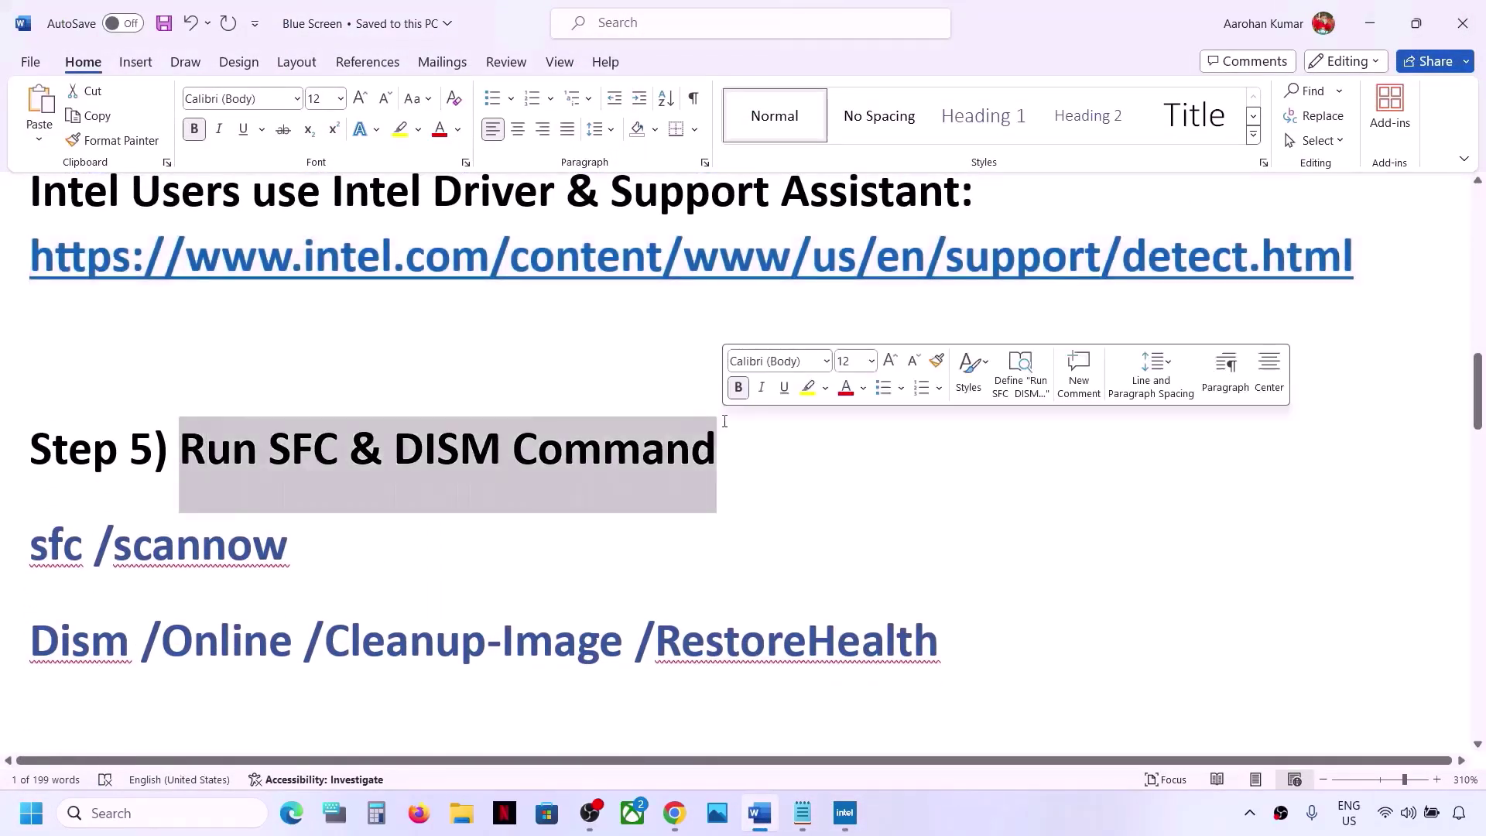
# Search Windows for cmd and run Command Prompt as administrator.
pyautogui.click(116, 809)
pyautogui.write('cmd')
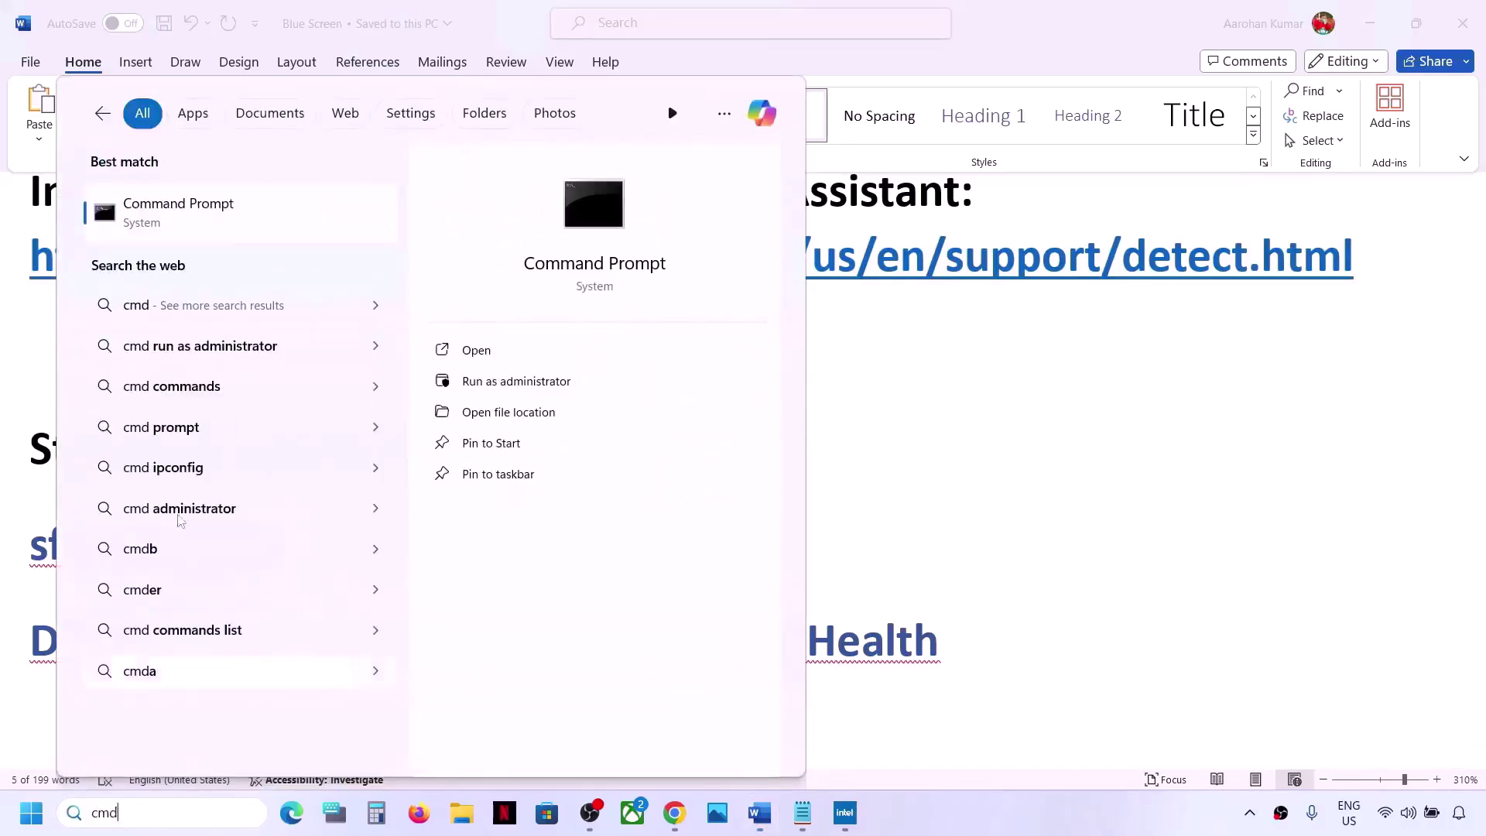
pyautogui.rightClick(193, 232)
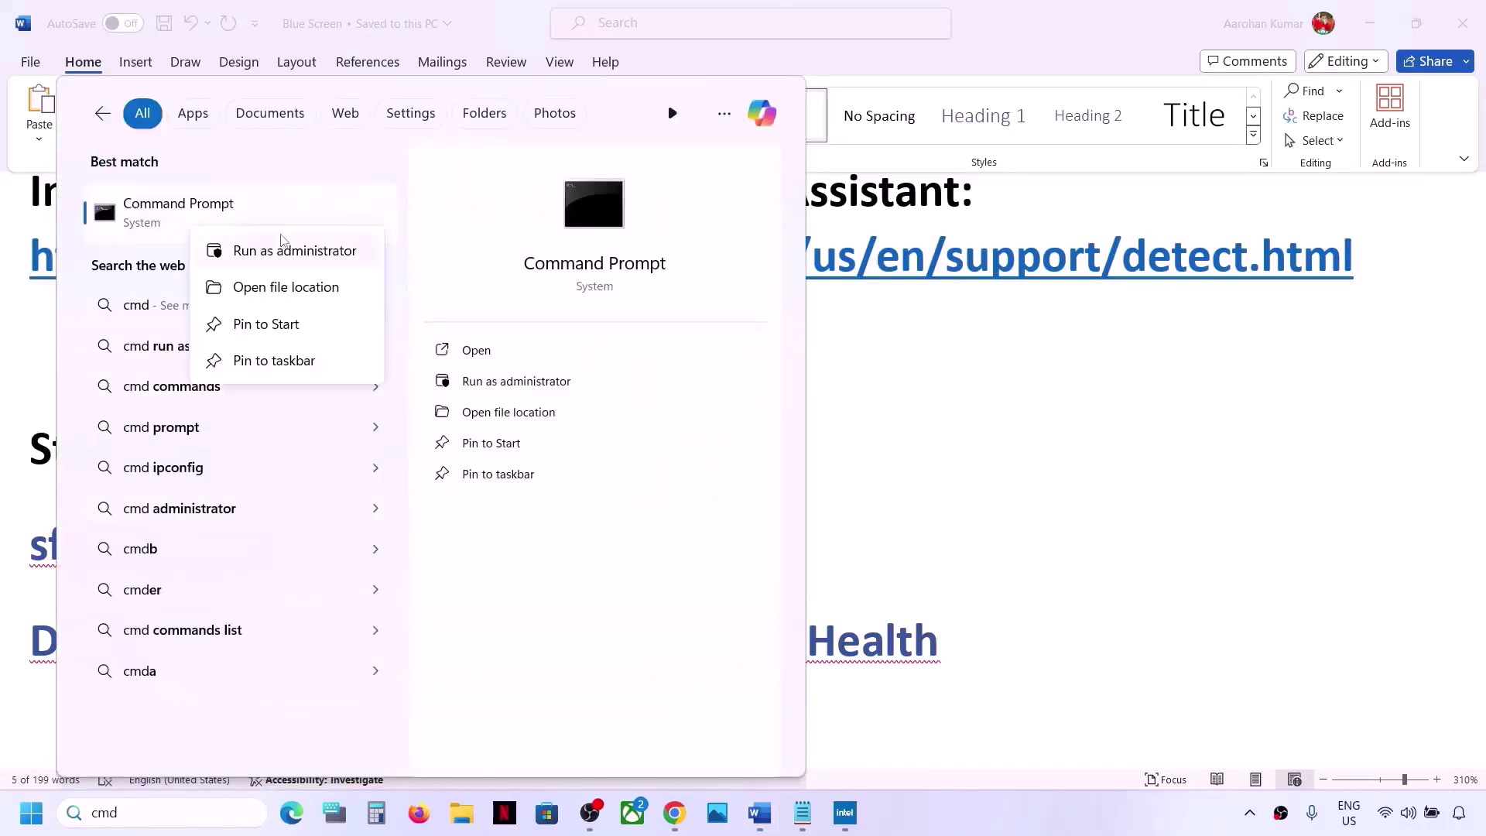
pyautogui.click(259, 250)
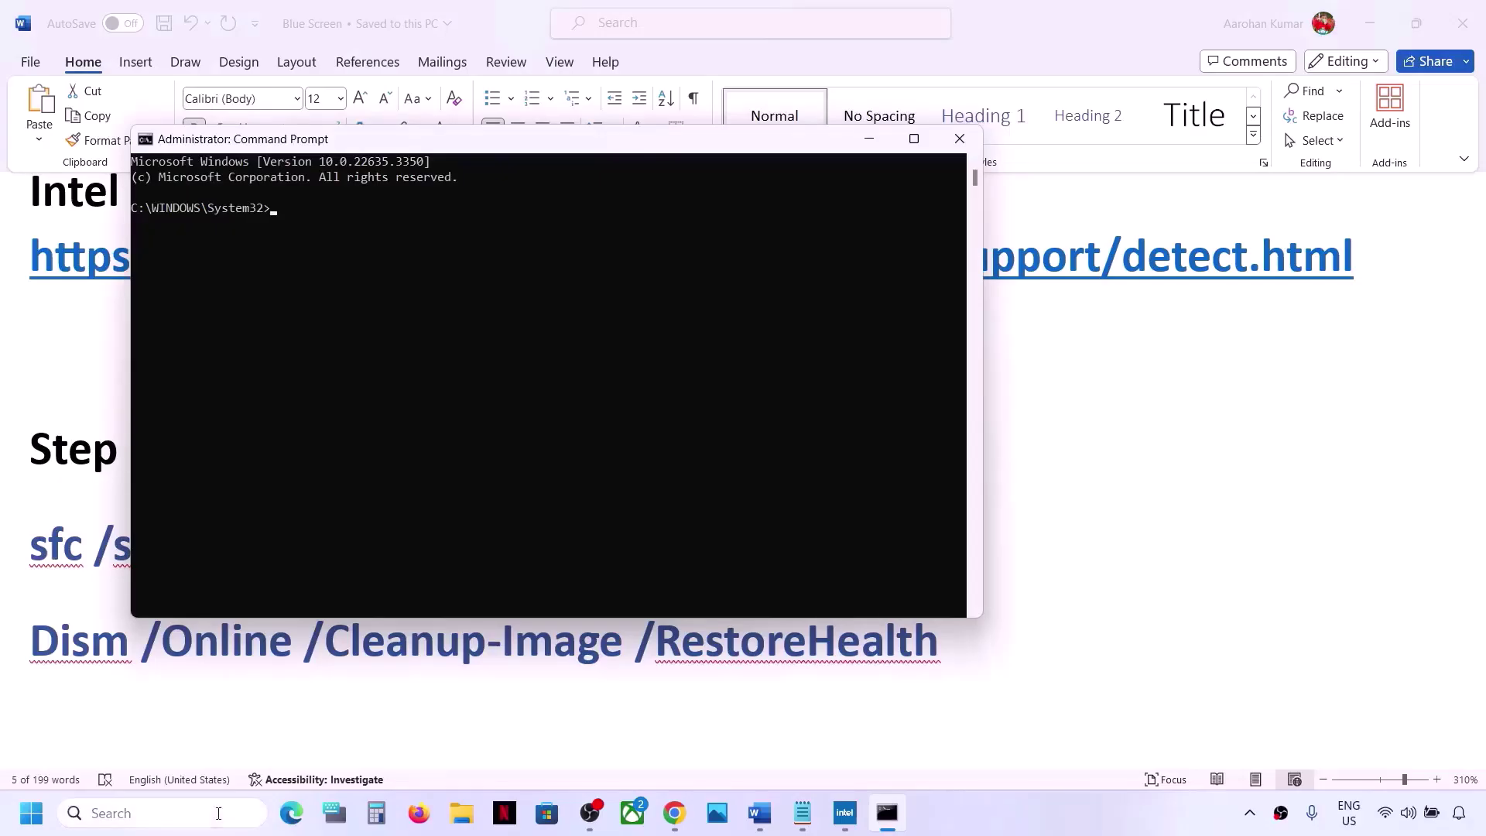
pyautogui.click(220, 815)
pyautogui.write('cmd')
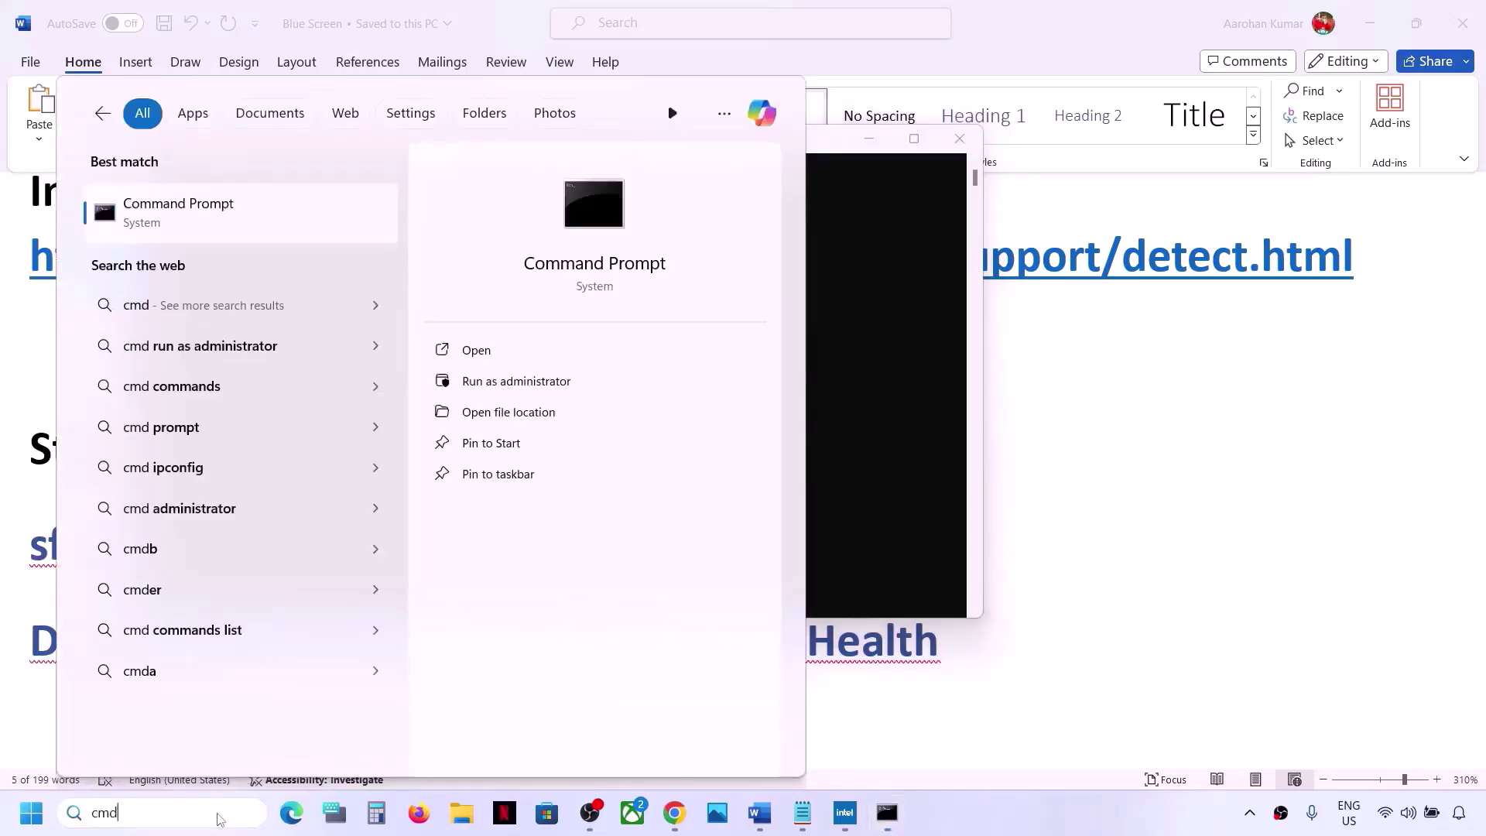
pyautogui.rightClick(230, 233)
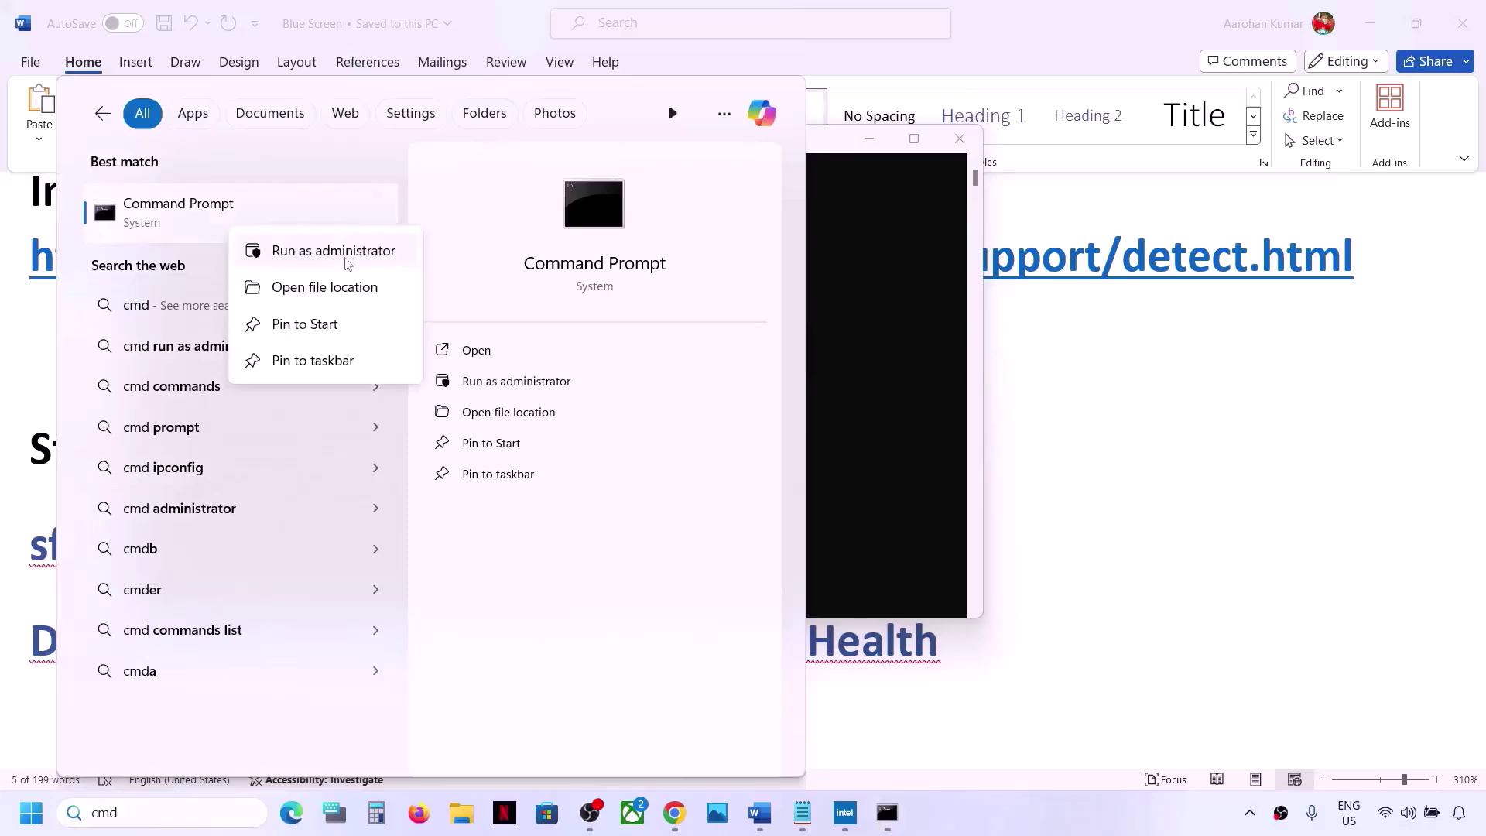
pyautogui.click(897, 347)
pyautogui.click(665, 364)
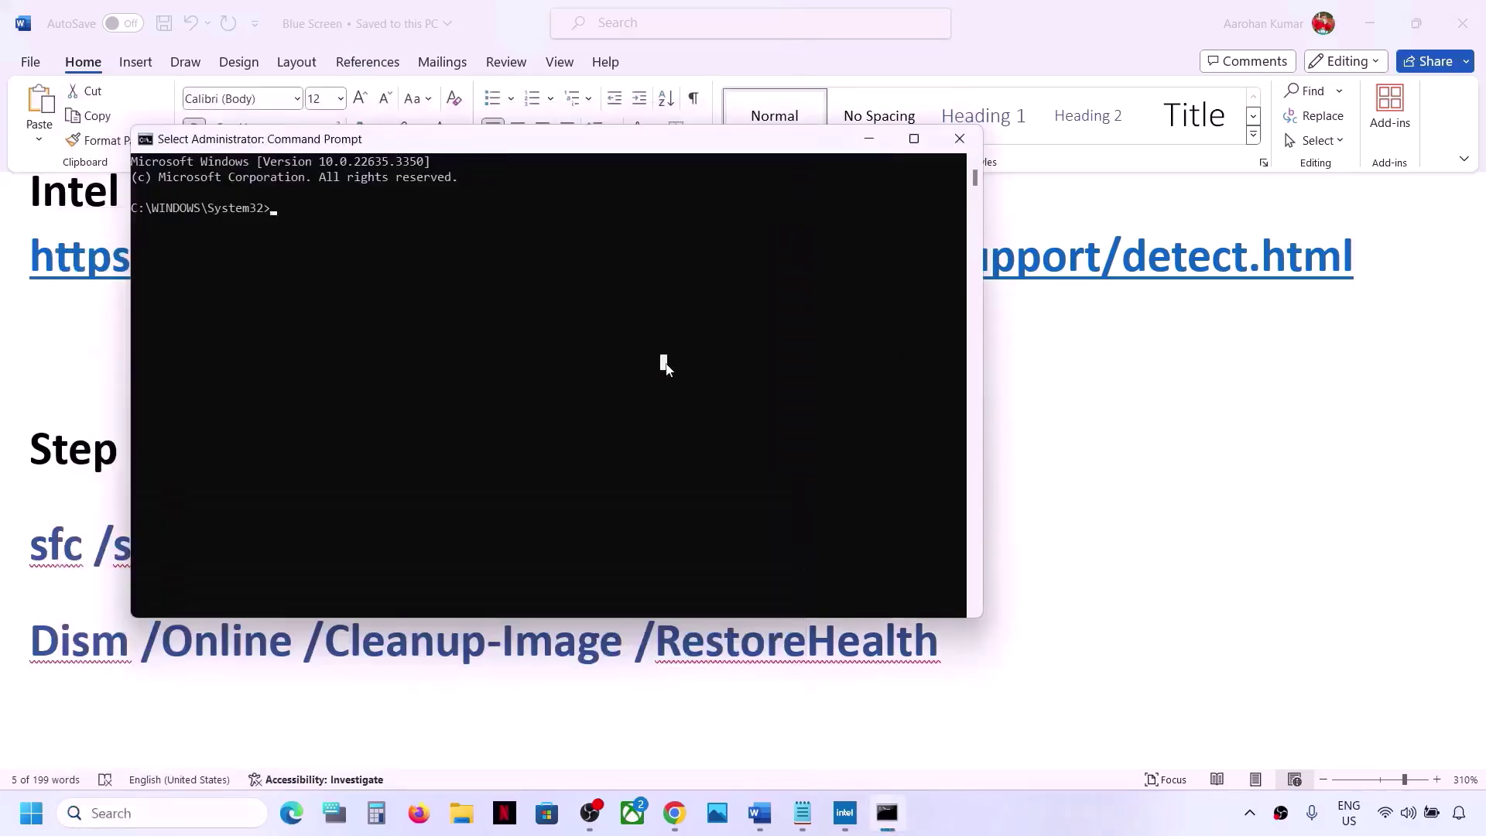
# Copy the command sfc /scannow from Step 5 in Word and run it in the administrator Command Prompt.
pyautogui.click(46, 557)
pyautogui.doubleClick(168, 551)
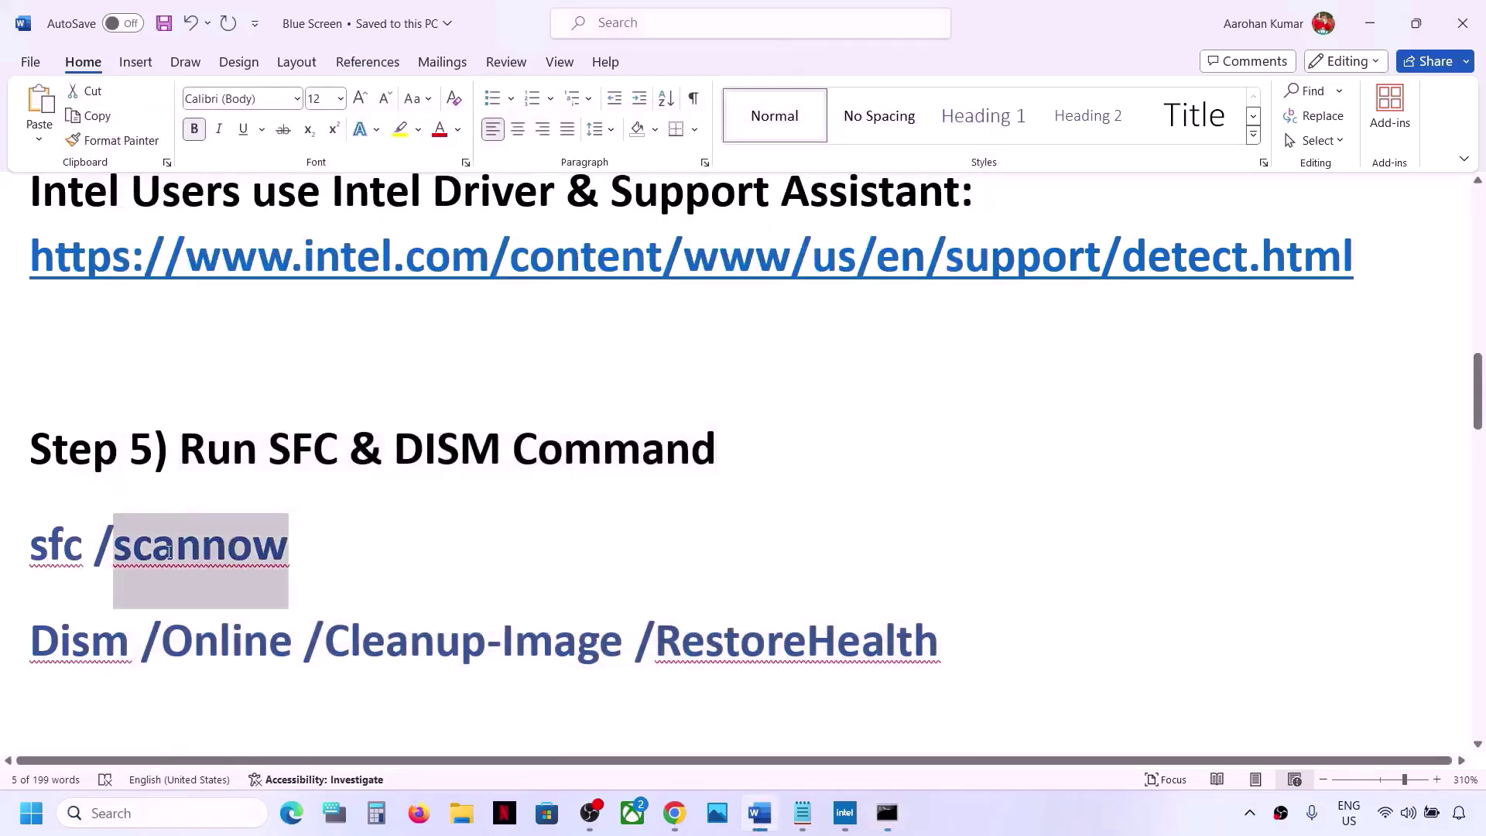
pyautogui.click(307, 540)
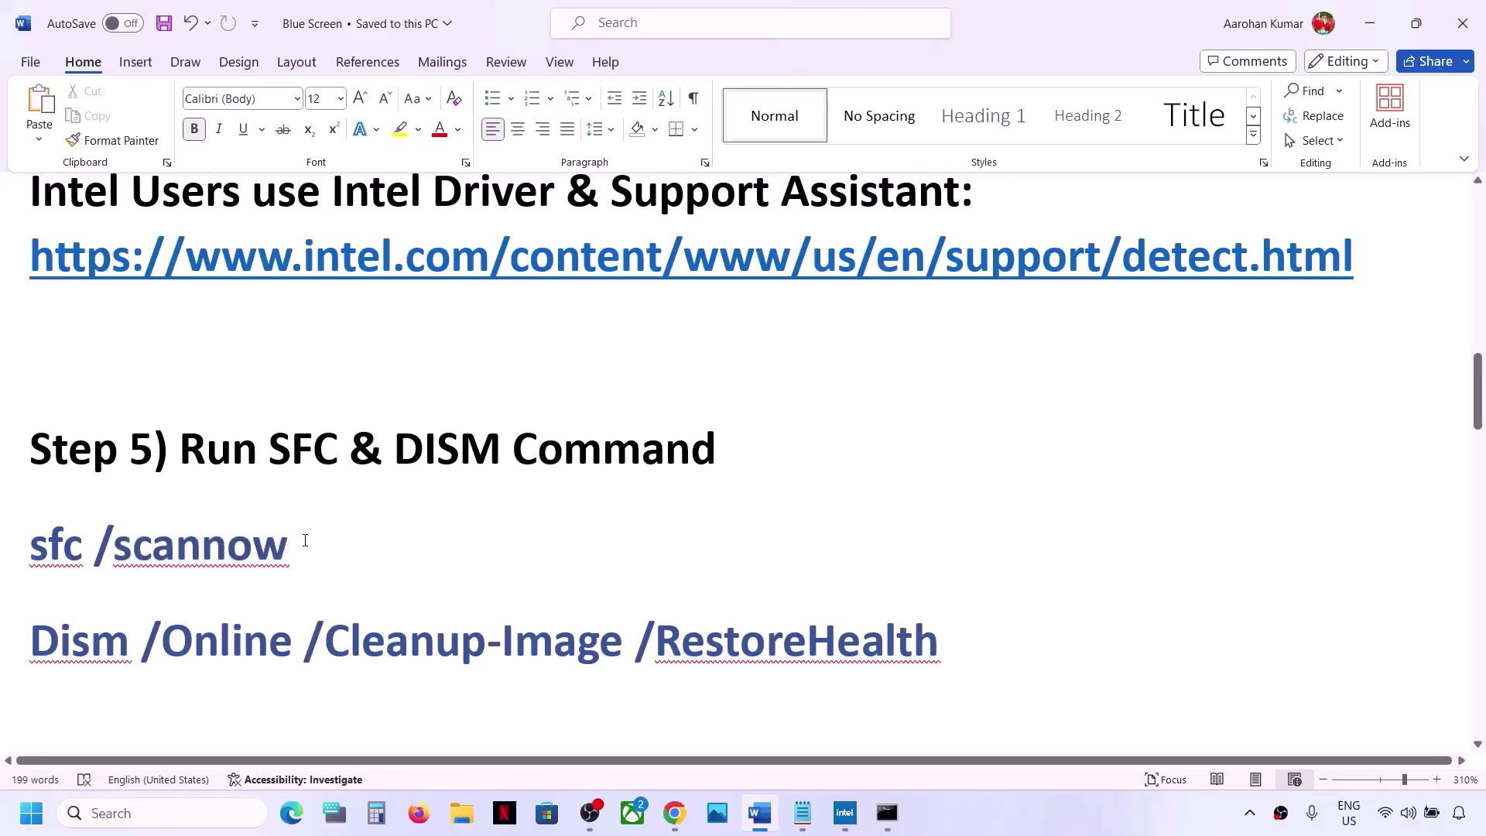
pyautogui.moveTo(305, 540); pyautogui.dragTo(30, 547)
pyautogui.hotkey('ctrl', 'c')
pyautogui.hotkey('alt', 'Tab')
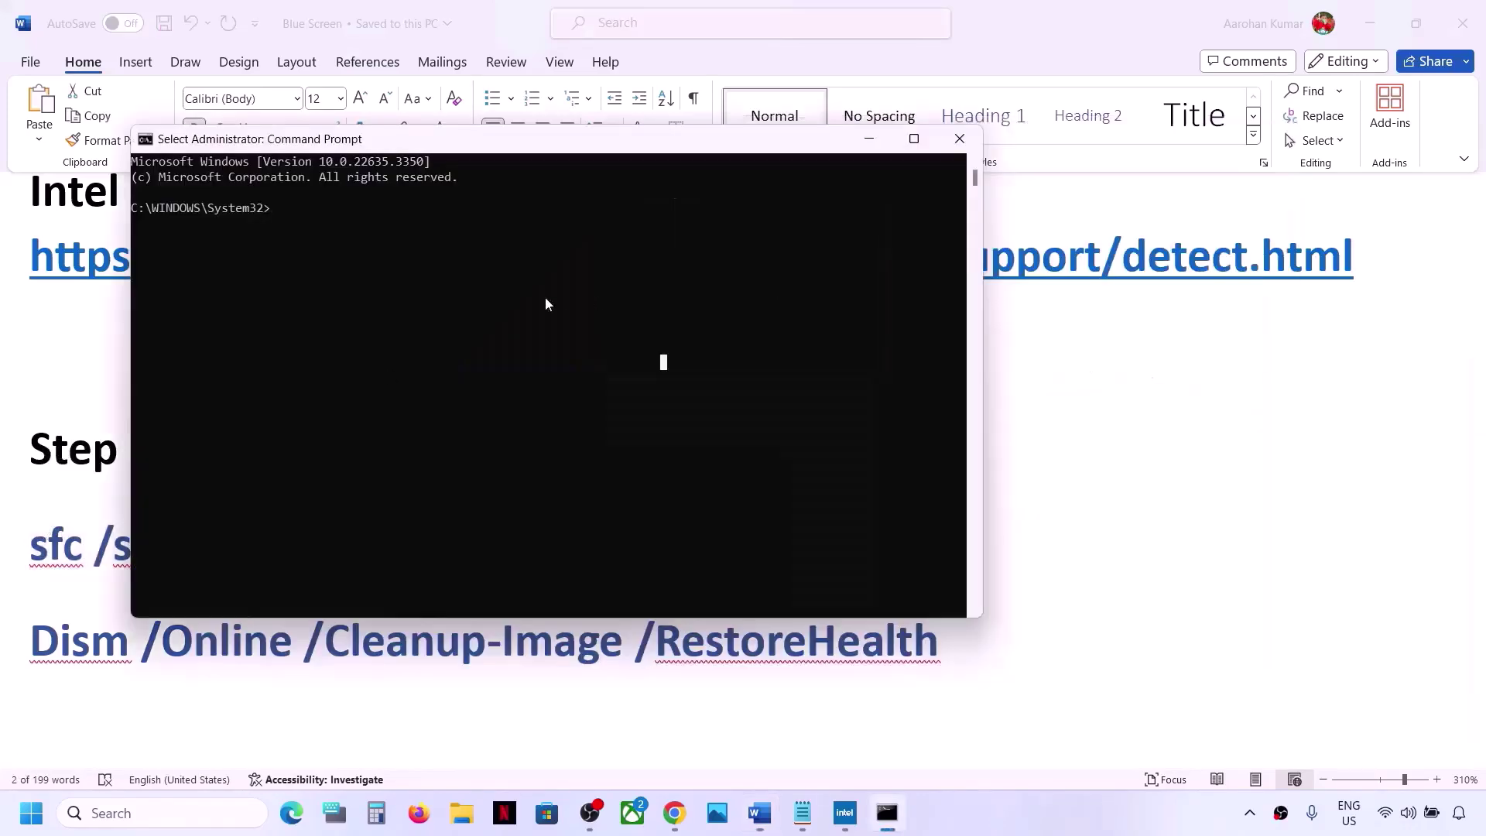
pyautogui.rightClick(506, 296)
pyautogui.press('Return')
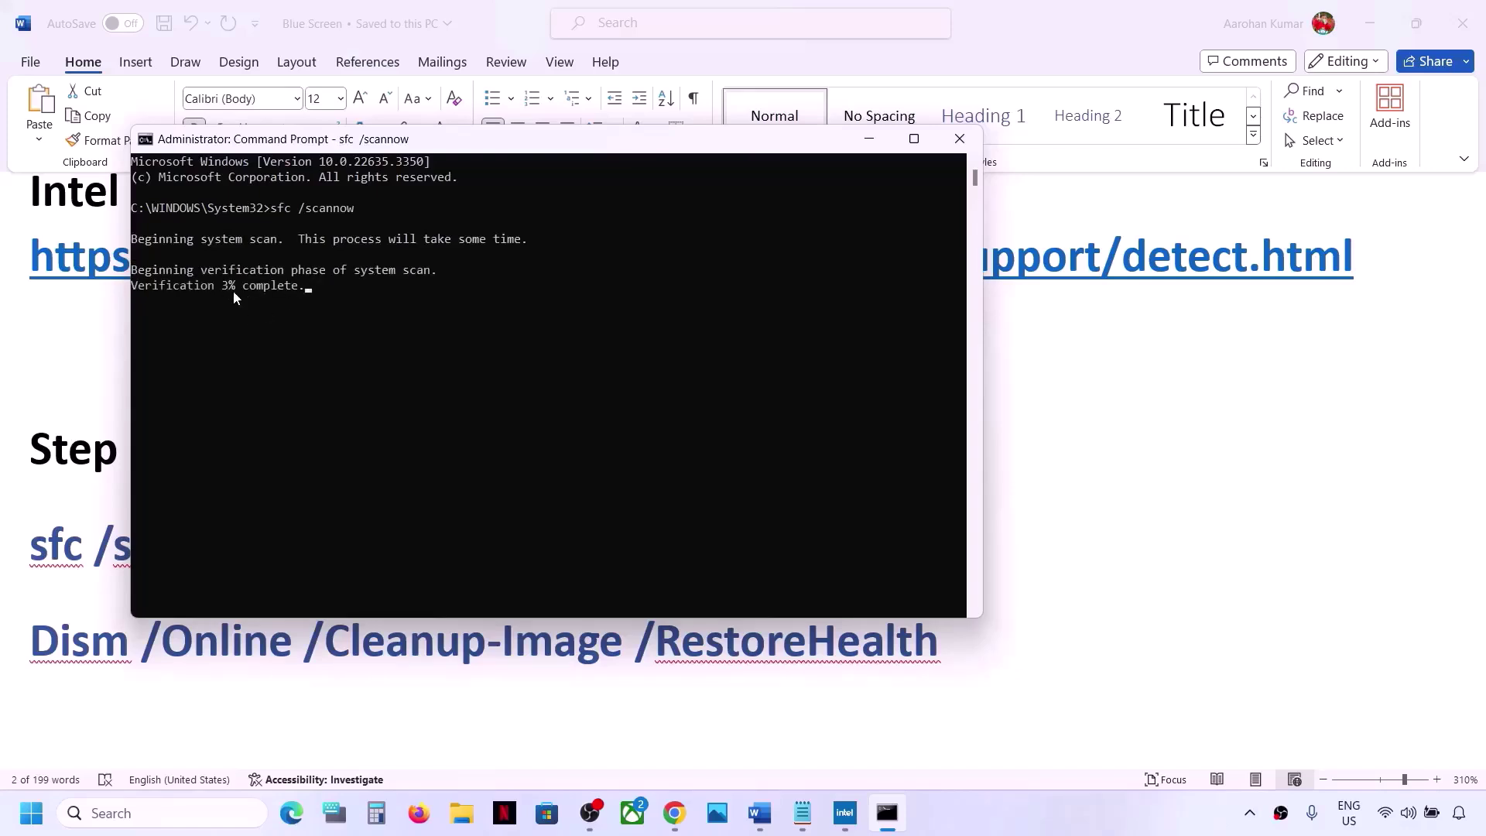
# Copy the command Dism /Online /Cleanup-Image /RestoreHealth from Step 5 in Word and check the scan's progress in the Command Prompt.
pyautogui.click(133, 638)
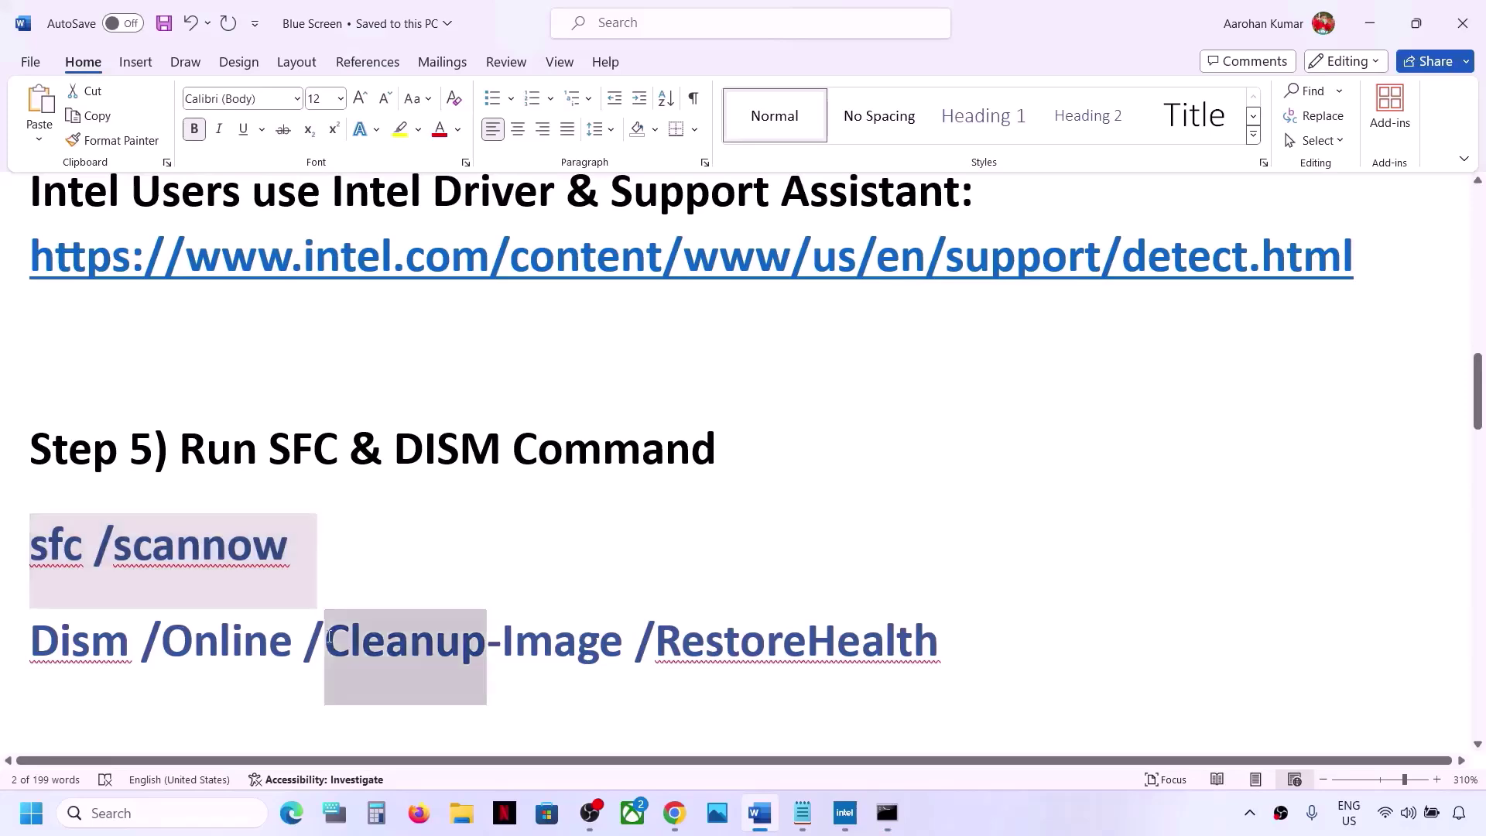
pyautogui.click(385, 640)
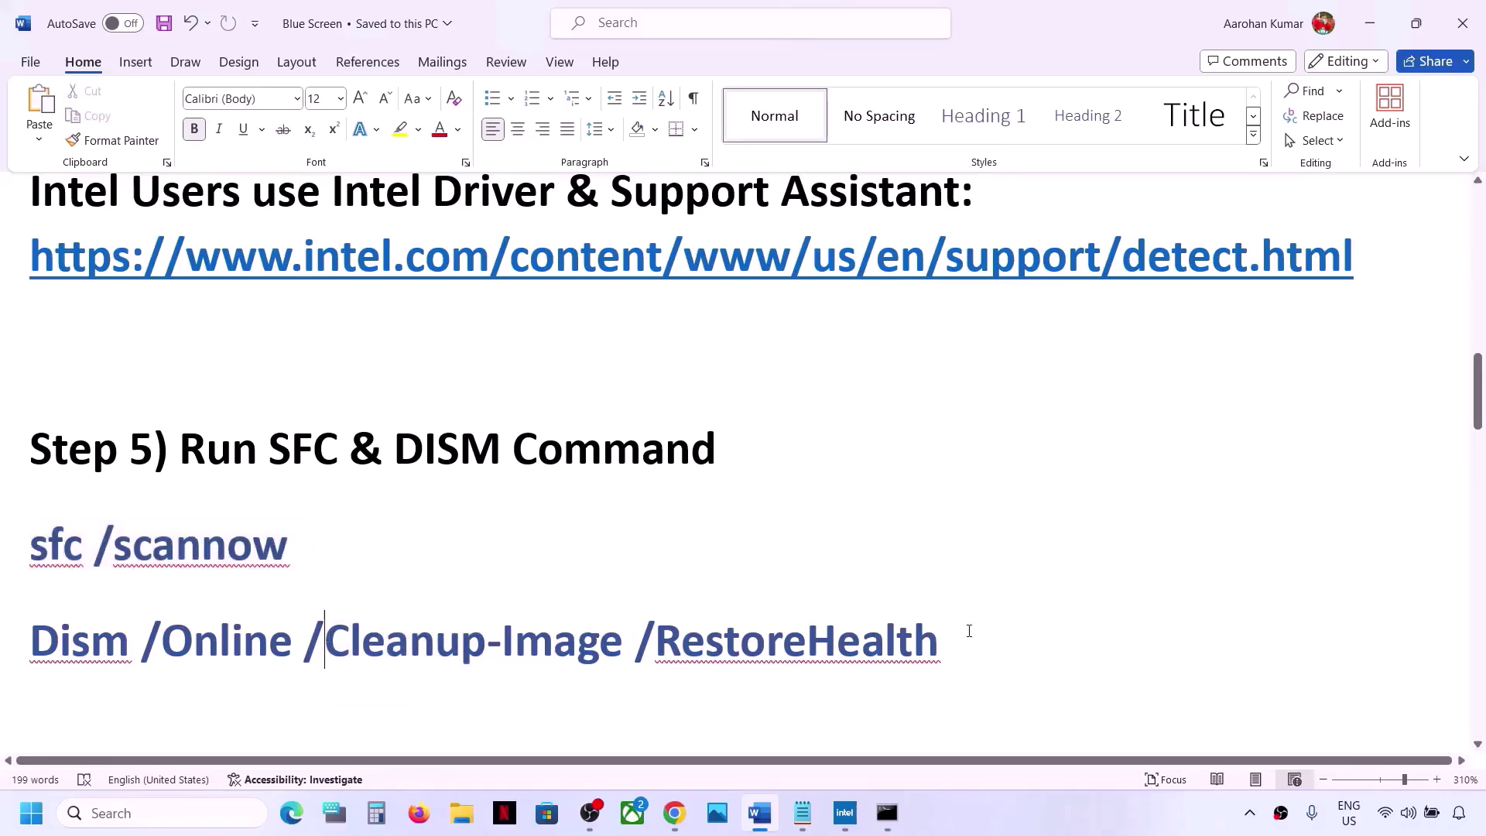
pyautogui.moveTo(968, 630); pyautogui.dragTo(31, 638)
pyautogui.rightClick(61, 633)
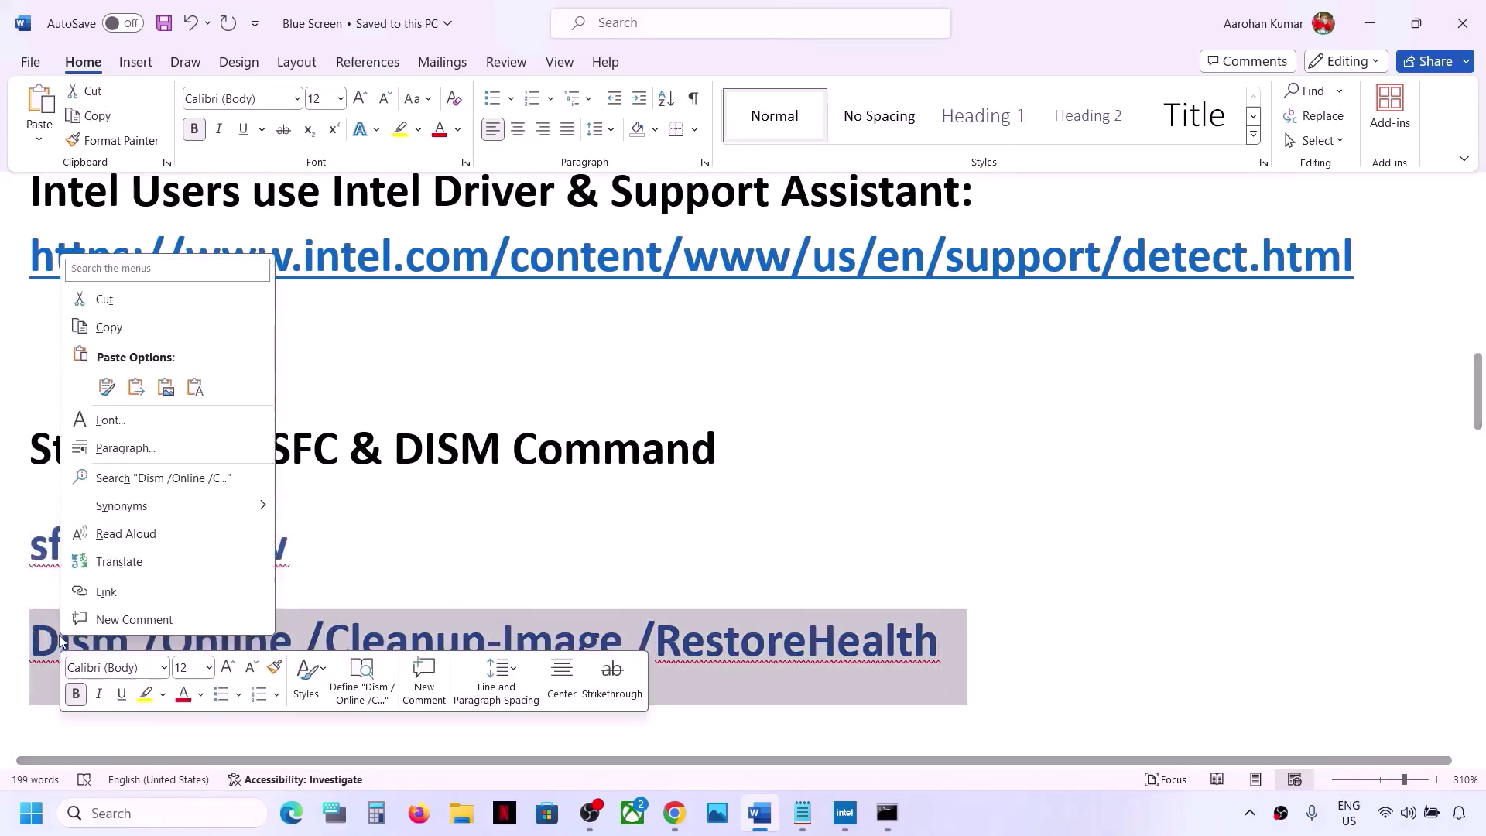
pyautogui.click(110, 327)
pyautogui.hotkey('alt', 'Tab')
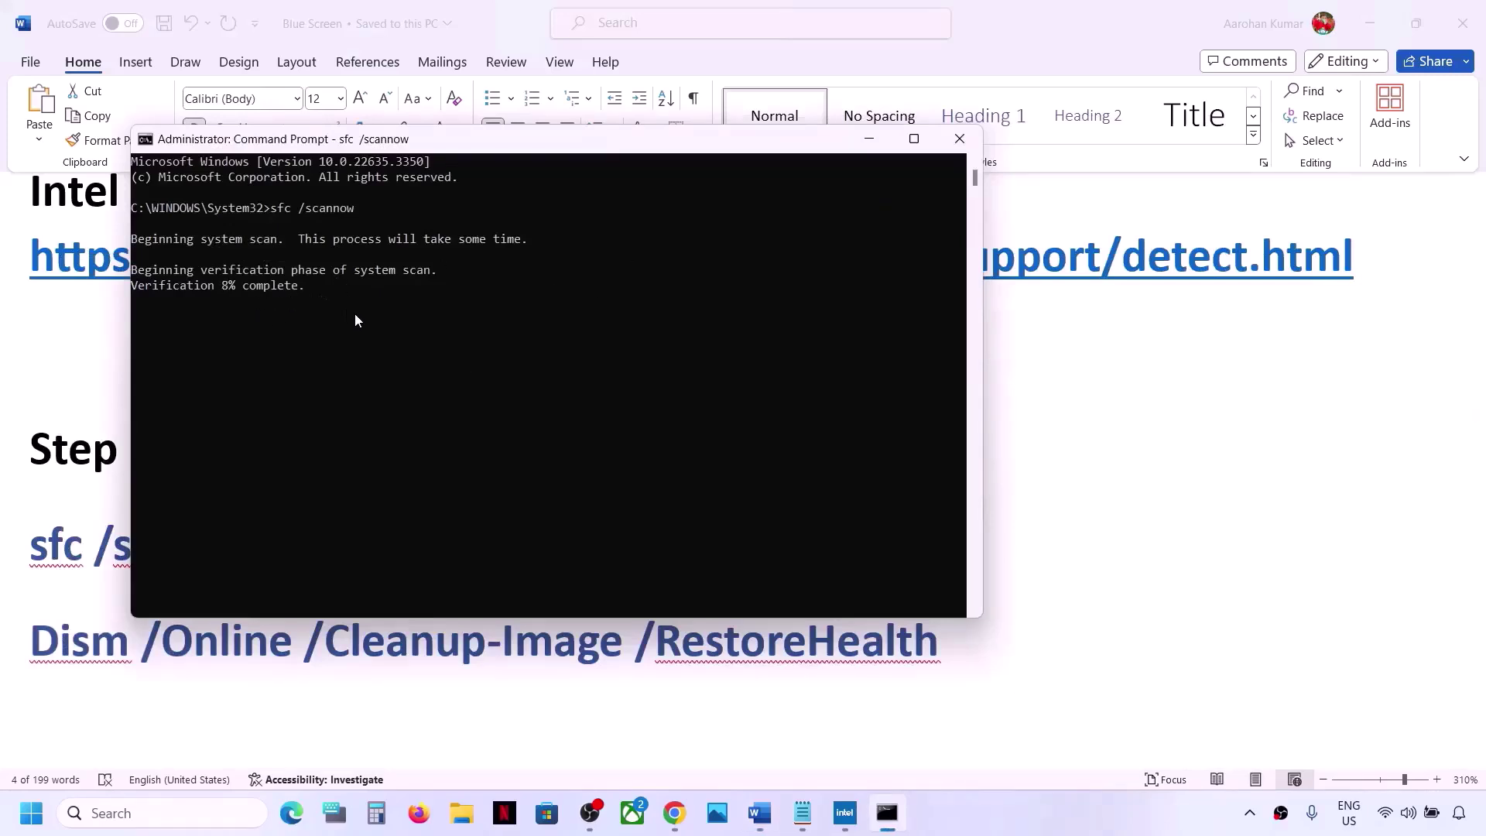
pyautogui.hotkey('alt', 'Tab')
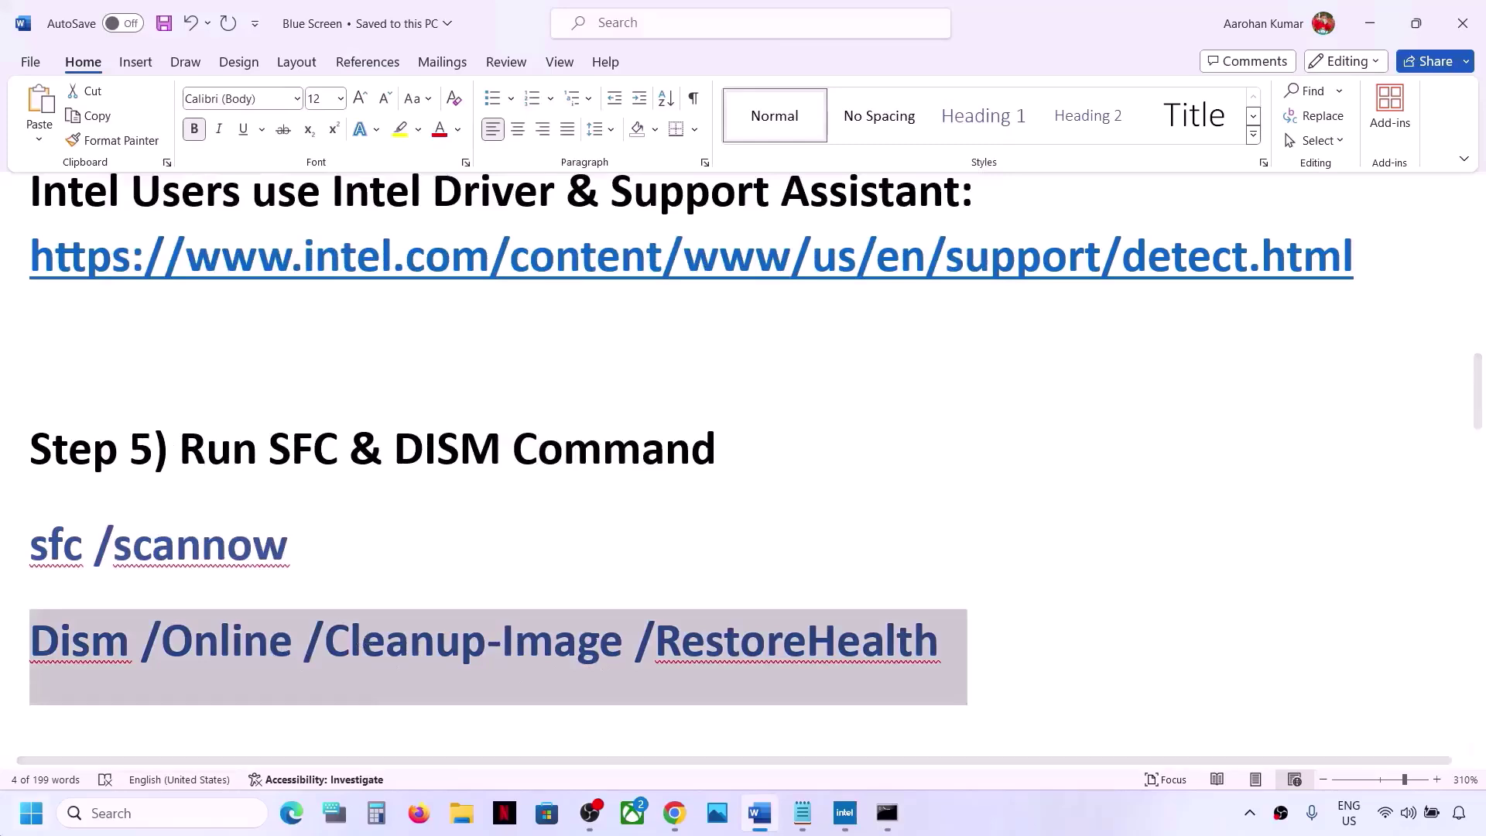
# Show the power options in the Start menu and close the menu again.
pyautogui.press('super')
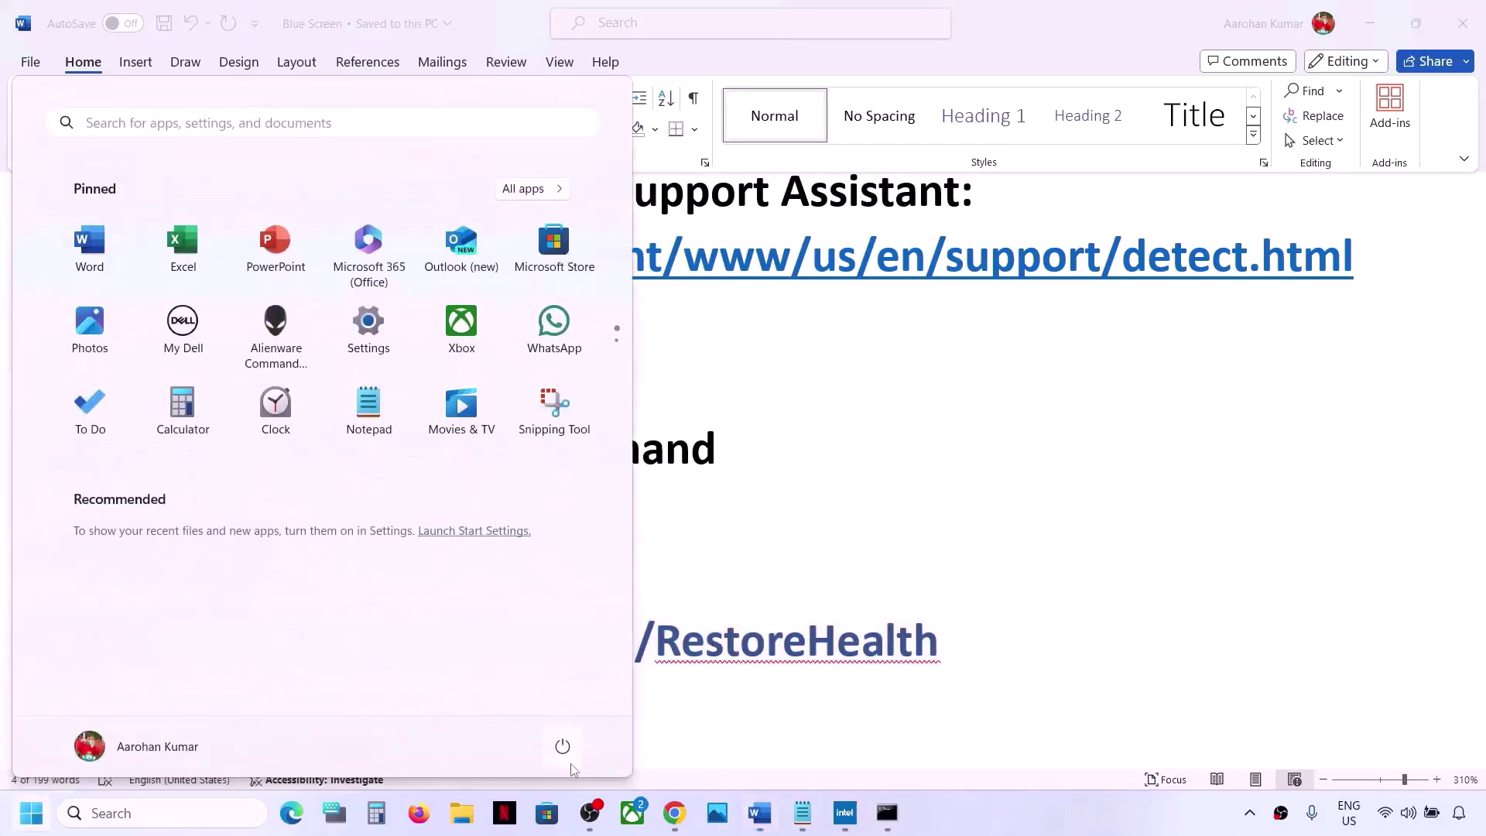
pyautogui.click(563, 747)
pyautogui.click(867, 596)
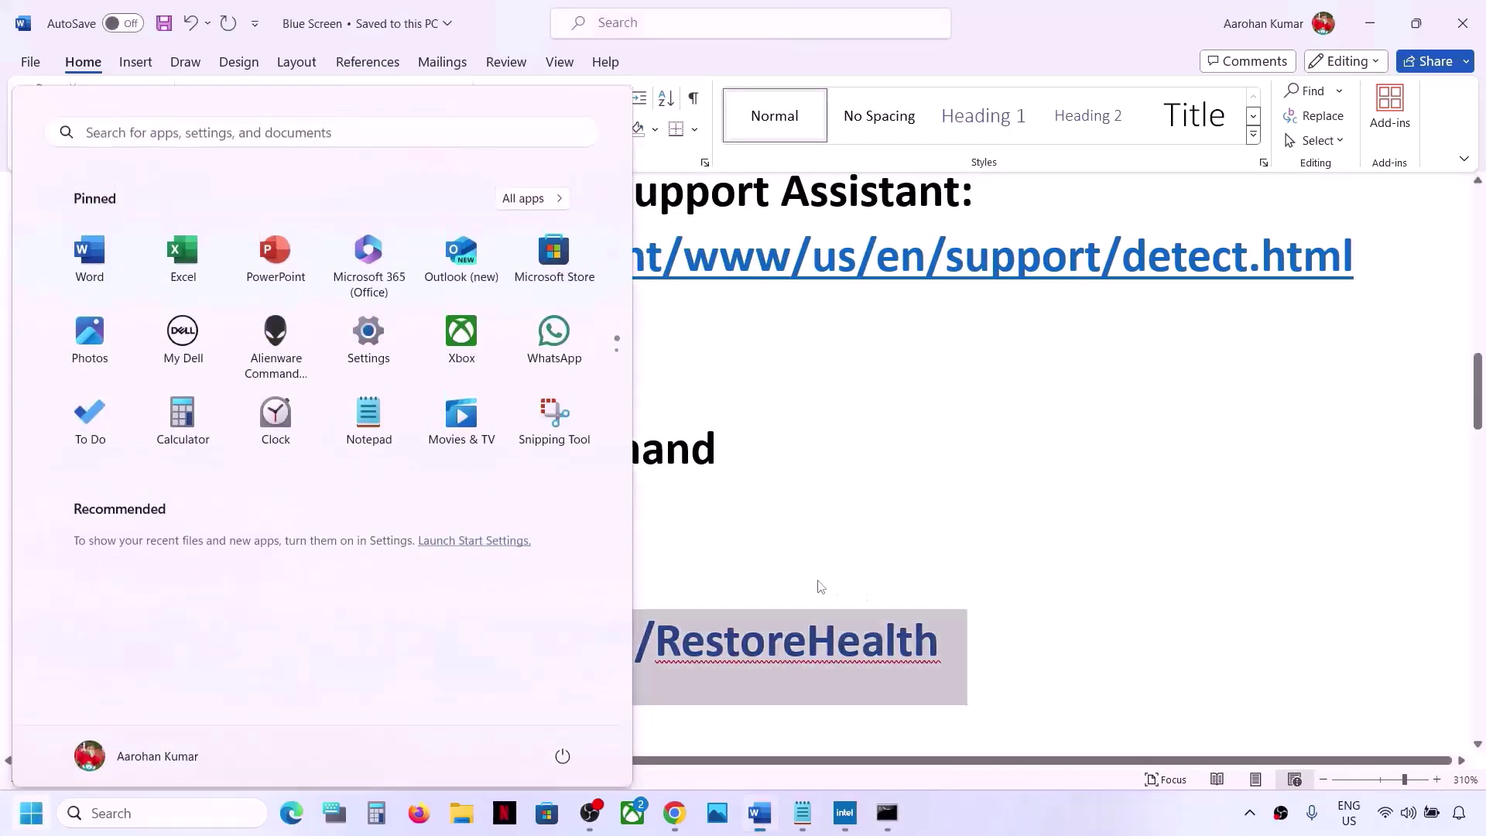
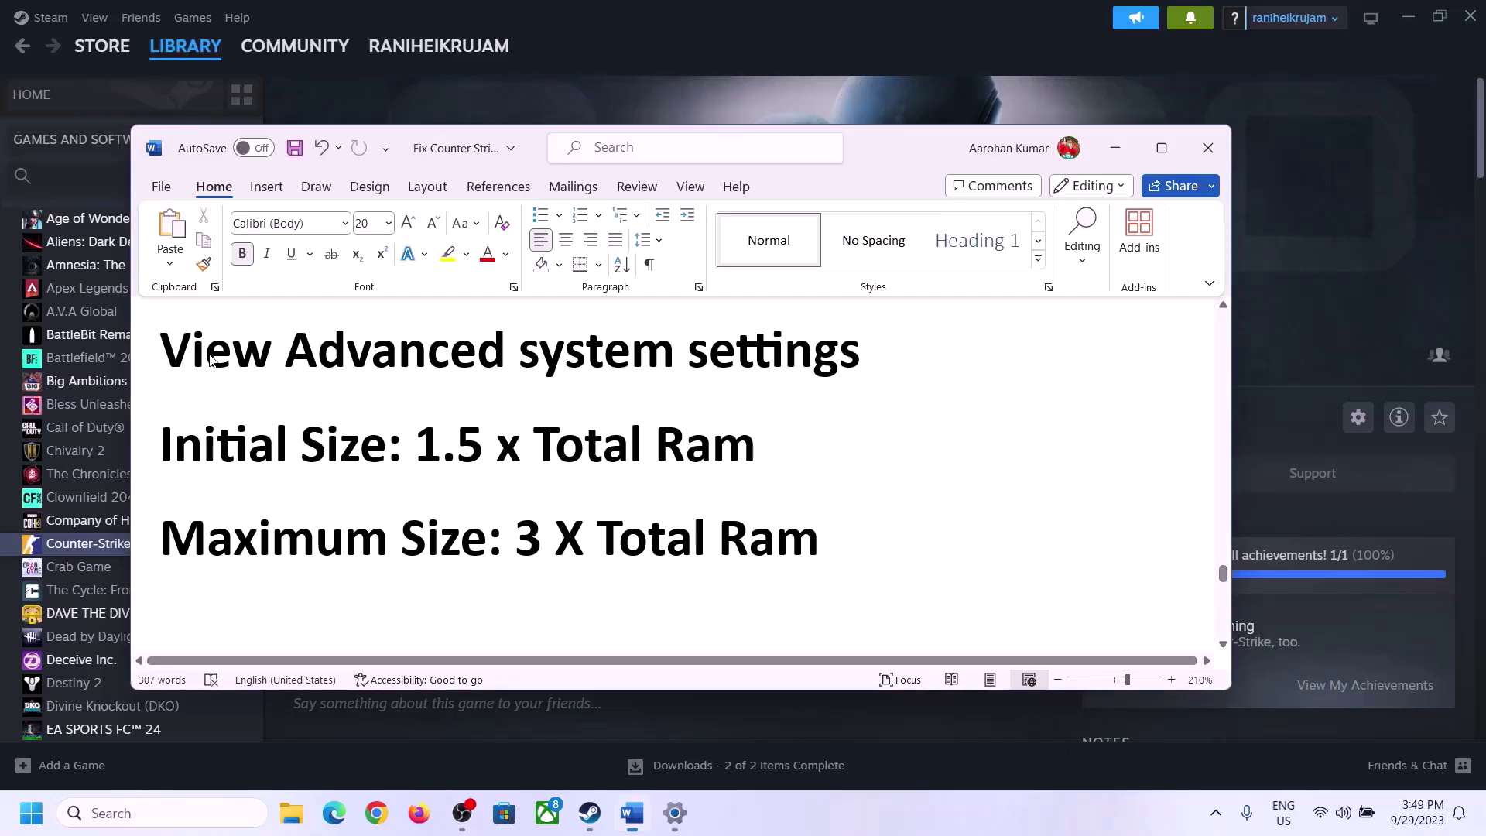
# Highlight "View Advanced system settings" in the Word document, search Windows for Advanced system settings and open the matching Control Panel entry.
pyautogui.moveTo(177, 357); pyautogui.dragTo(812, 373)
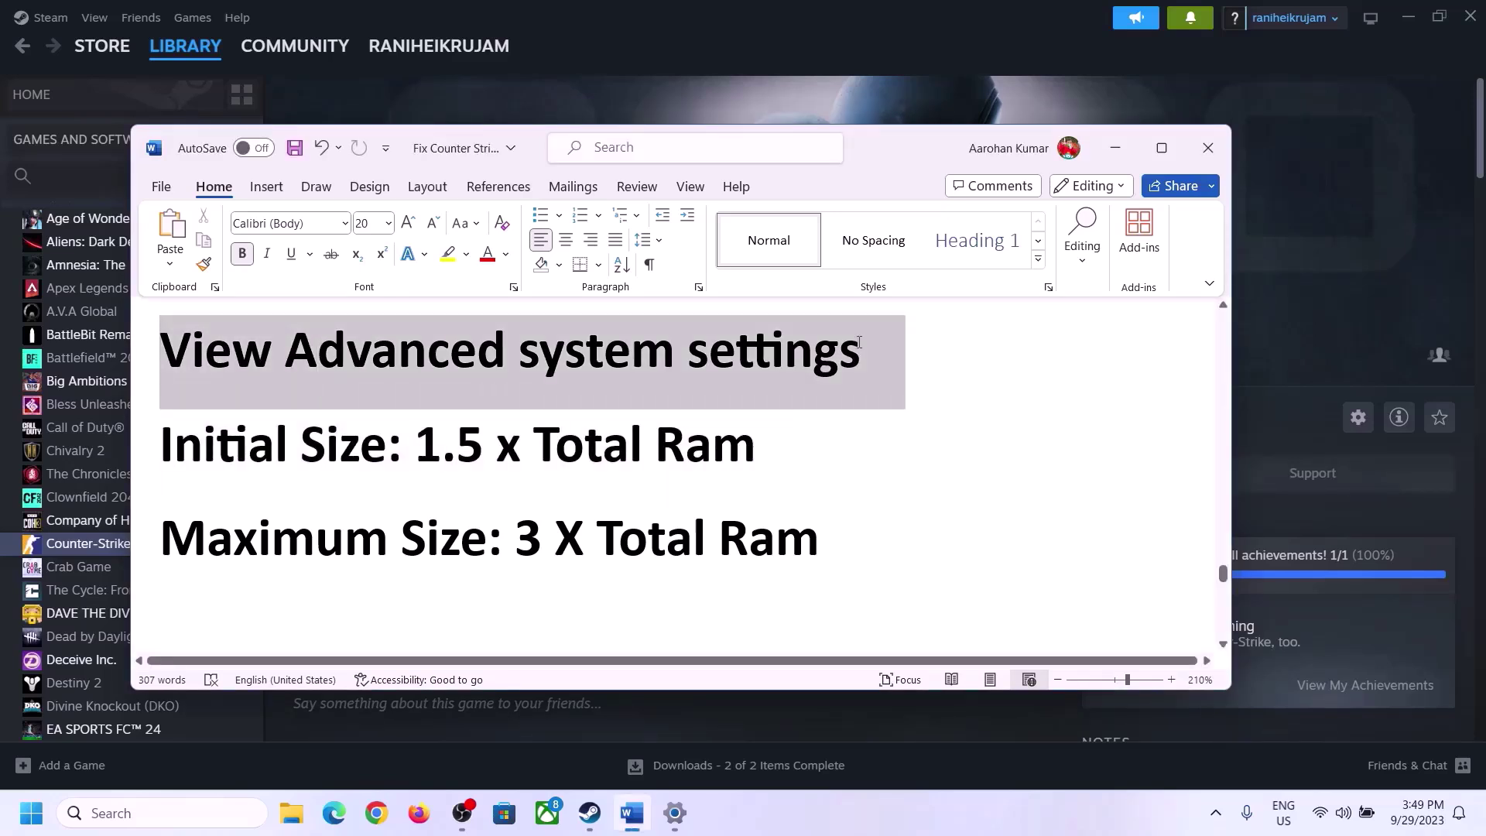
pyautogui.click(177, 812)
pyautogui.write('Advanced system settings')
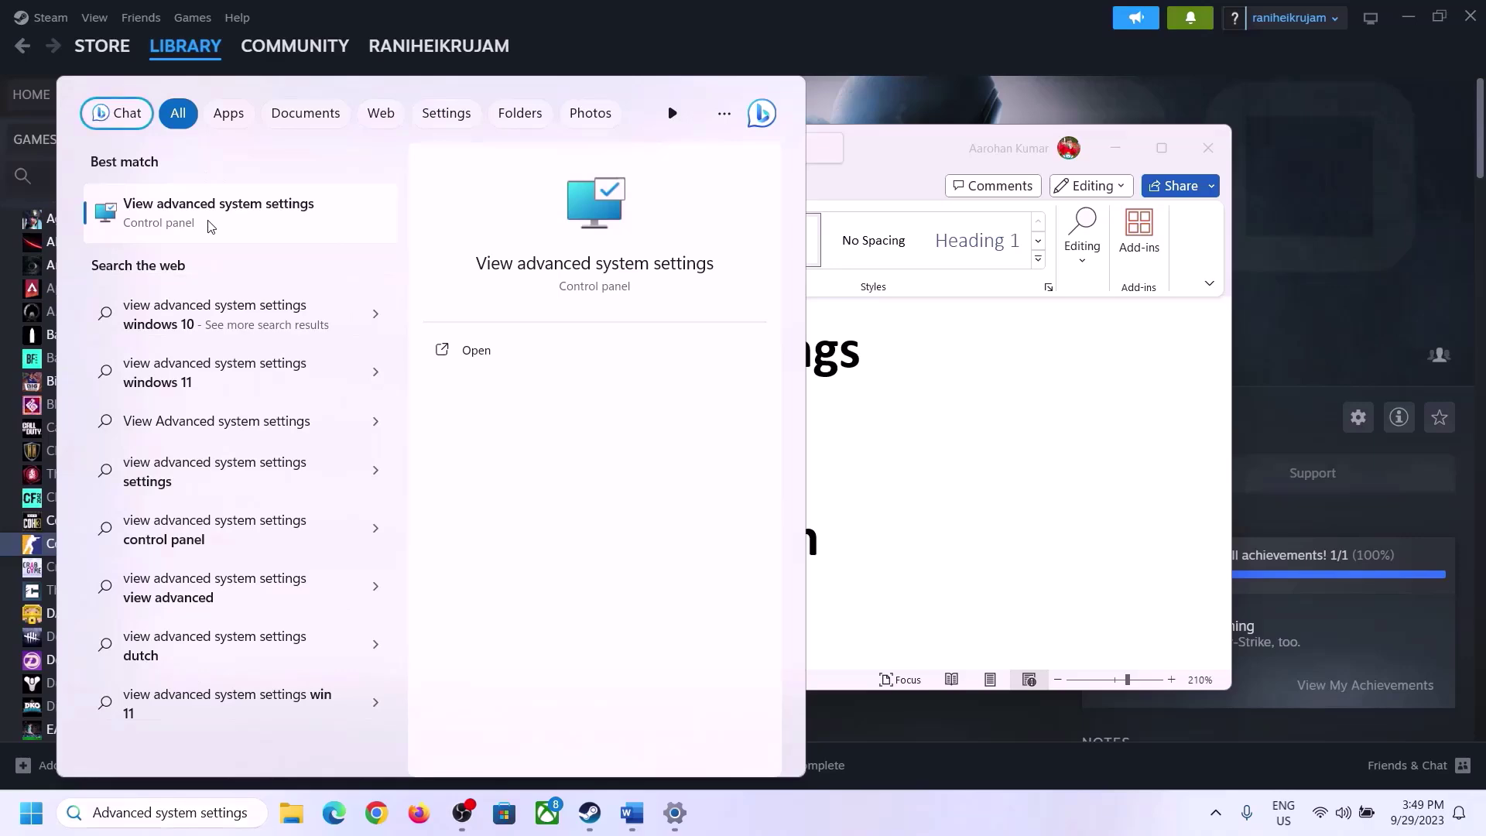
pyautogui.click(210, 225)
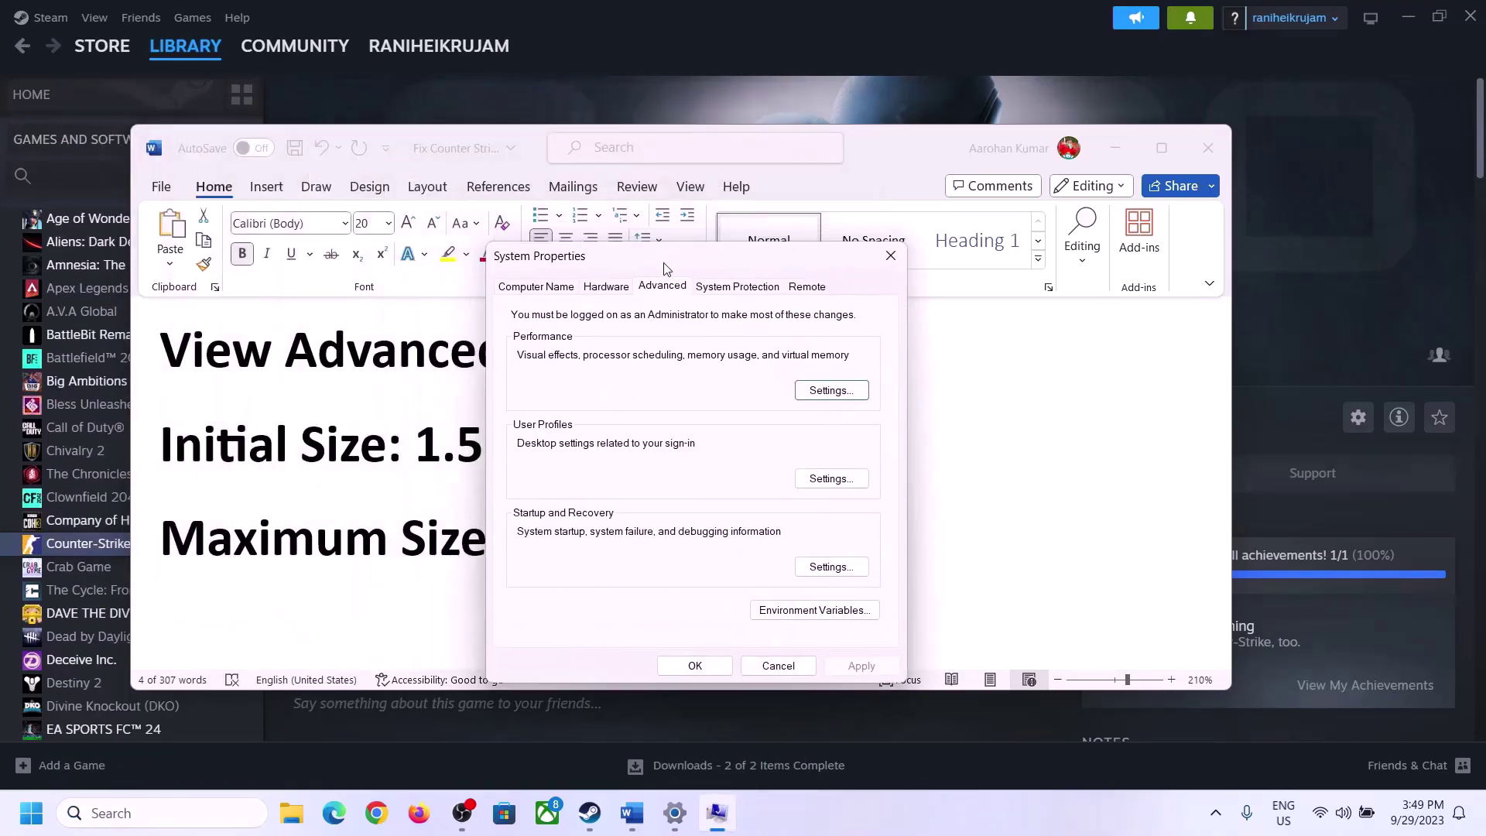
# In the virtual memory settings, turn off automatic paging file management for all drives and choose a custom size for drive C.
pyautogui.click(831, 391)
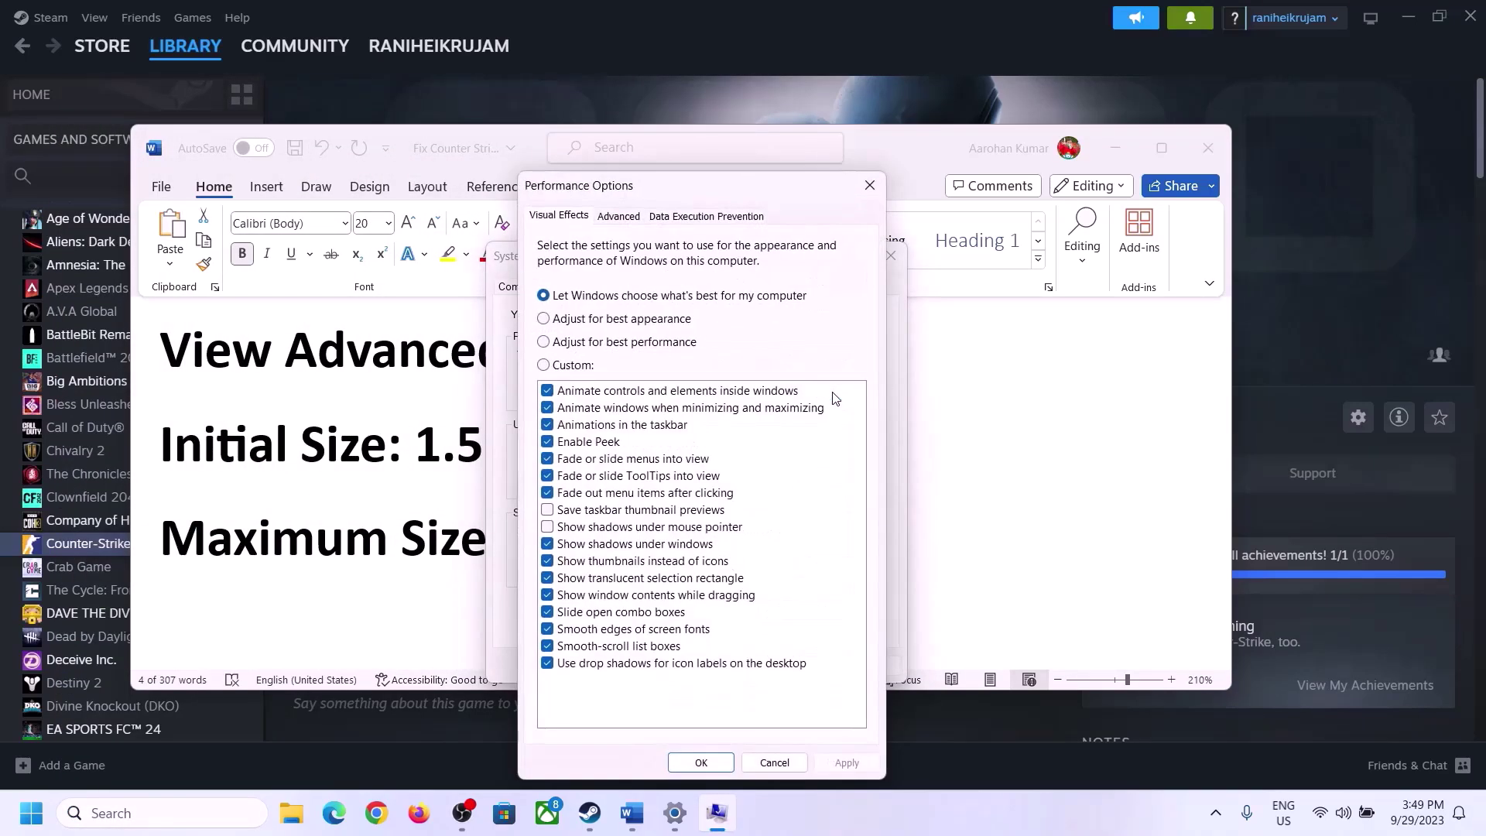
pyautogui.click(628, 225)
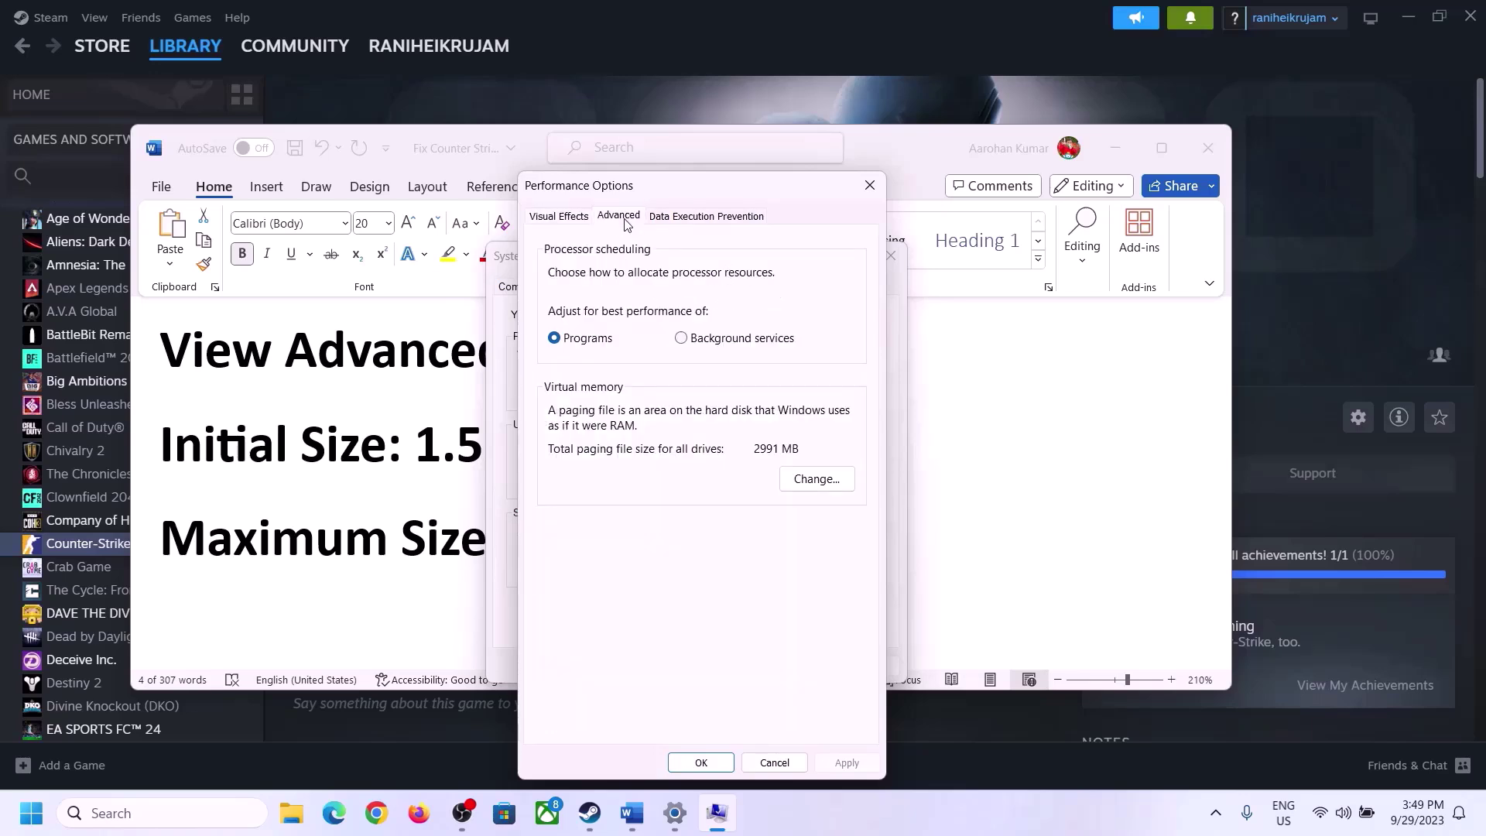
pyautogui.click(820, 478)
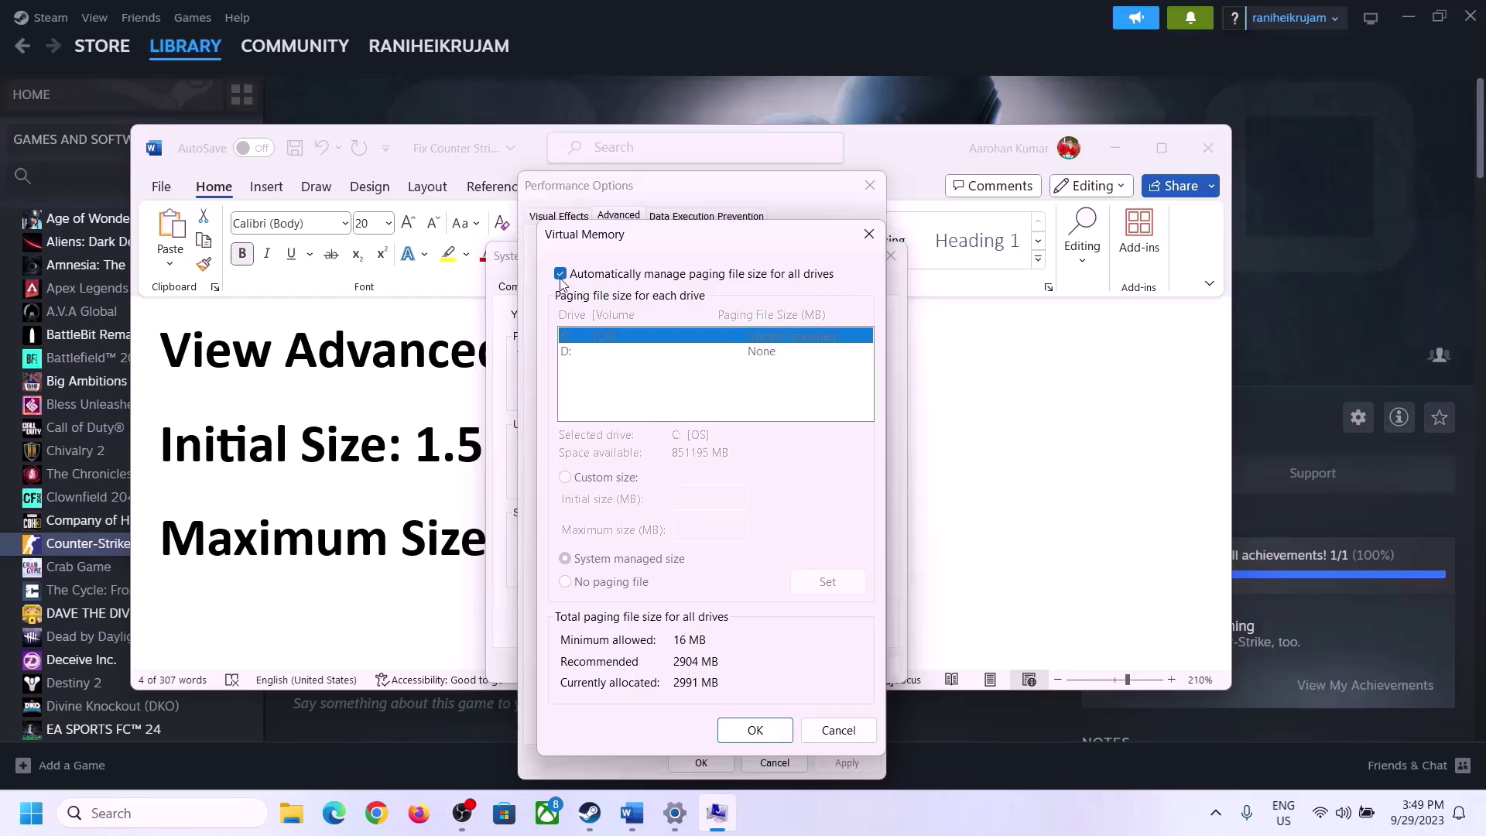
pyautogui.click(560, 274)
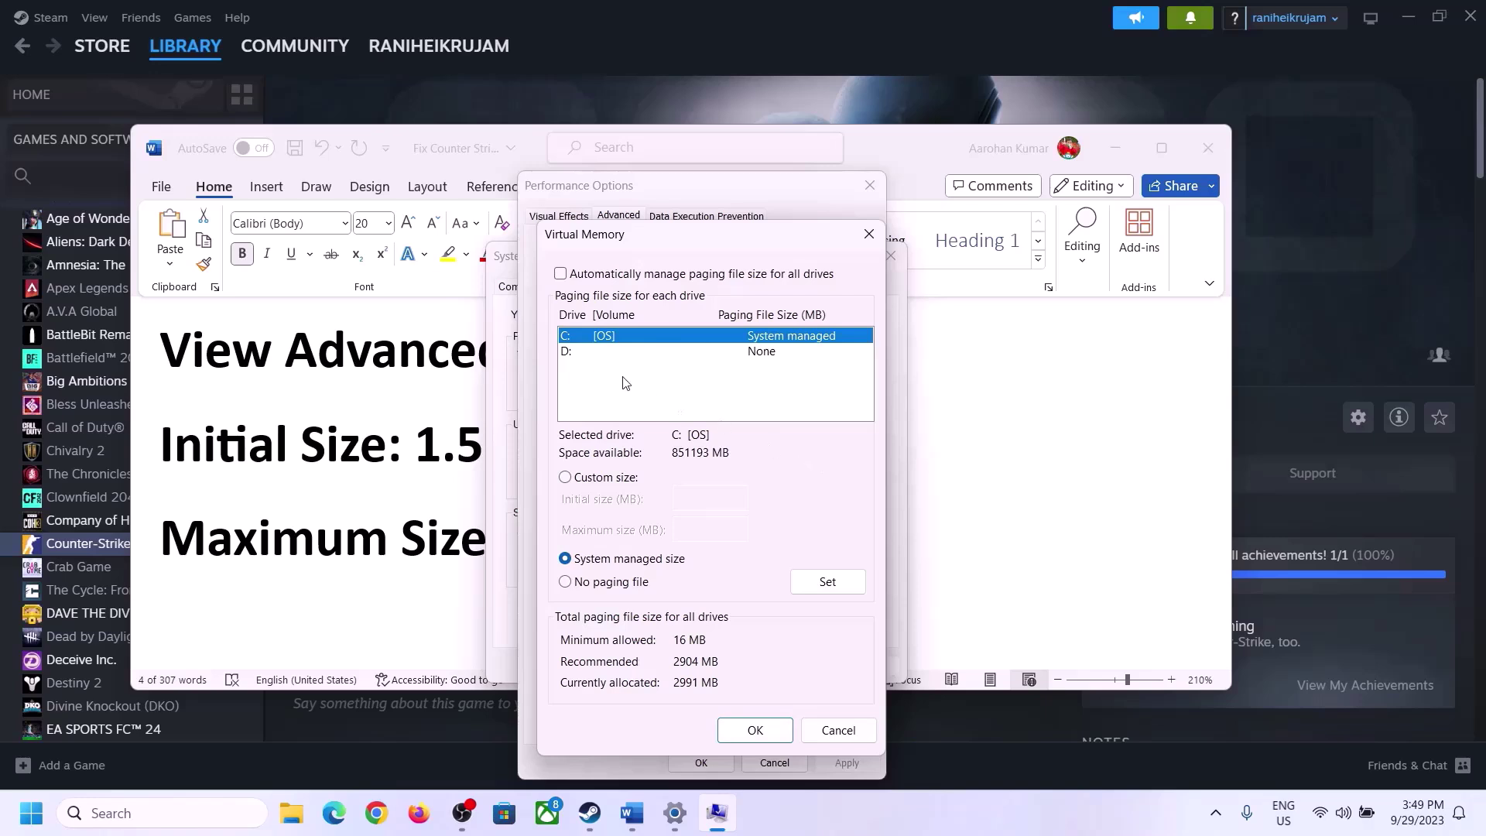
pyautogui.click(565, 478)
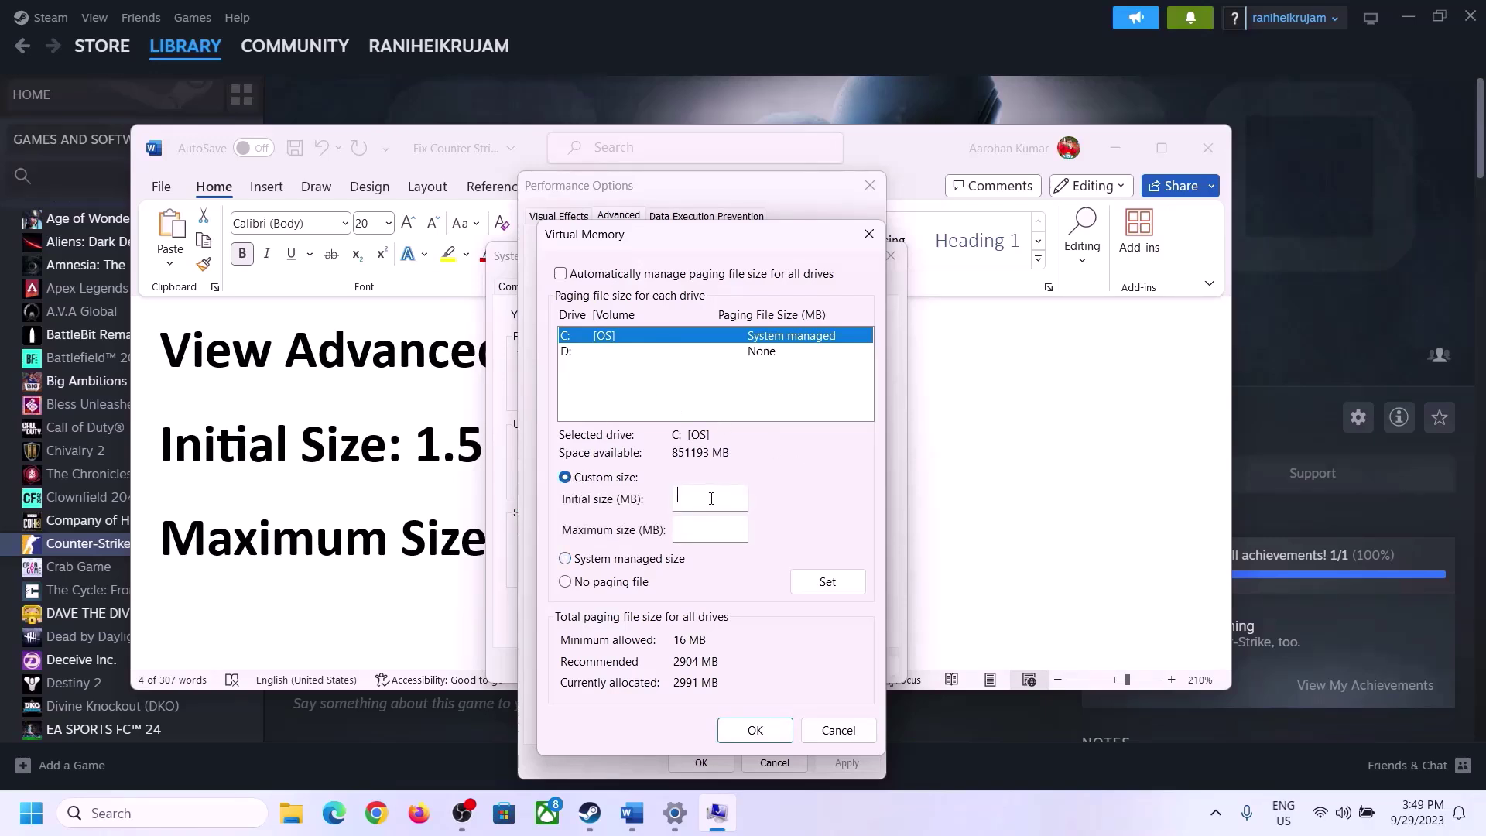
# Highlight "1.5 x Total Ram" in Word, look up the installed RAM on the System About page in Settings, and return to Virtual Memory.
pyautogui.click(413, 458)
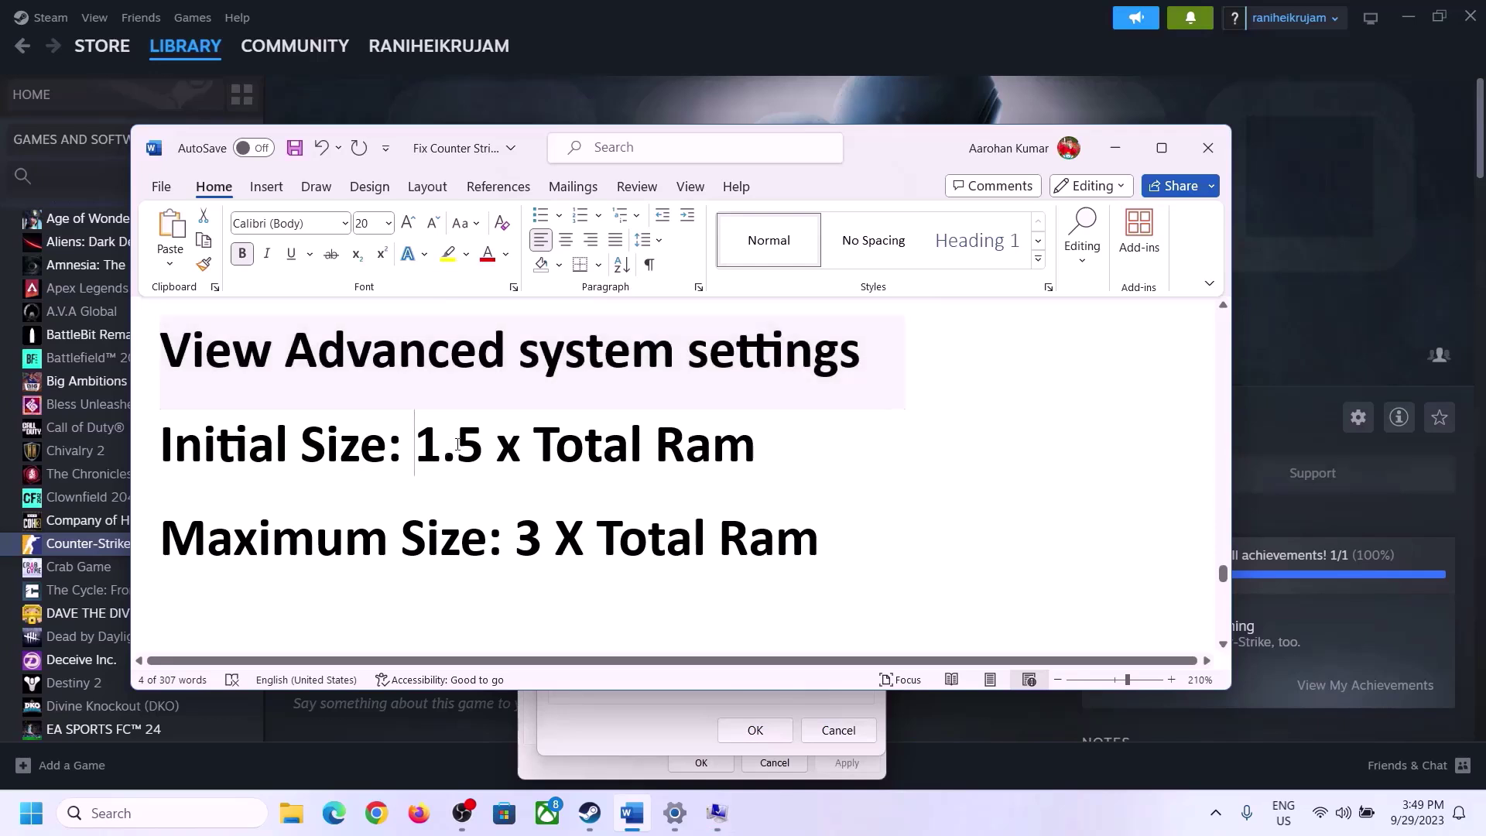
pyautogui.moveTo(458, 444); pyautogui.dragTo(767, 456)
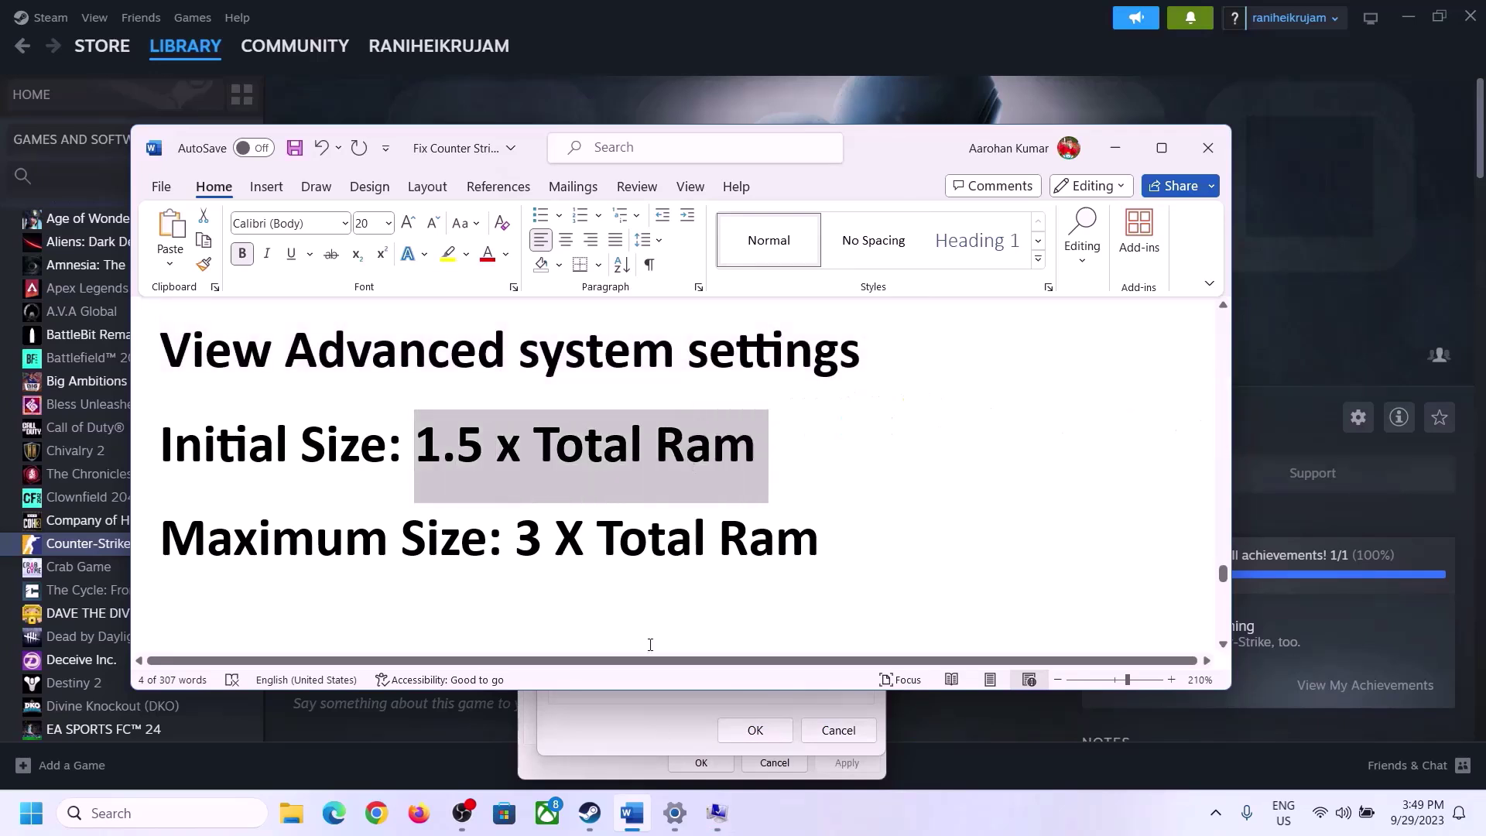
pyautogui.click(675, 816)
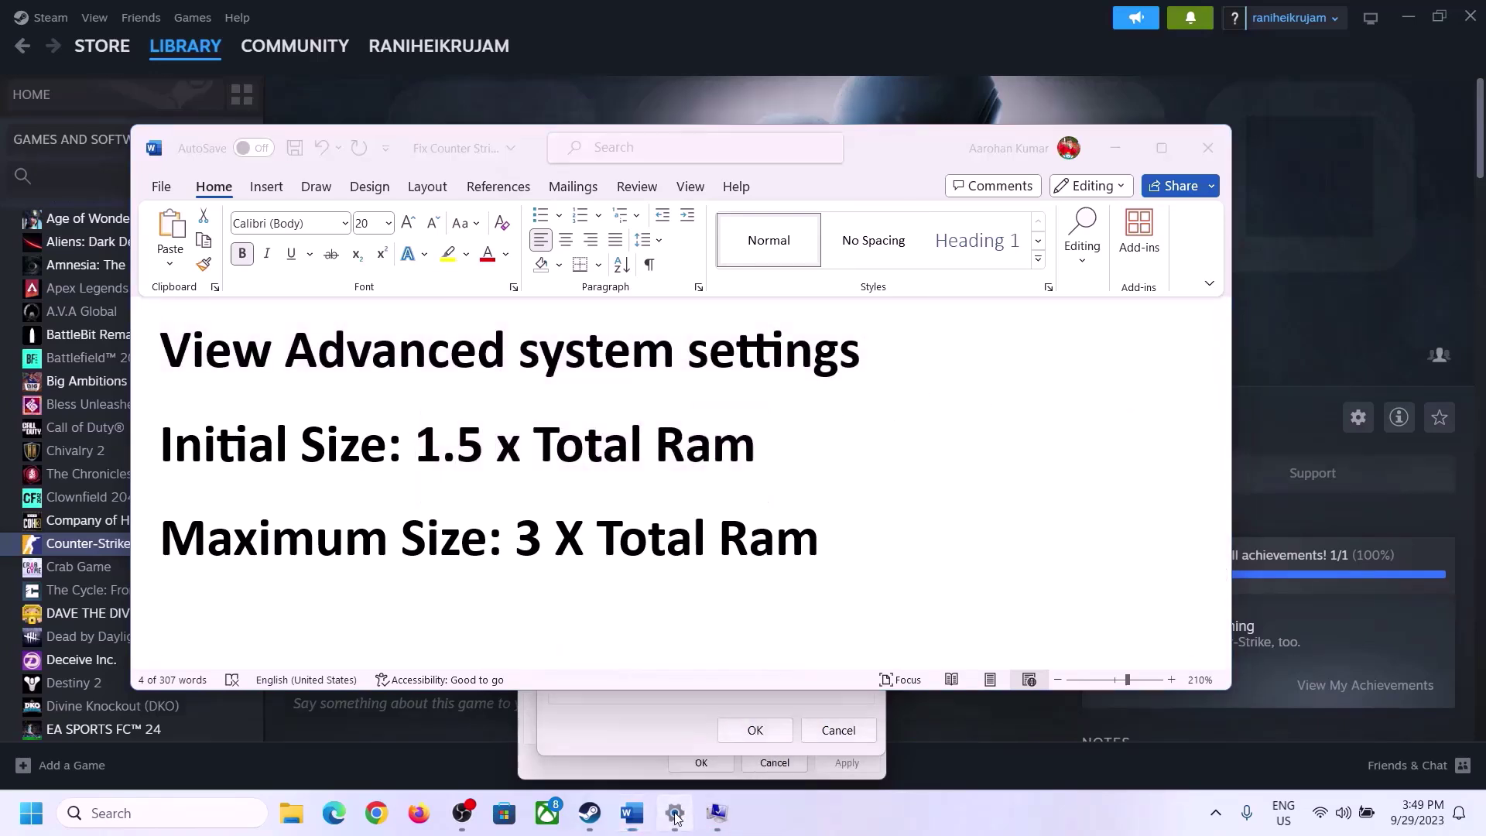
pyautogui.click(68, 263)
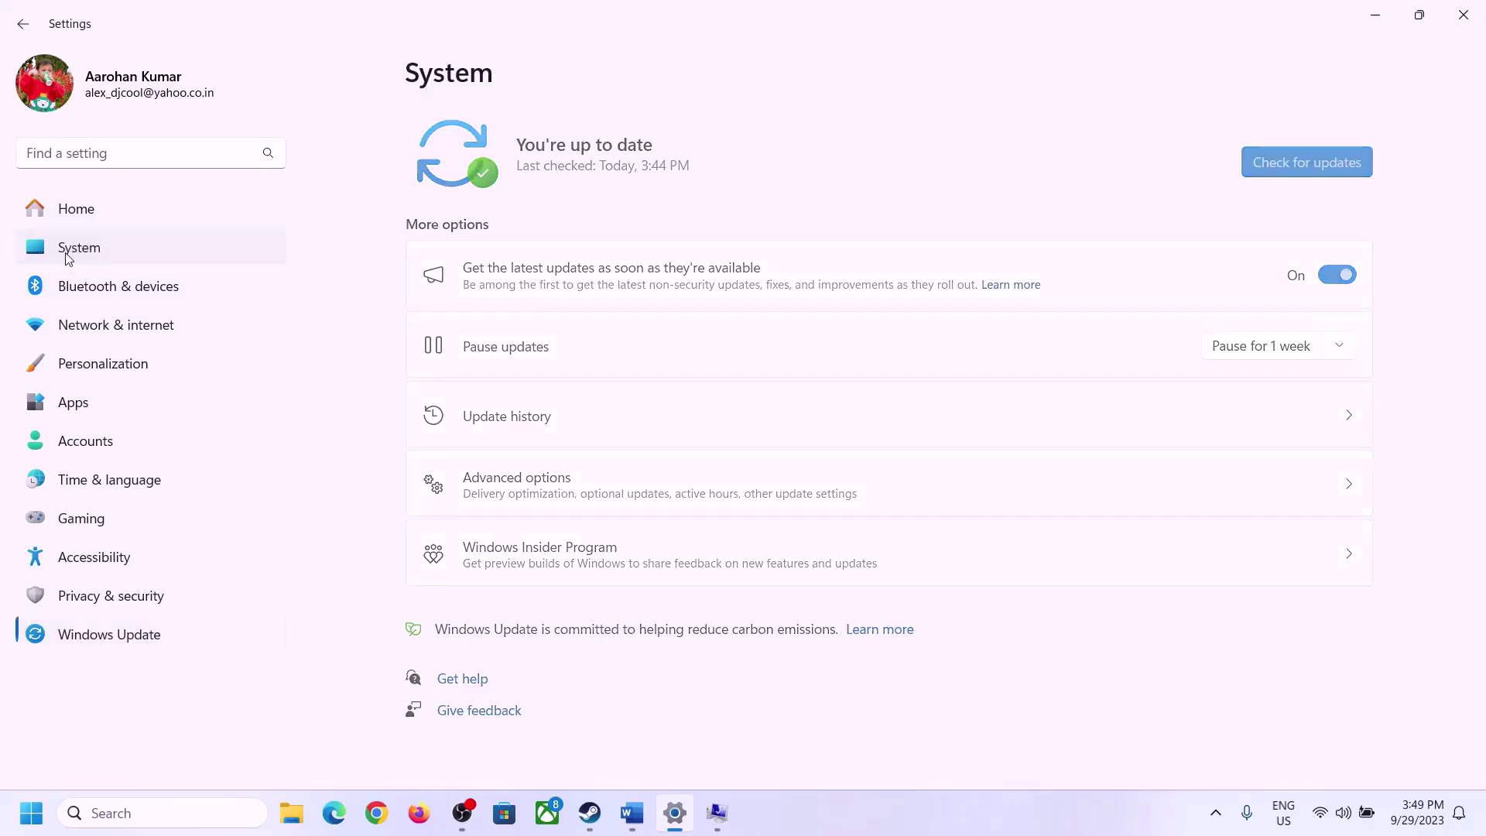
pyautogui.scroll(-10, 607, 392)
pyautogui.click(489, 728)
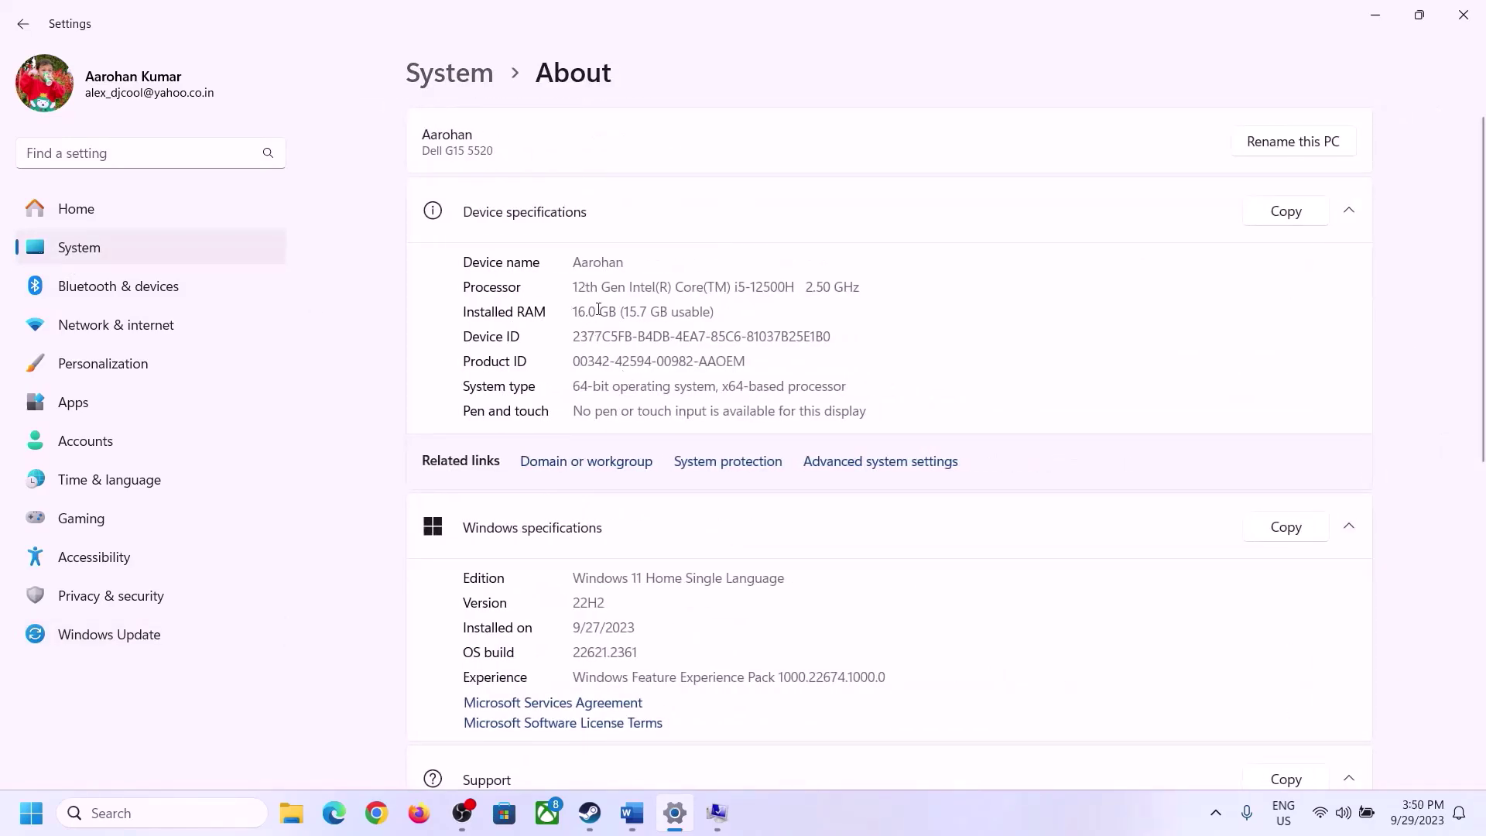
pyautogui.moveTo(585, 310); pyautogui.dragTo(567, 315)
pyautogui.click(597, 313)
pyautogui.moveTo(586, 311); pyautogui.dragTo(566, 312)
pyautogui.click(716, 814)
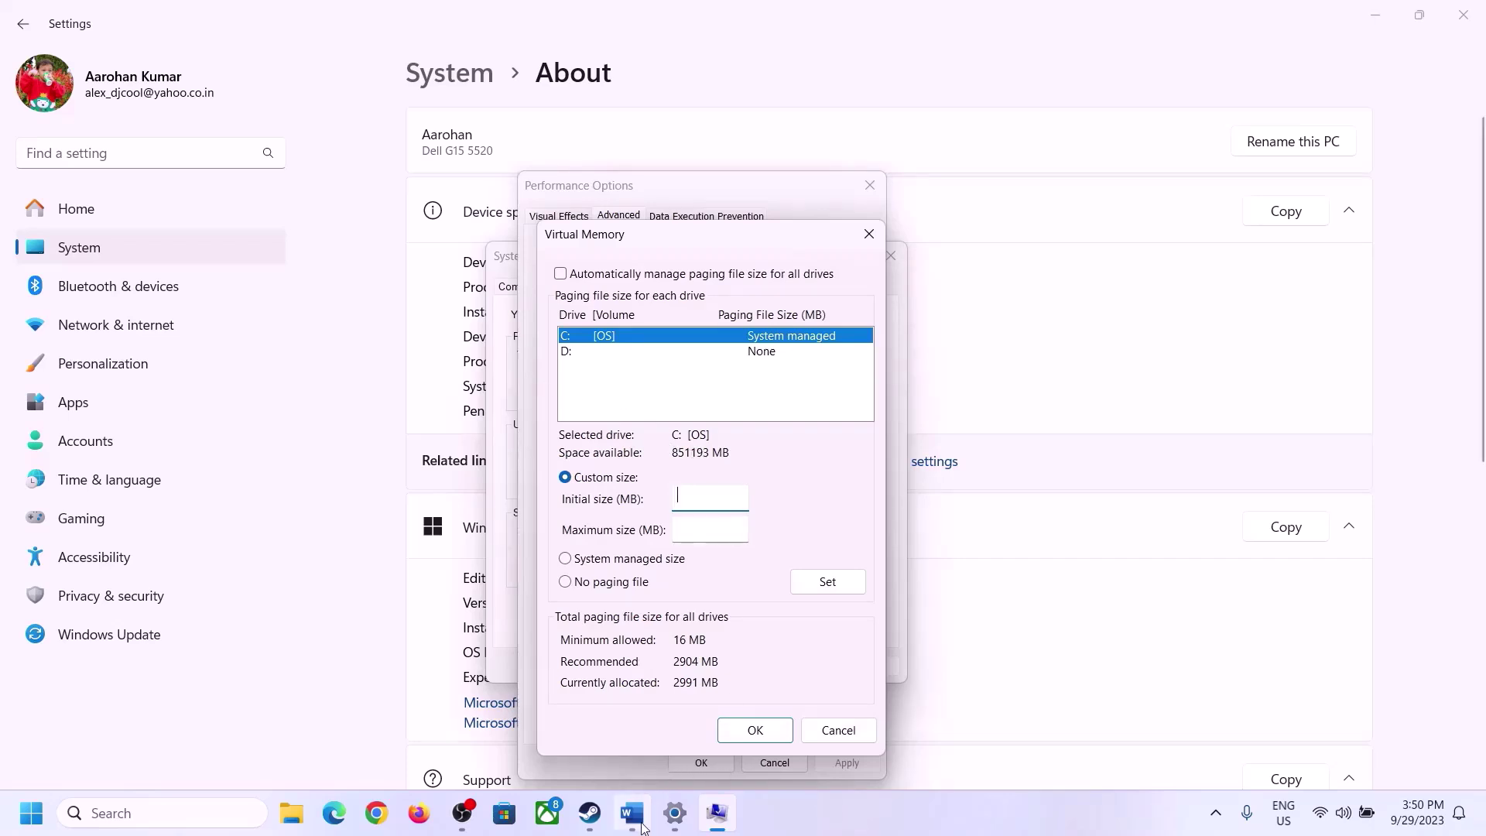
# Launch Calculator with the Run command calc and place it beside the Virtual Memory dialog, with the Word size formulas in view.
pyautogui.press('super+r')
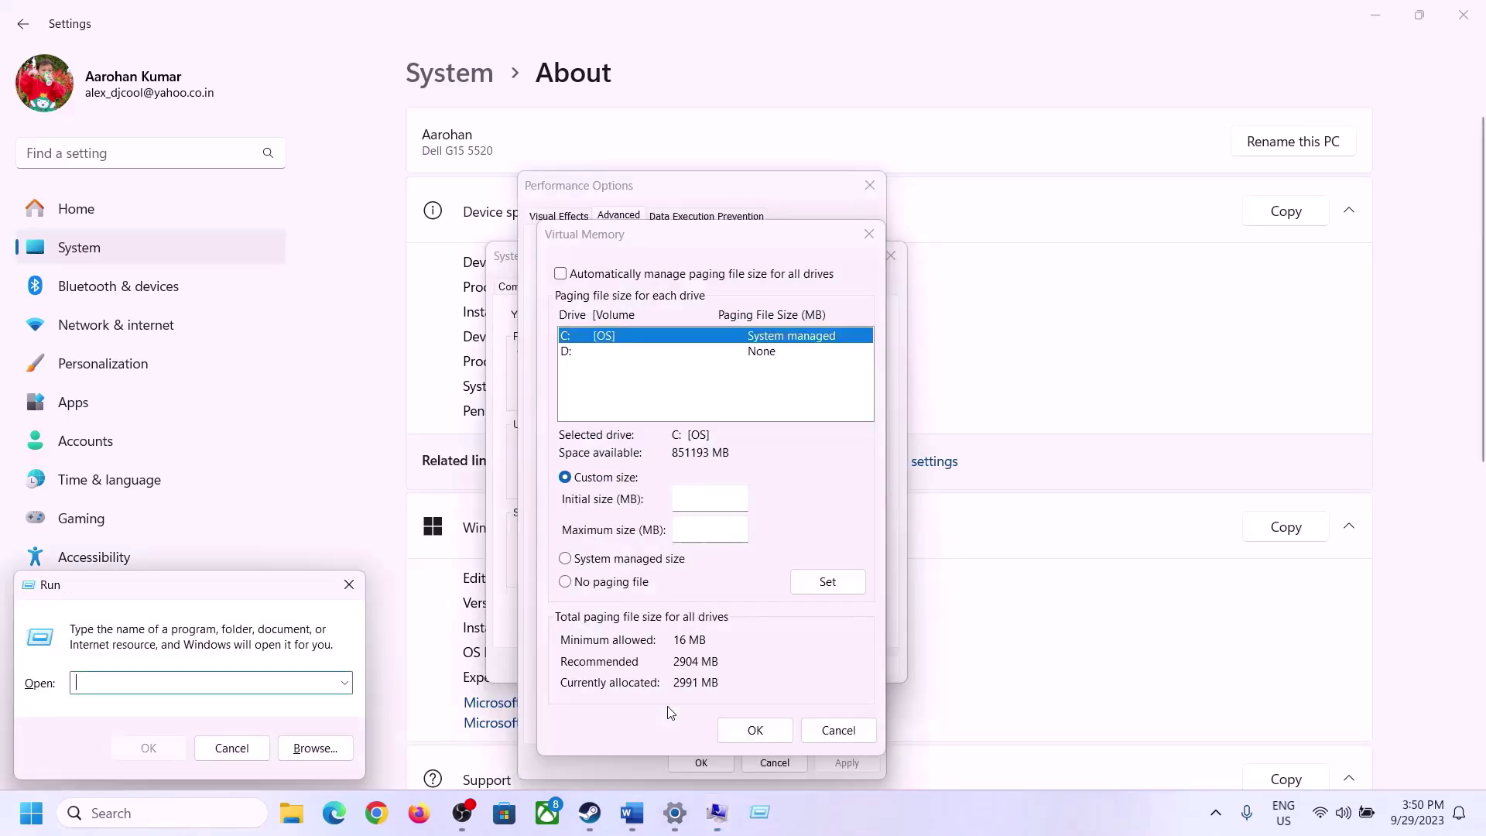
pyautogui.write('ca')
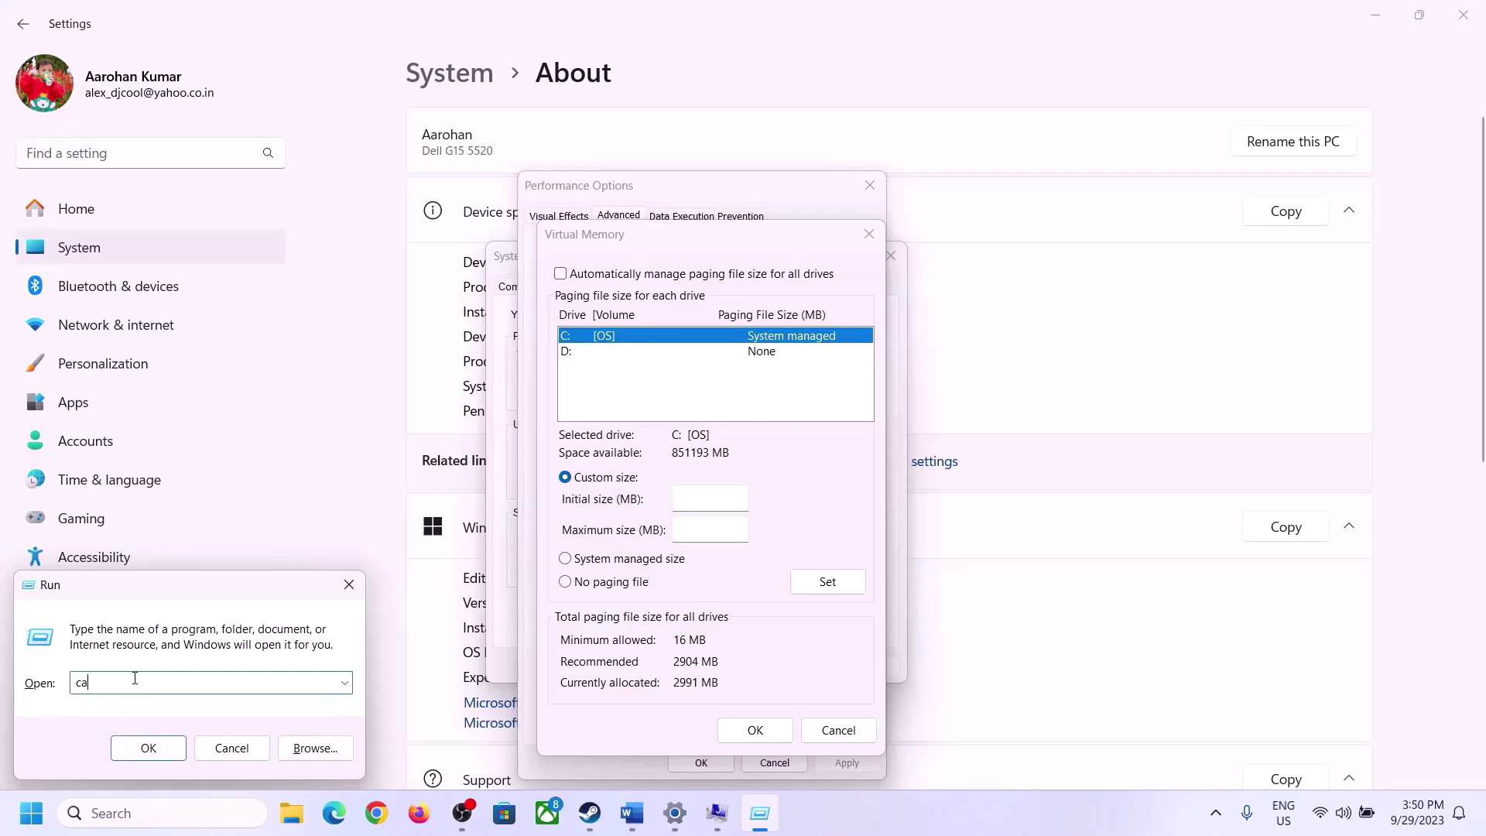
pyautogui.write('lc')
pyautogui.click(148, 748)
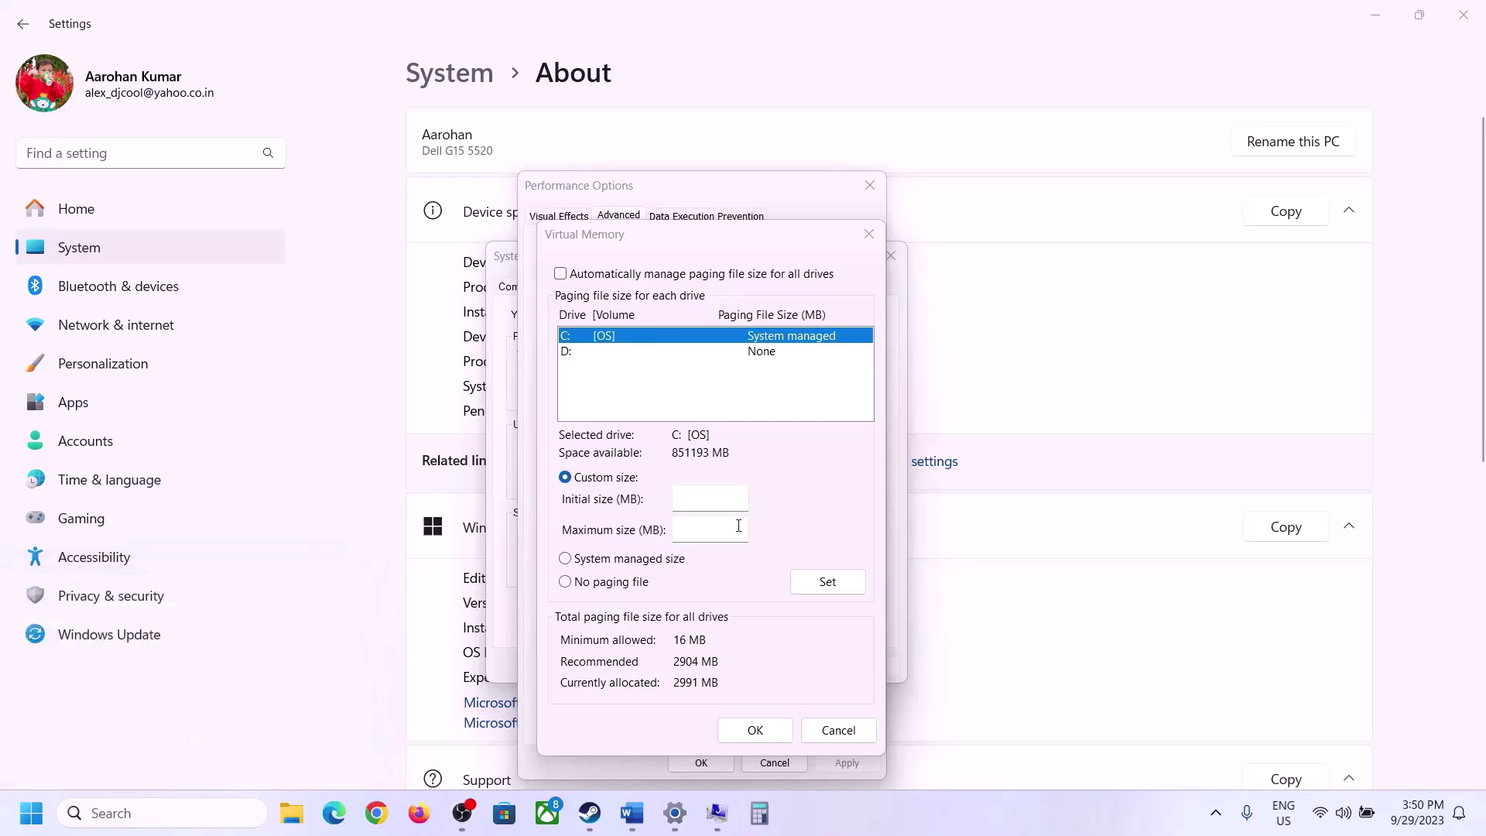
pyautogui.moveTo(189, 26); pyautogui.dragTo(1088, 253)
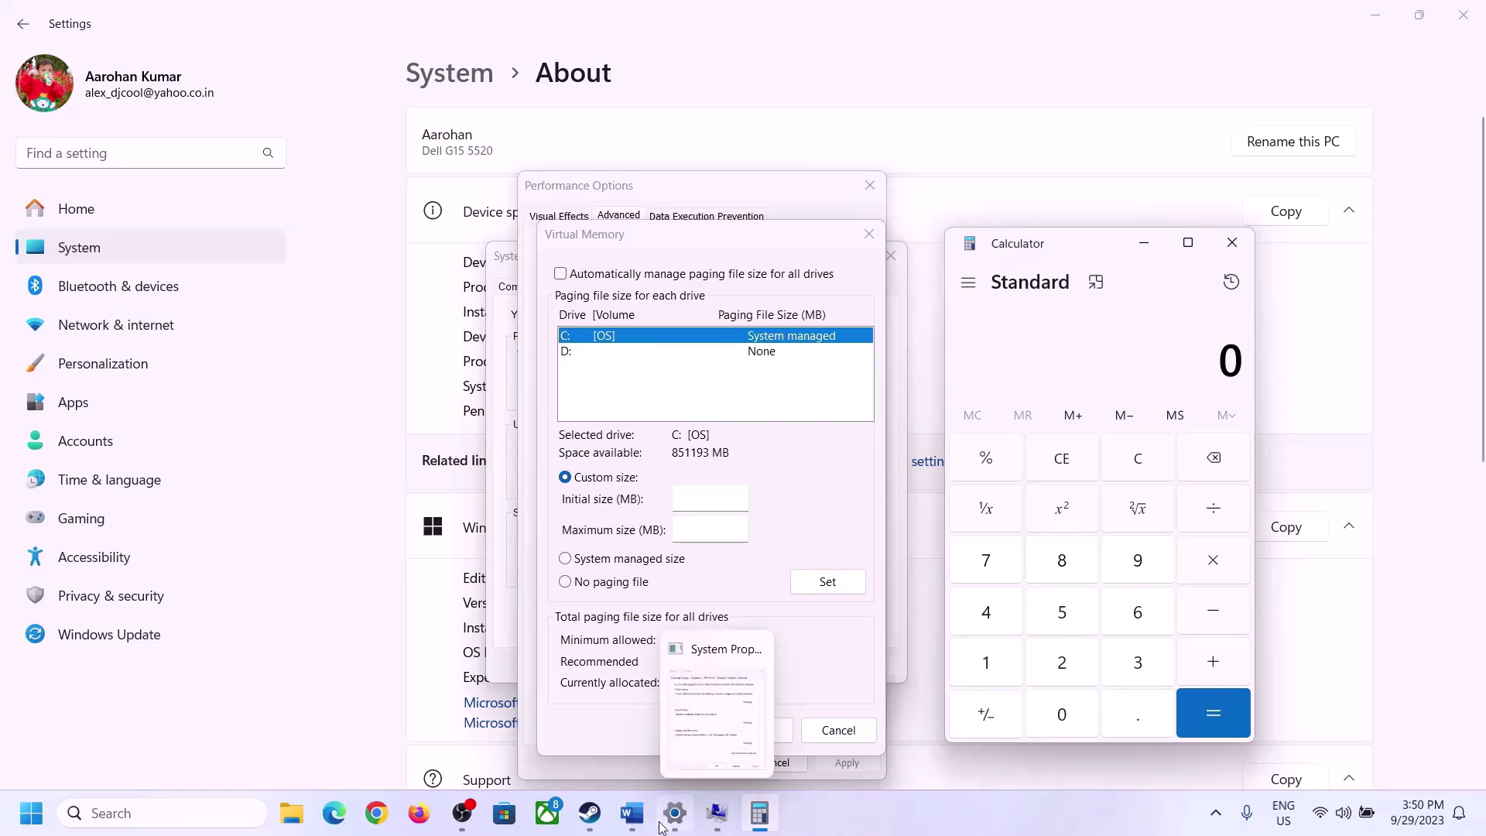
pyautogui.click(632, 816)
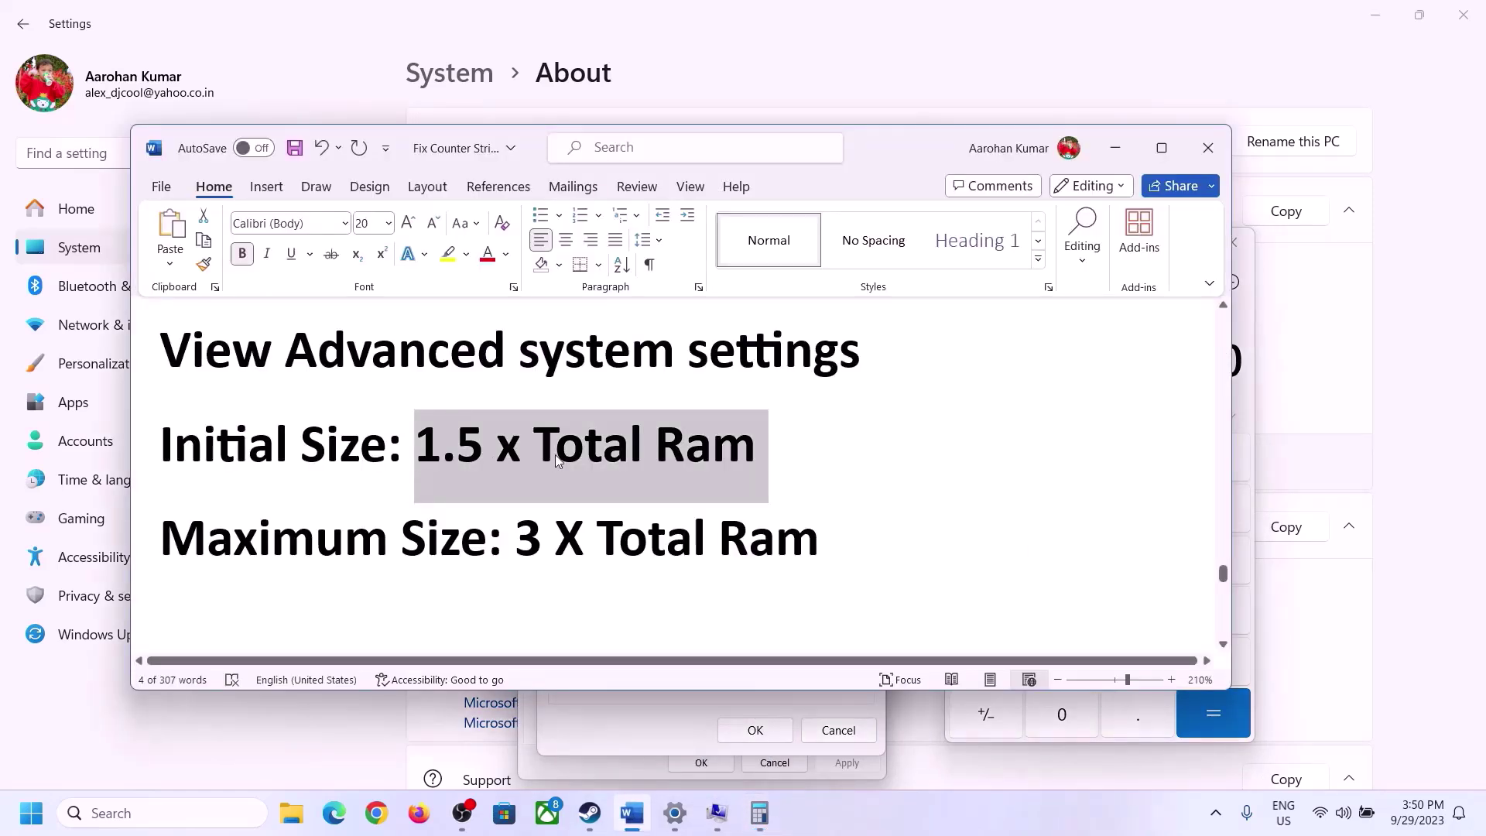
pyautogui.click(775, 813)
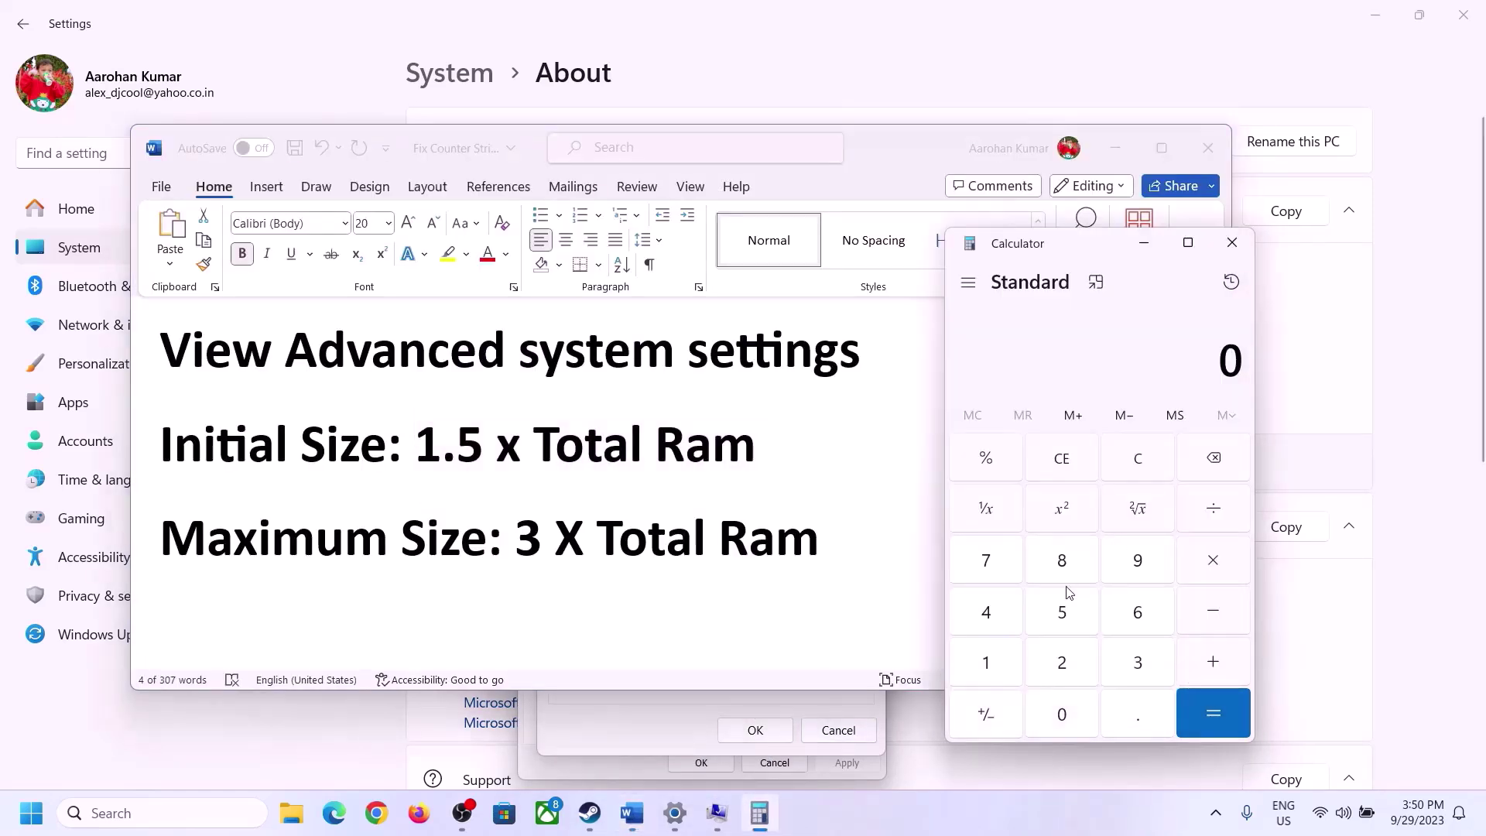
# Convert the installed RAM to megabytes in Calculator by multiplying 16 by 1024.
pyautogui.click(989, 665)
pyautogui.click(1133, 625)
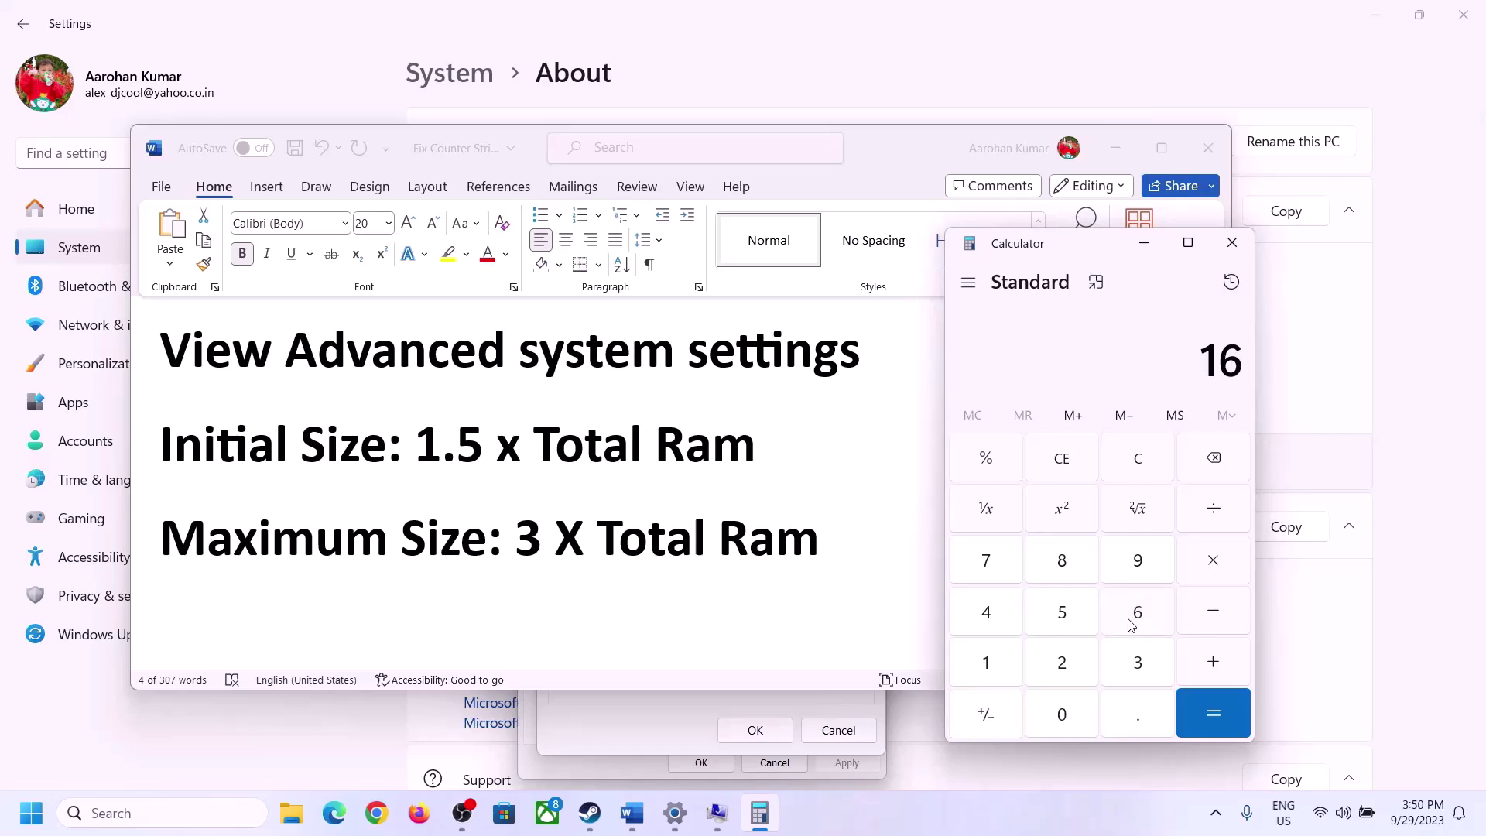
pyautogui.click(1142, 472)
pyautogui.click(995, 663)
pyautogui.click(1119, 622)
pyautogui.click(1214, 571)
pyautogui.click(983, 667)
pyautogui.click(1064, 723)
pyautogui.click(1062, 663)
pyautogui.click(991, 619)
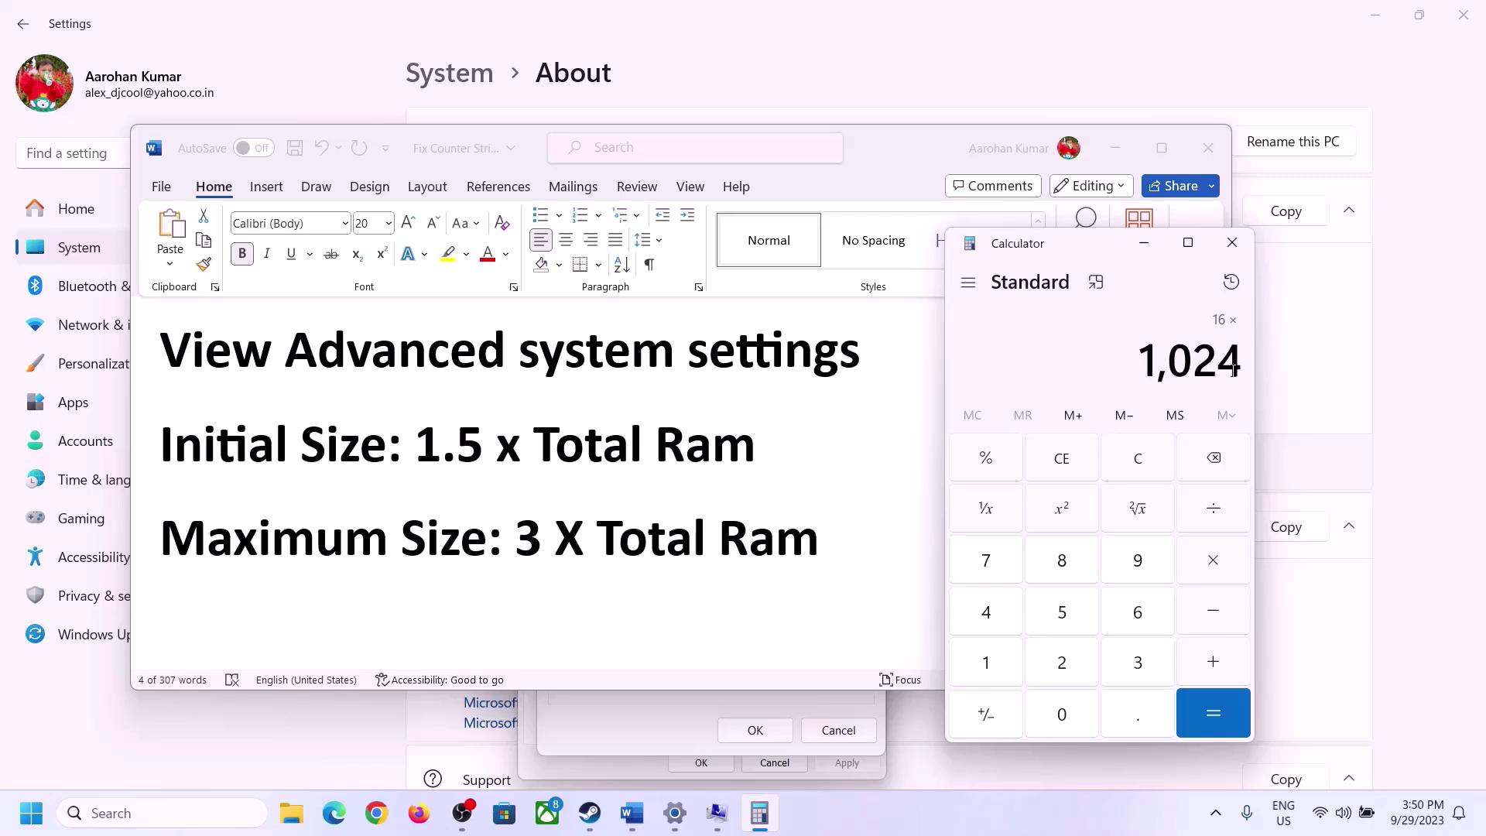
pyautogui.click(1214, 720)
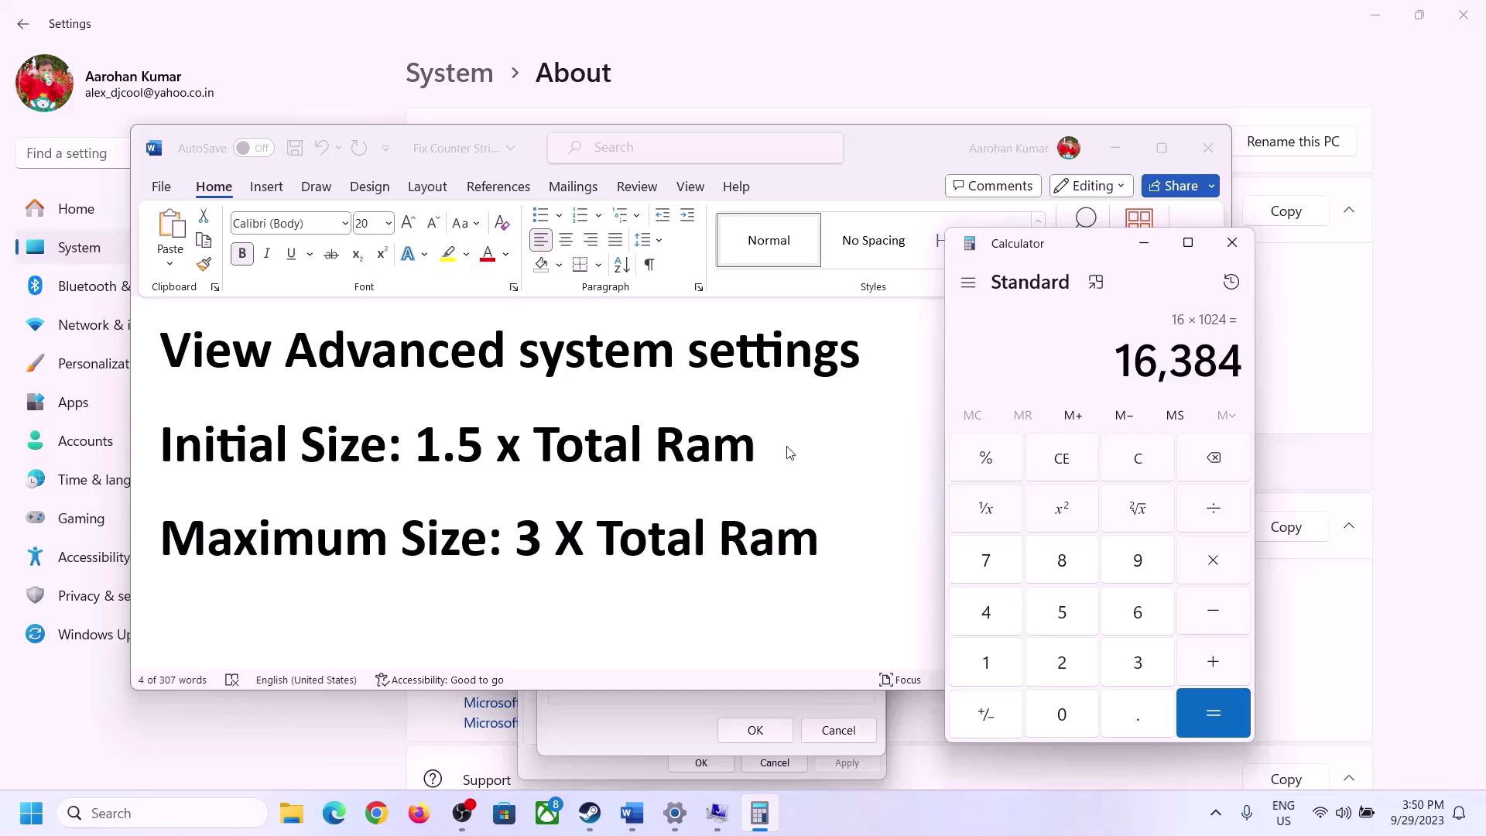
# Multiply the RAM size in megabytes by 1.5 in Calculator to get the initial paging file size.
pyautogui.click(1218, 567)
pyautogui.click(997, 665)
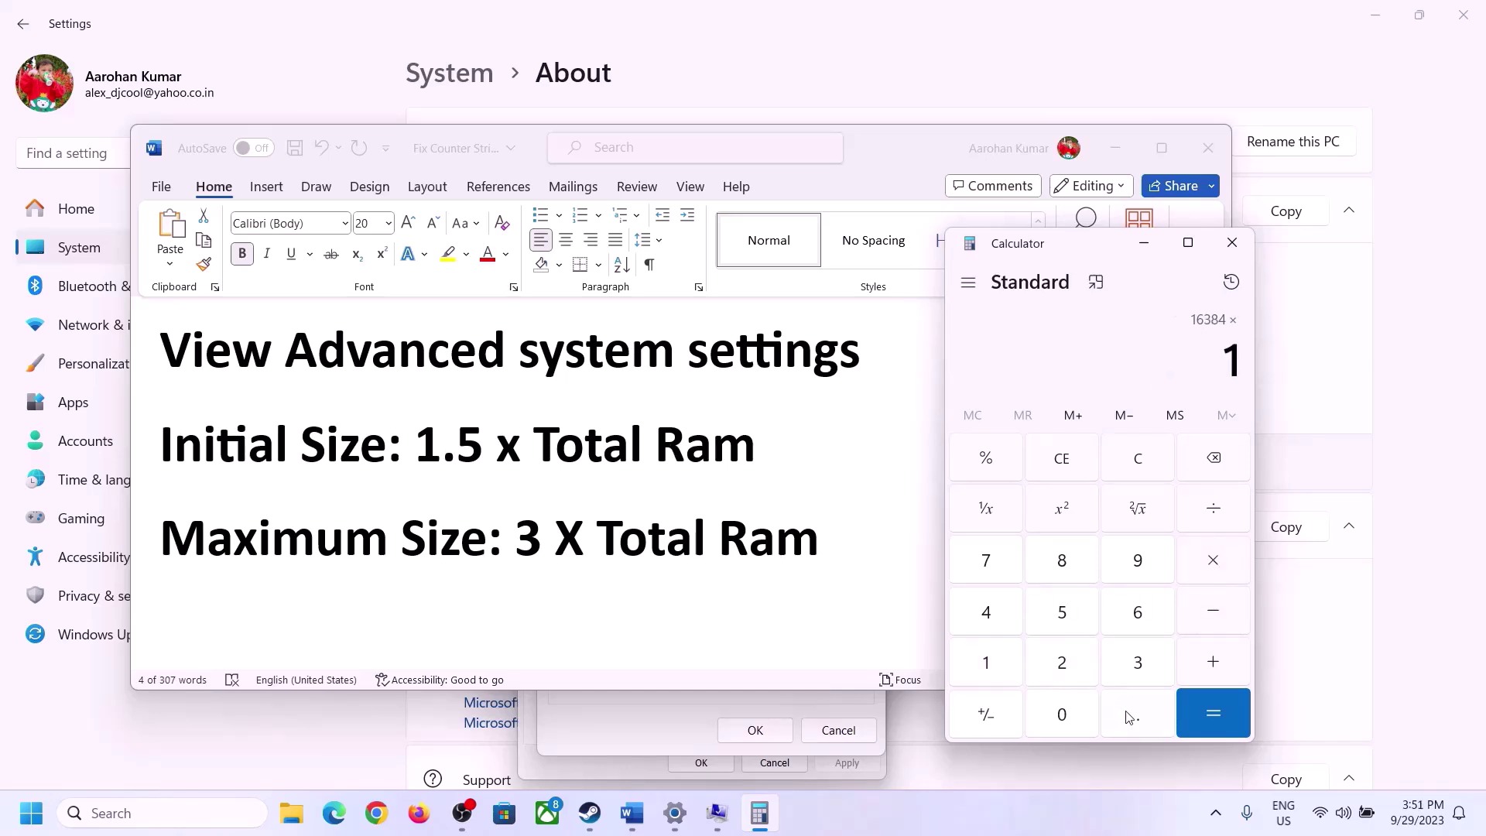
pyautogui.click(1131, 712)
pyautogui.click(1062, 612)
pyautogui.click(1213, 708)
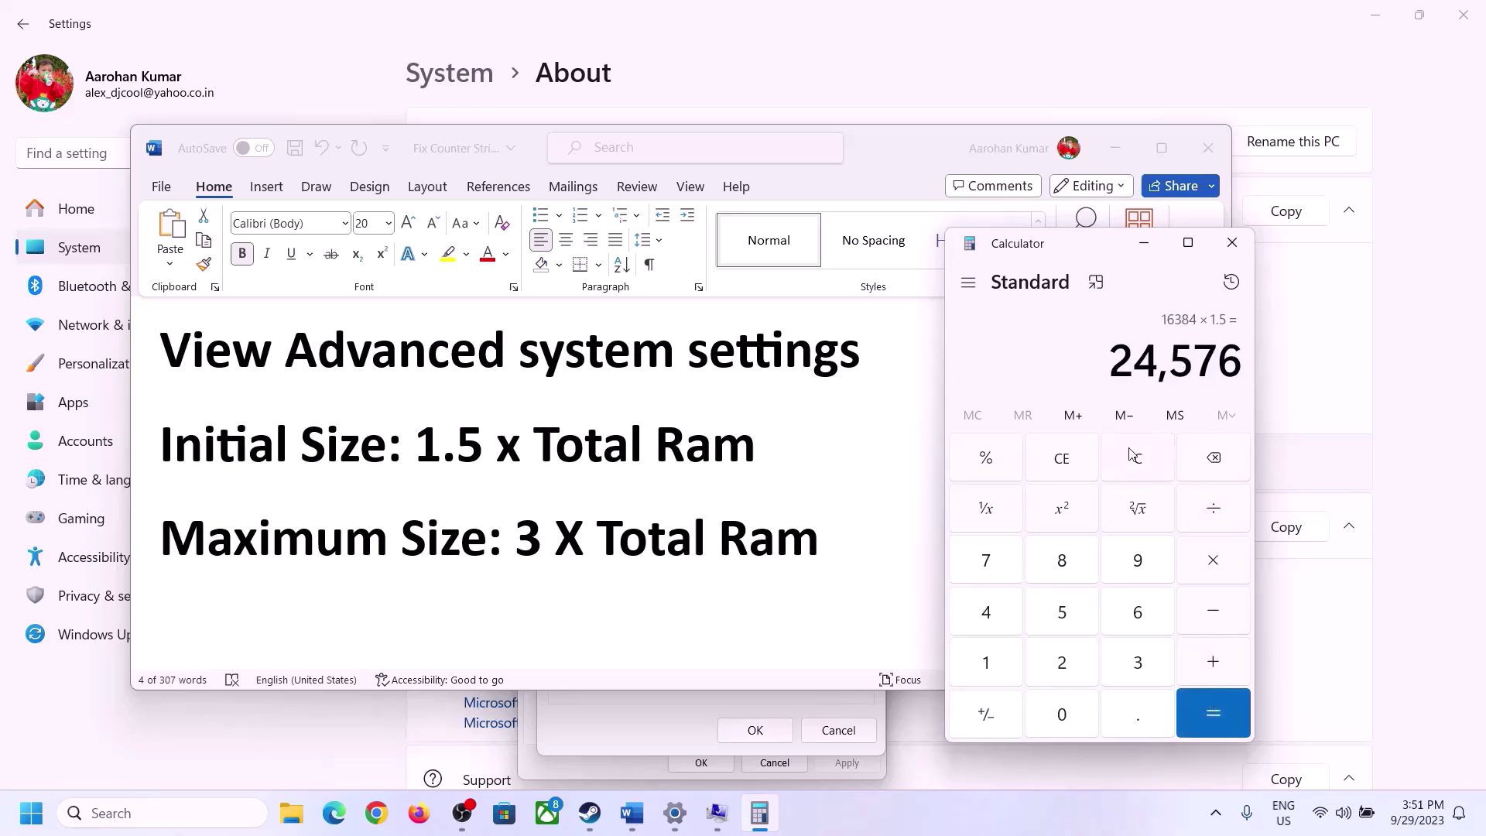
# Return to Virtual Memory and set the custom initial paging file size for drive C to 24576 MB.
pyautogui.click(686, 698)
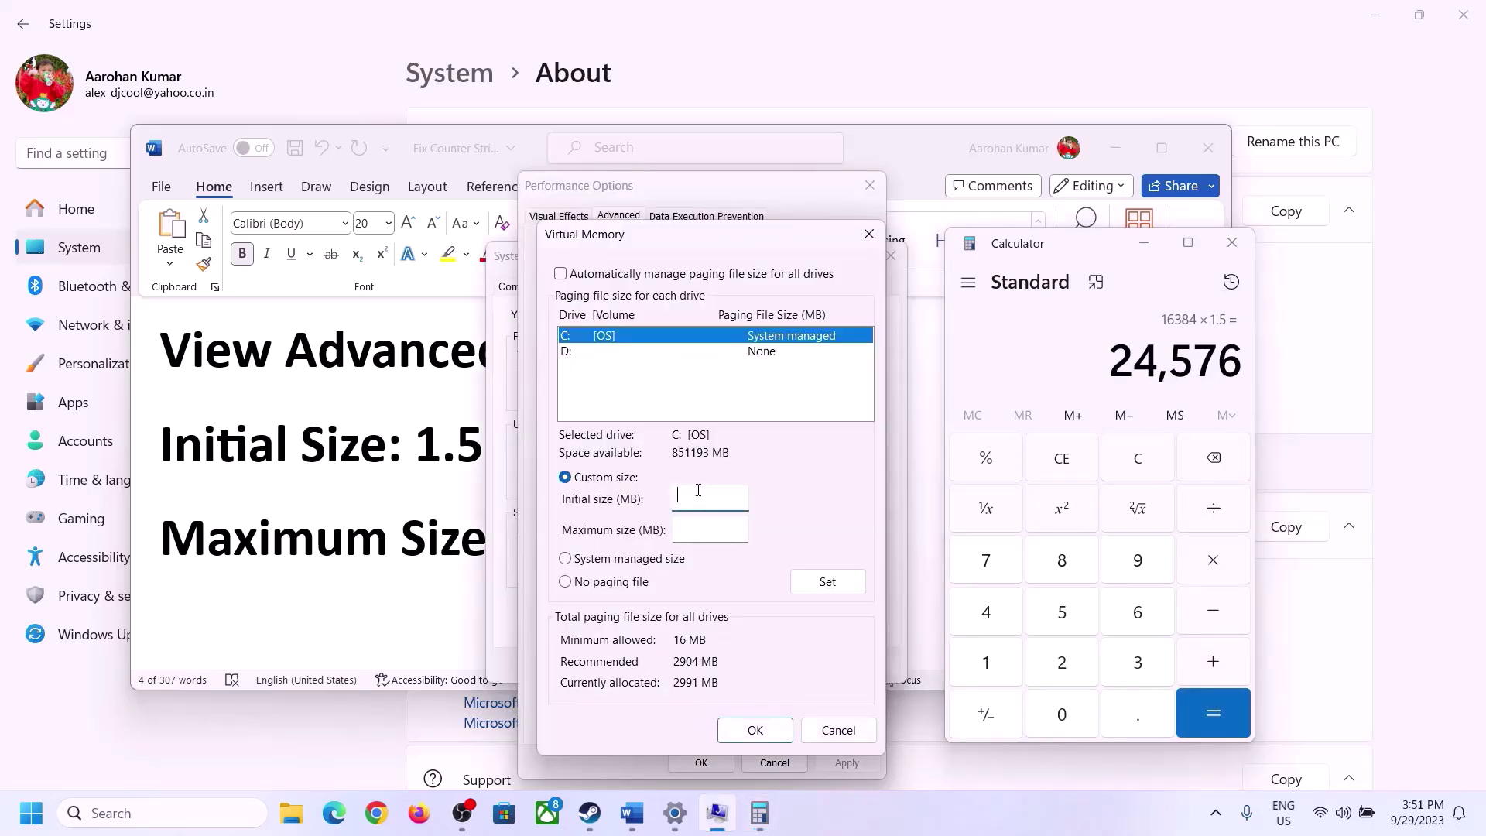
pyautogui.write('24576')
pyautogui.click(744, 528)
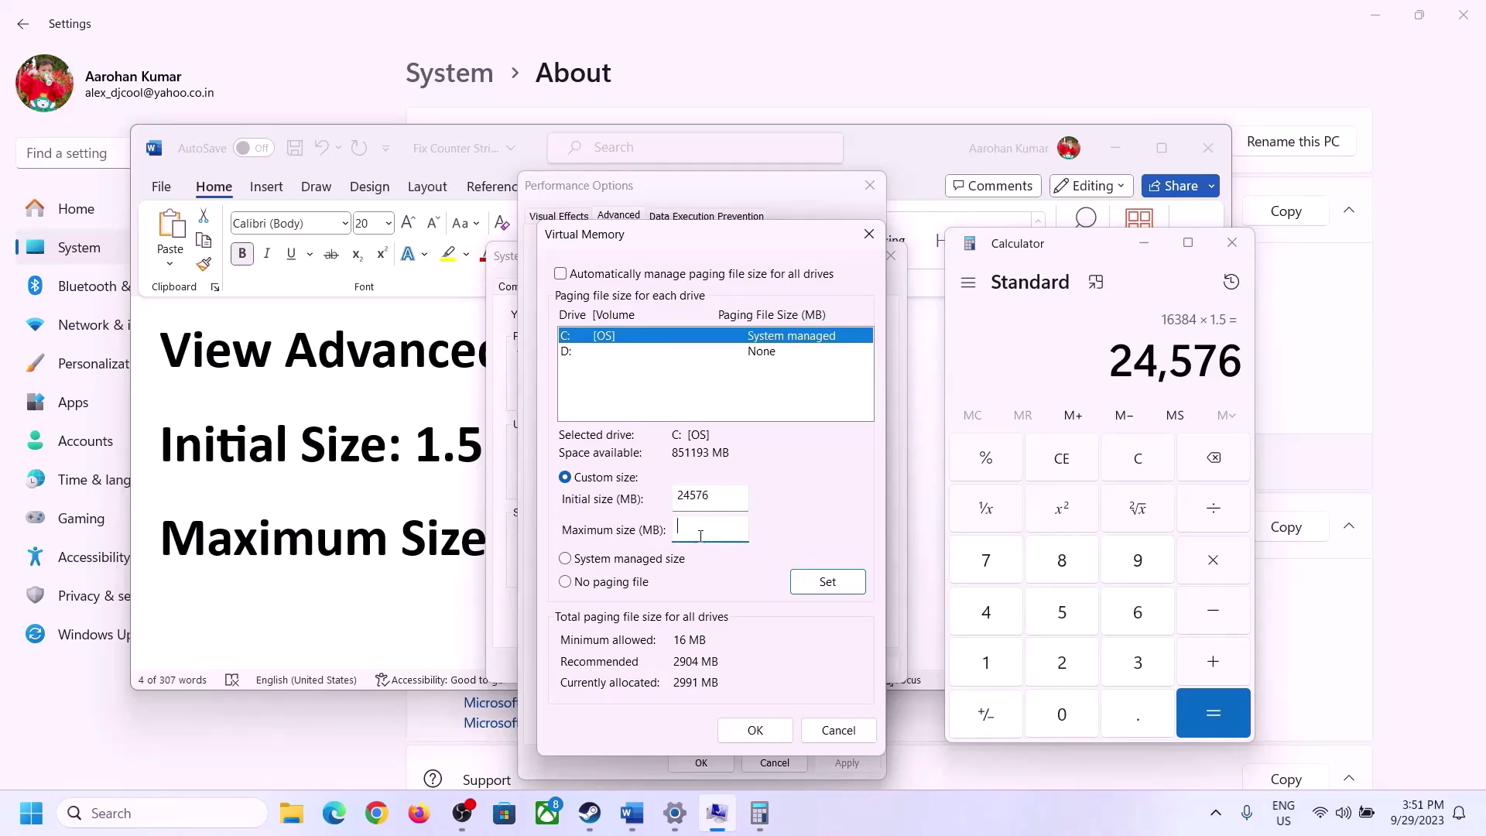
# Clear Calculator and recheck the maximum size formula in Word and the installed RAM on the System About page in Settings.
pyautogui.click(426, 547)
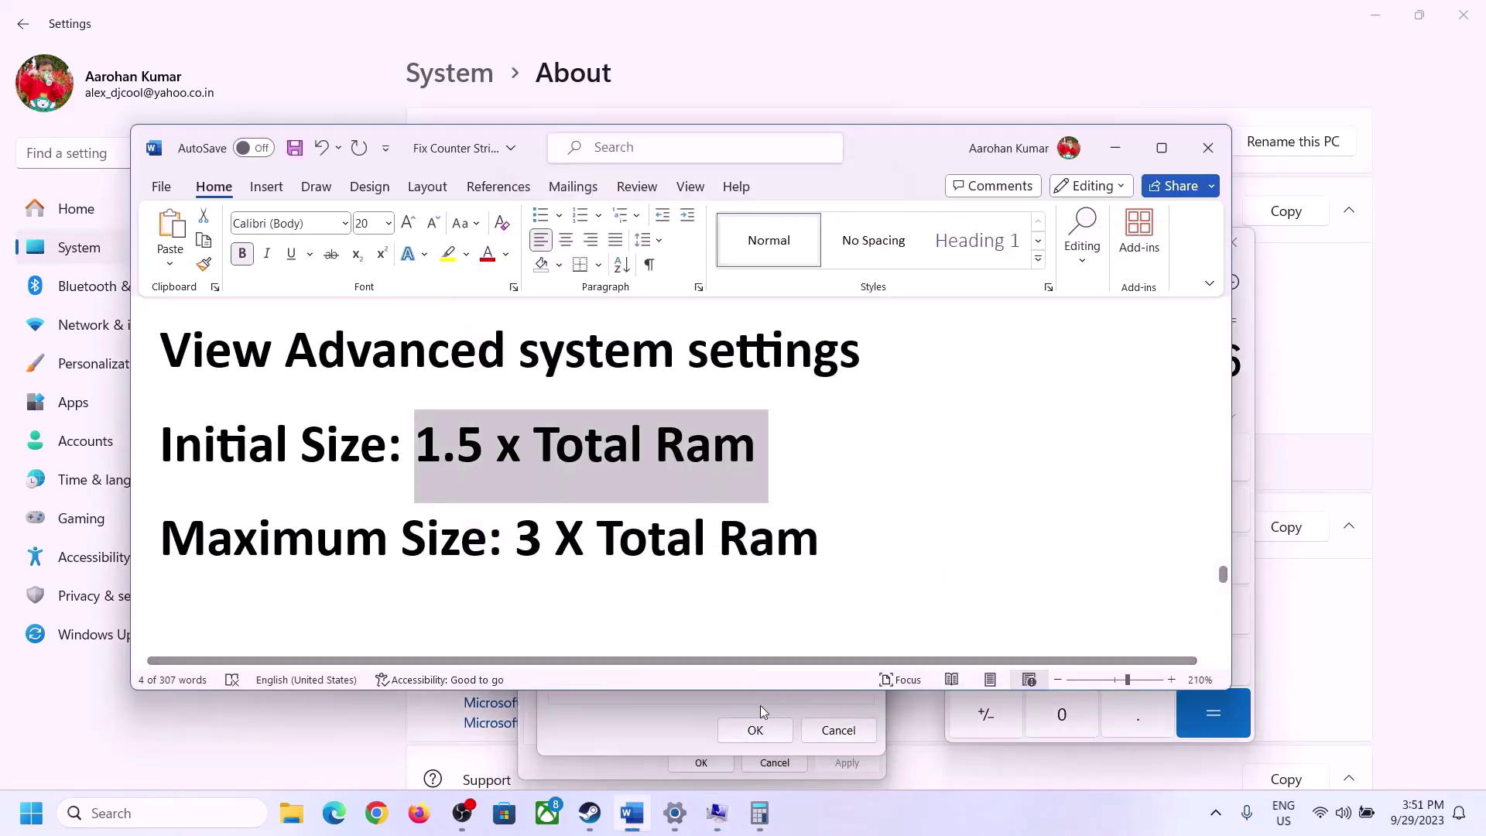
pyautogui.click(1252, 414)
pyautogui.click(1151, 459)
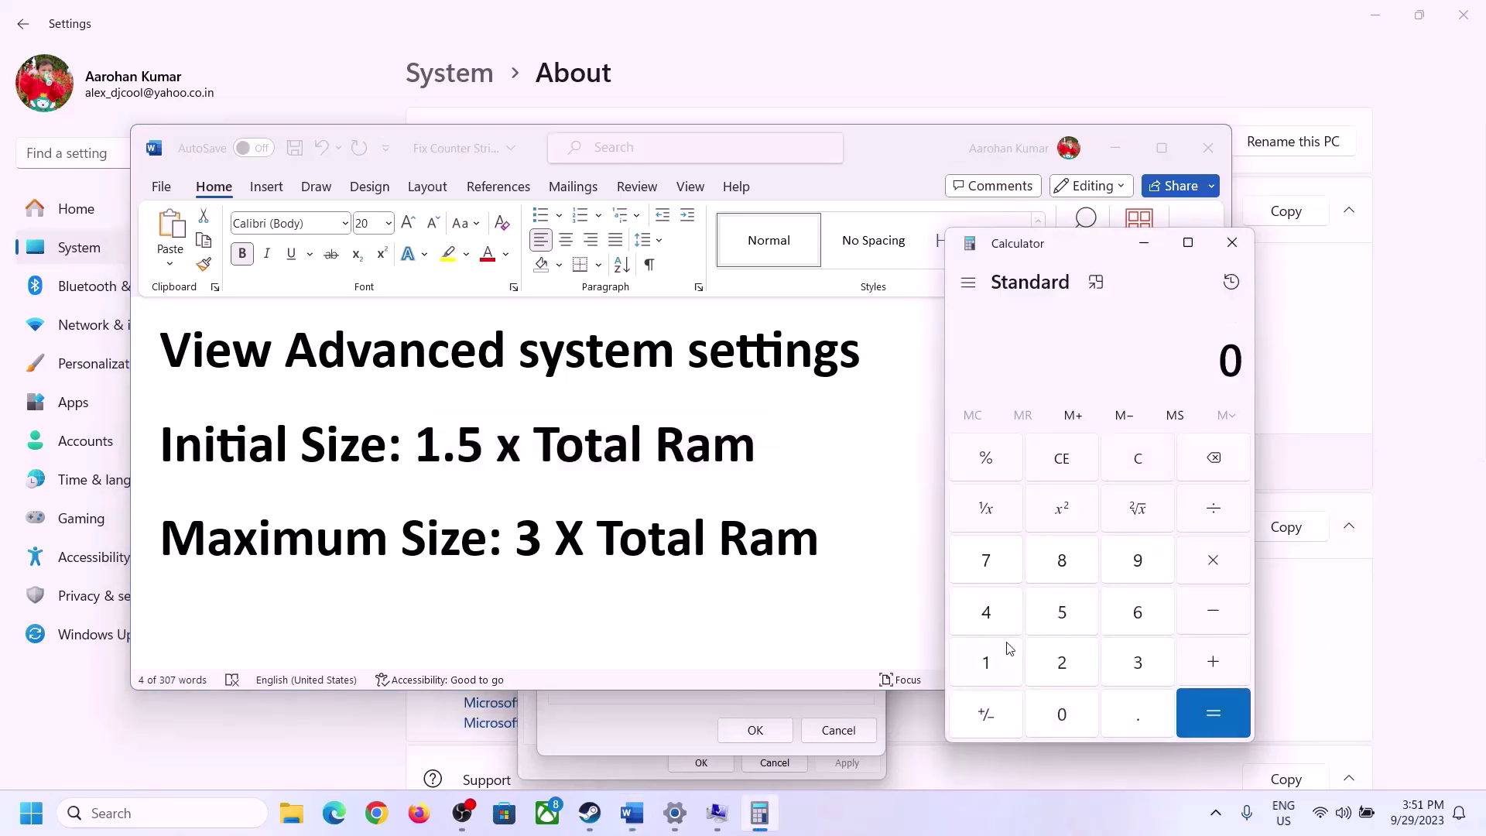
pyautogui.click(675, 813)
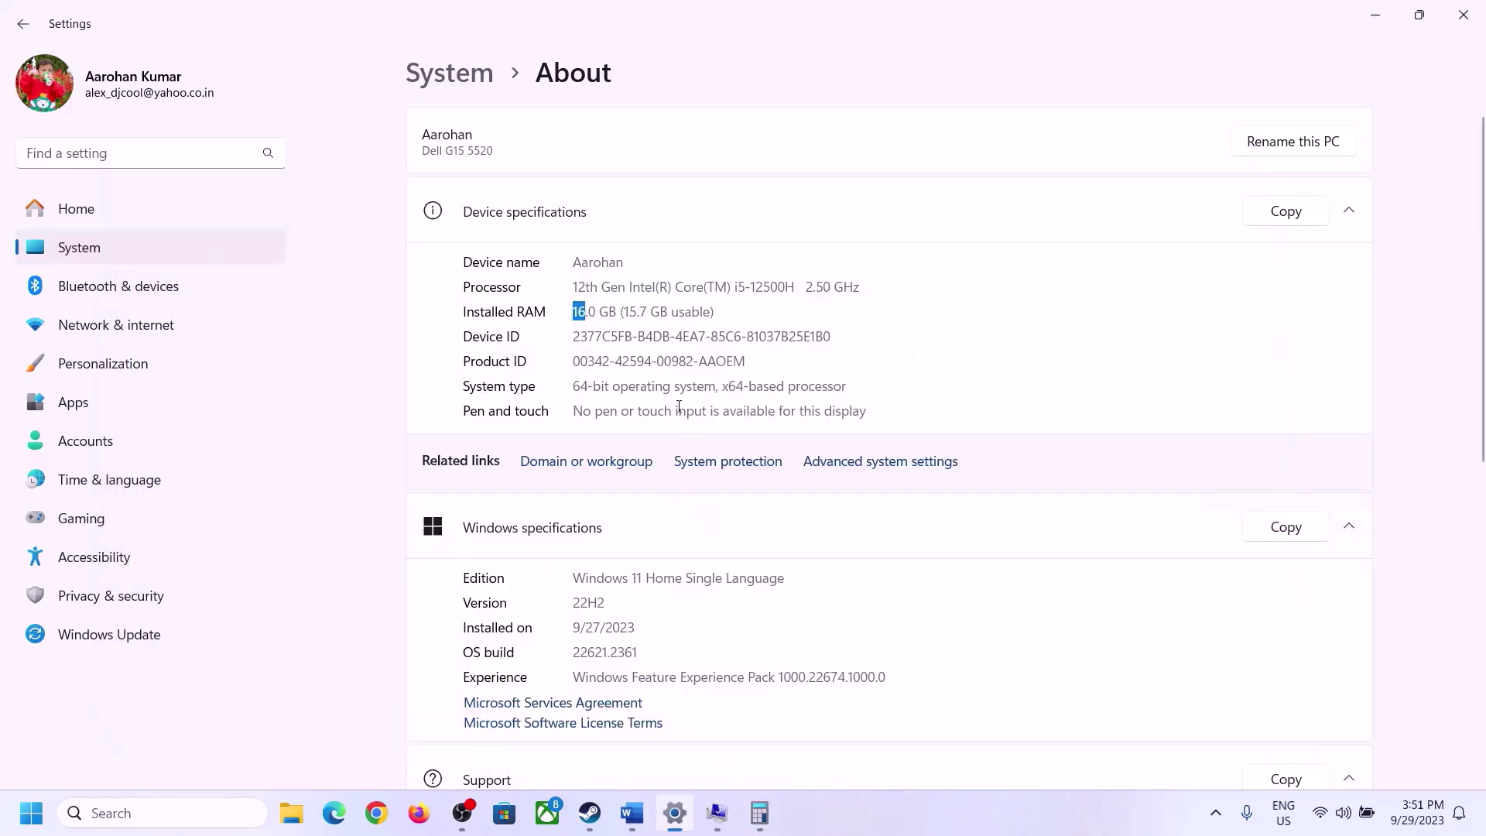
pyautogui.click(759, 813)
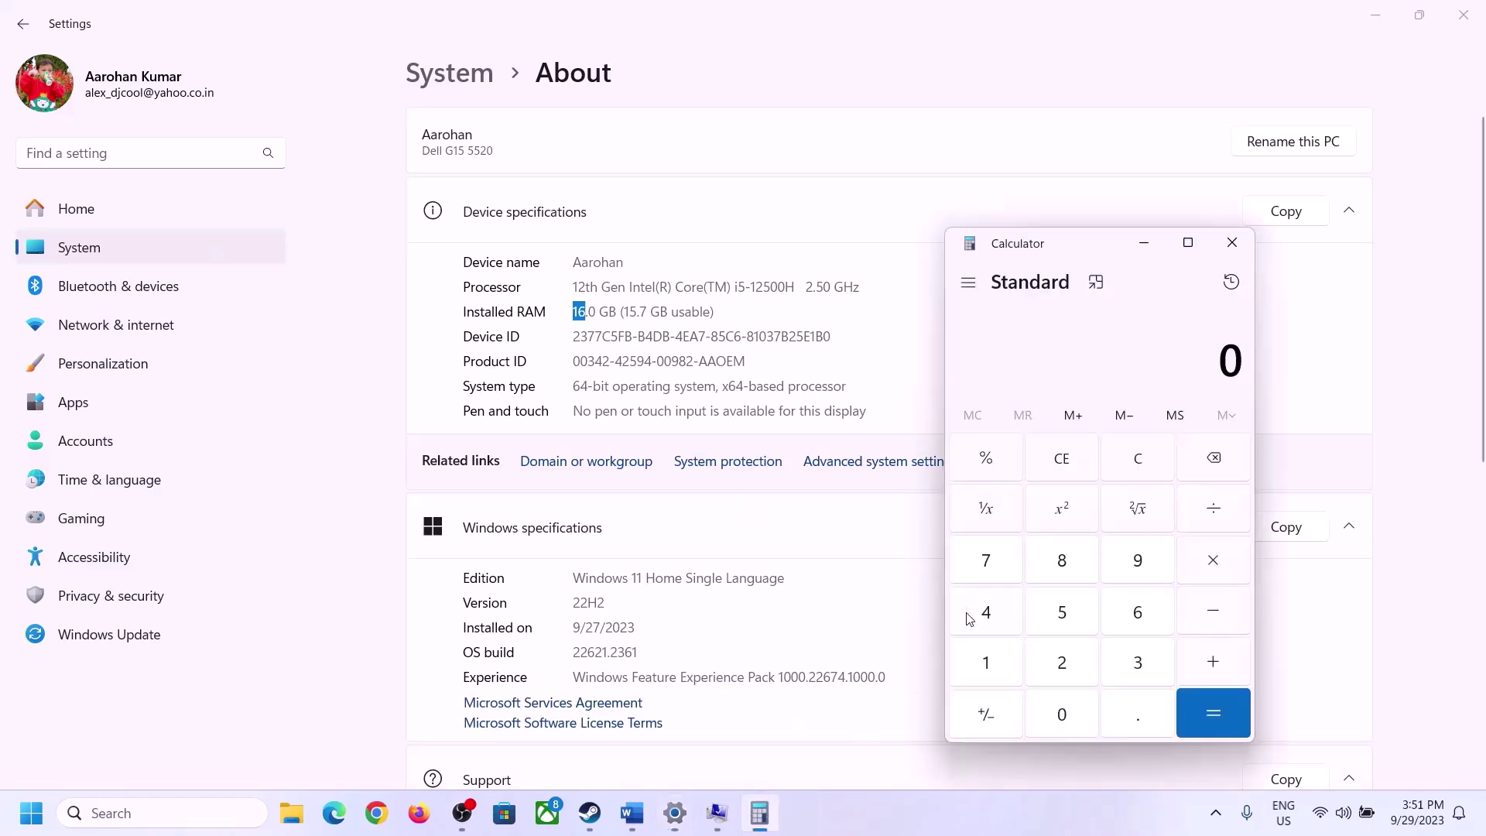
# Convert the installed RAM to megabytes again in Calculator by multiplying 16 by 1024.
pyautogui.click(998, 657)
pyautogui.click(1134, 616)
pyautogui.click(1196, 566)
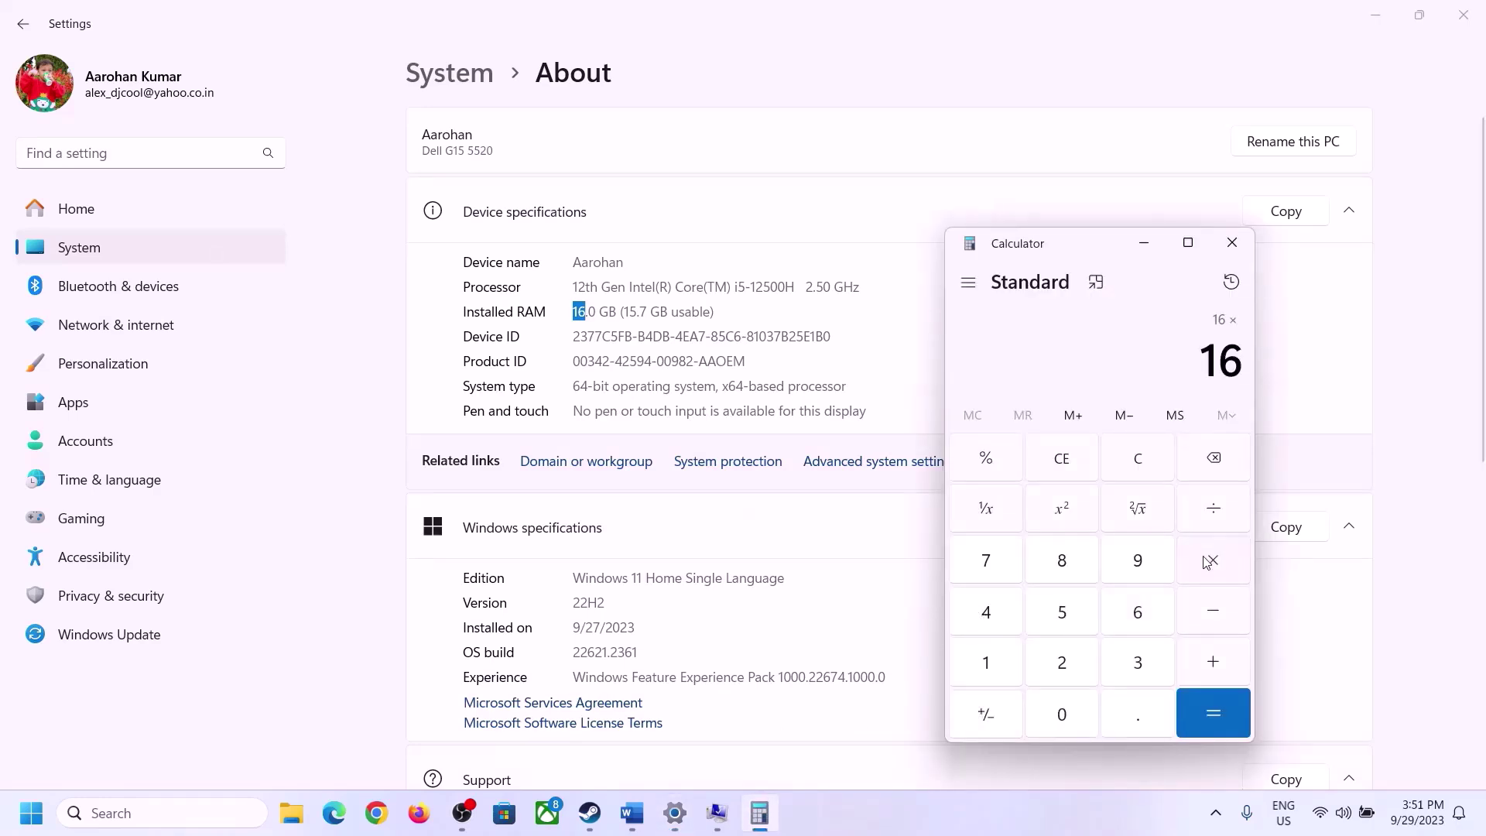
pyautogui.click(997, 658)
pyautogui.click(1045, 708)
pyautogui.click(1054, 658)
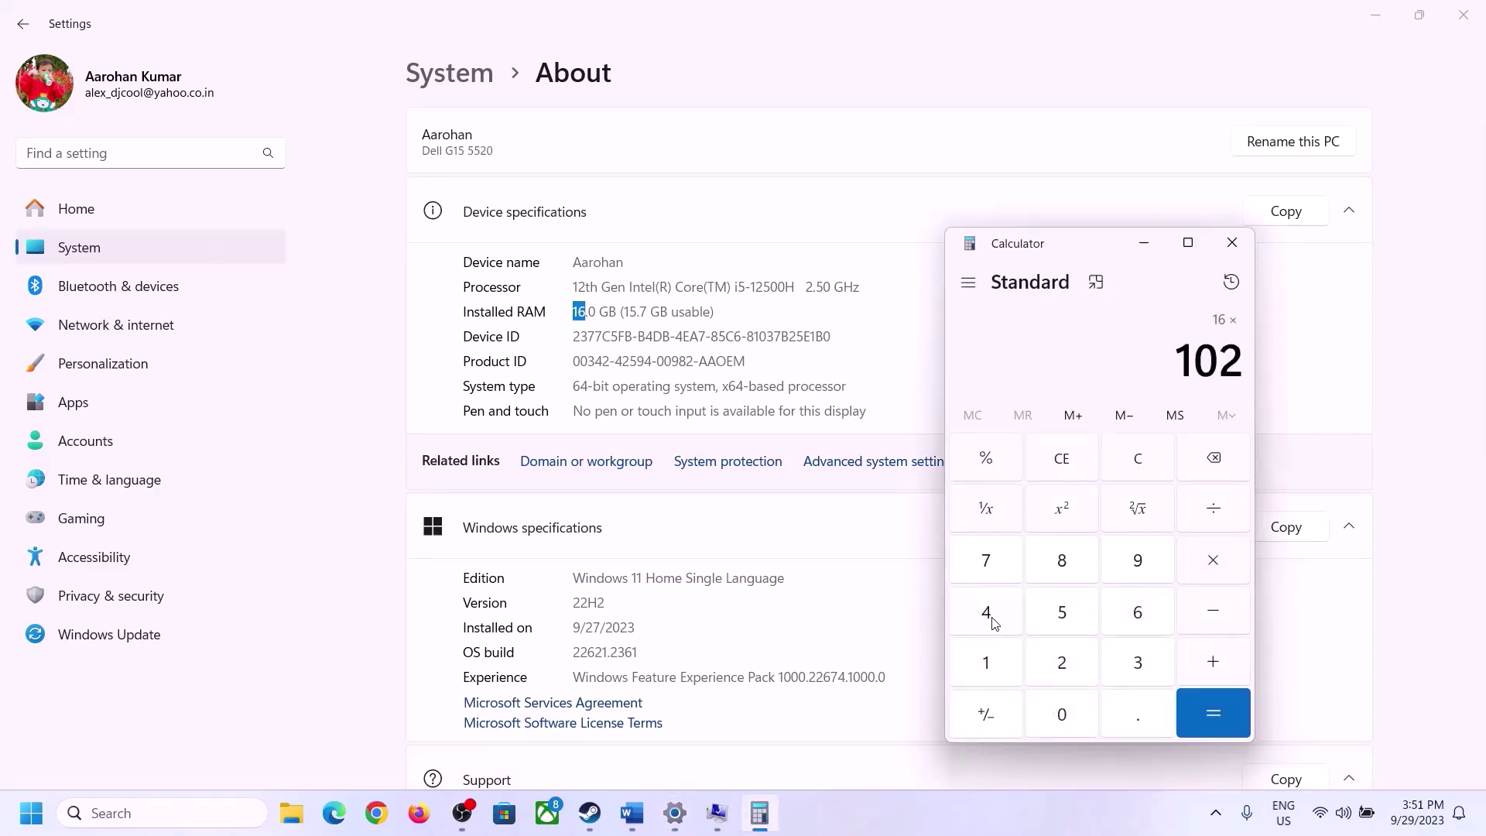
pyautogui.click(990, 619)
pyautogui.click(1205, 729)
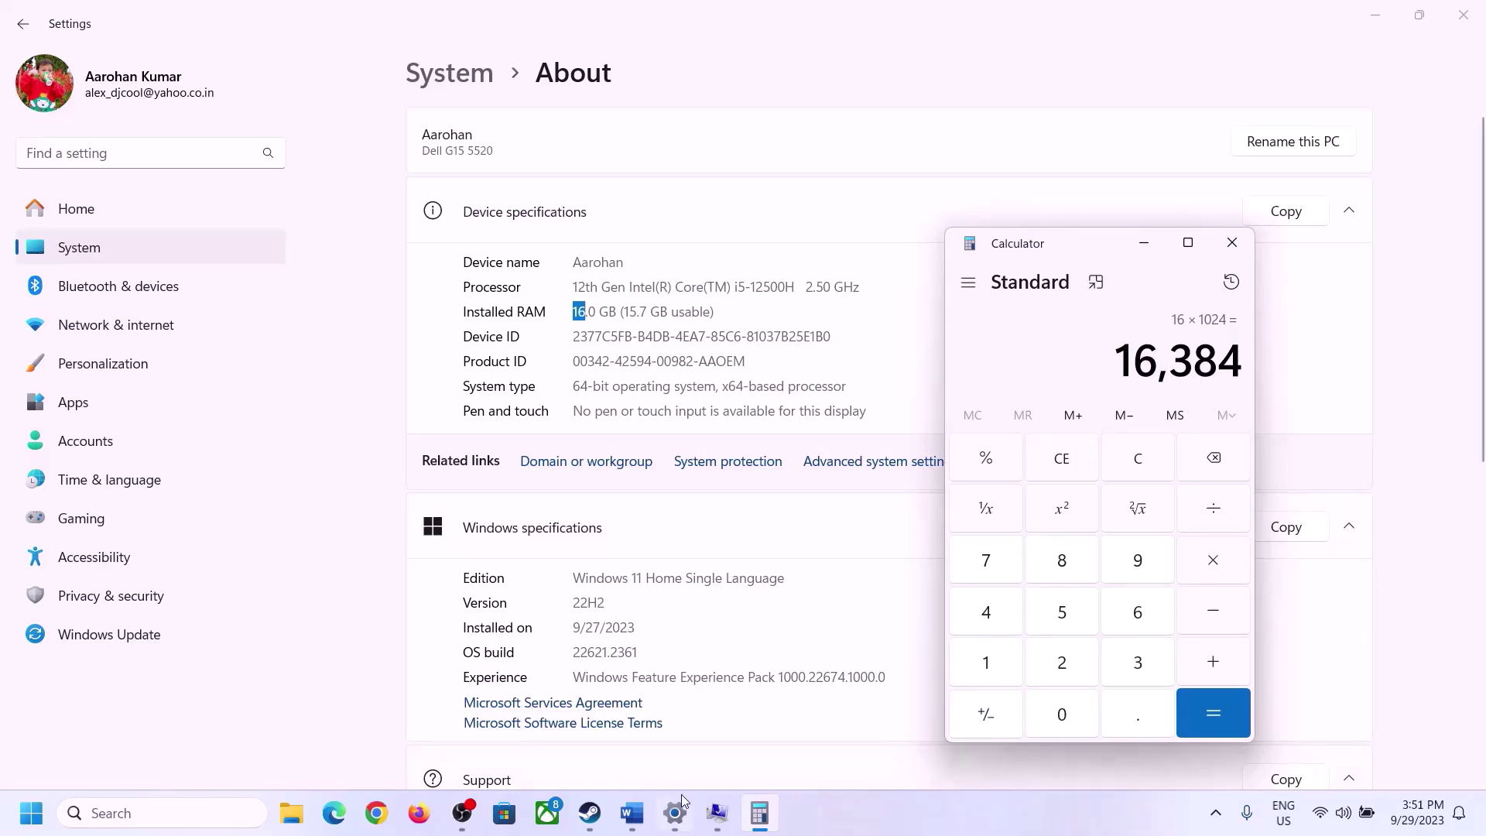
# Consult the maximum size formula in Word and multiply the RAM size in megabytes by 3 in Calculator.
pyautogui.click(632, 813)
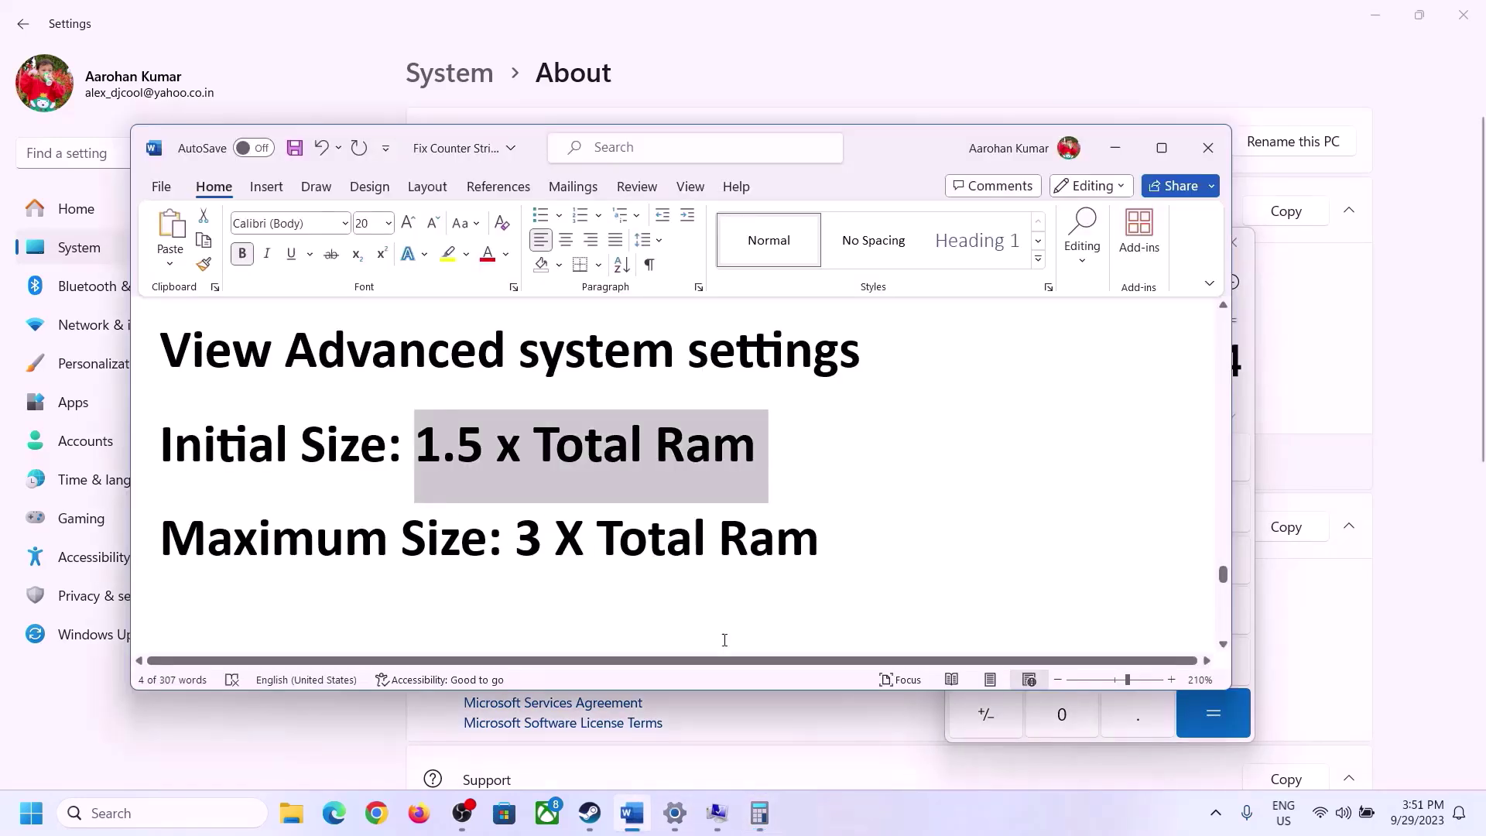
pyautogui.click(760, 813)
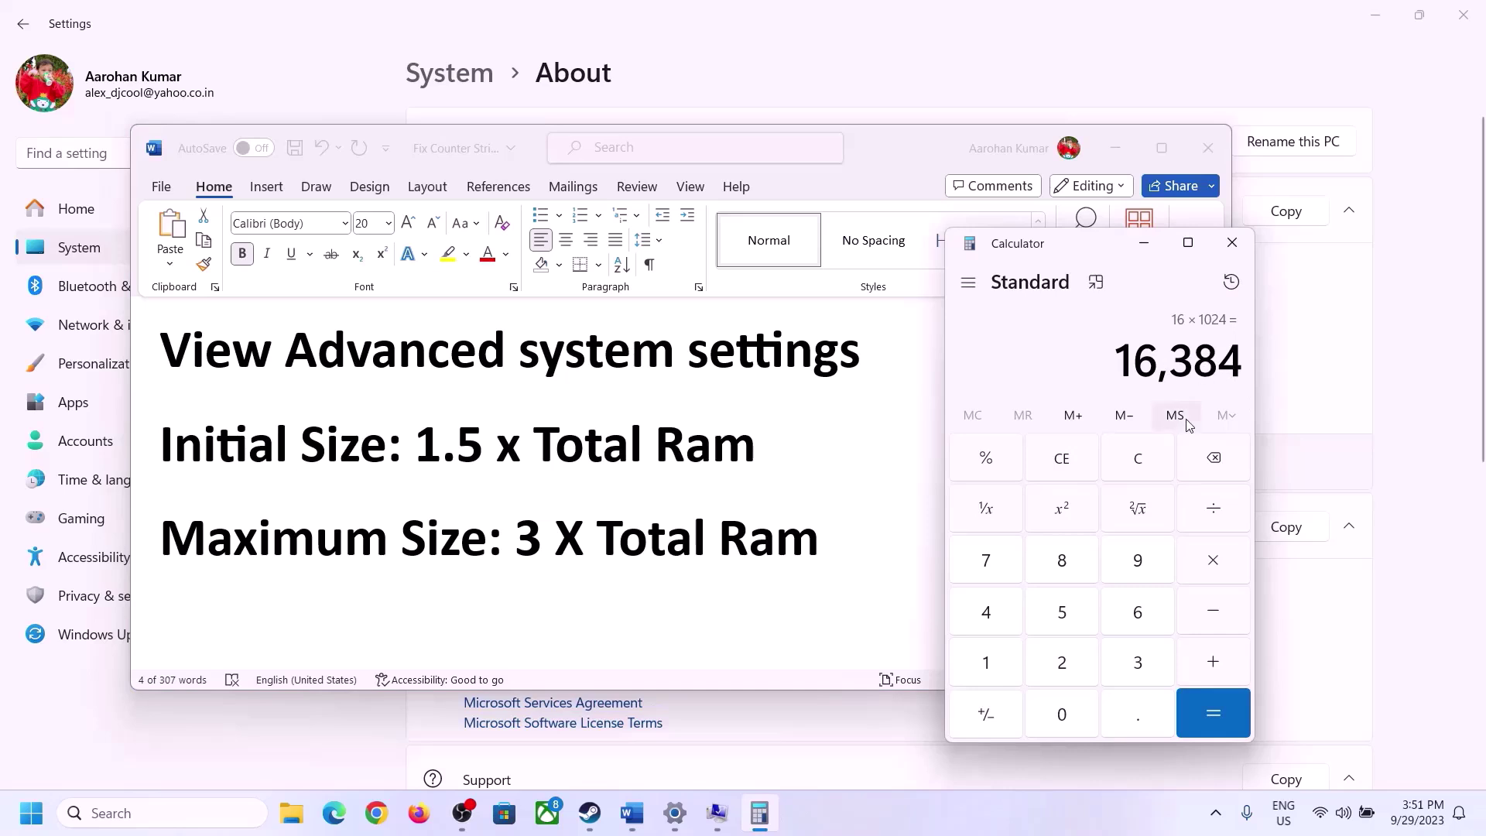
pyautogui.click(1215, 565)
pyautogui.click(1116, 671)
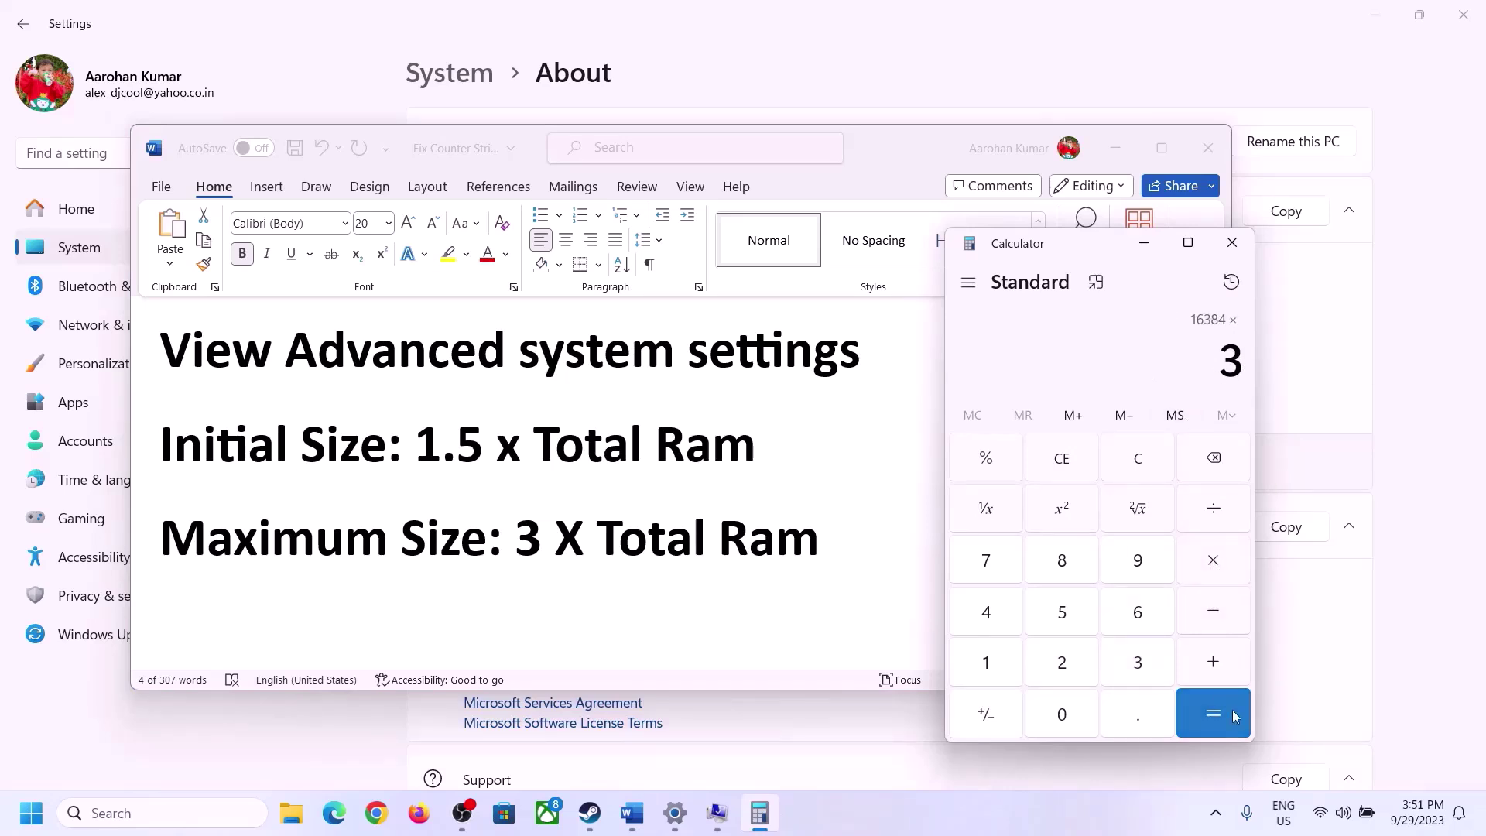
pyautogui.click(1231, 712)
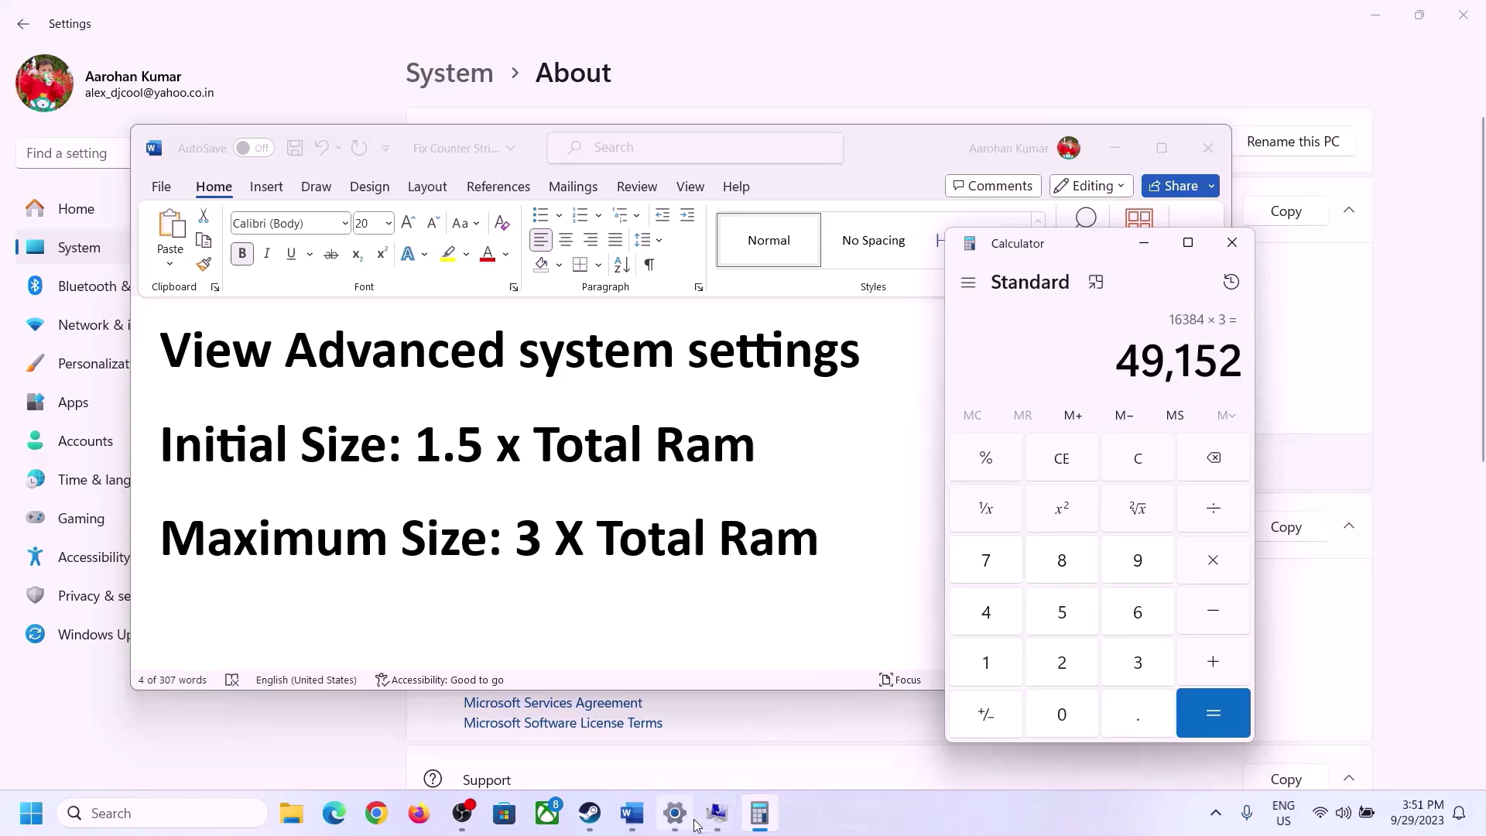
# Set the maximum paging file size for drive C to 49152 MB in Virtual Memory and apply the custom size.
pyautogui.click(717, 813)
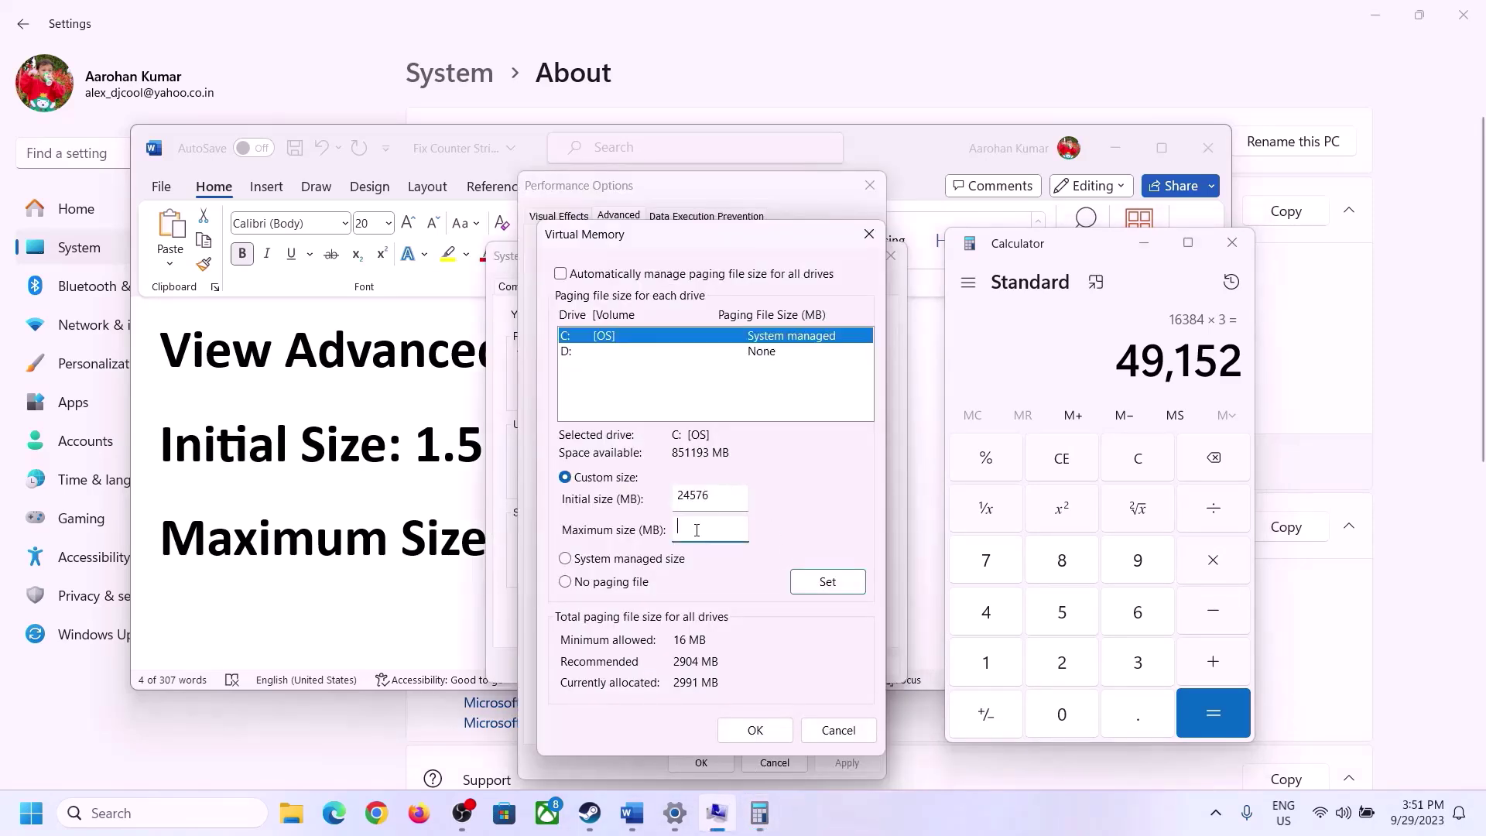
pyautogui.write('49152')
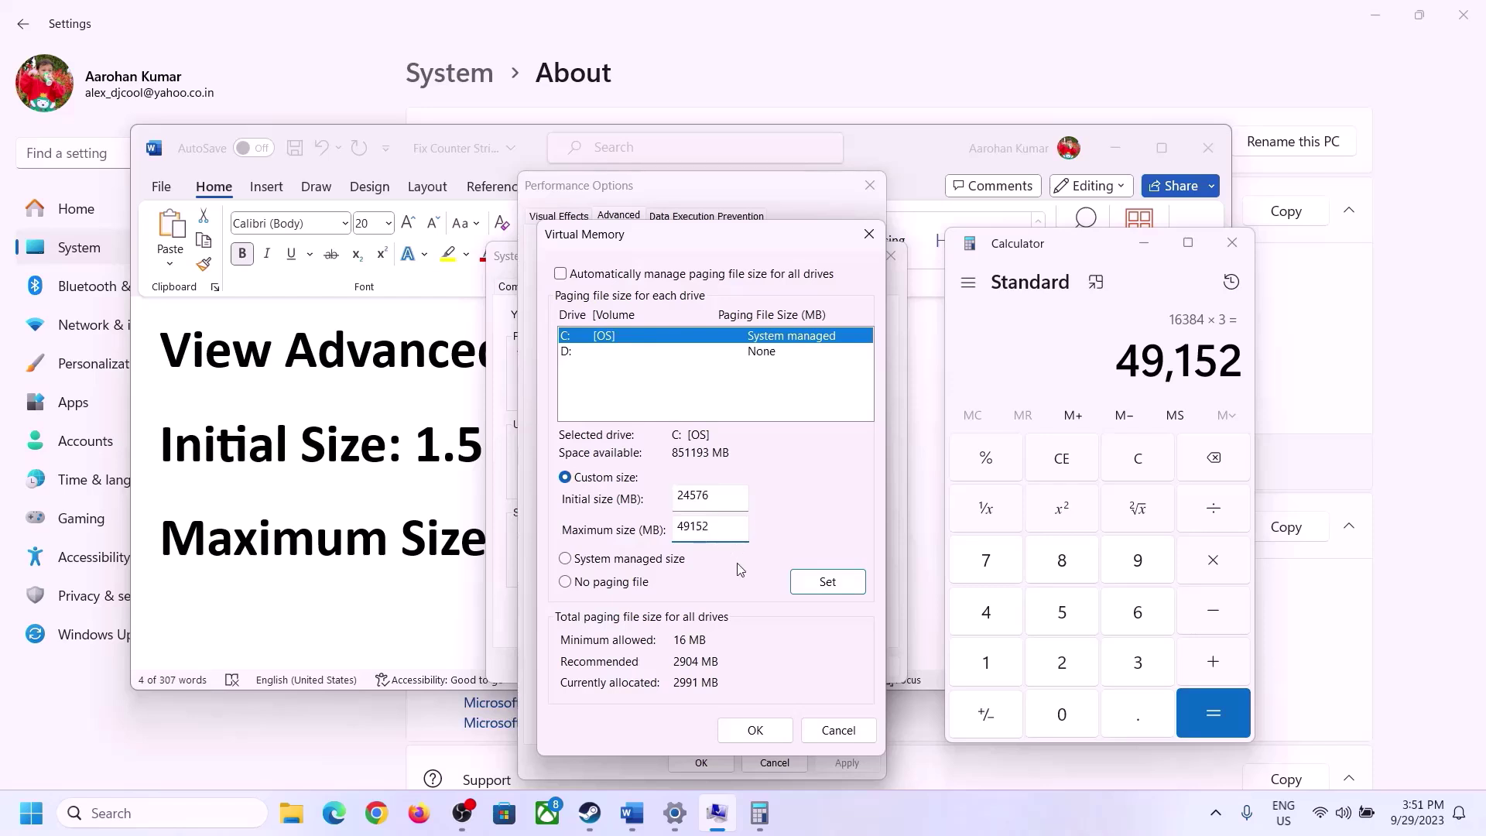
pyautogui.click(826, 584)
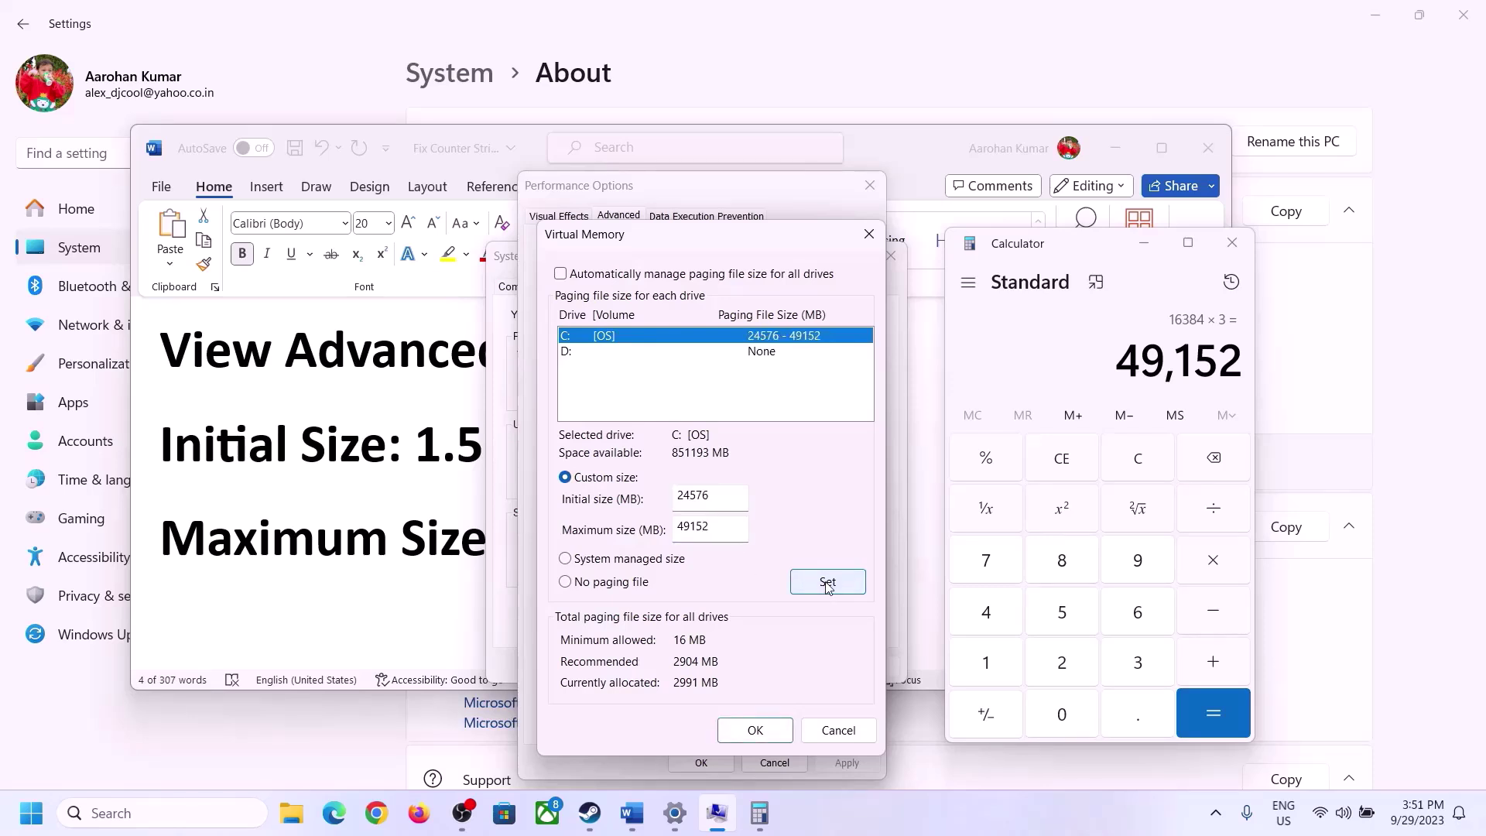
pyautogui.click(756, 730)
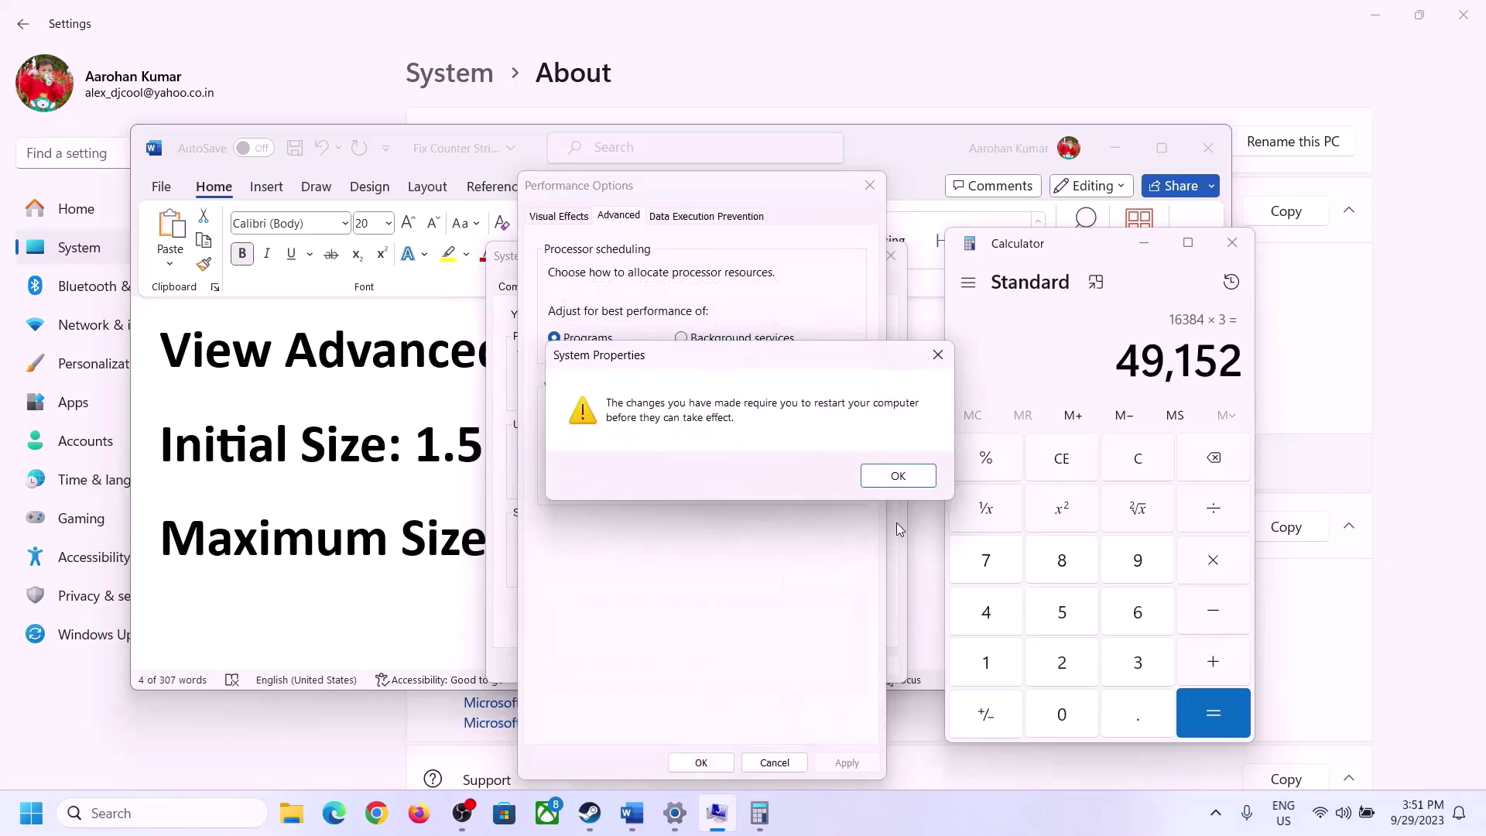
# Acknowledge the restart notice, accept Performance Options and System Properties, and dismiss the restart prompt without restarting.
pyautogui.click(898, 475)
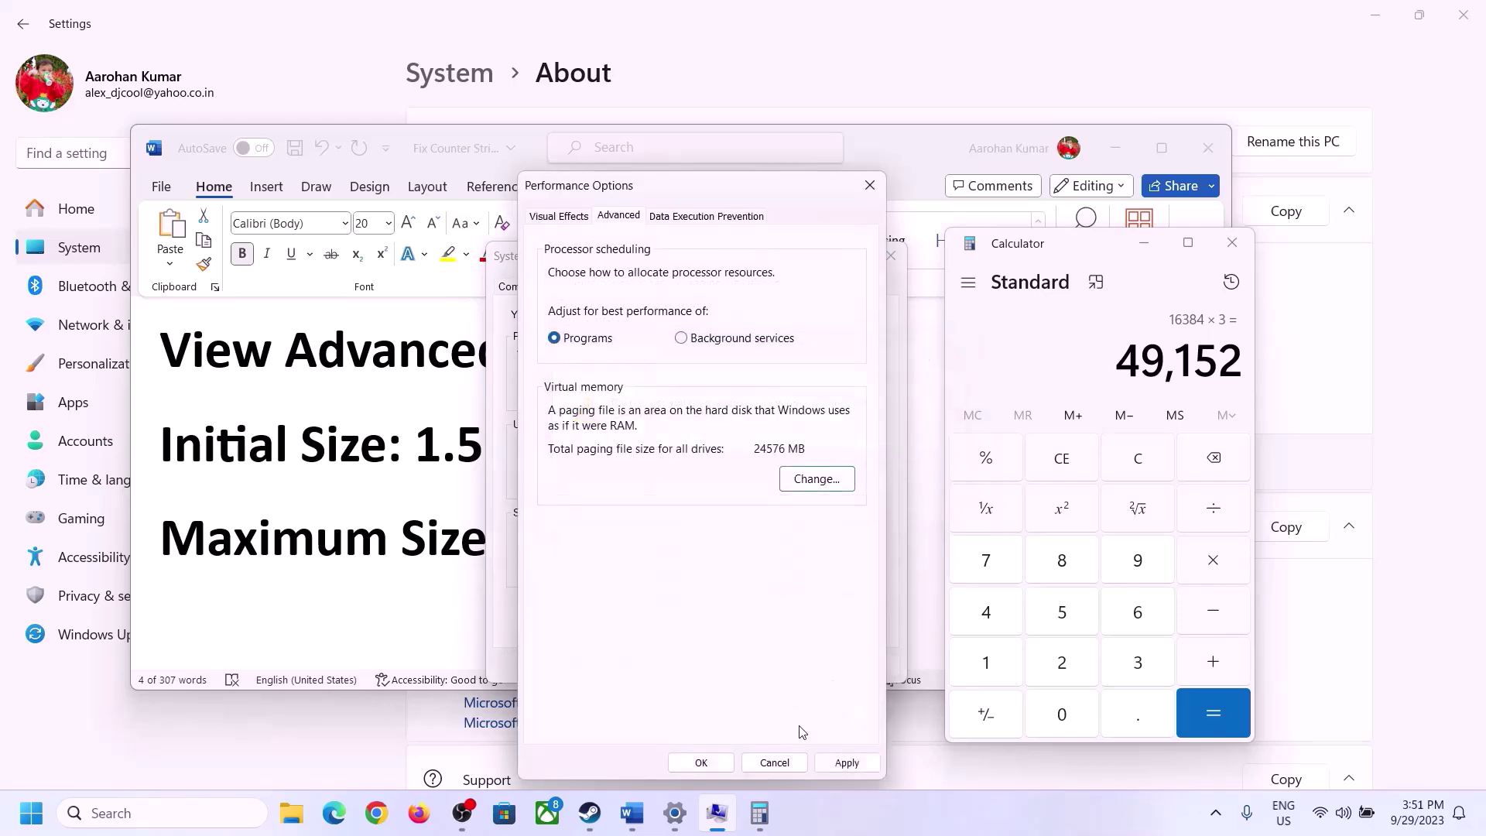
pyautogui.click(701, 763)
pyautogui.click(701, 664)
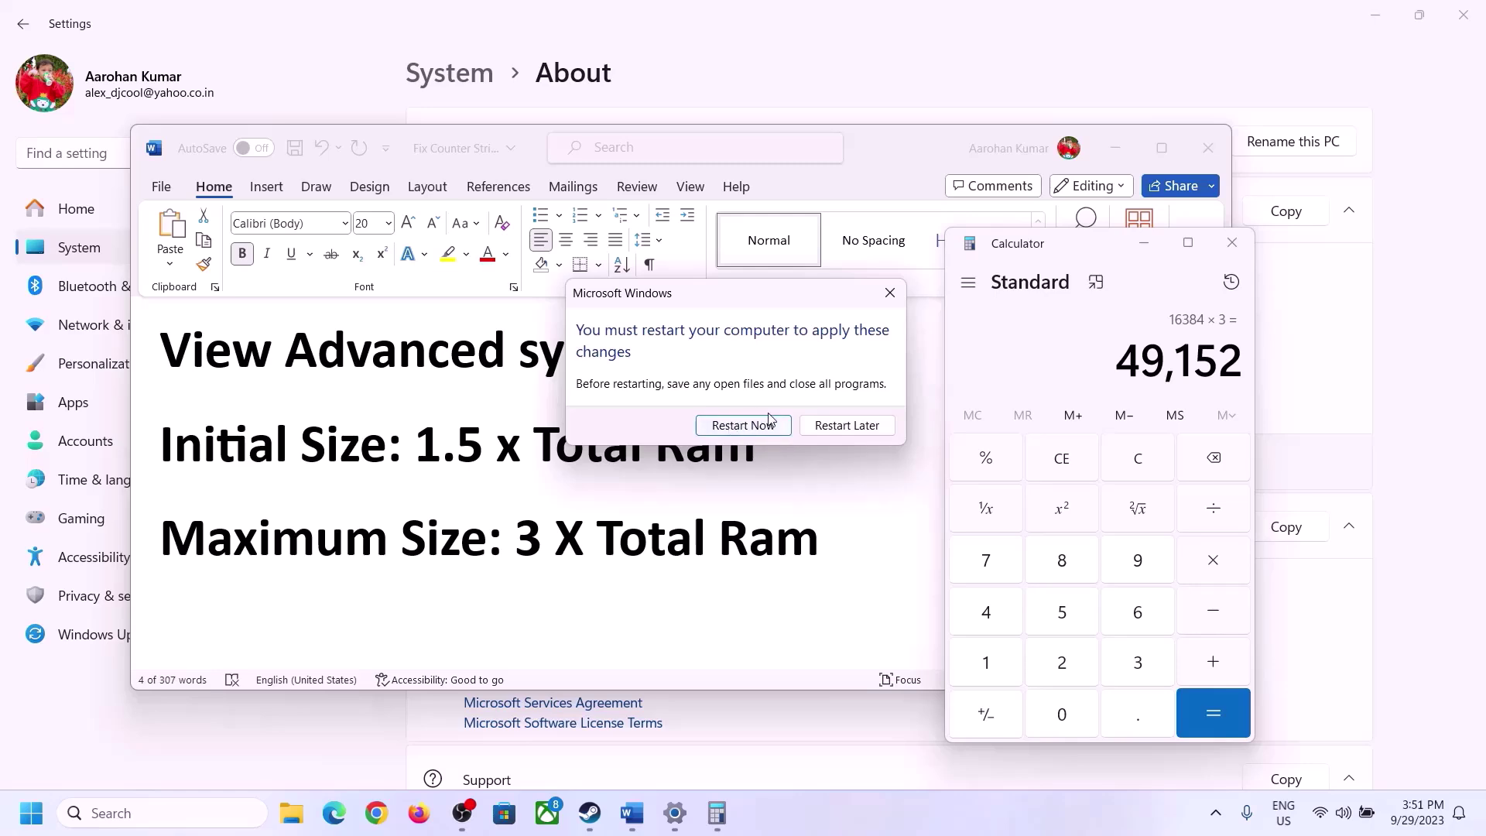
pyautogui.click(888, 292)
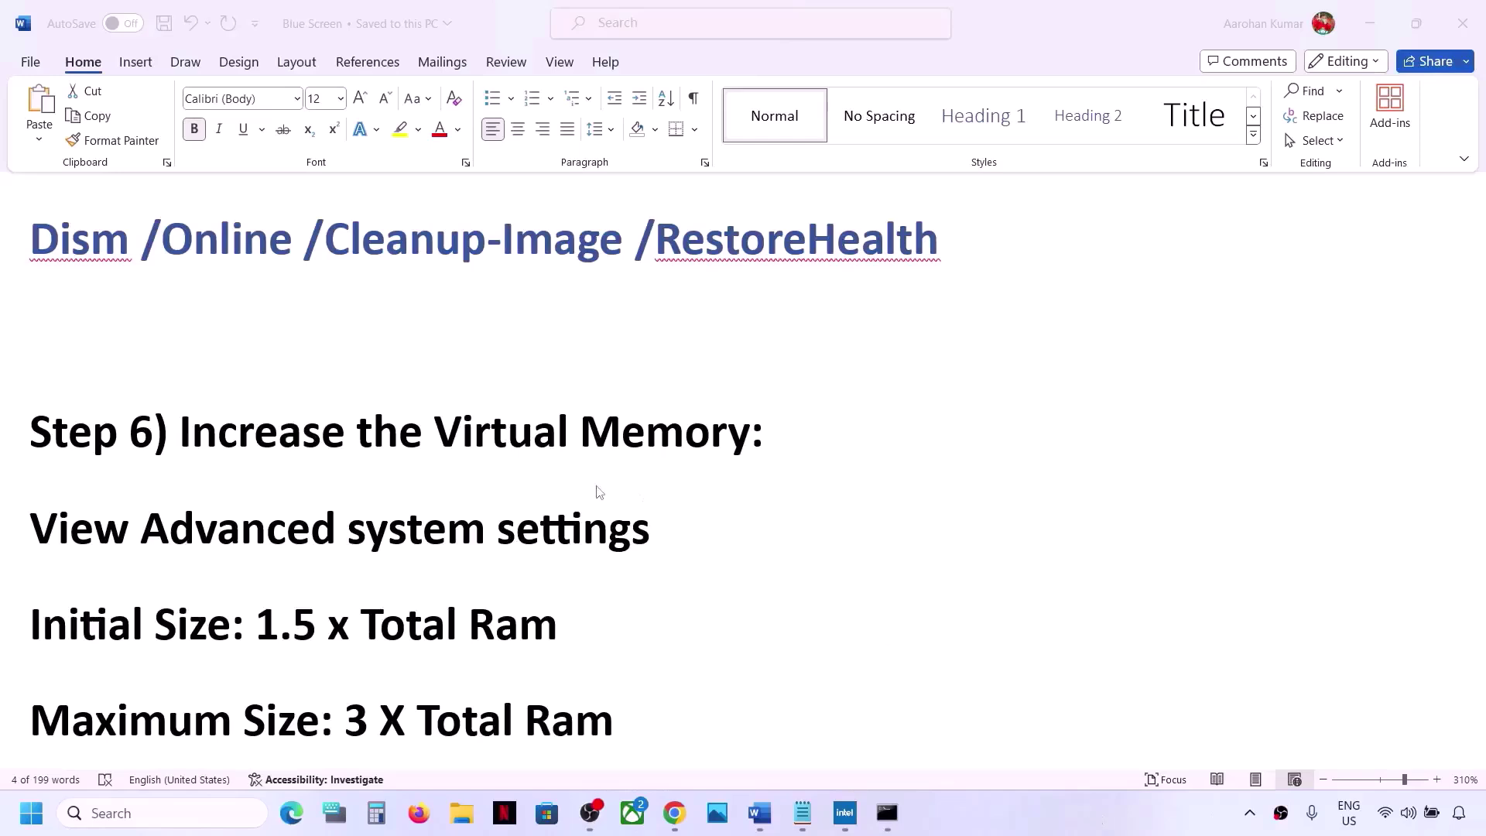
# Highlight "Roll back Graphics Driver" in the Step 7 heading of the Blue Screen document in Word.
pyautogui.scroll(-5, 597, 491)
pyautogui.click(224, 542)
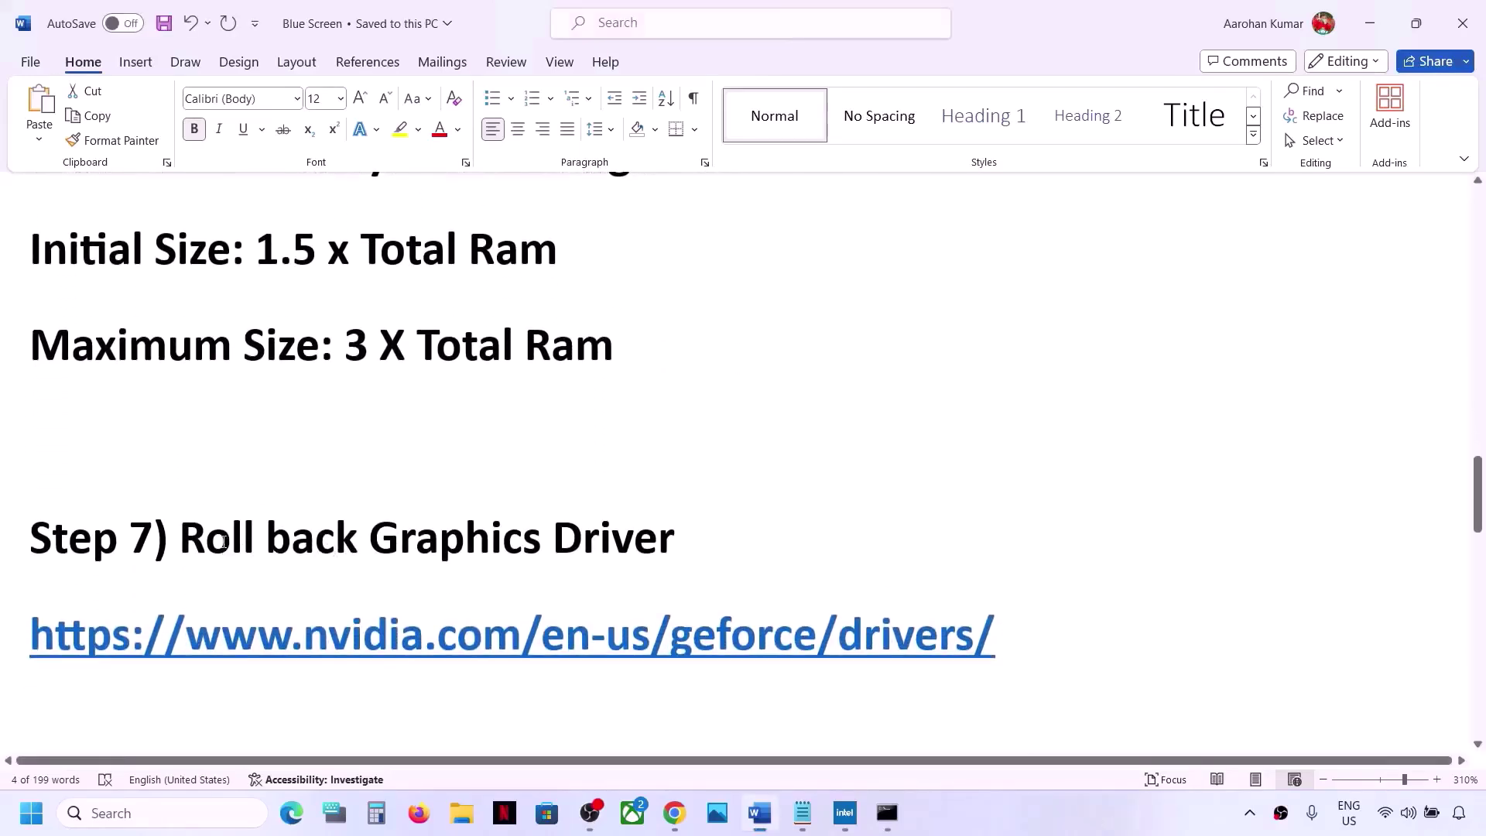
pyautogui.moveTo(177, 539); pyautogui.dragTo(629, 538)
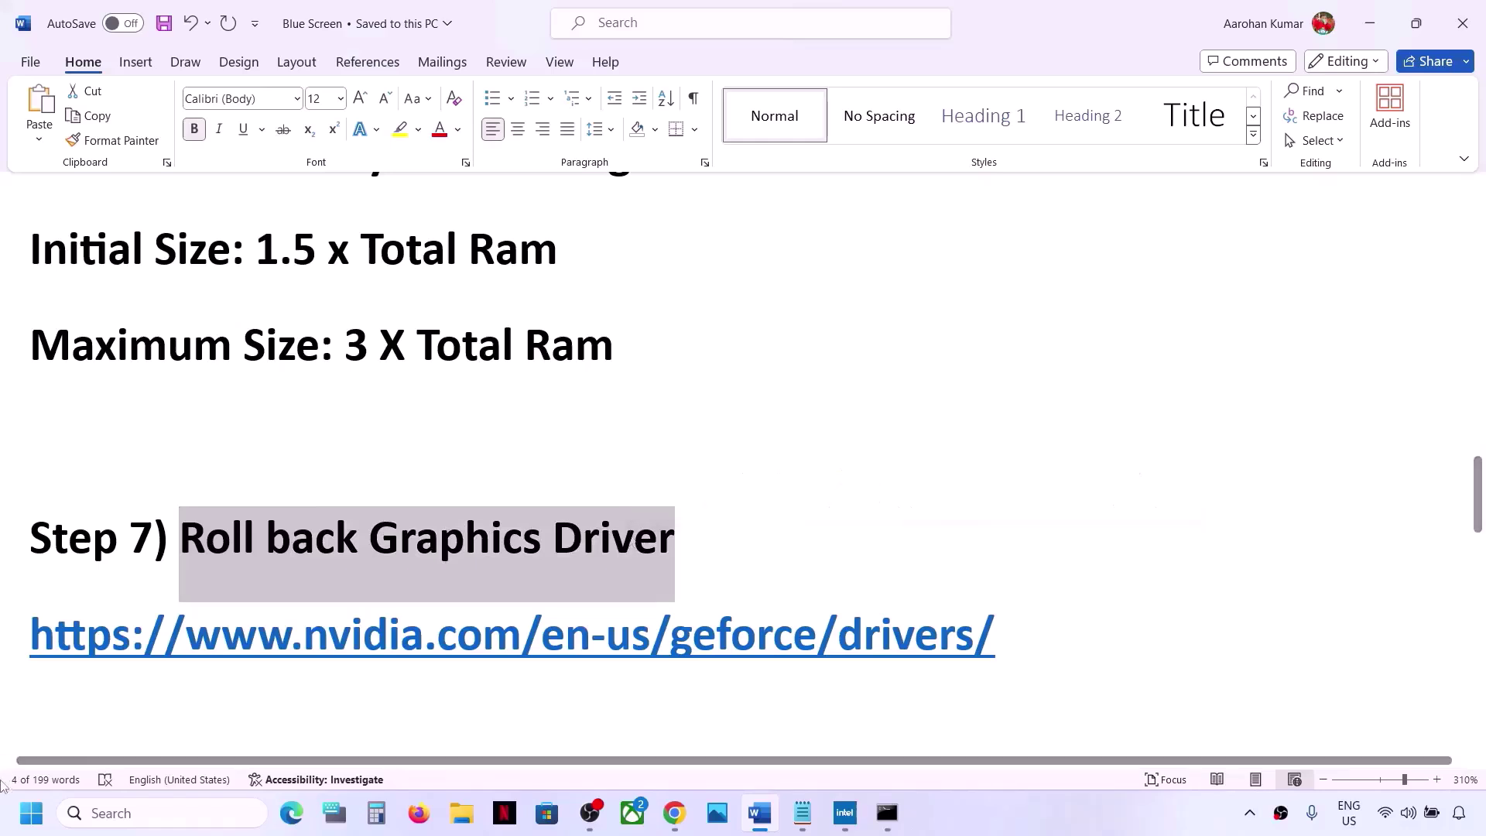
# Launch Device Manager, move its window toward the middle of the screen, and expand the Display adapters category.
pyautogui.rightClick(23, 825)
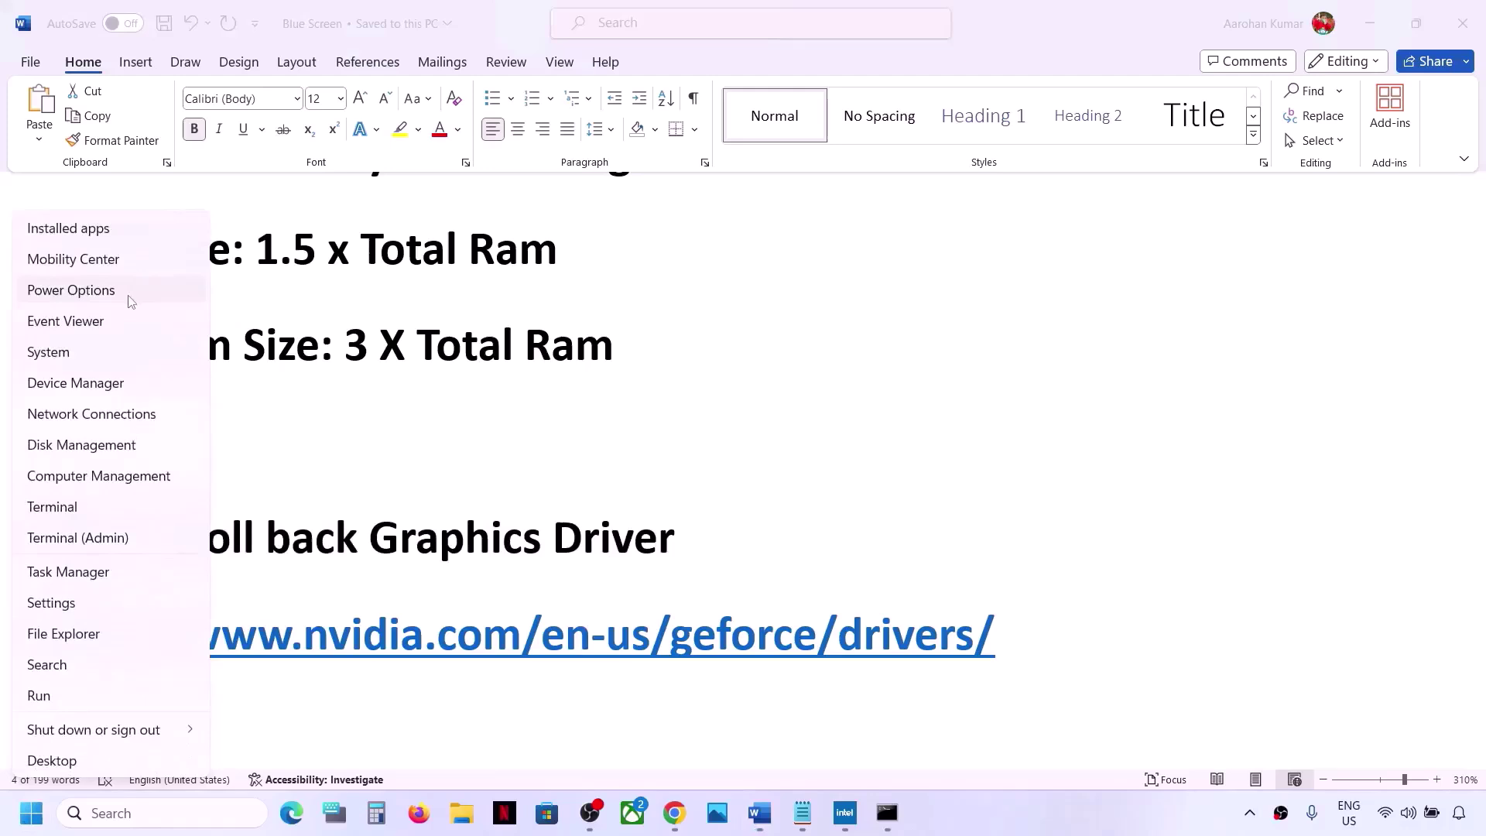
pyautogui.click(75, 382)
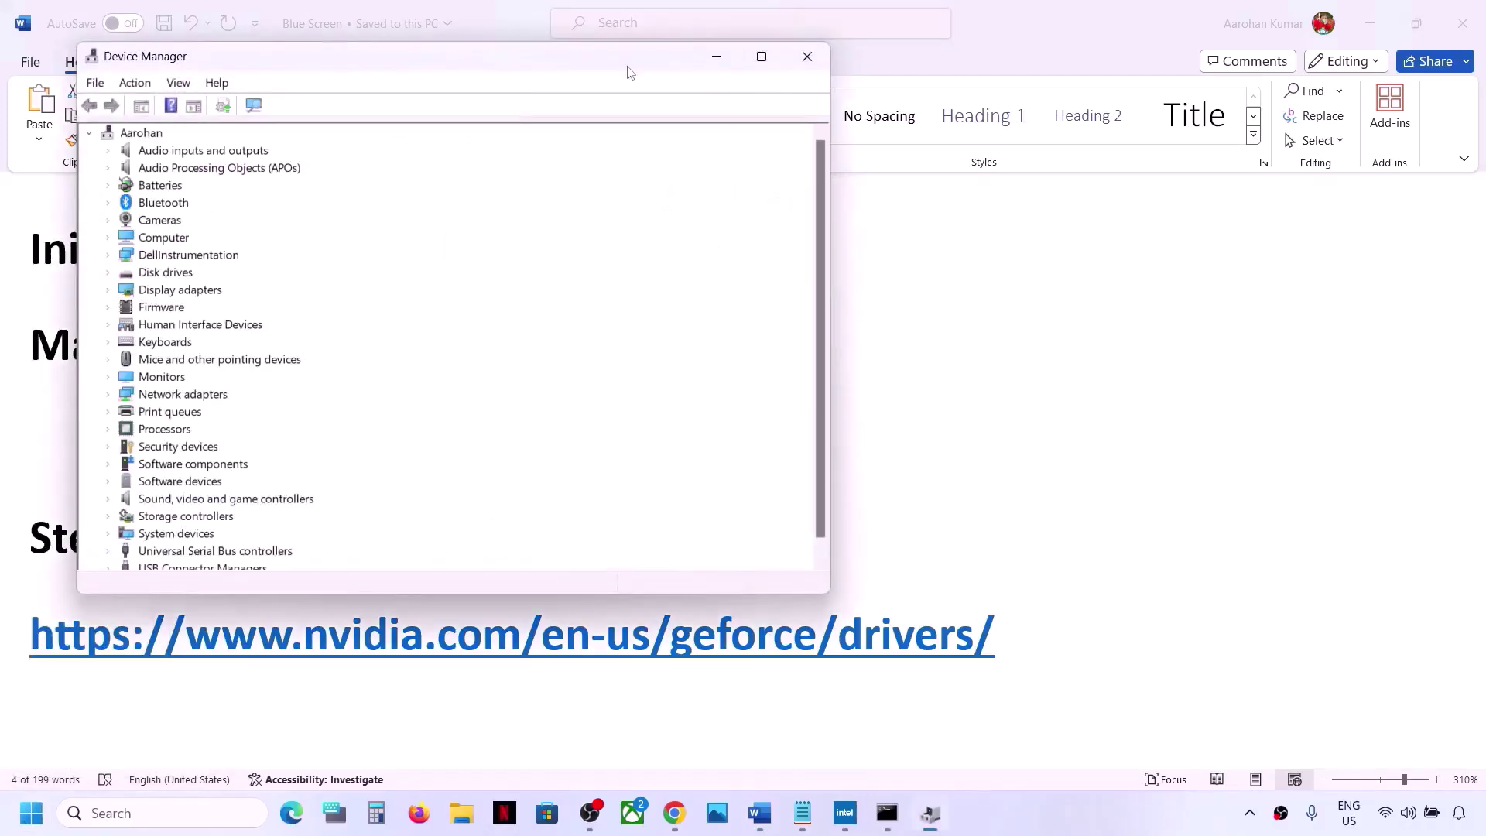
pyautogui.moveTo(619, 70); pyautogui.dragTo(886, 89)
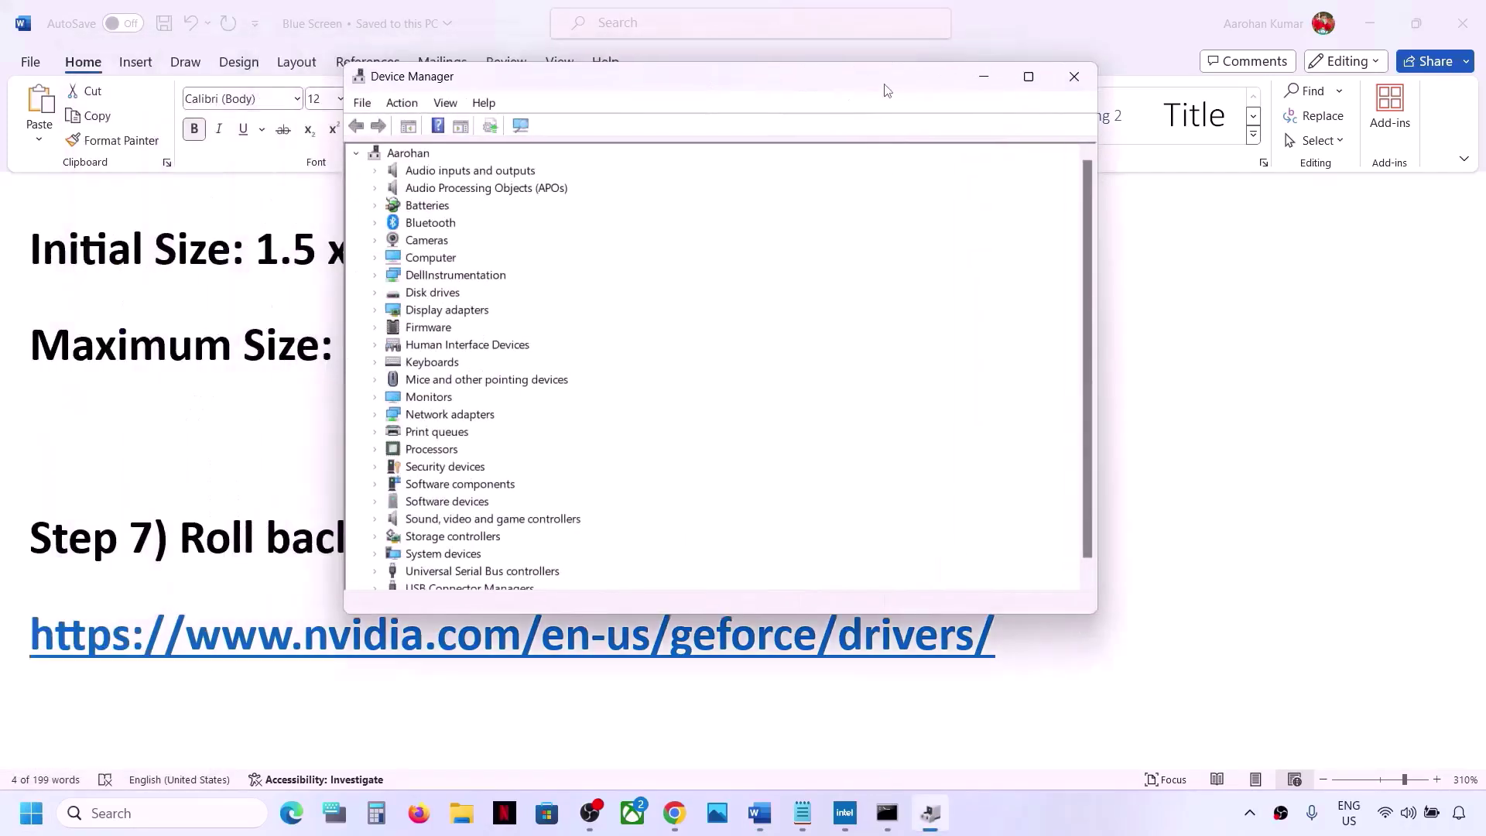
pyautogui.click(375, 311)
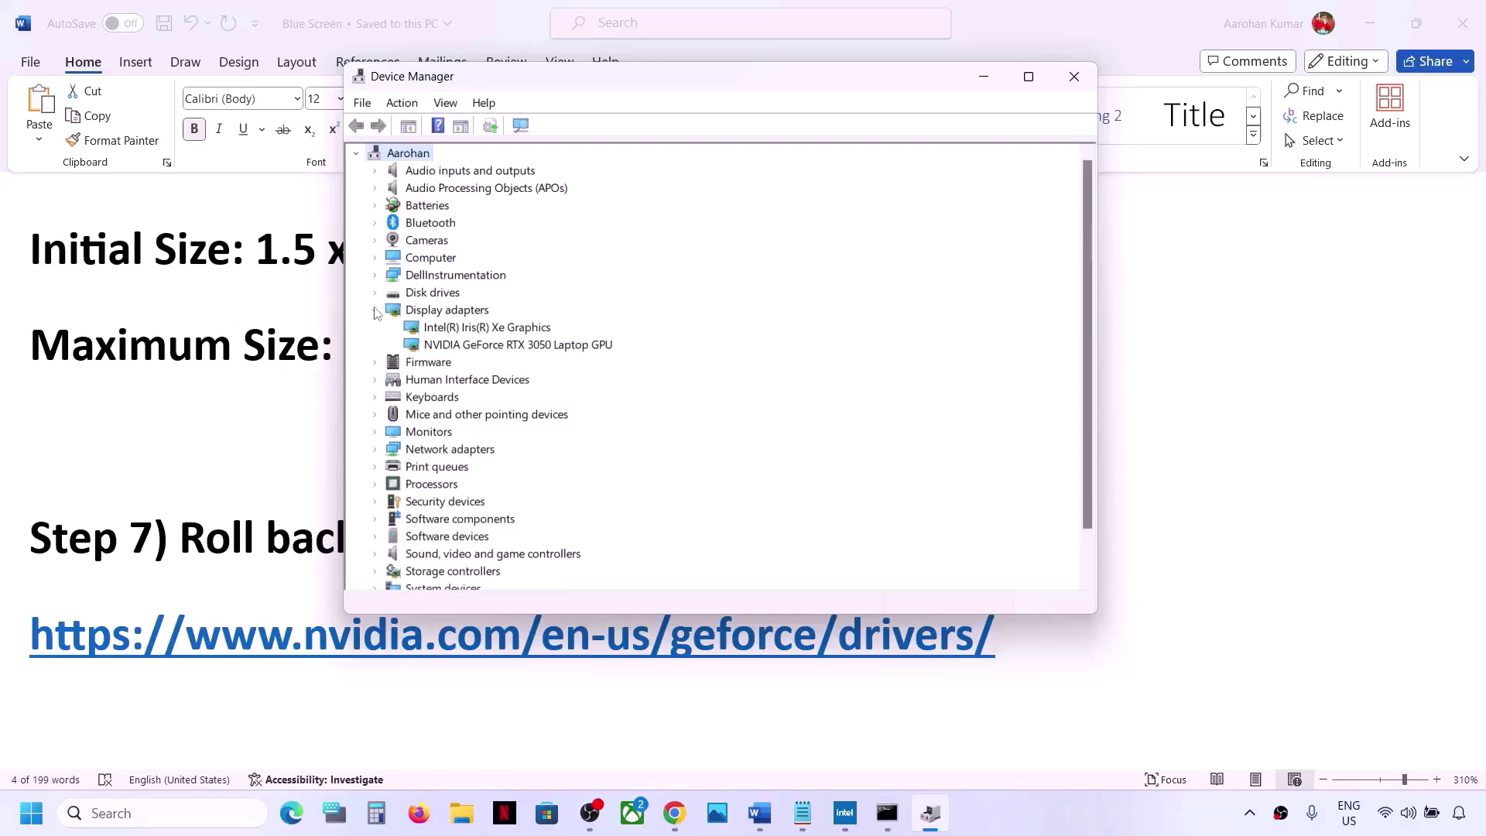
# Check whether Roll Back Driver is available in the Intel(R) Iris(R) Xe Graphics driver properties, and close them without changes.
pyautogui.click(488, 329)
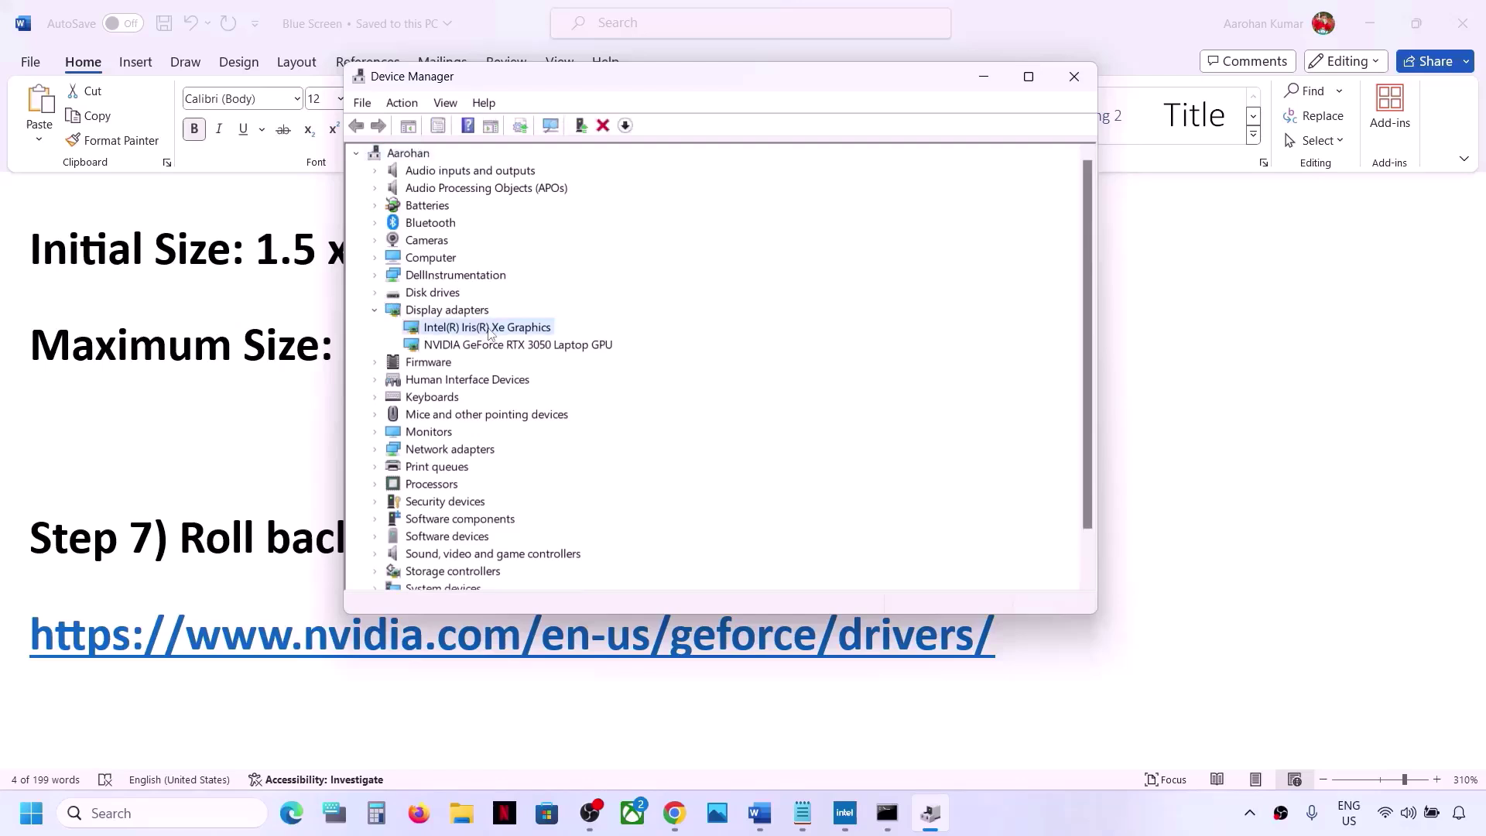
pyautogui.rightClick(489, 330)
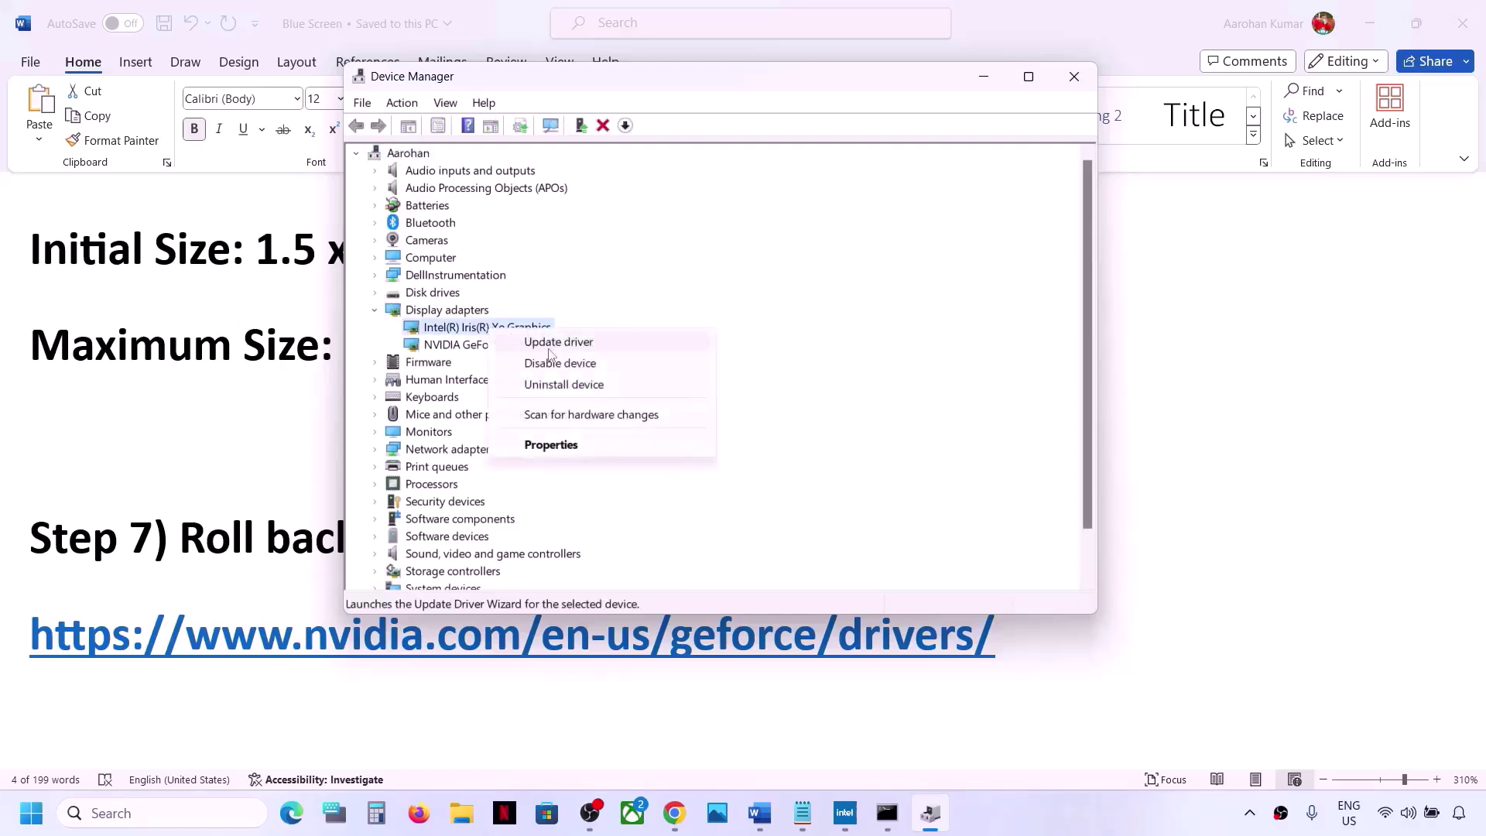
pyautogui.click(546, 444)
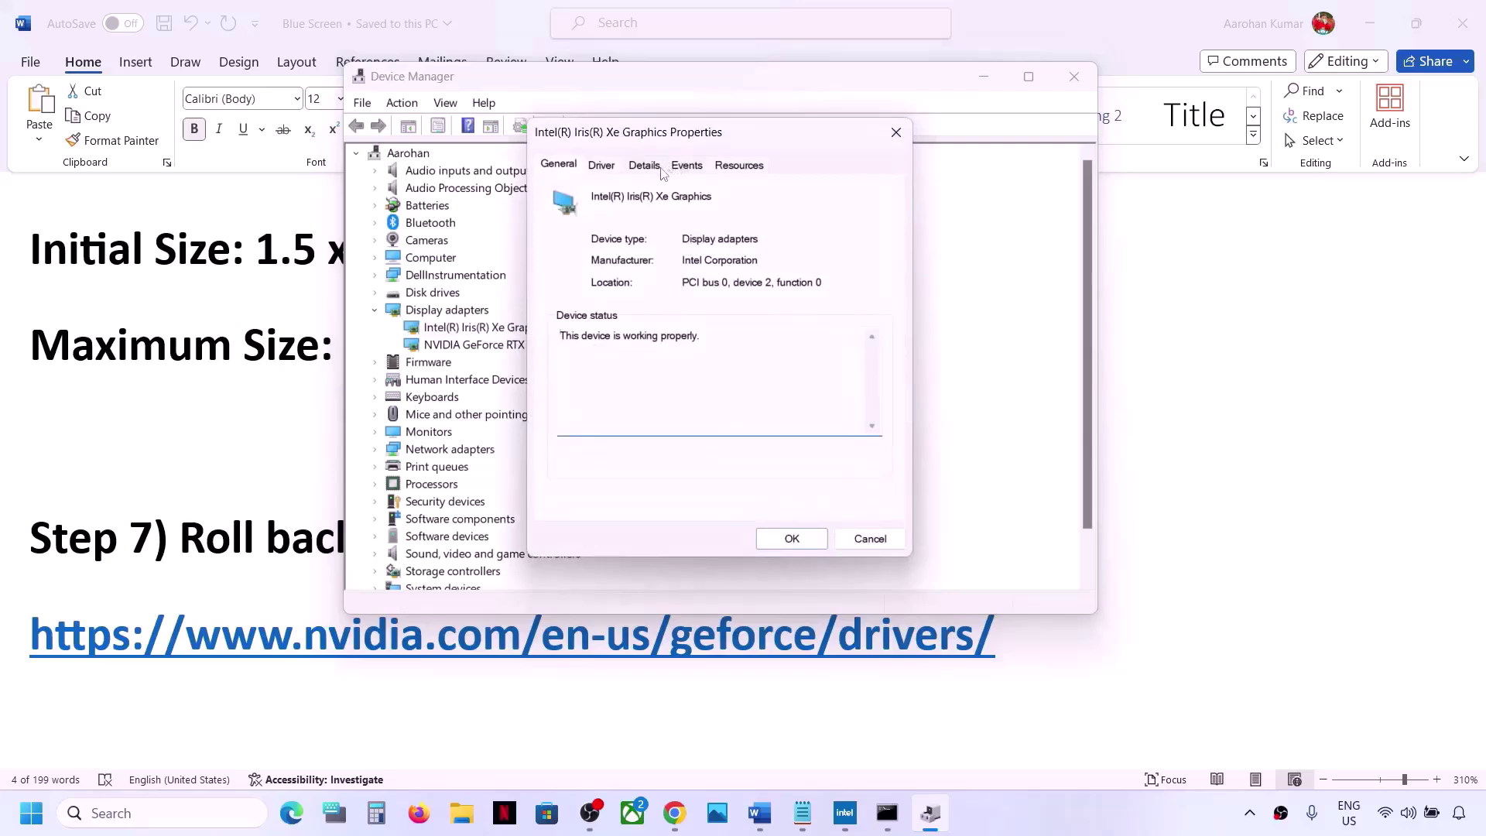
pyautogui.click(603, 169)
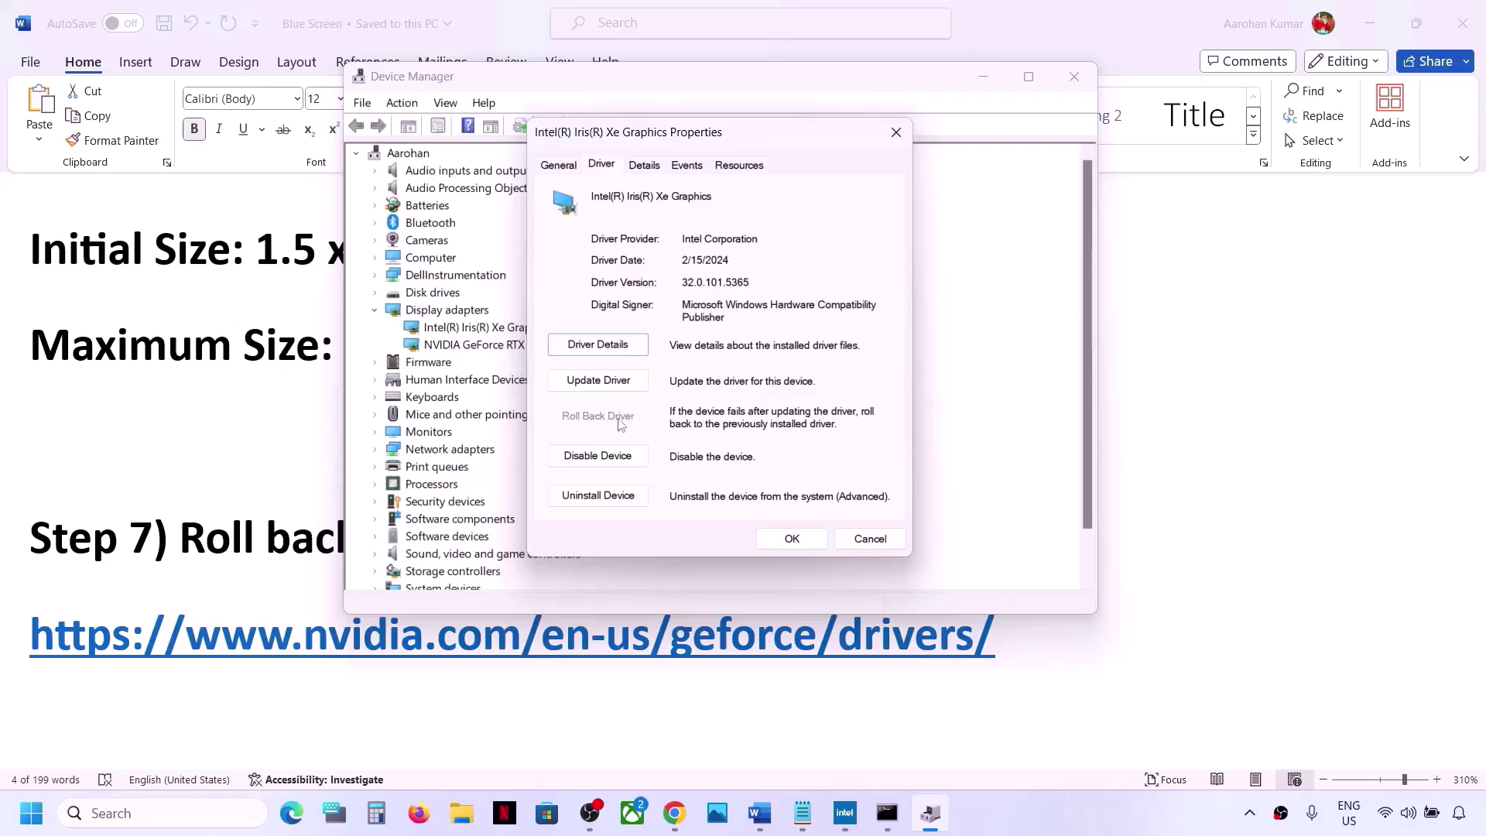
pyautogui.click(852, 542)
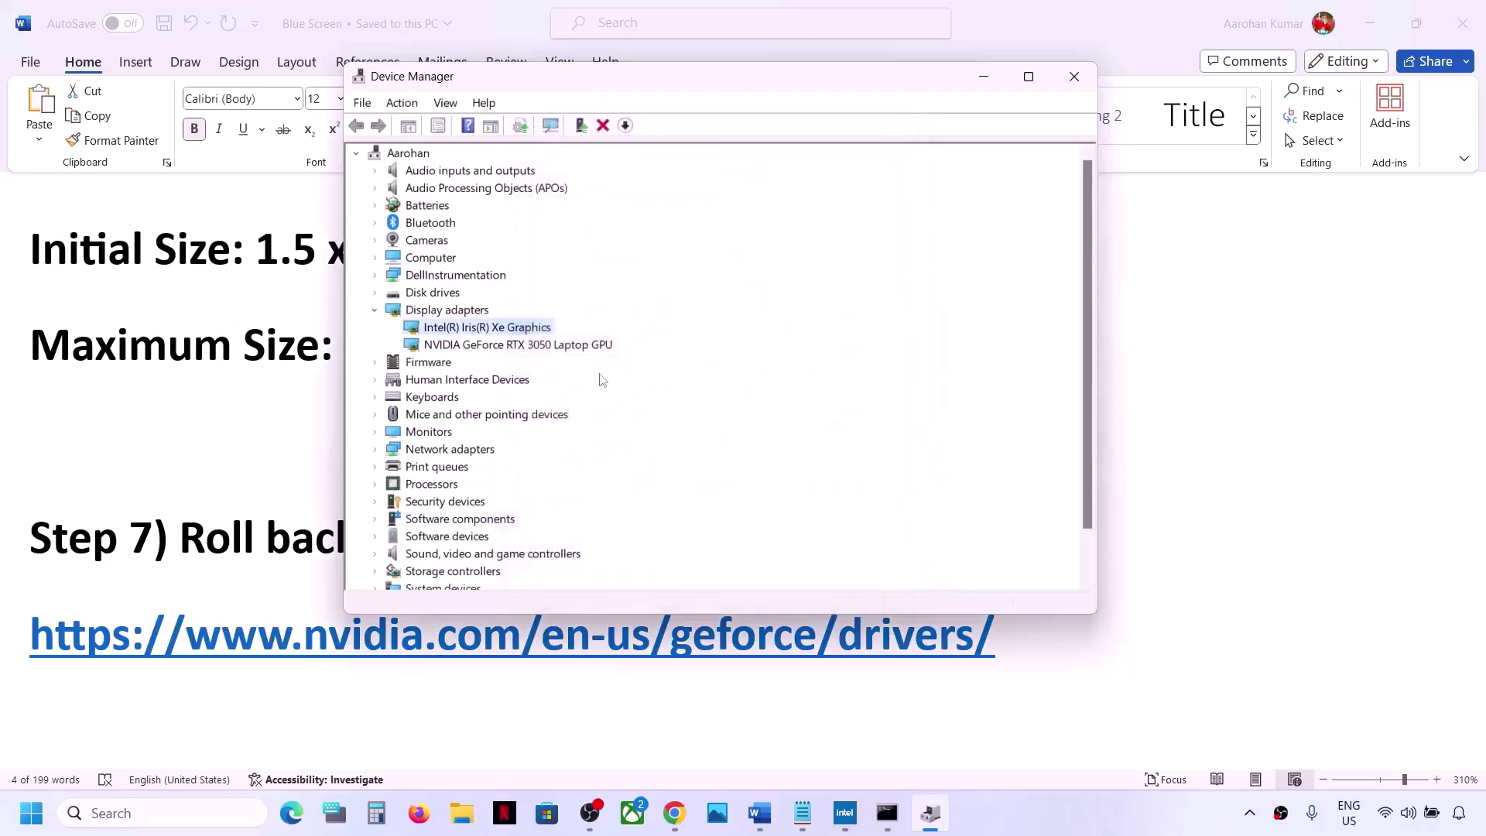
# Check whether Roll Back Driver is available in the NVIDIA GeForce RTX 3050 Laptop GPU driver properties, and close them without changes.
pyautogui.click(523, 347)
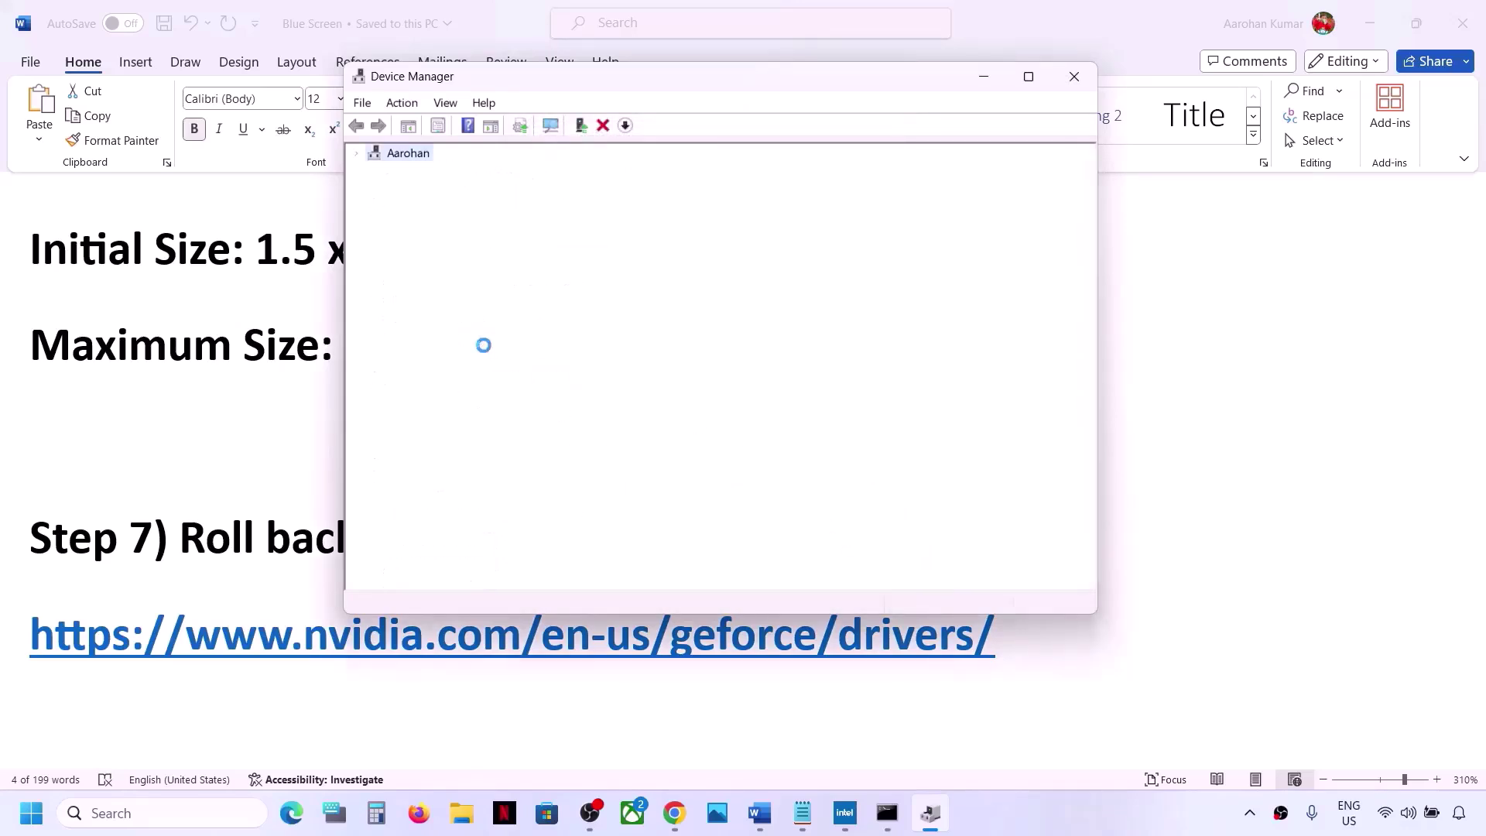
pyautogui.rightClick(485, 347)
pyautogui.click(550, 462)
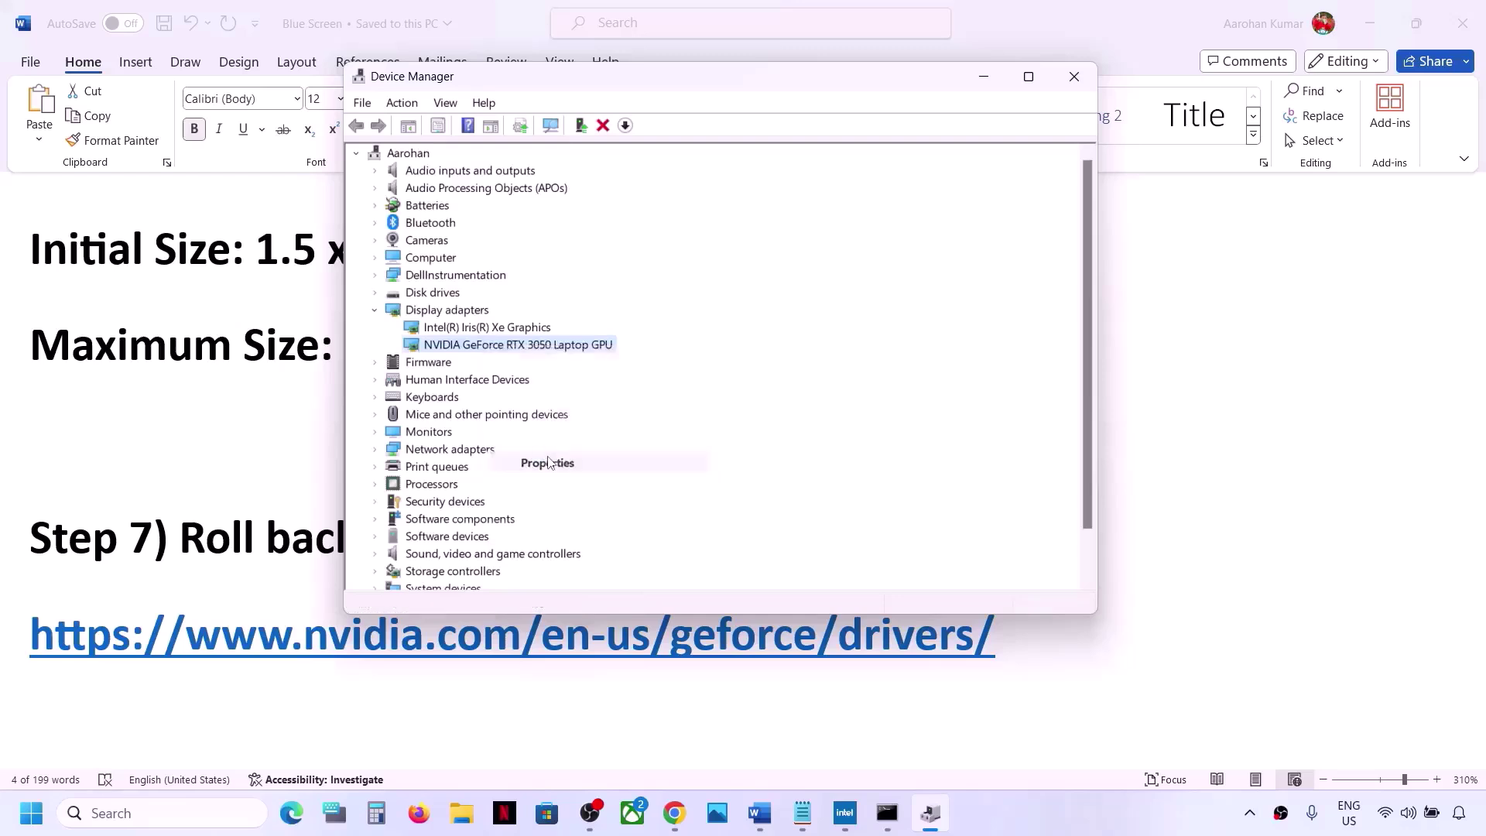
pyautogui.click(601, 167)
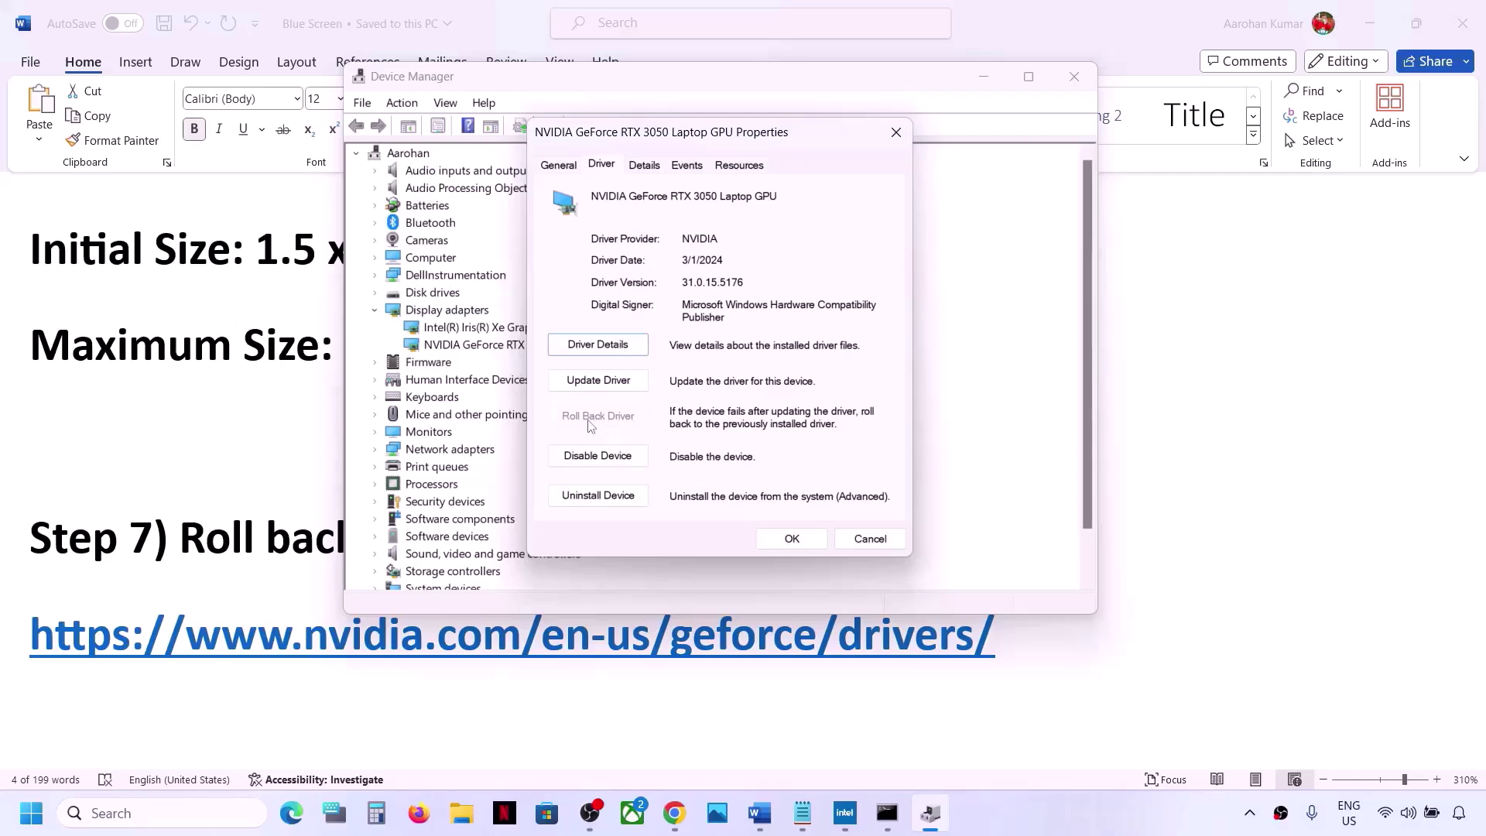
pyautogui.click(870, 539)
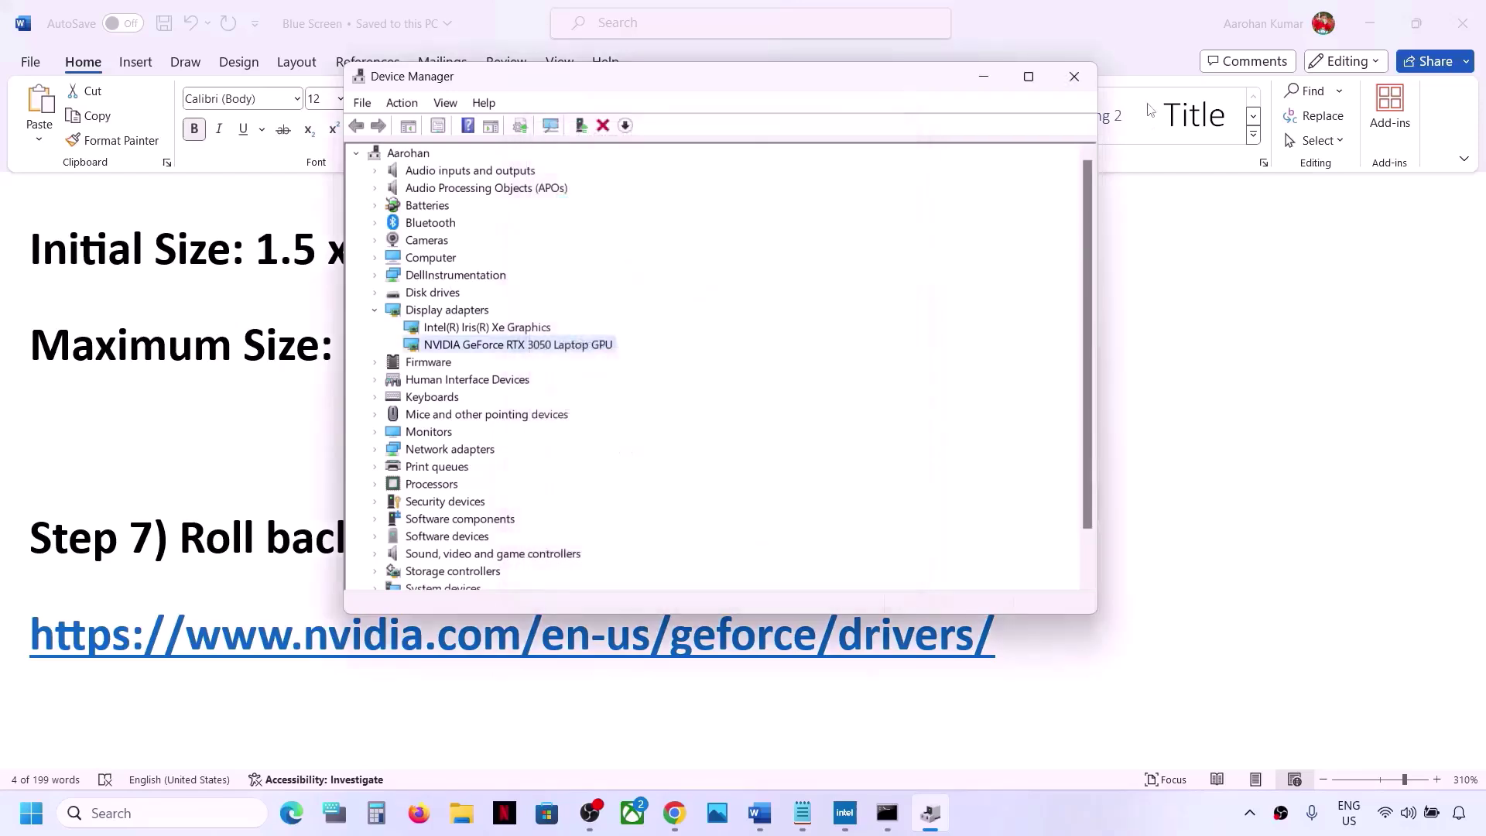
# Close Device Manager and highlight "Uninstall recently installed" in the Step 8 heading of the Blue Screen document.
pyautogui.click(1074, 76)
pyautogui.scroll(-5, 575, 443)
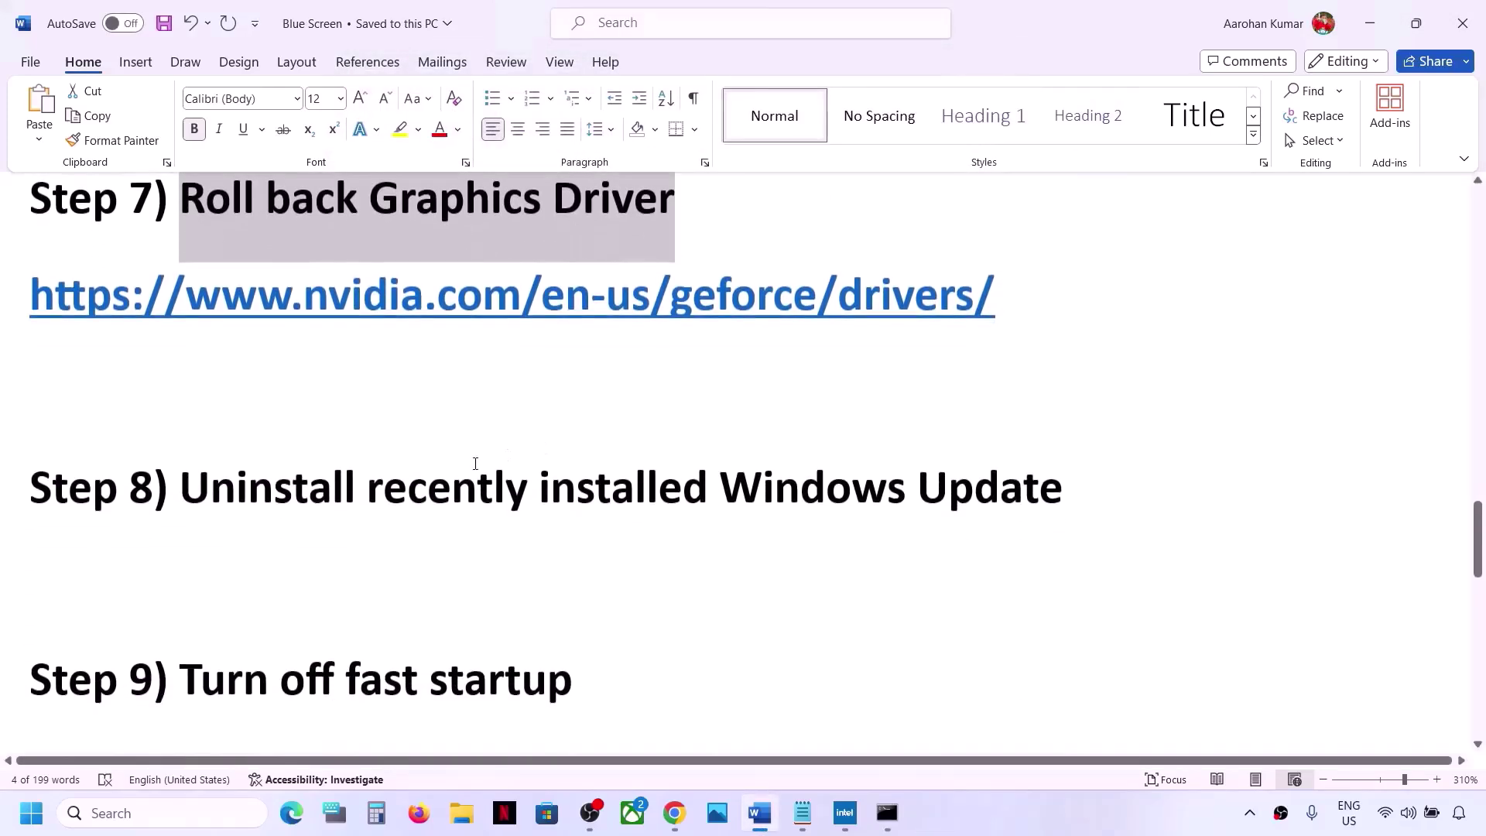
pyautogui.scroll(1, 474, 464)
pyautogui.moveTo(179, 554); pyautogui.dragTo(1084, 550)
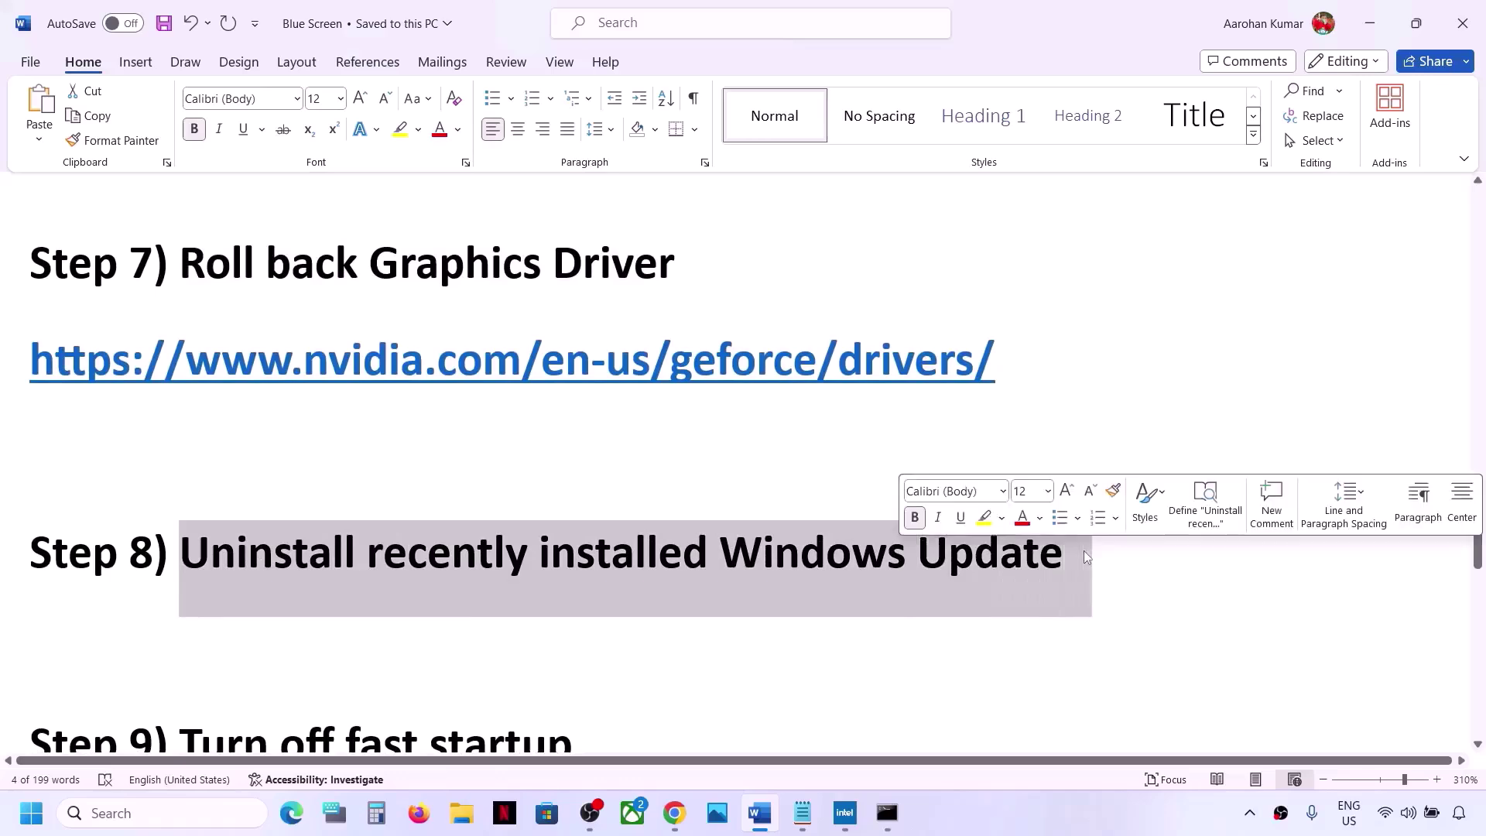
pyautogui.click(638, 554)
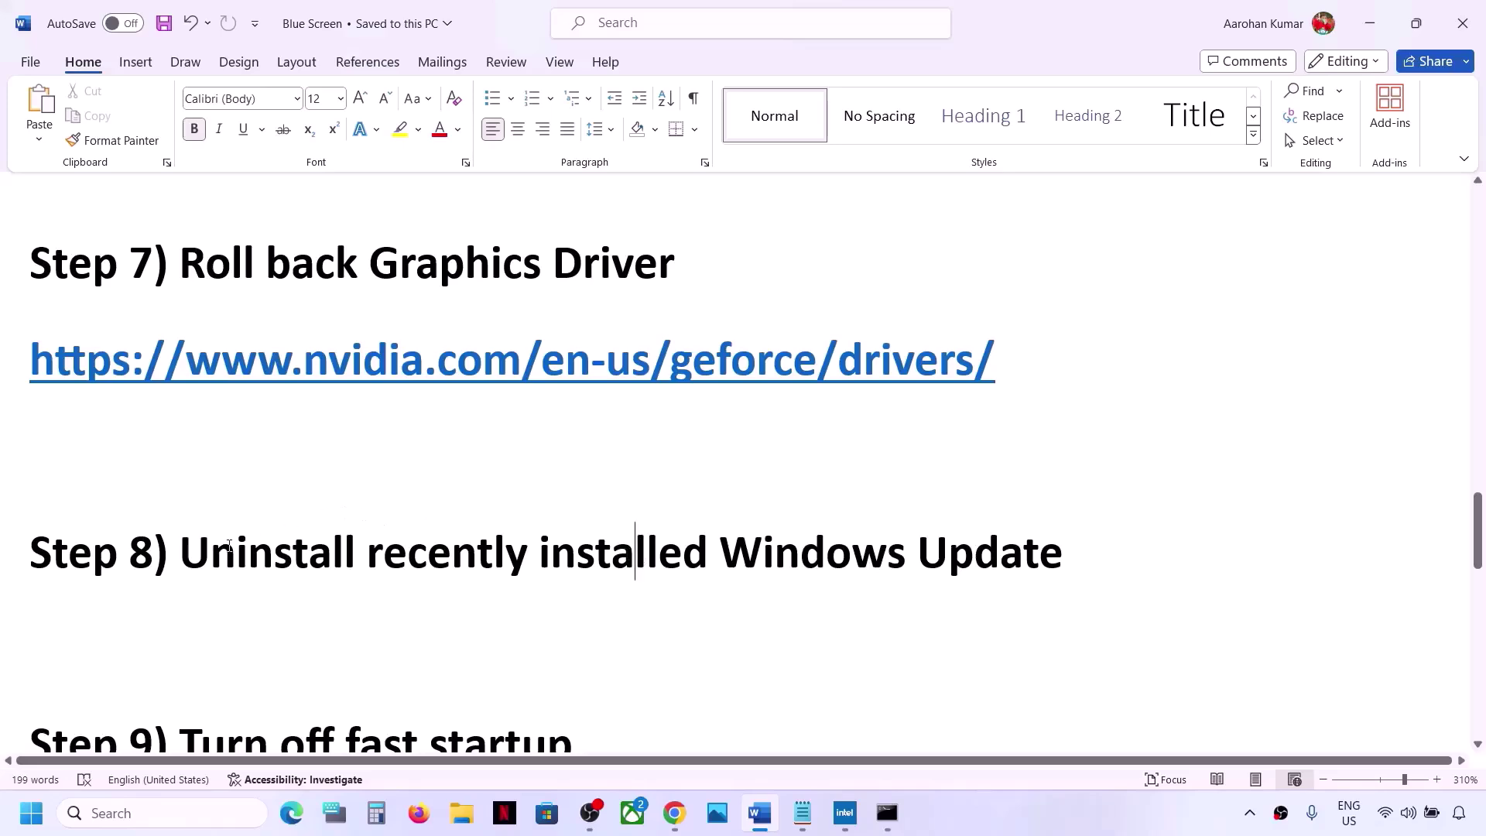
pyautogui.moveTo(229, 554); pyautogui.dragTo(708, 554)
# Launch Windows Settings and bring up the list of uninstallable updates from the Windows Update history.
pyautogui.click(29, 825)
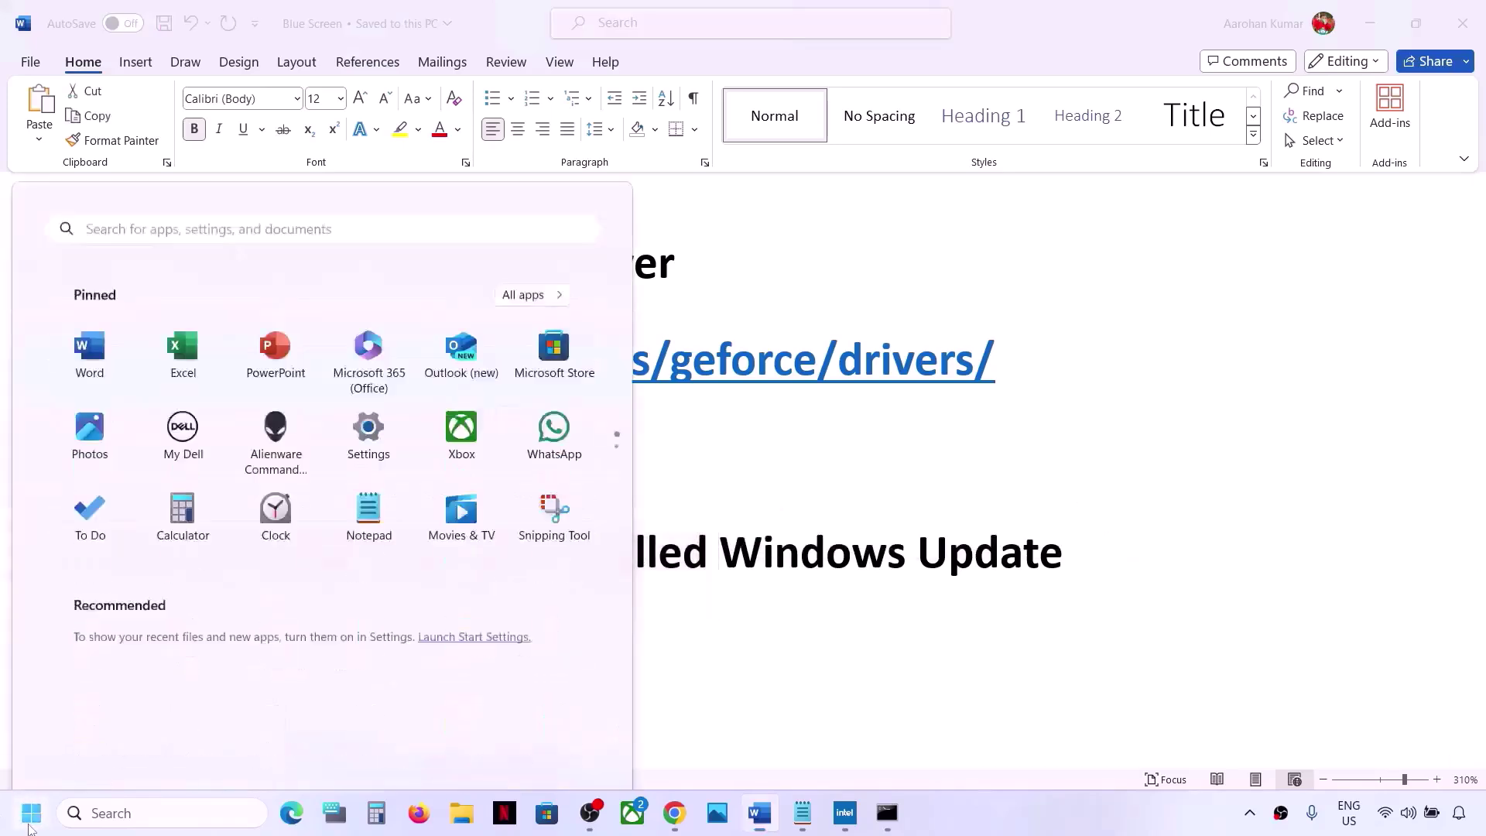
pyautogui.click(368, 248)
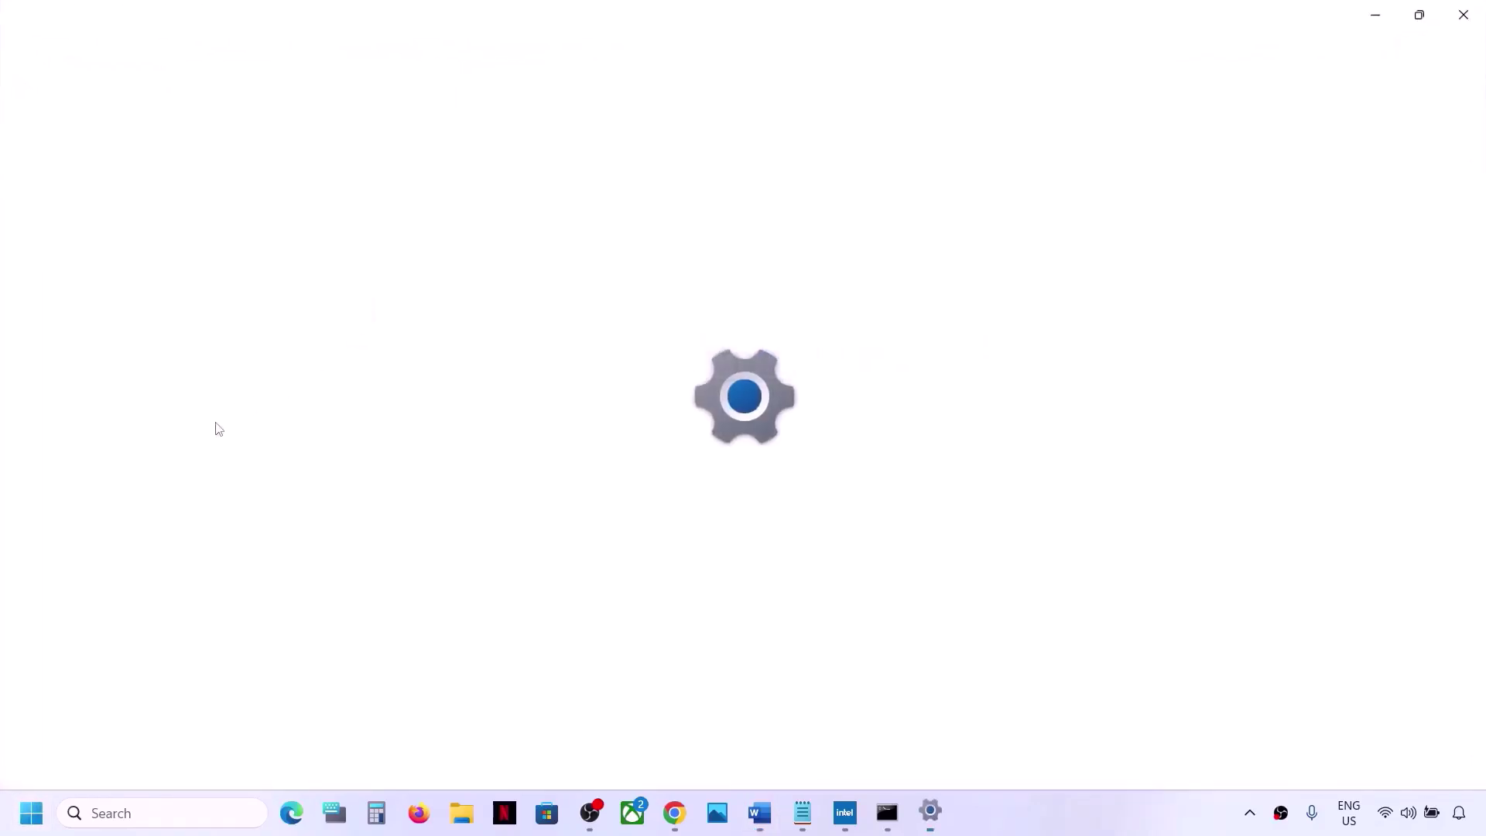
pyautogui.click(109, 634)
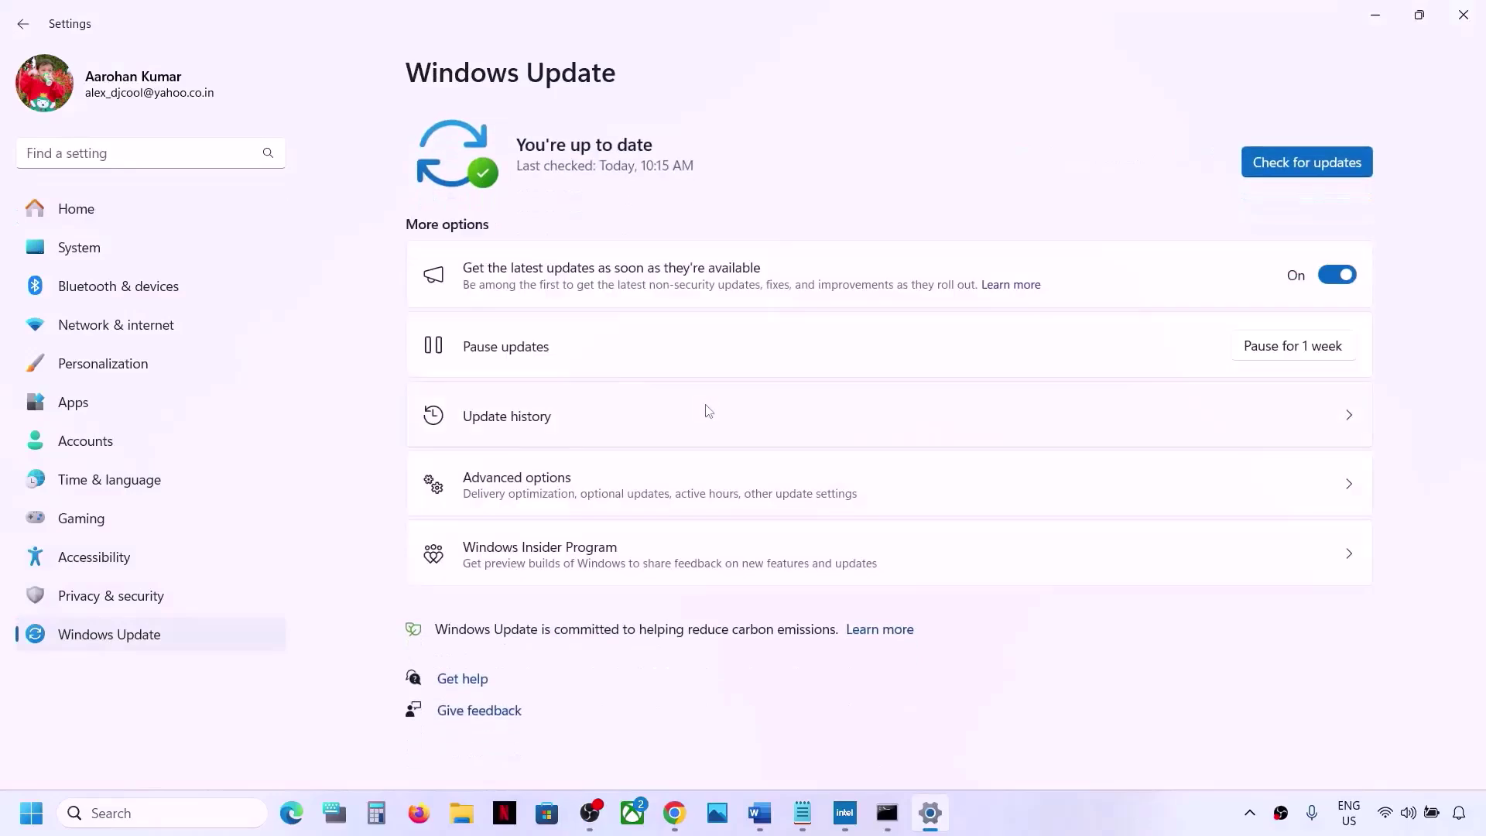
pyautogui.click(521, 421)
pyautogui.scroll(-15, 519, 428)
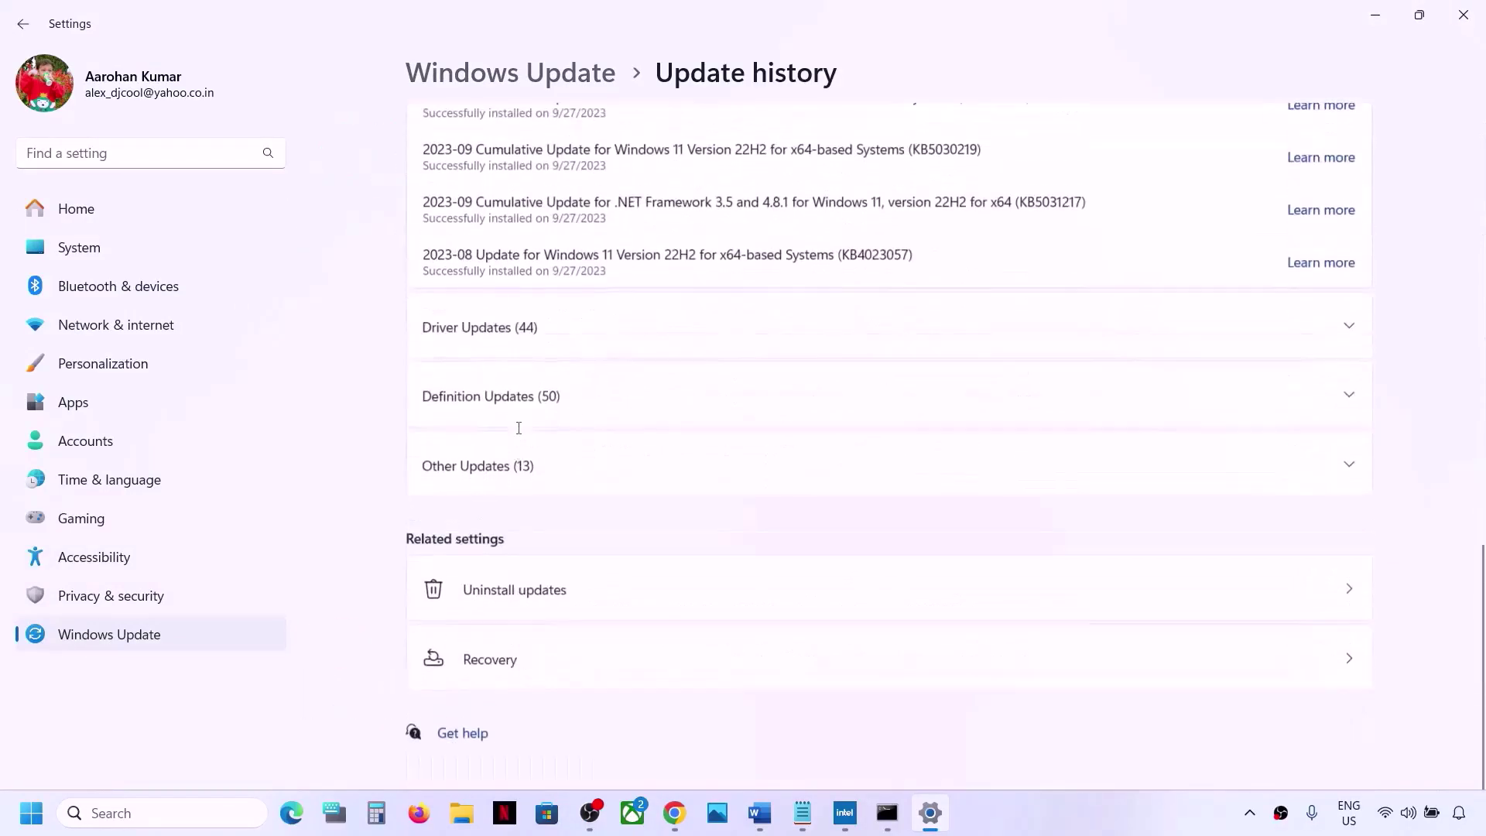
pyautogui.click(437, 633)
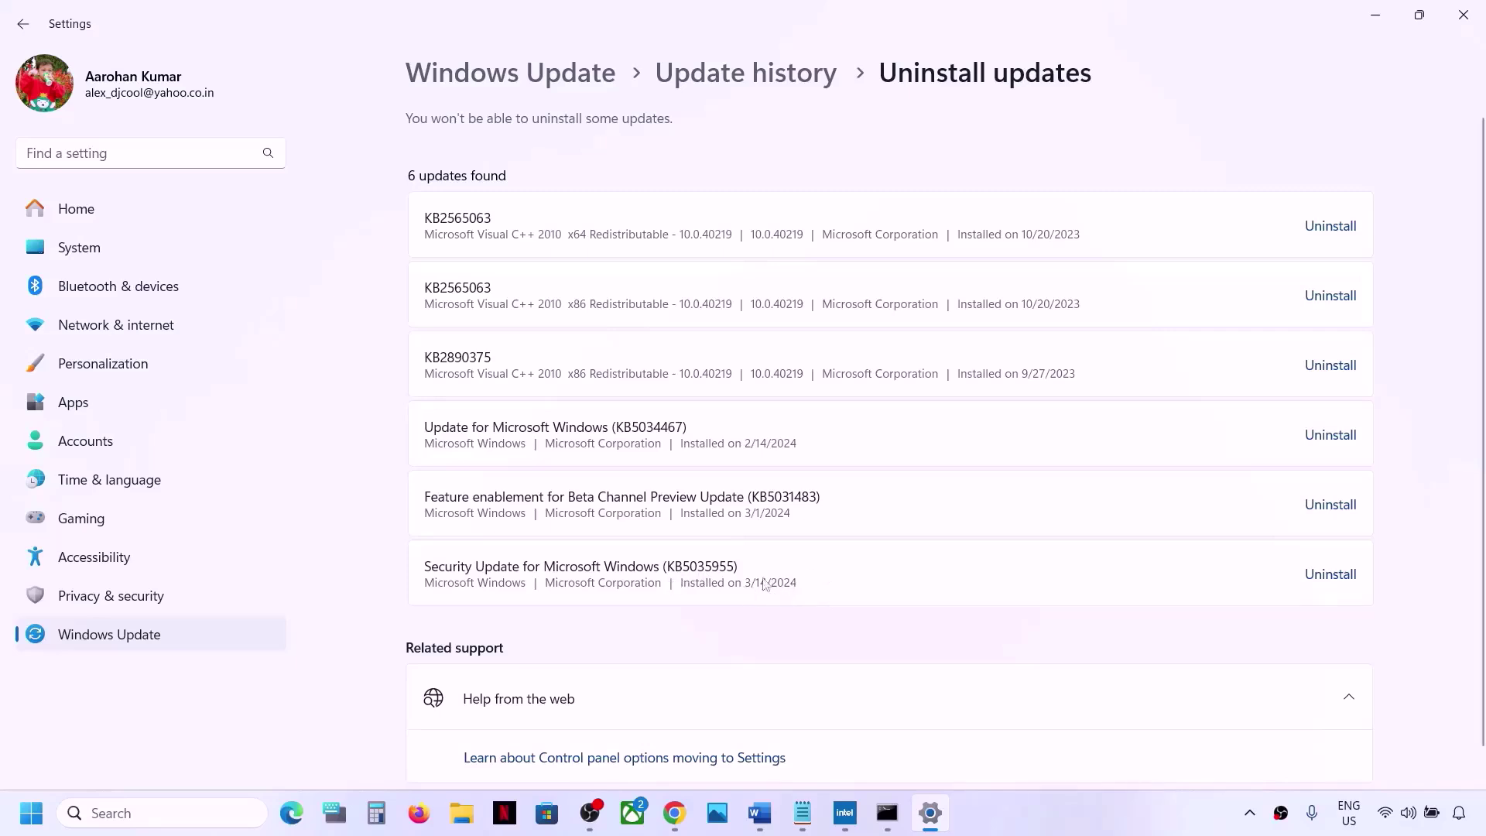
# Uninstall Security Update for Microsoft Windows (KB5035955), and show the power options for restarting without restarting the computer.
pyautogui.click(1333, 576)
pyautogui.click(1298, 669)
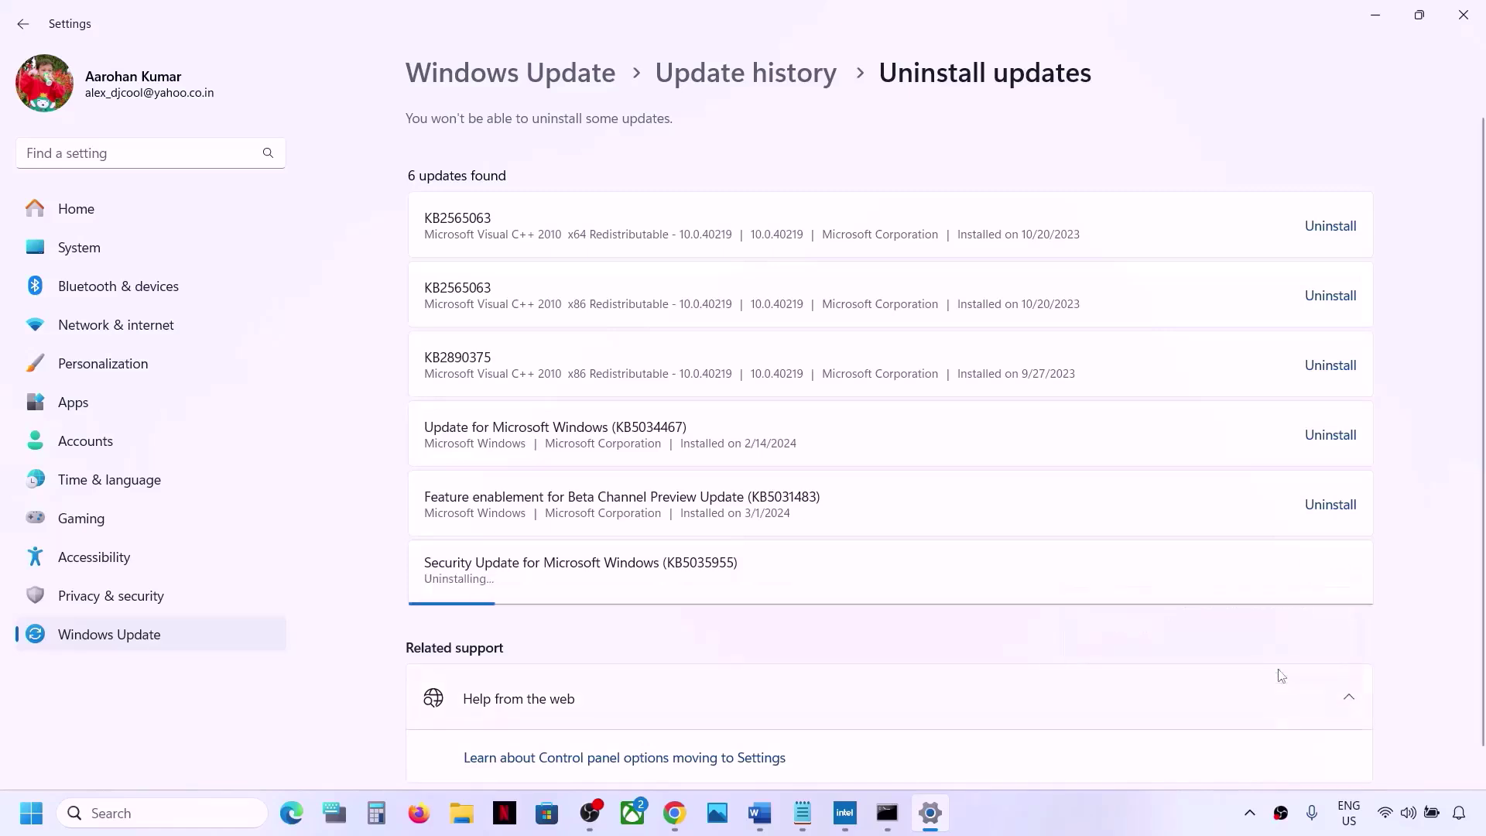
pyautogui.click(25, 825)
pyautogui.click(562, 746)
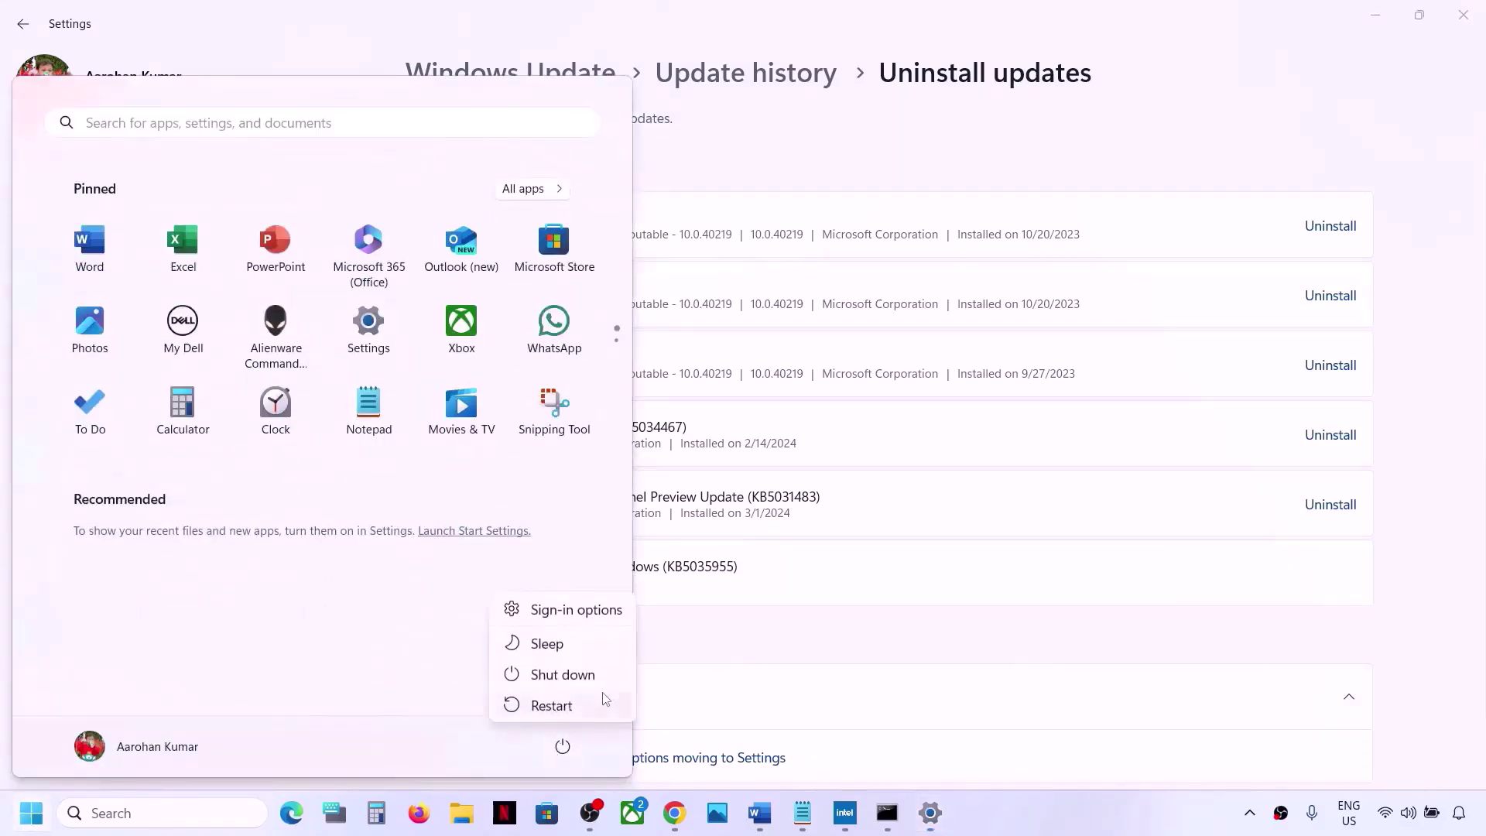
pyautogui.press('Escape')
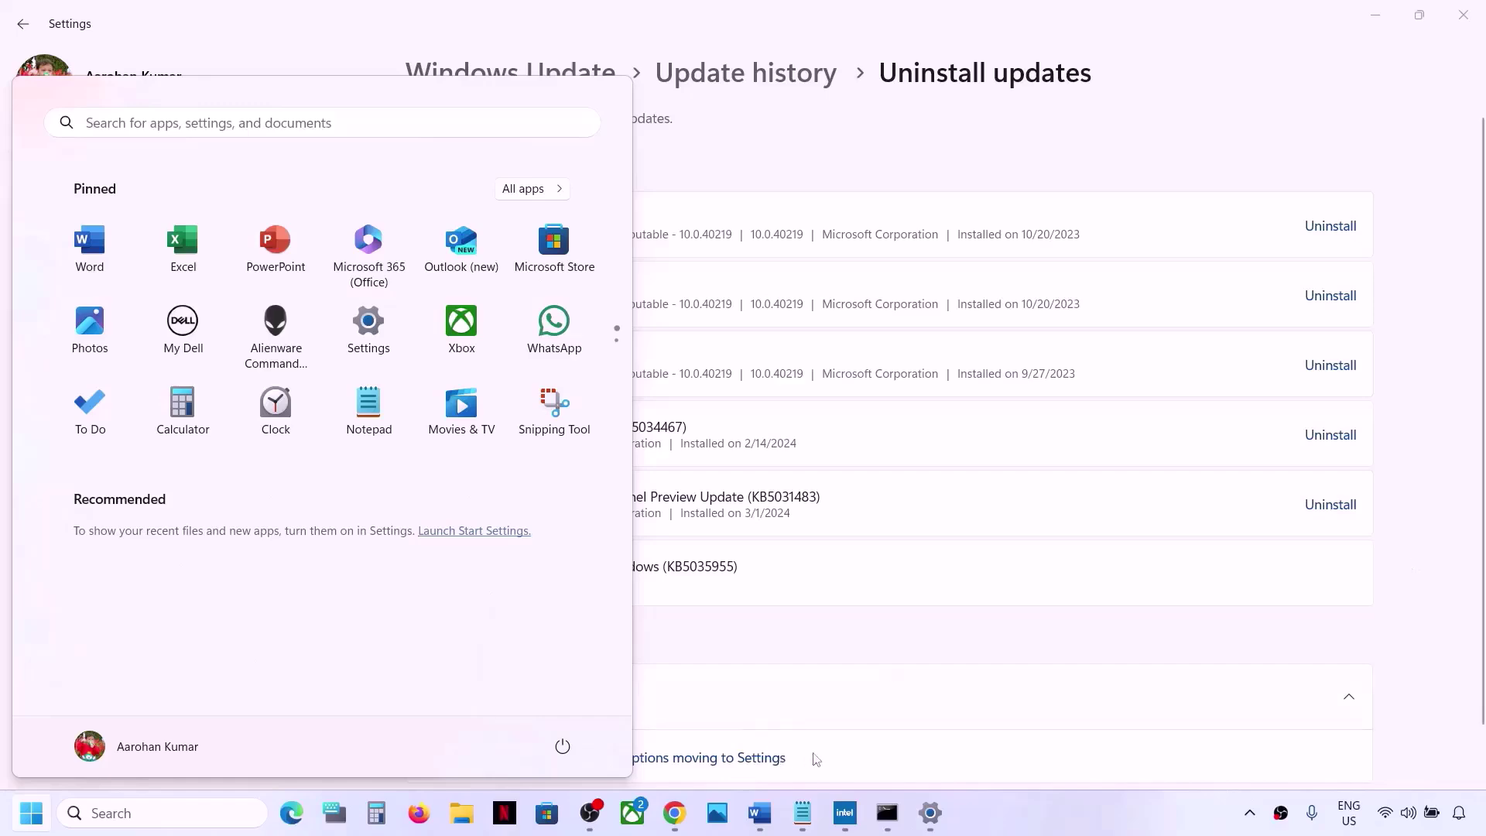
# Switch to the Blue Screen document in Word and highlight from the blank line above Step 9 through "Step 9) Turn".
pyautogui.click(776, 825)
pyautogui.scroll(-4, 537, 515)
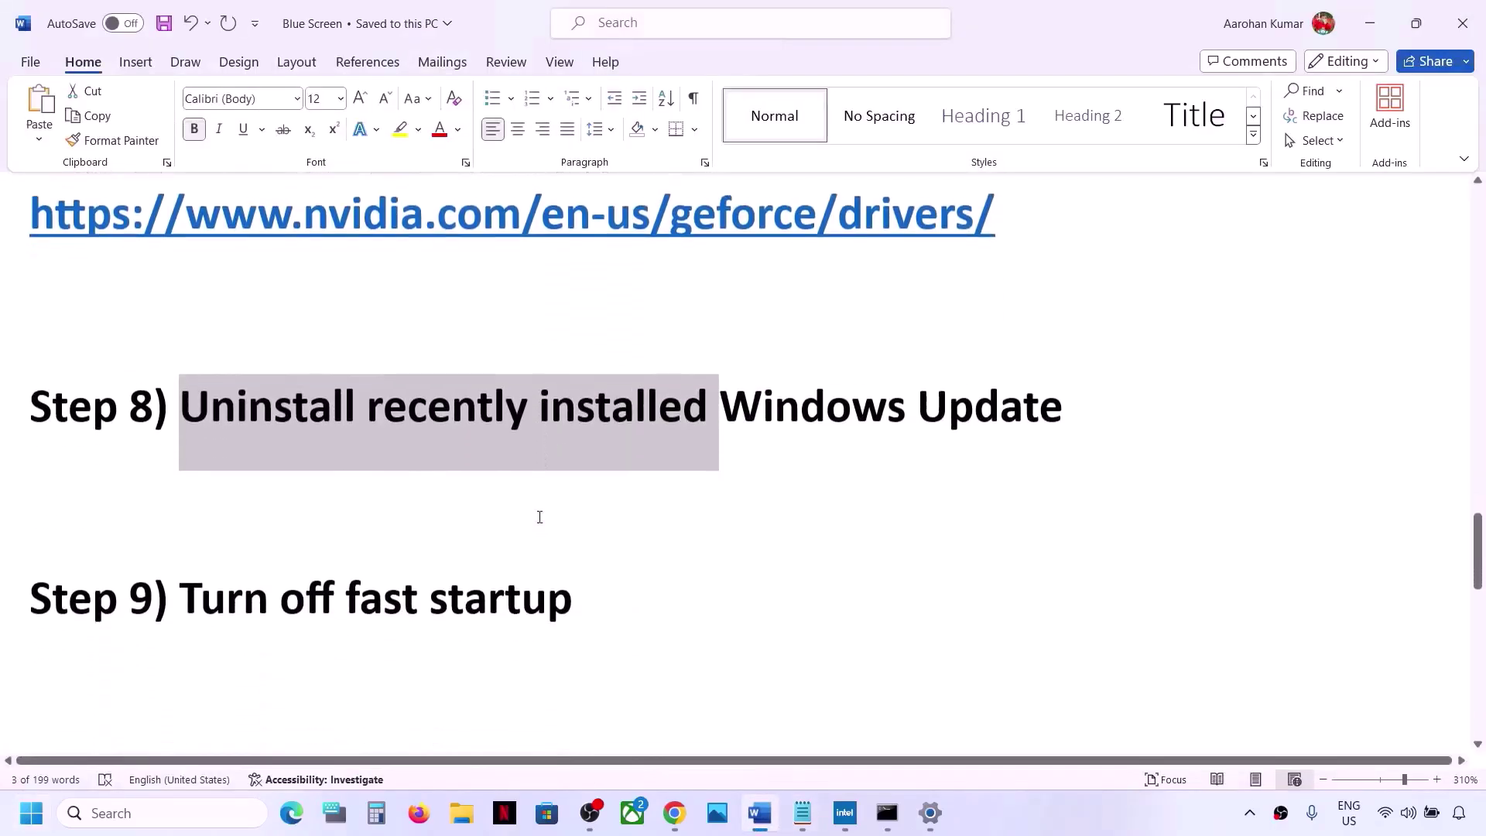
pyautogui.moveTo(222, 557); pyautogui.dragTo(662, 526)
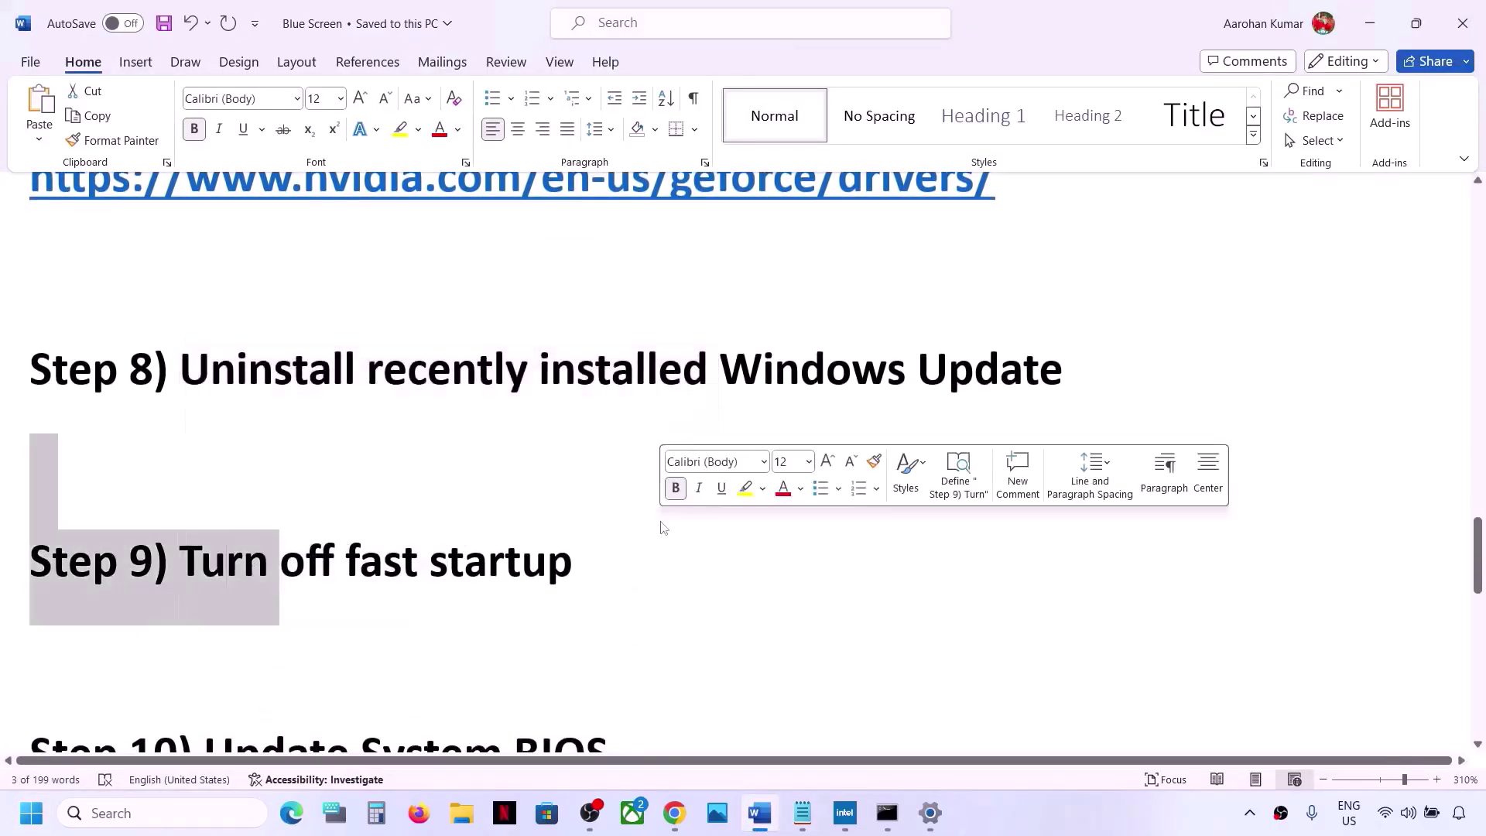
# Launch Control Panel and bring up the settings for what the power button does in Power Options.
pyautogui.click(161, 810)
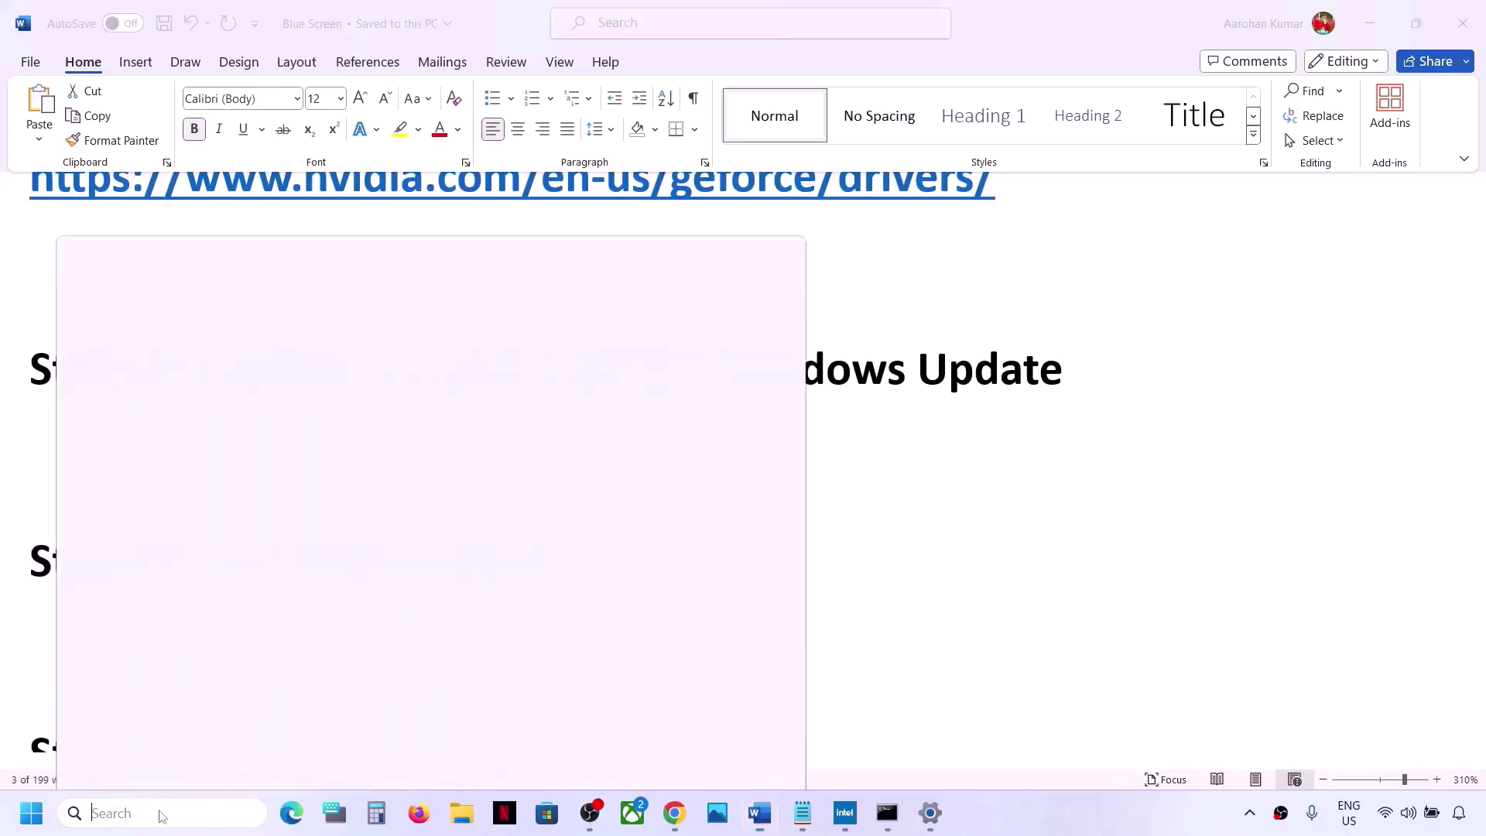
pyautogui.write('control')
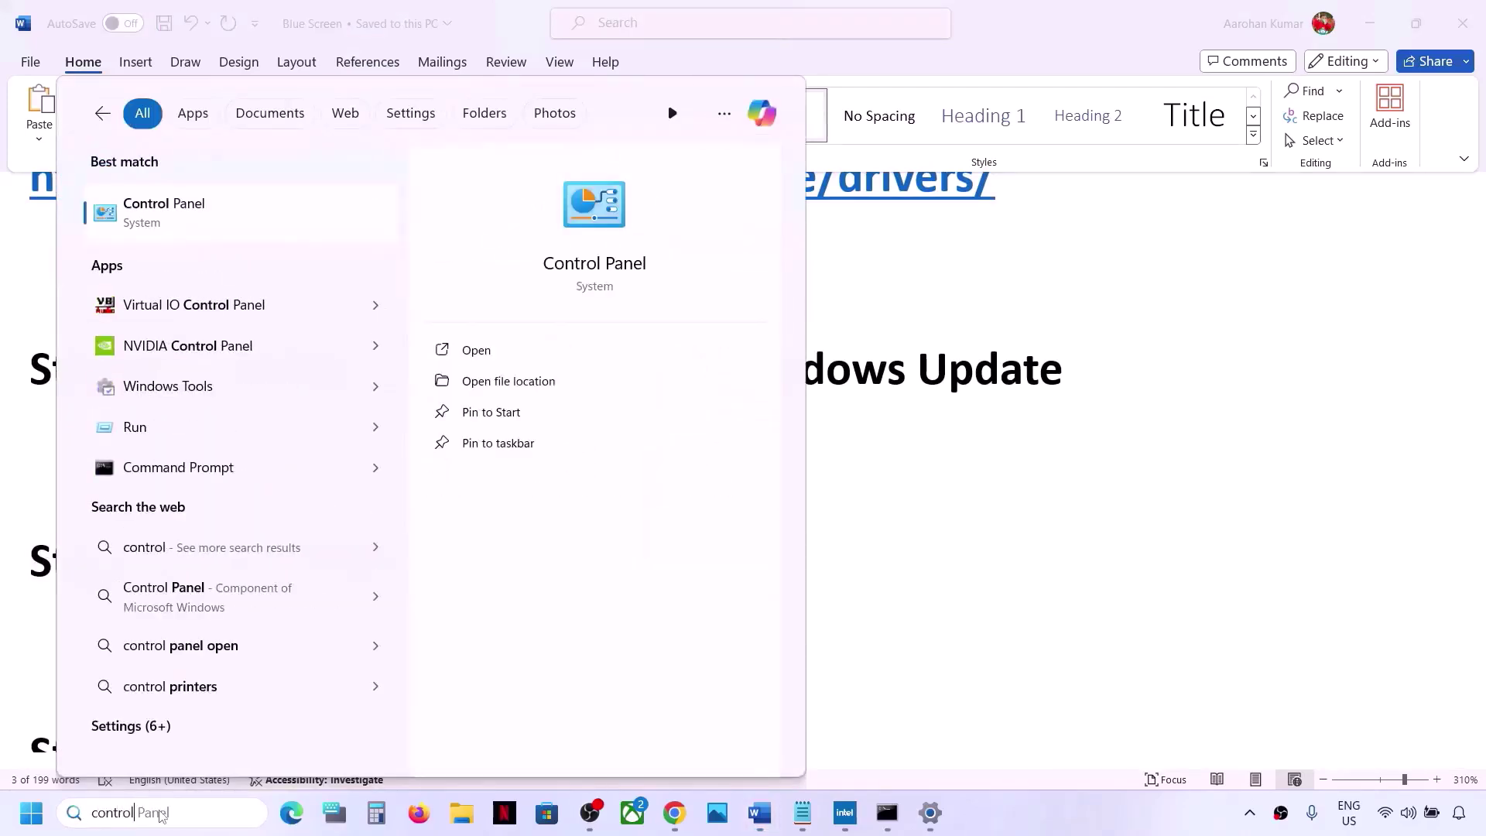
pyautogui.press('Return')
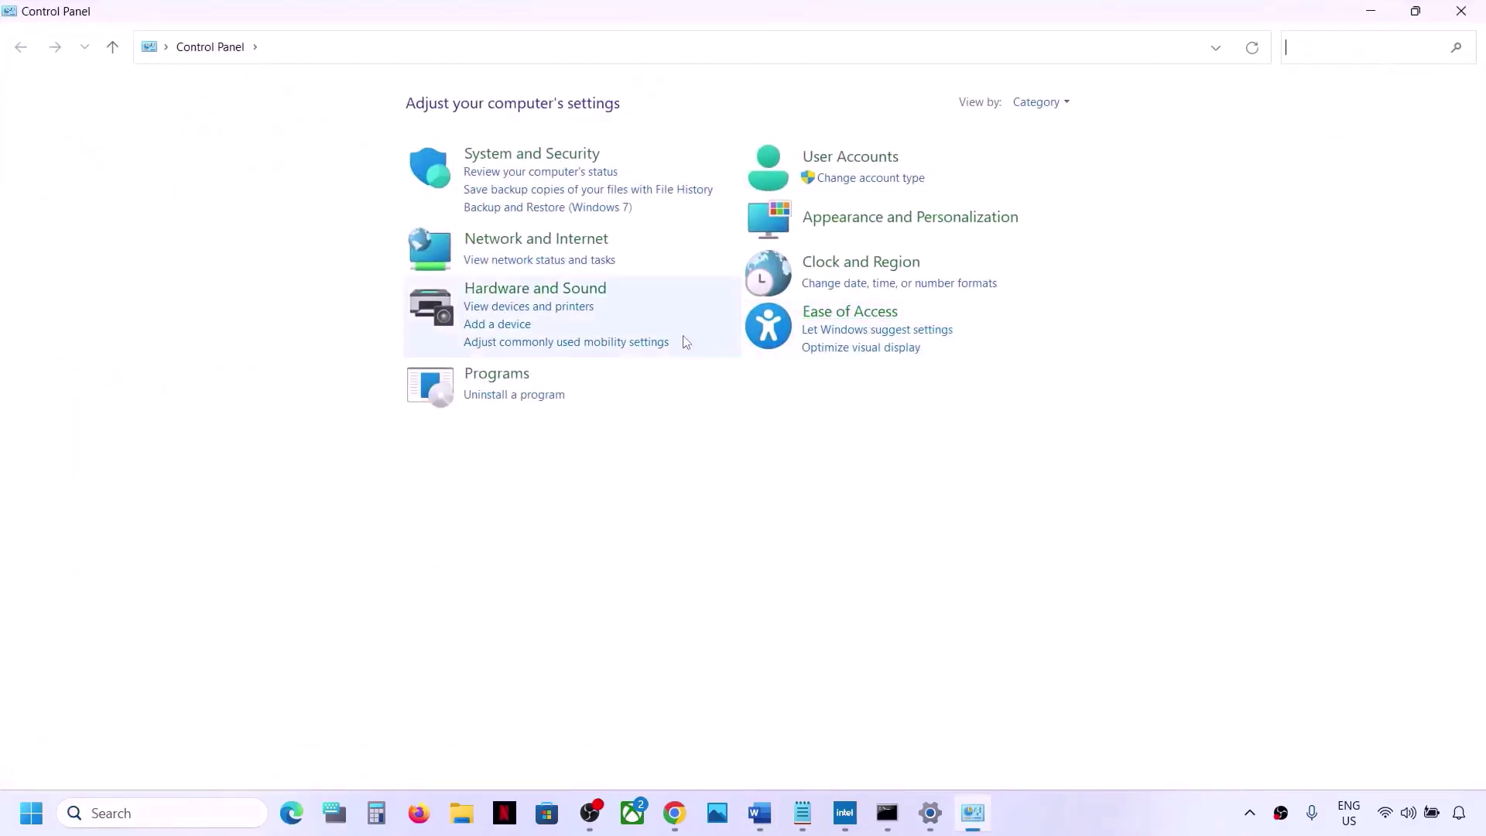
pyautogui.click(544, 289)
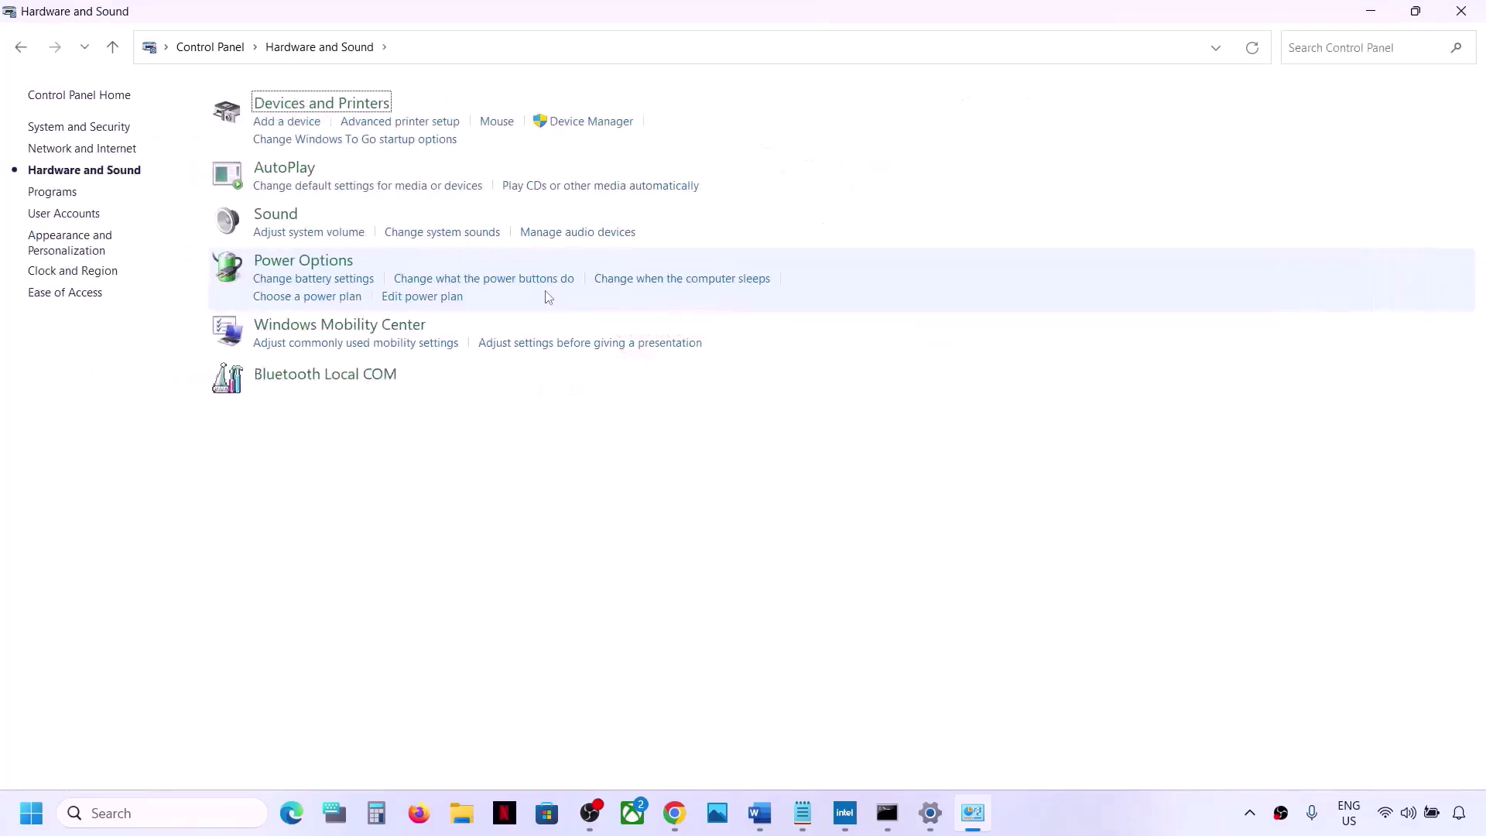
pyautogui.click(303, 263)
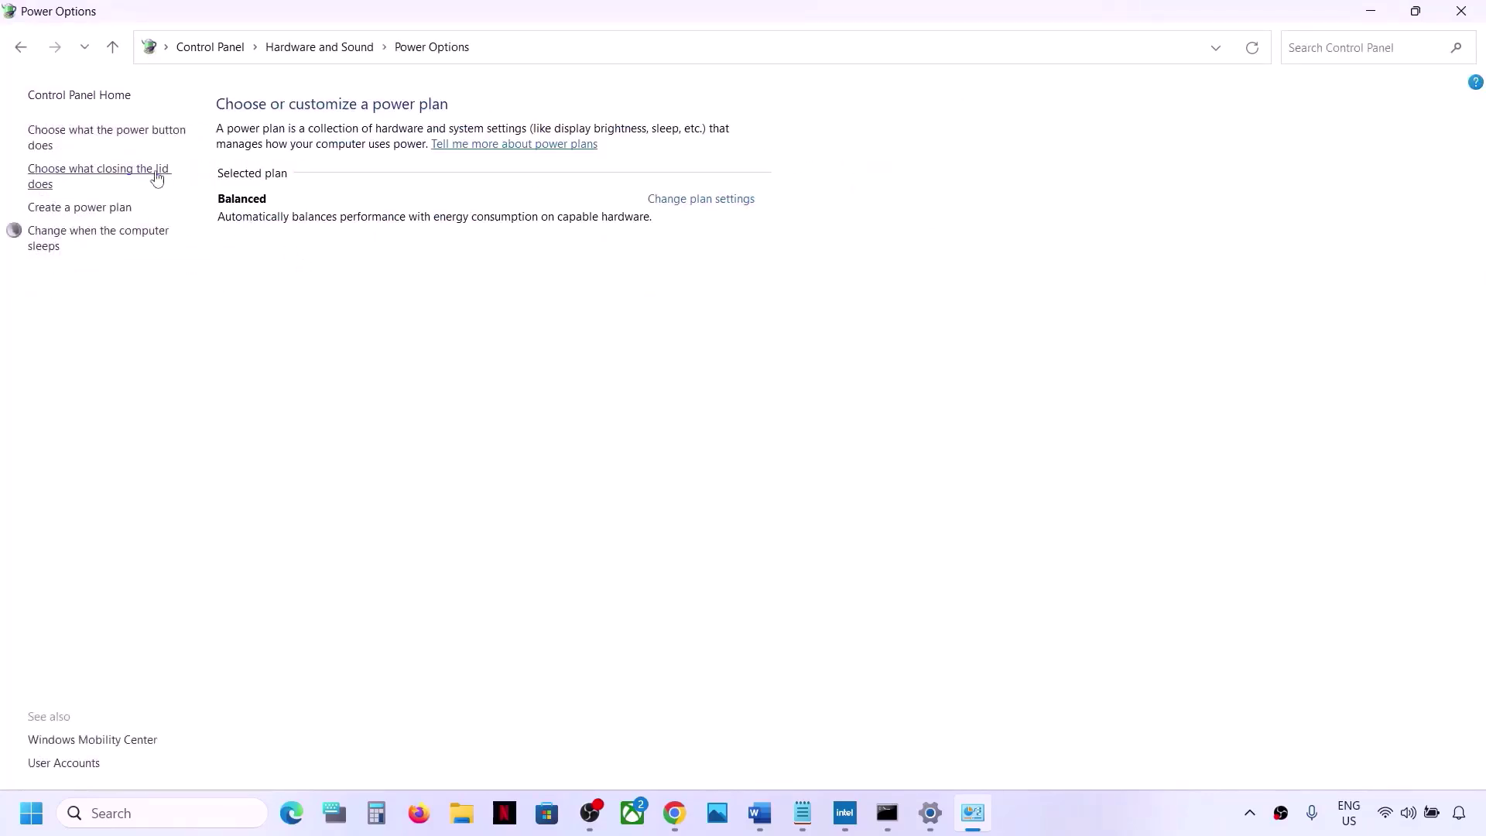
pyautogui.click(147, 133)
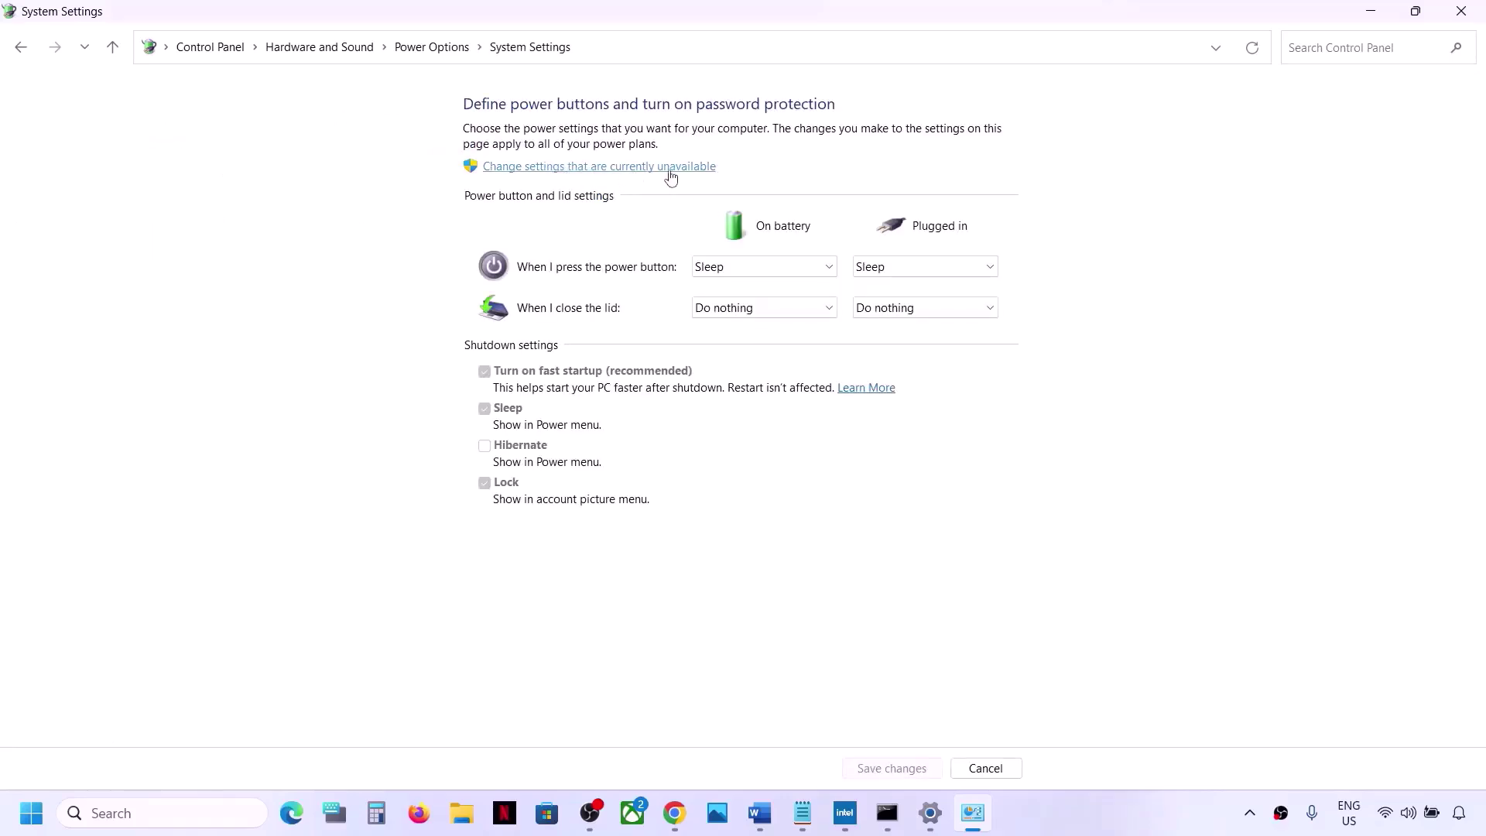
# Unlock the unavailable shutdown settings, turn off fast startup, save the changes, and close Power Options.
pyautogui.click(670, 167)
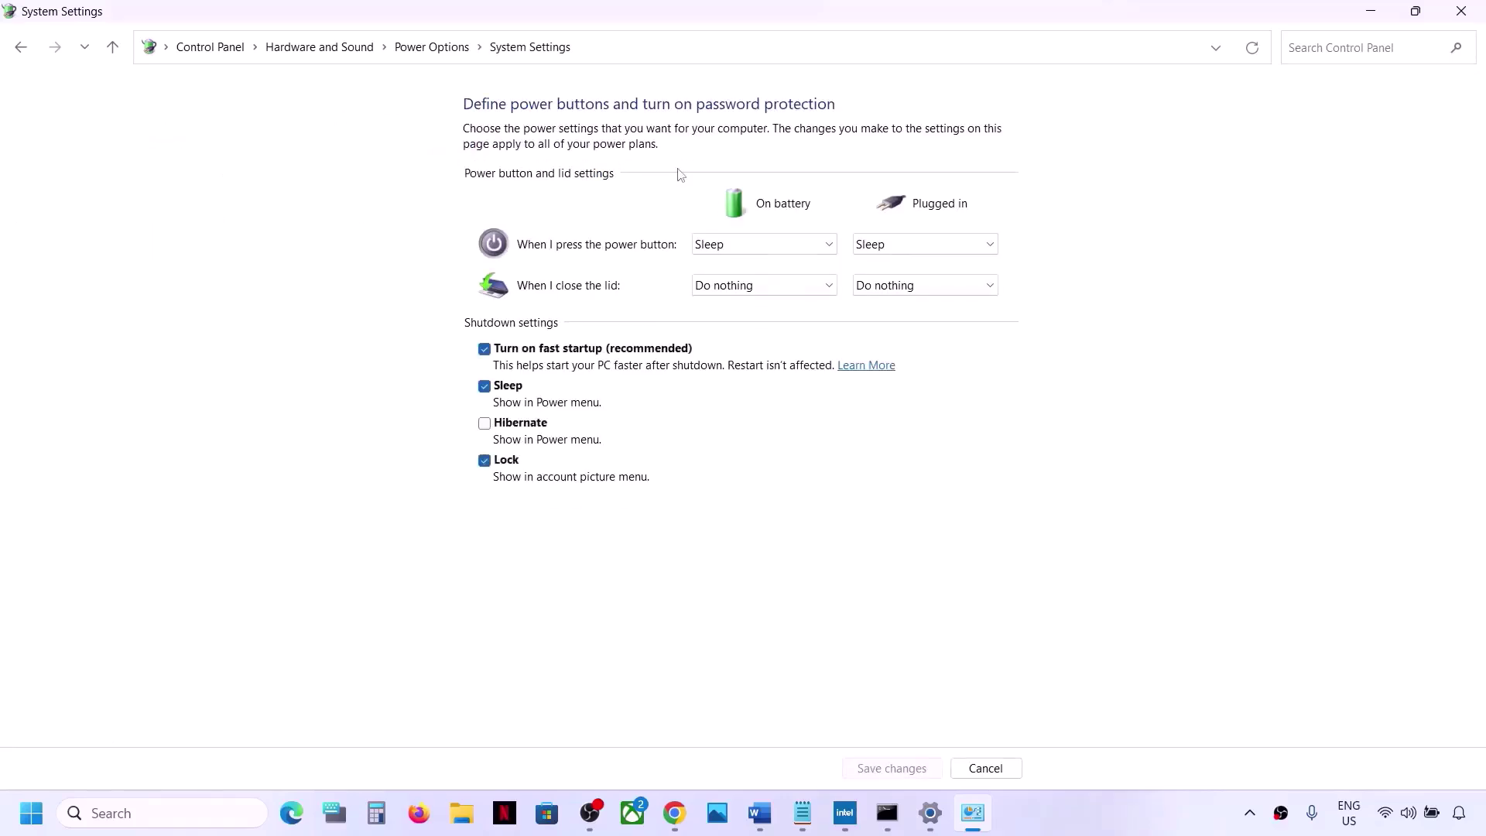
pyautogui.click(486, 349)
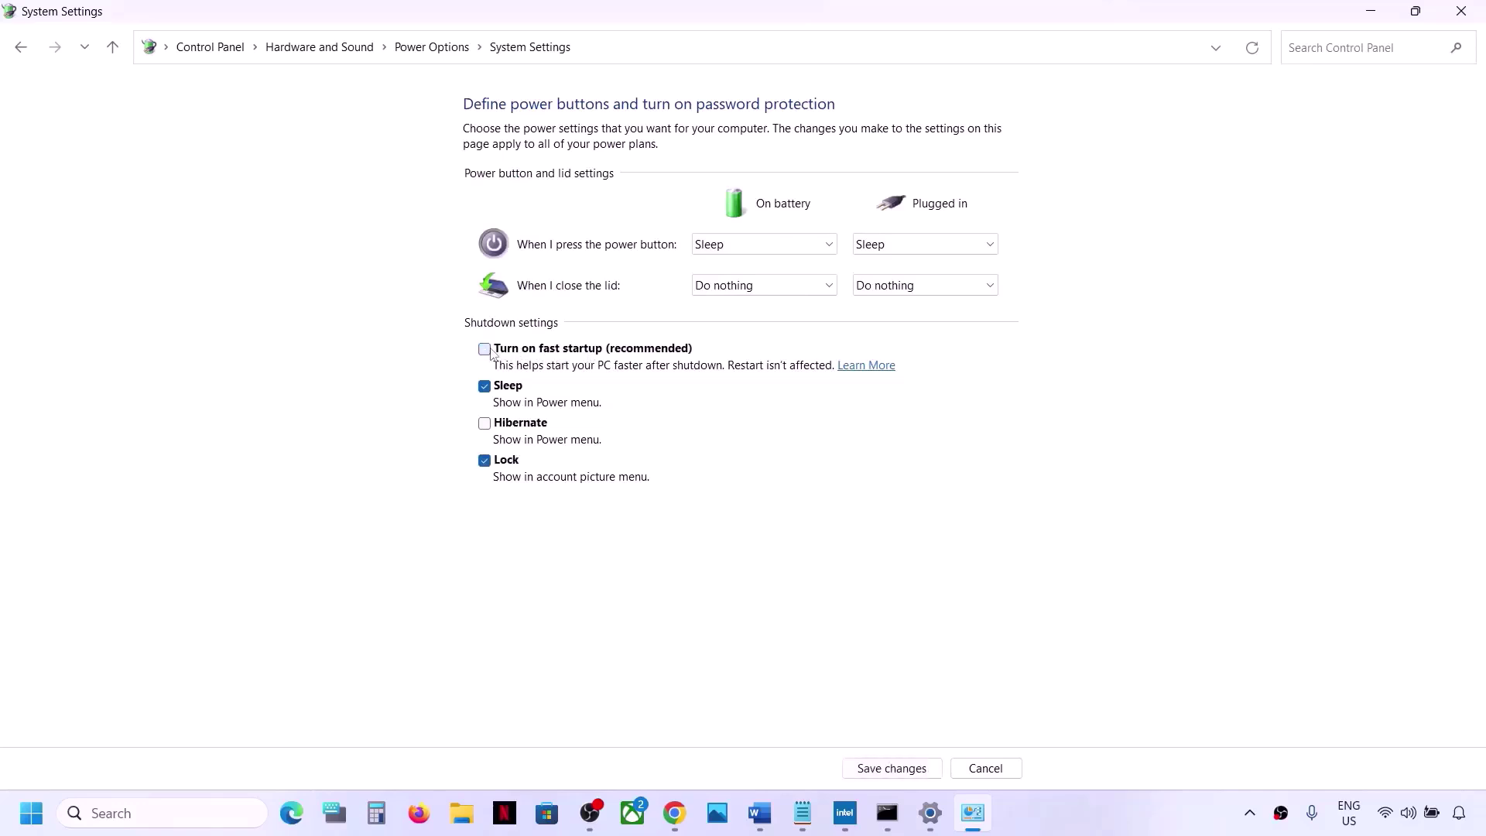
pyautogui.click(924, 770)
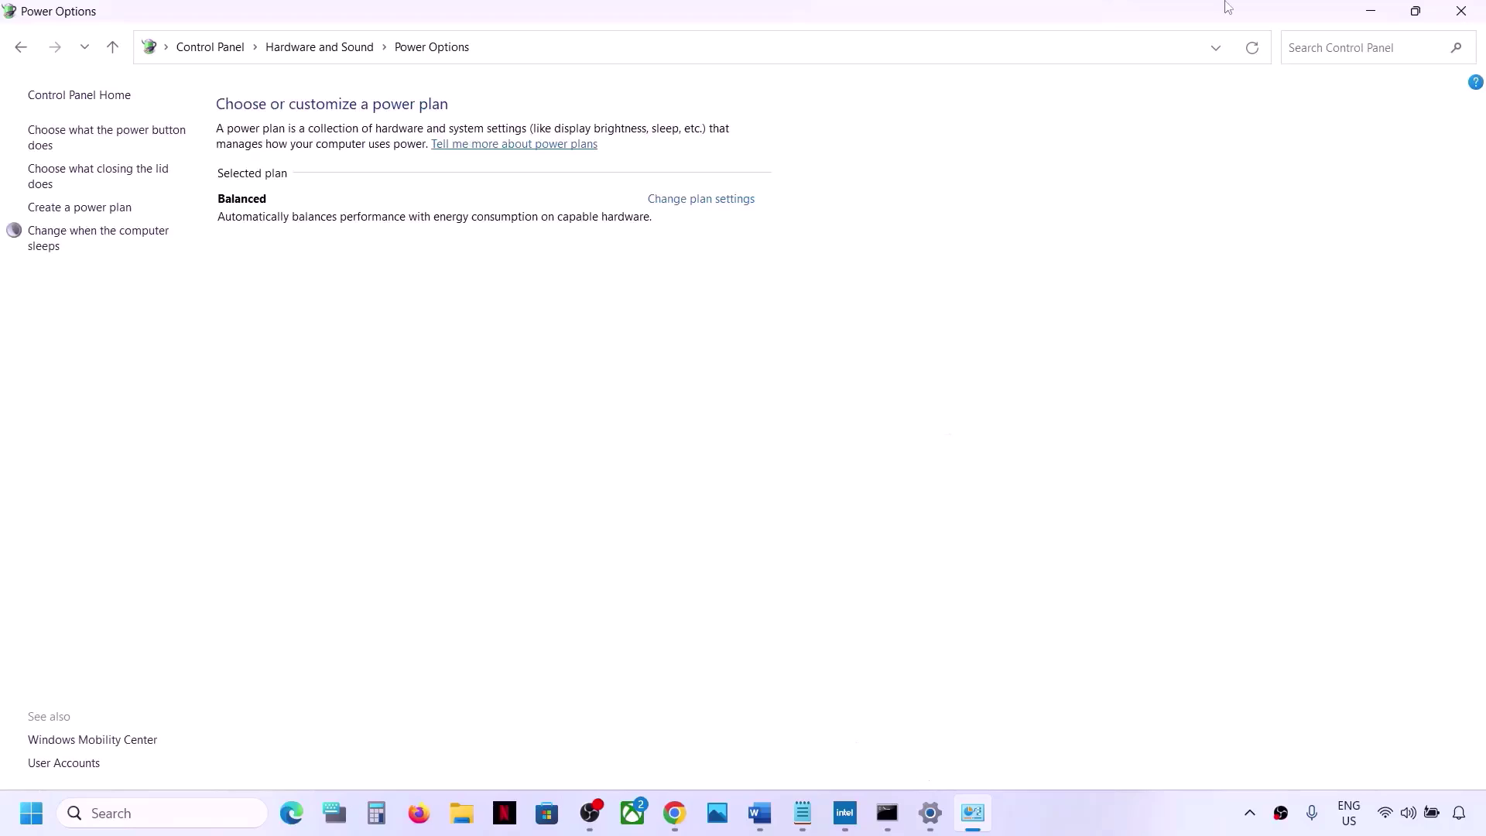
pyautogui.click(1461, 10)
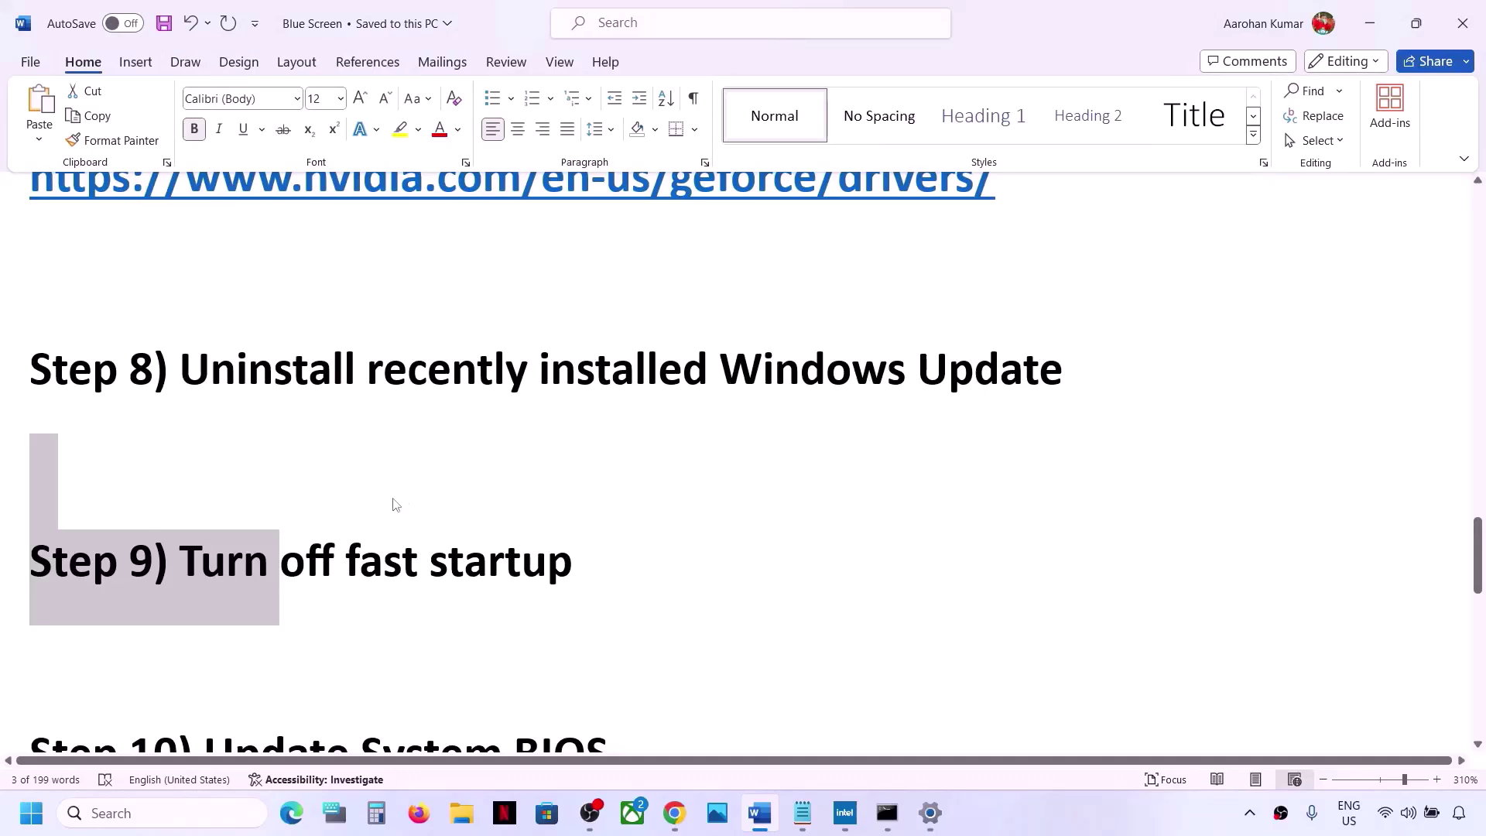
# Highlight "Update System BIOS" in the Step 10 heading of the Blue Screen document.
pyautogui.scroll(-3, 394, 505)
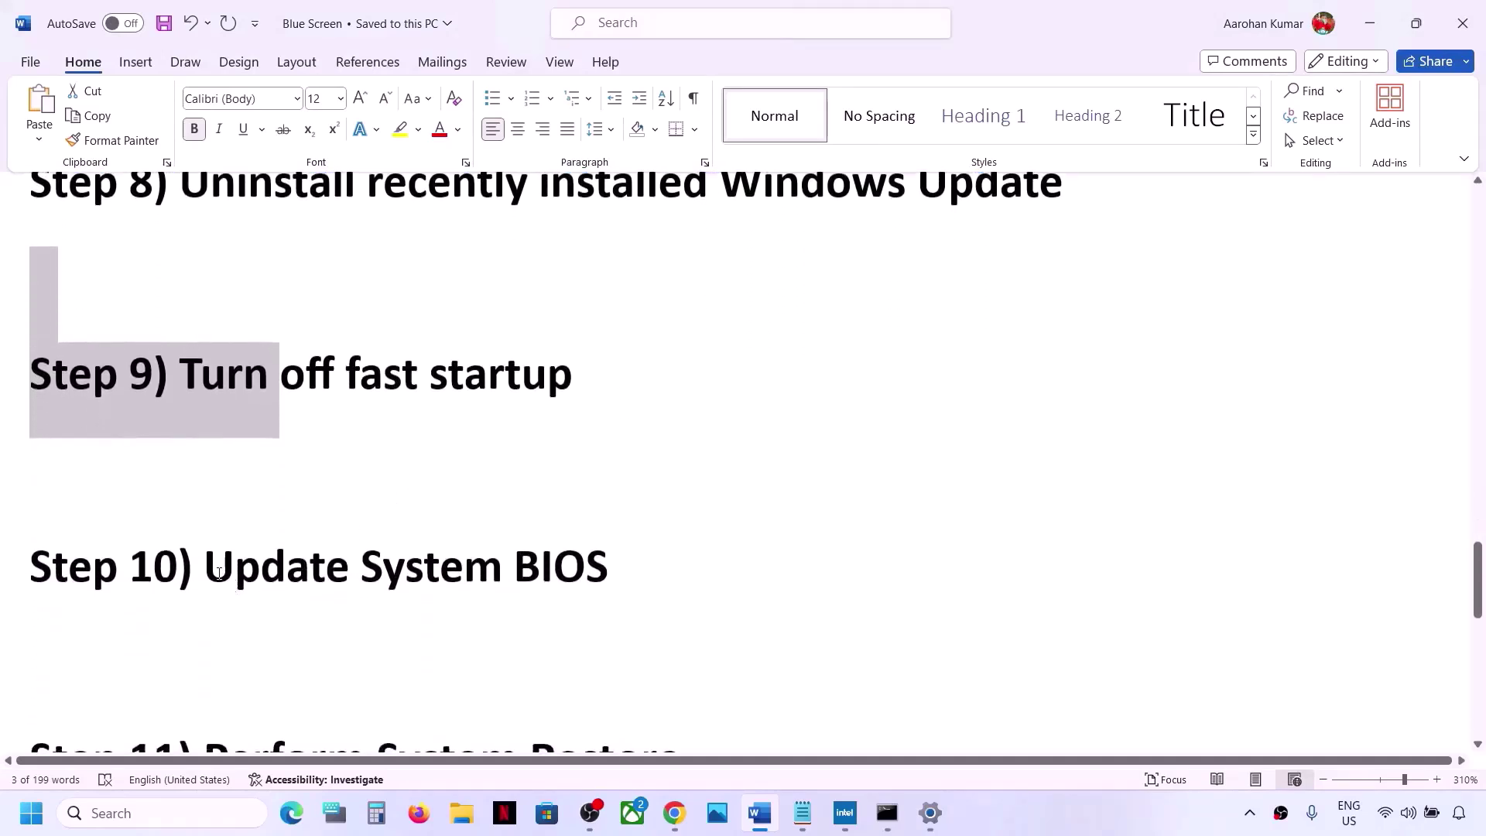
pyautogui.moveTo(221, 573); pyautogui.dragTo(586, 561)
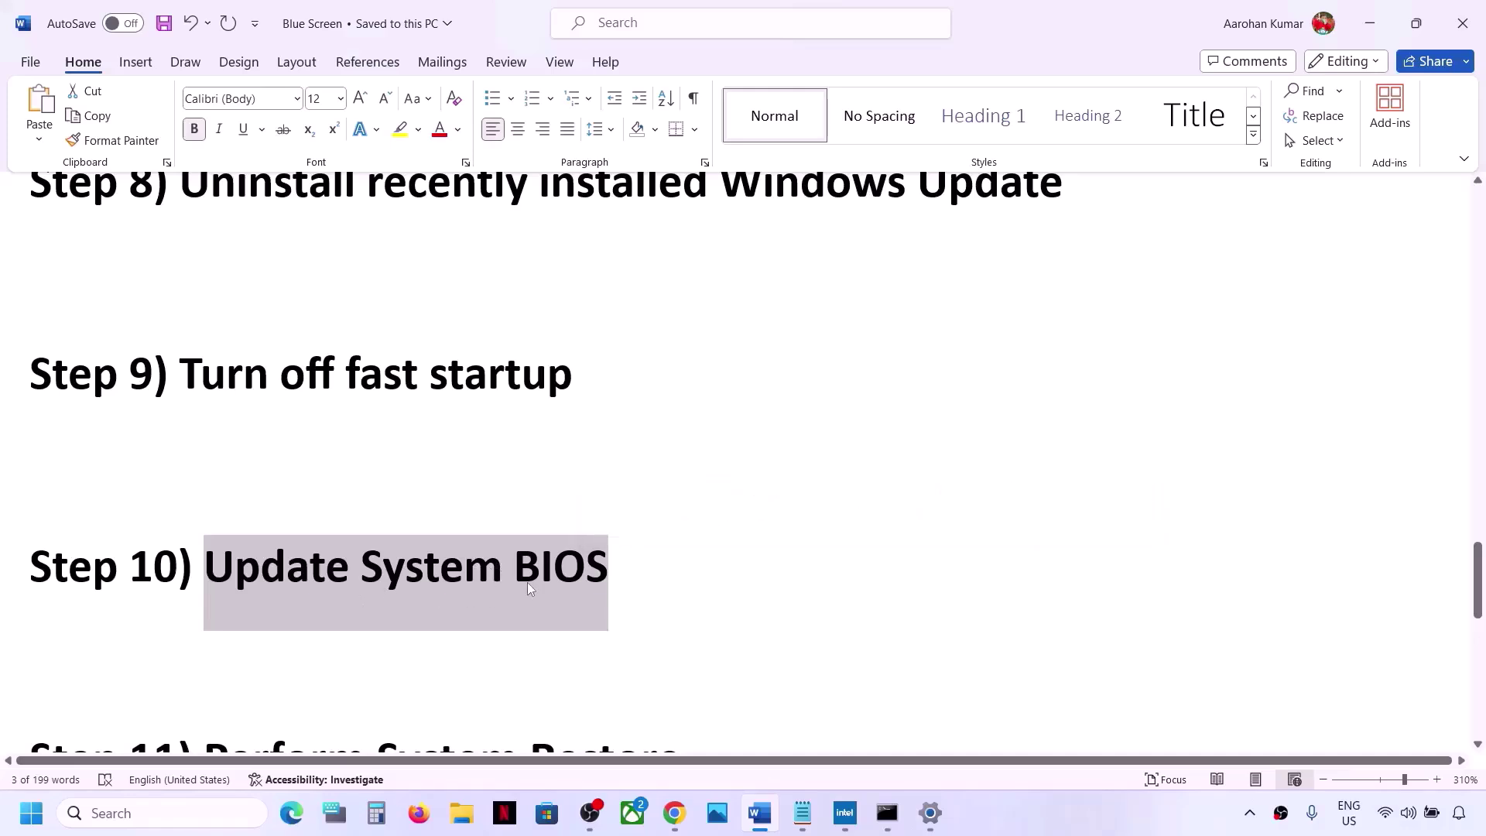
pyautogui.click(676, 822)
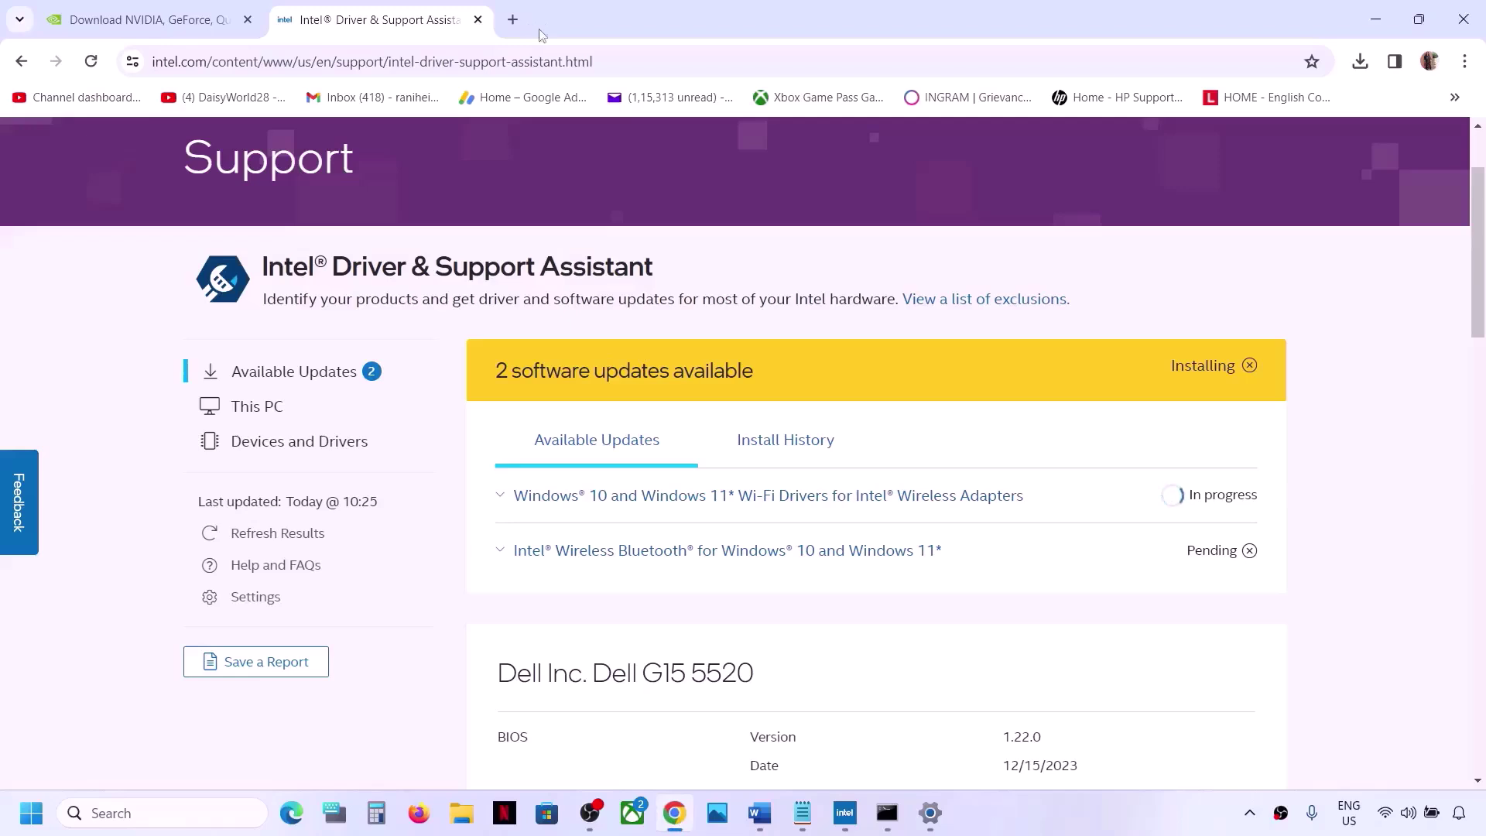
pyautogui.click(759, 827)
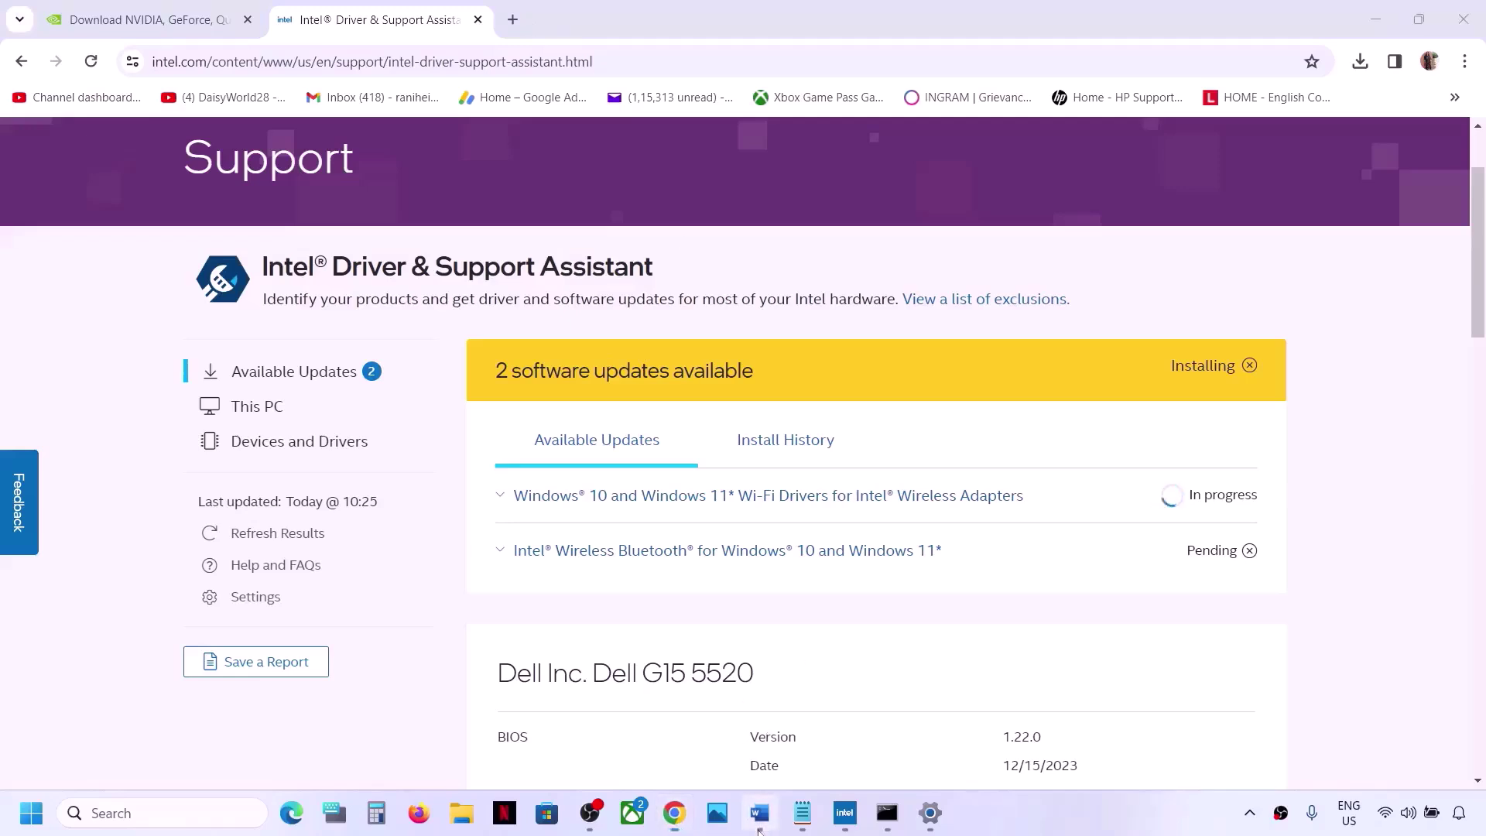
pyautogui.click(638, 576)
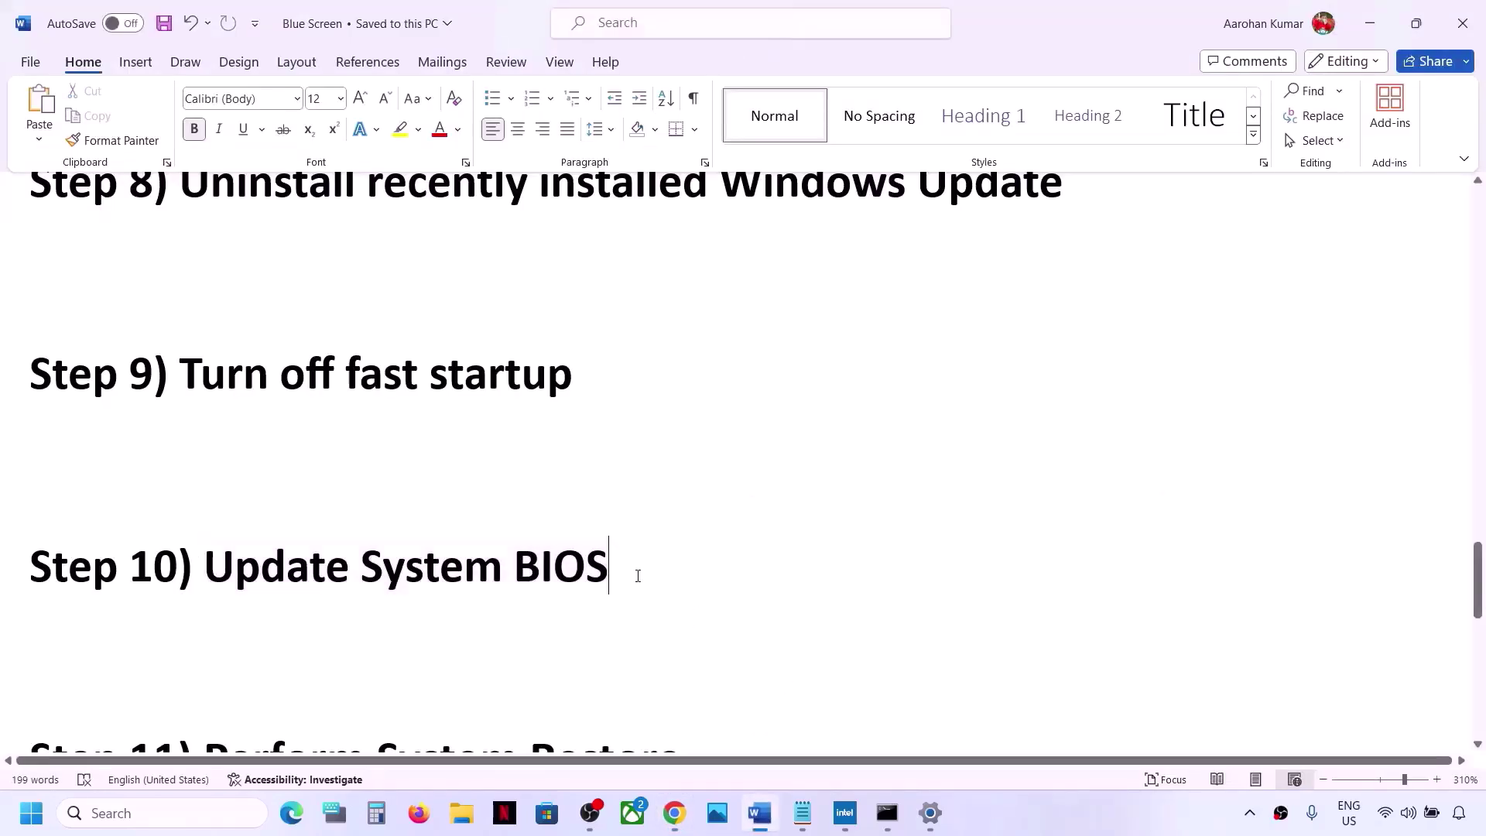
pyautogui.press('Return')
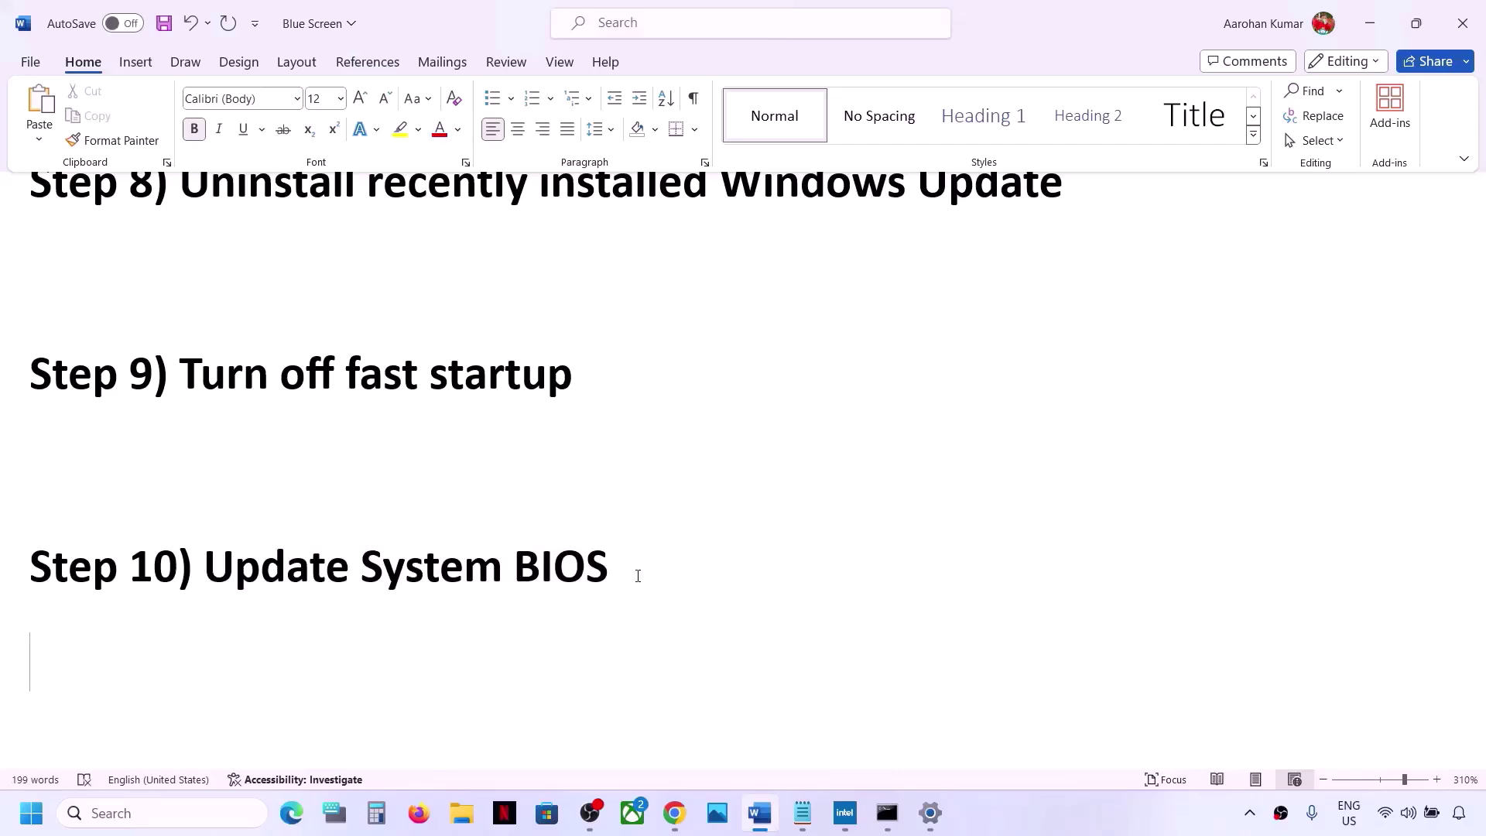
pyautogui.write('Dell')
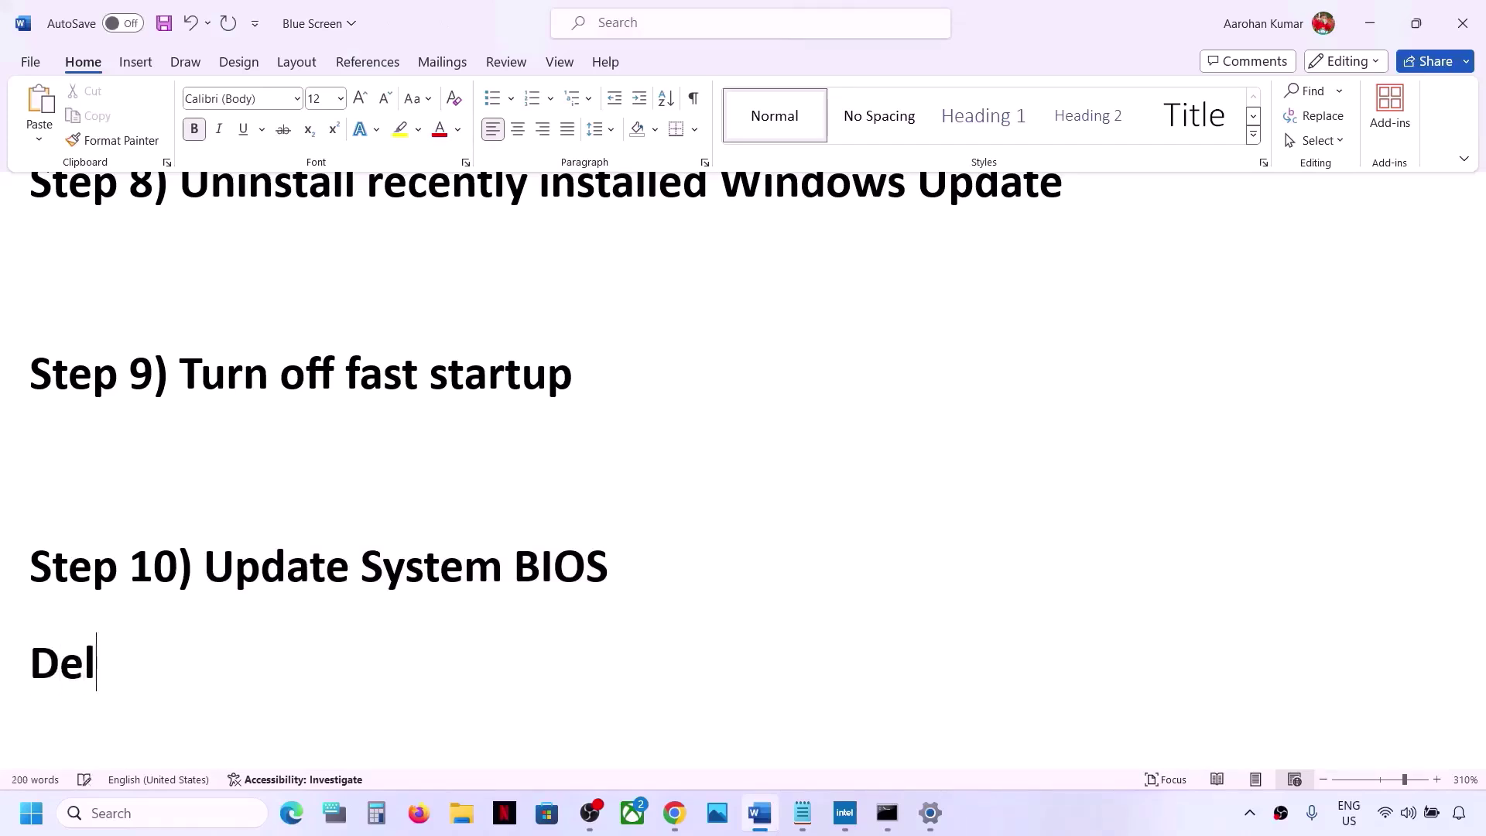
pyautogui.doubleClick(169, 659)
pyautogui.press('BackSpace')
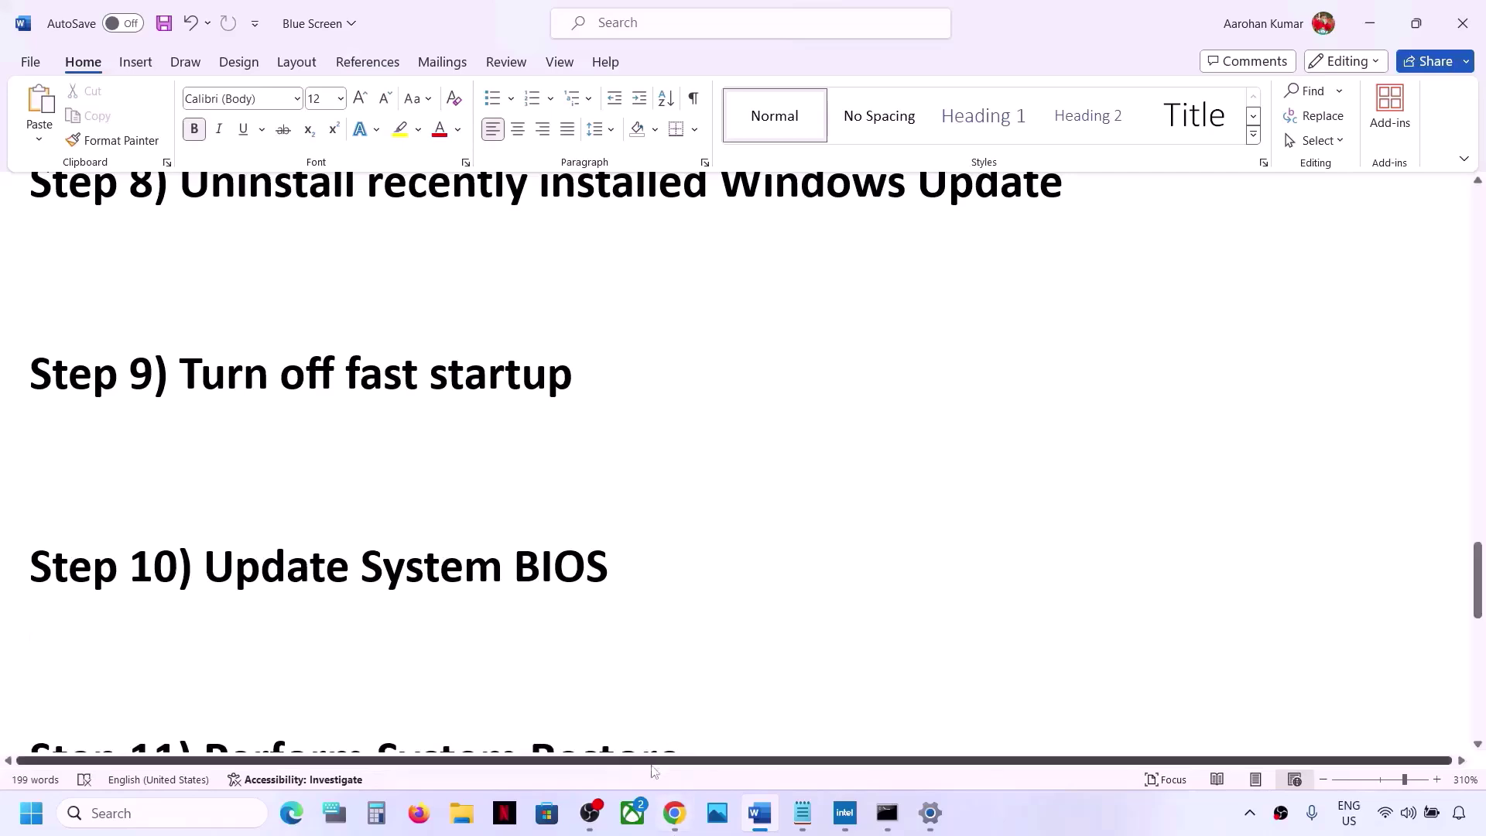
# Switch to Chrome, search Google for "Dell" in a new tab, and open Dell's Drivers & Downloads page.
pyautogui.moveTo(675, 813)
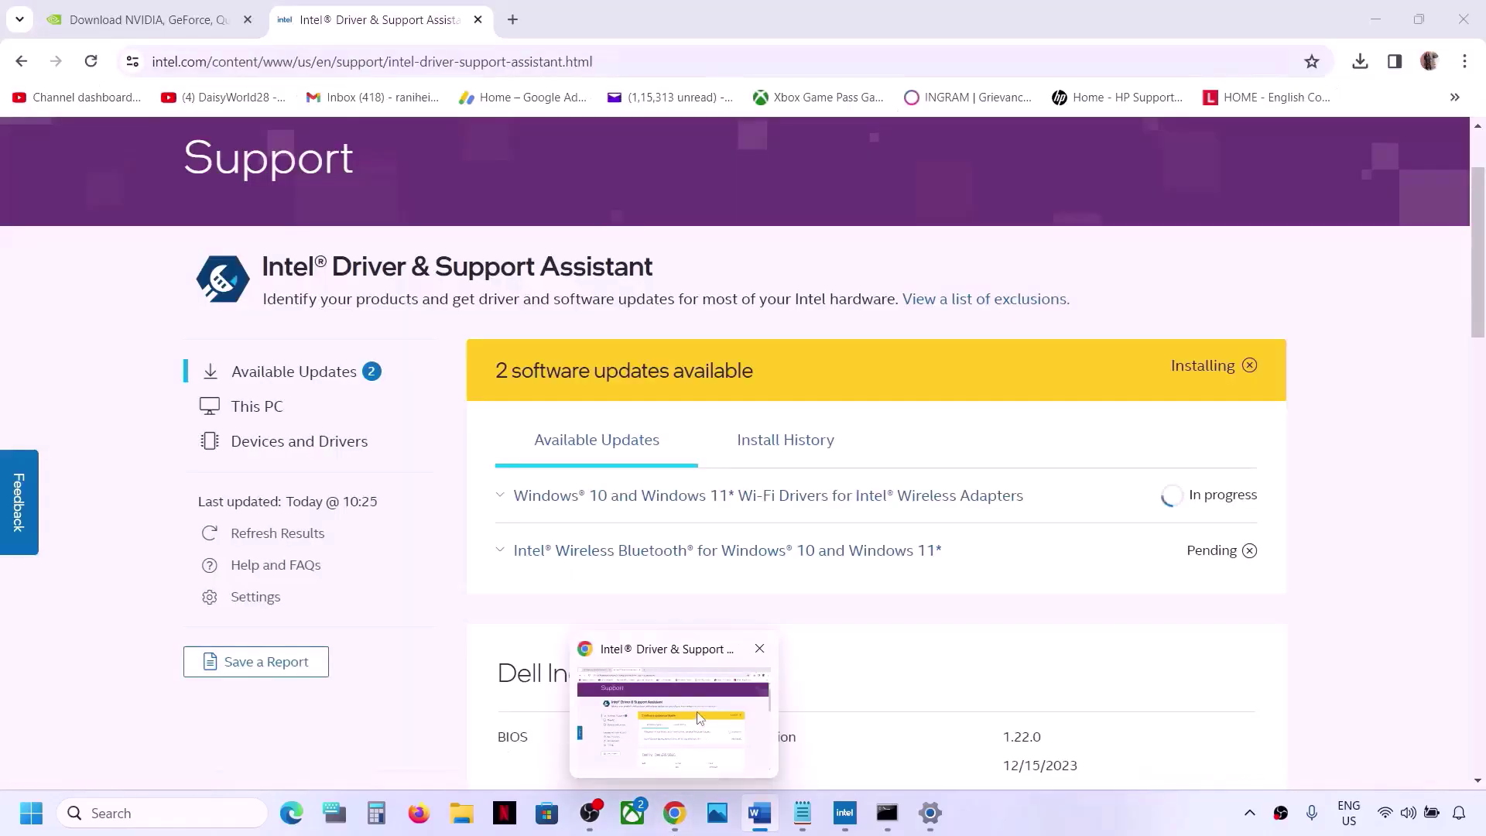
pyautogui.click(699, 718)
pyautogui.click(513, 19)
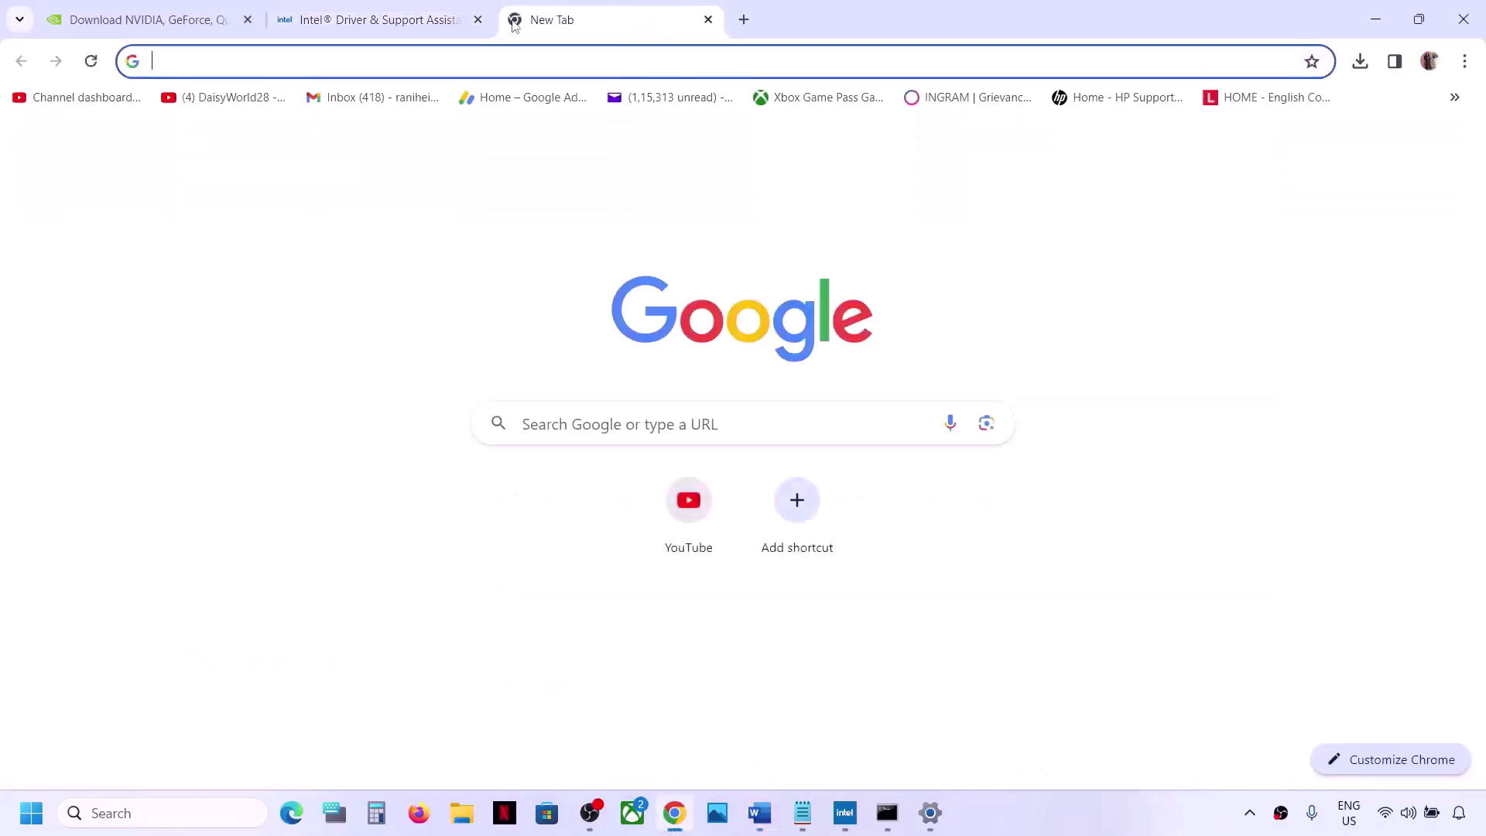
pyautogui.write('Dell')
pyautogui.press('Return')
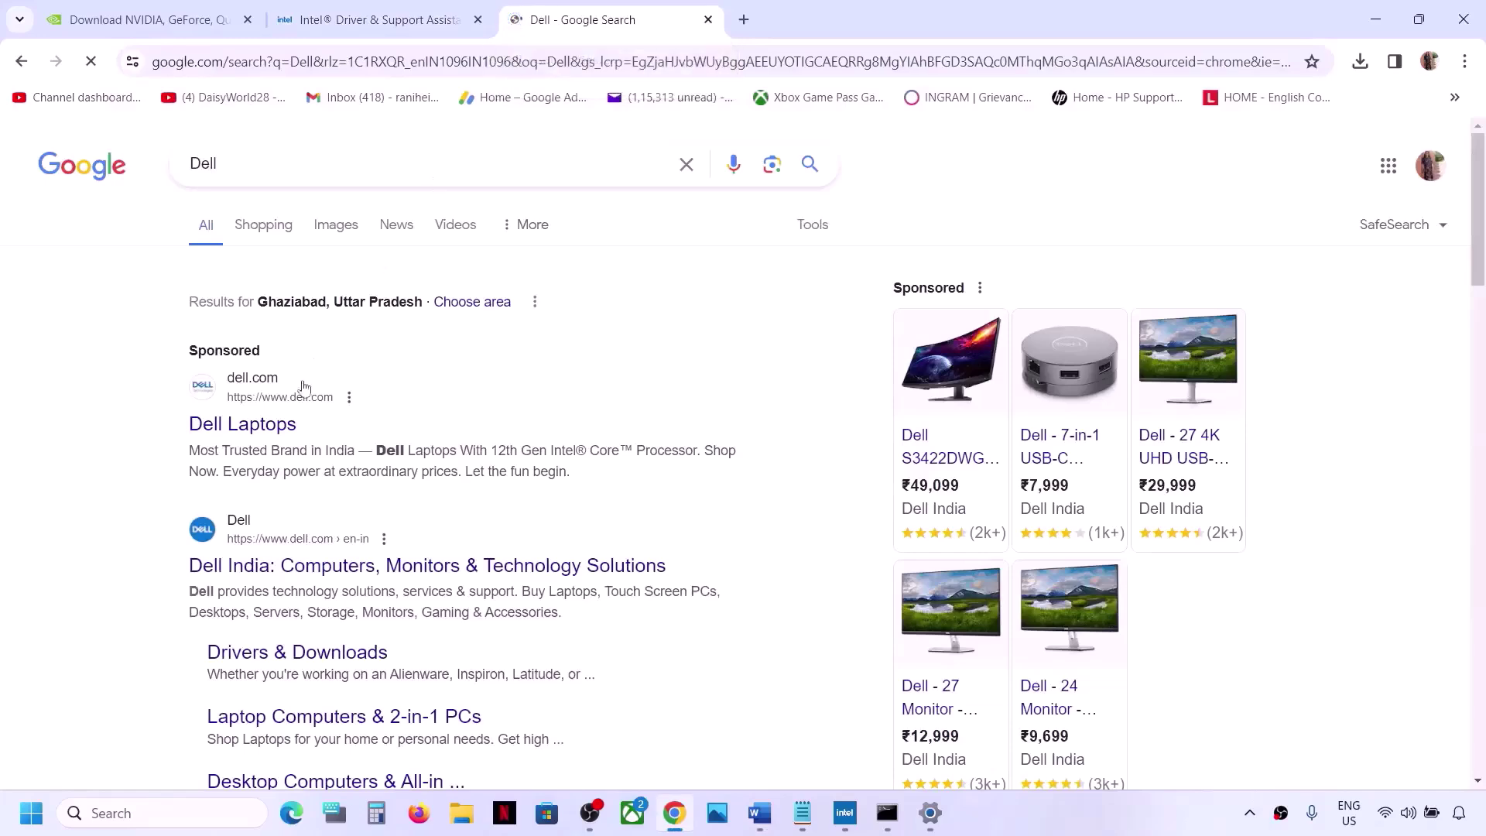
pyautogui.click(284, 664)
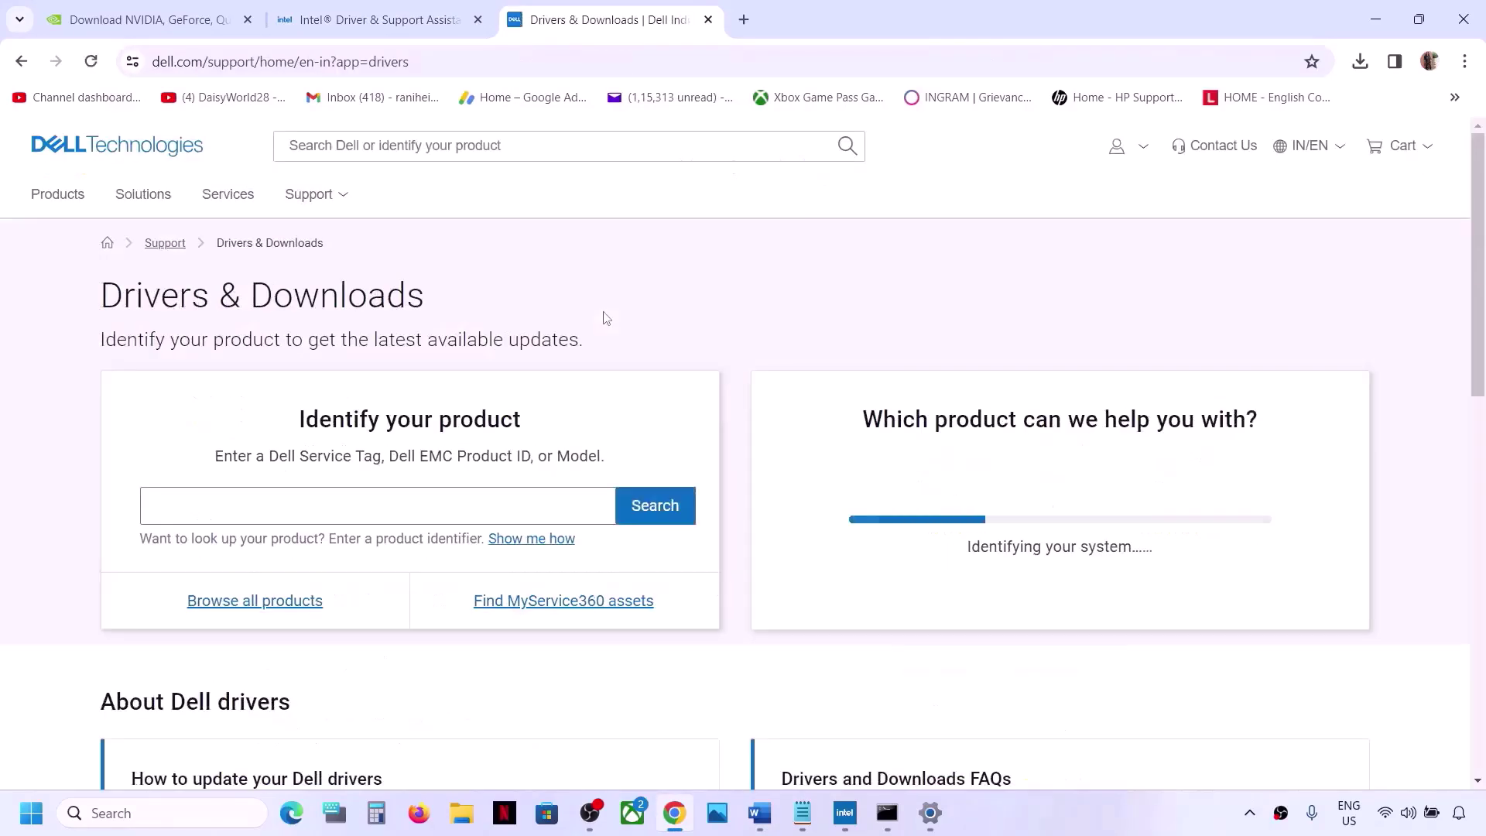
# Browse all Dell products to Computers, Laptops, G Series and select the Dell G15 5511.
pyautogui.scroll(-2, 656, 373)
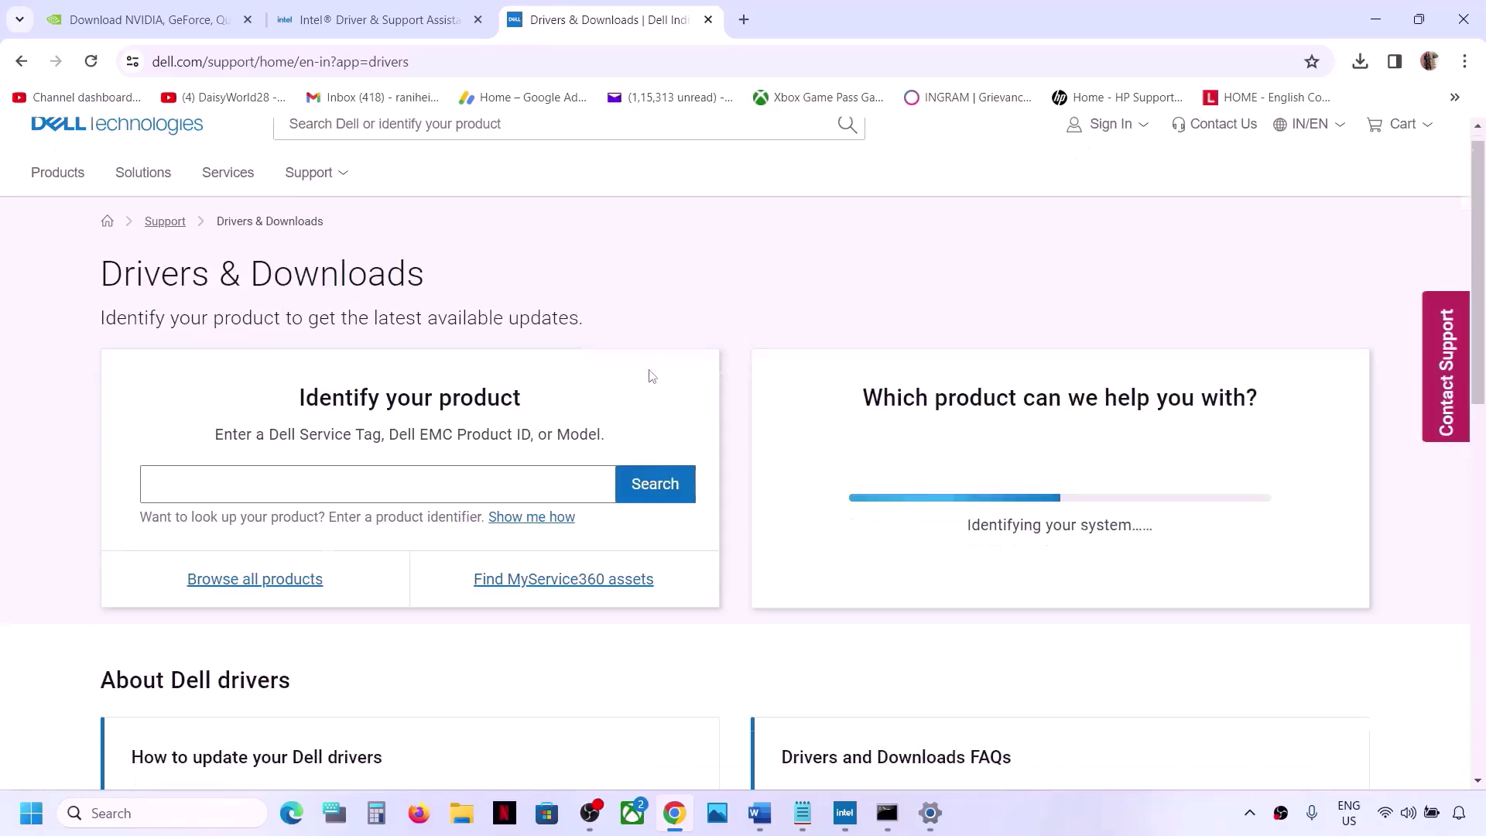
pyautogui.scroll(1, 652, 376)
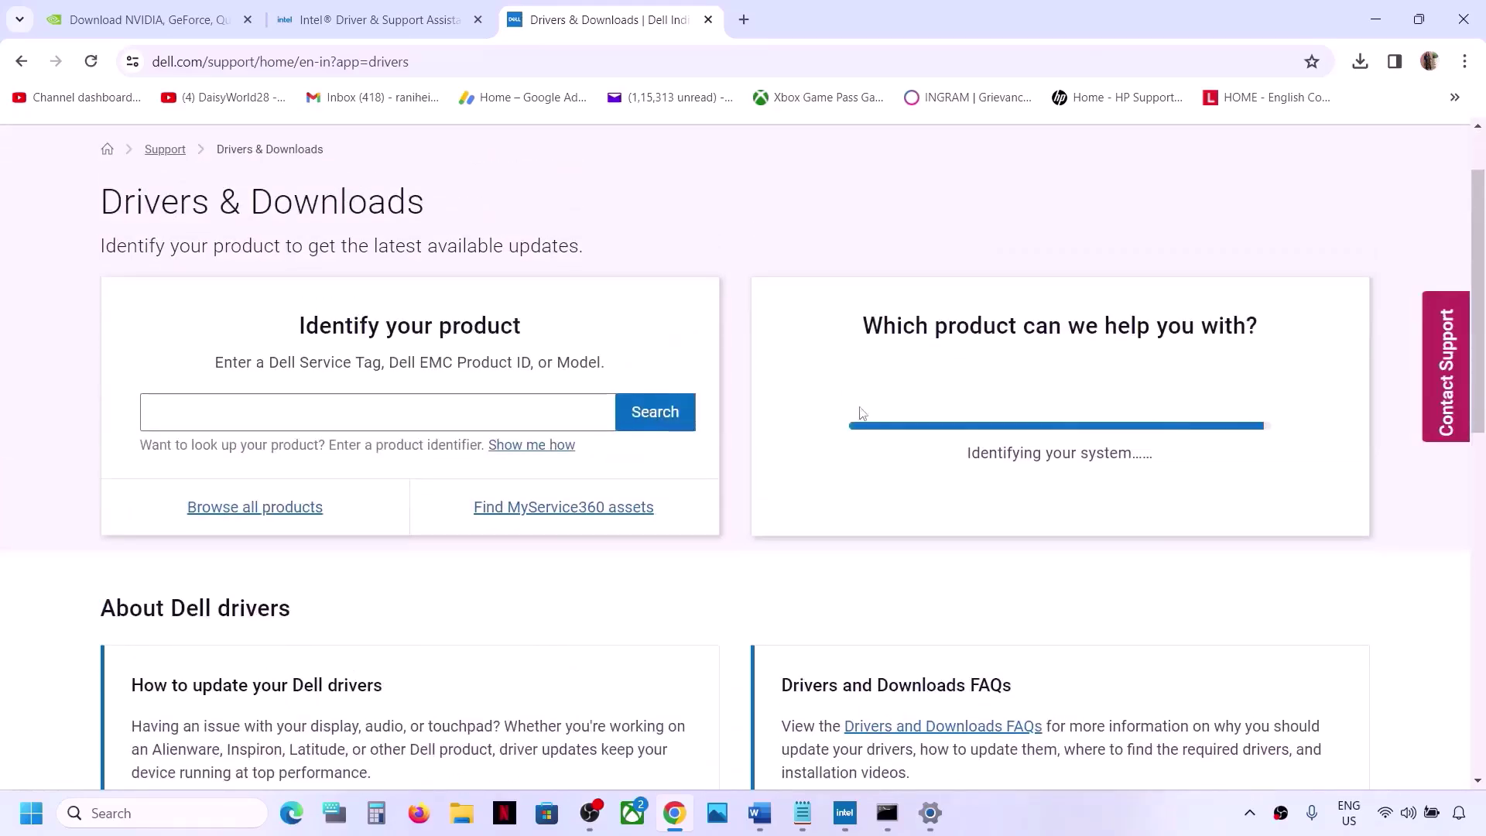
pyautogui.click(275, 513)
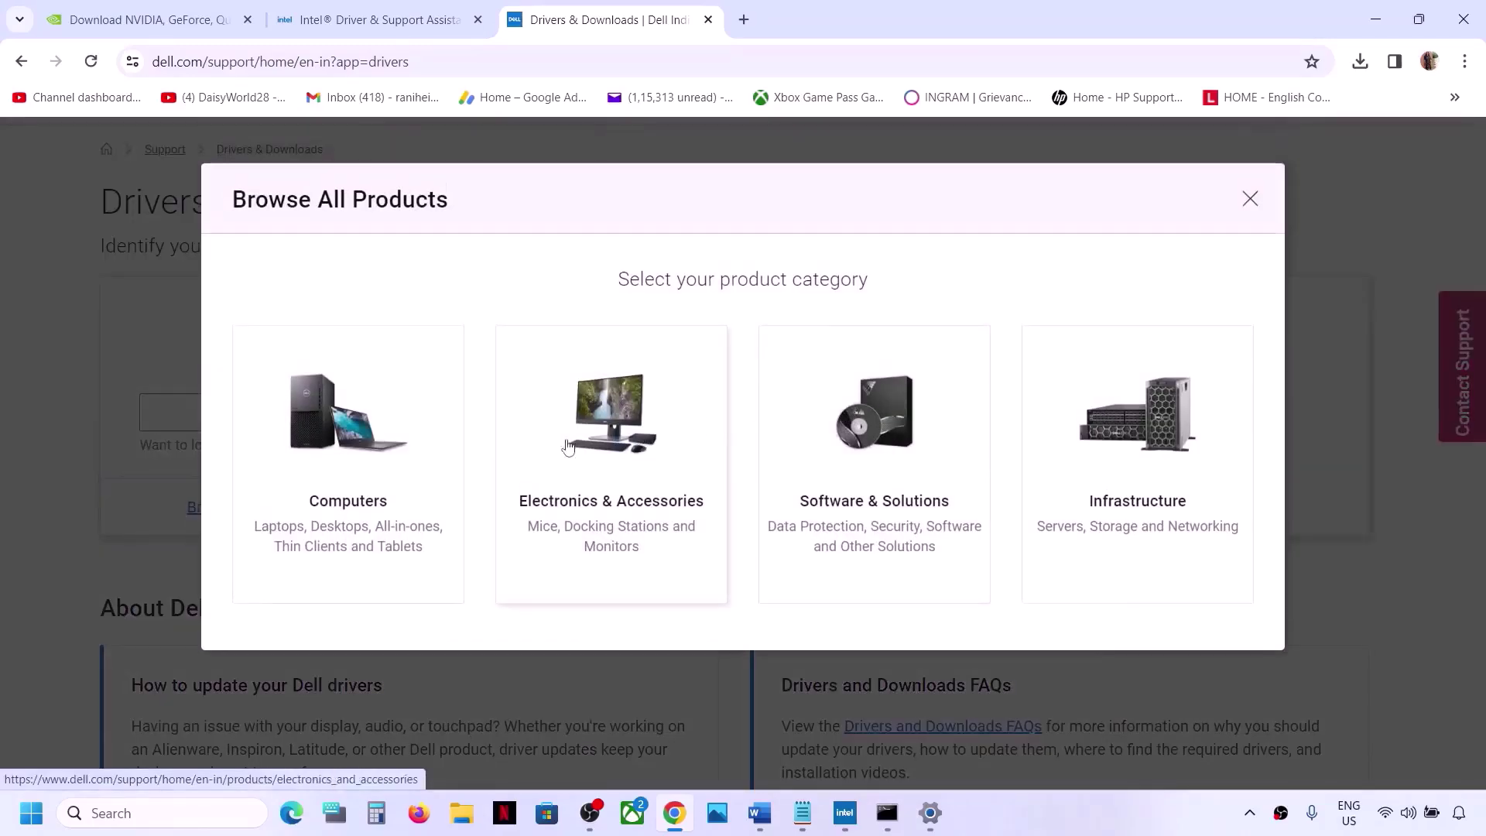
pyautogui.click(325, 461)
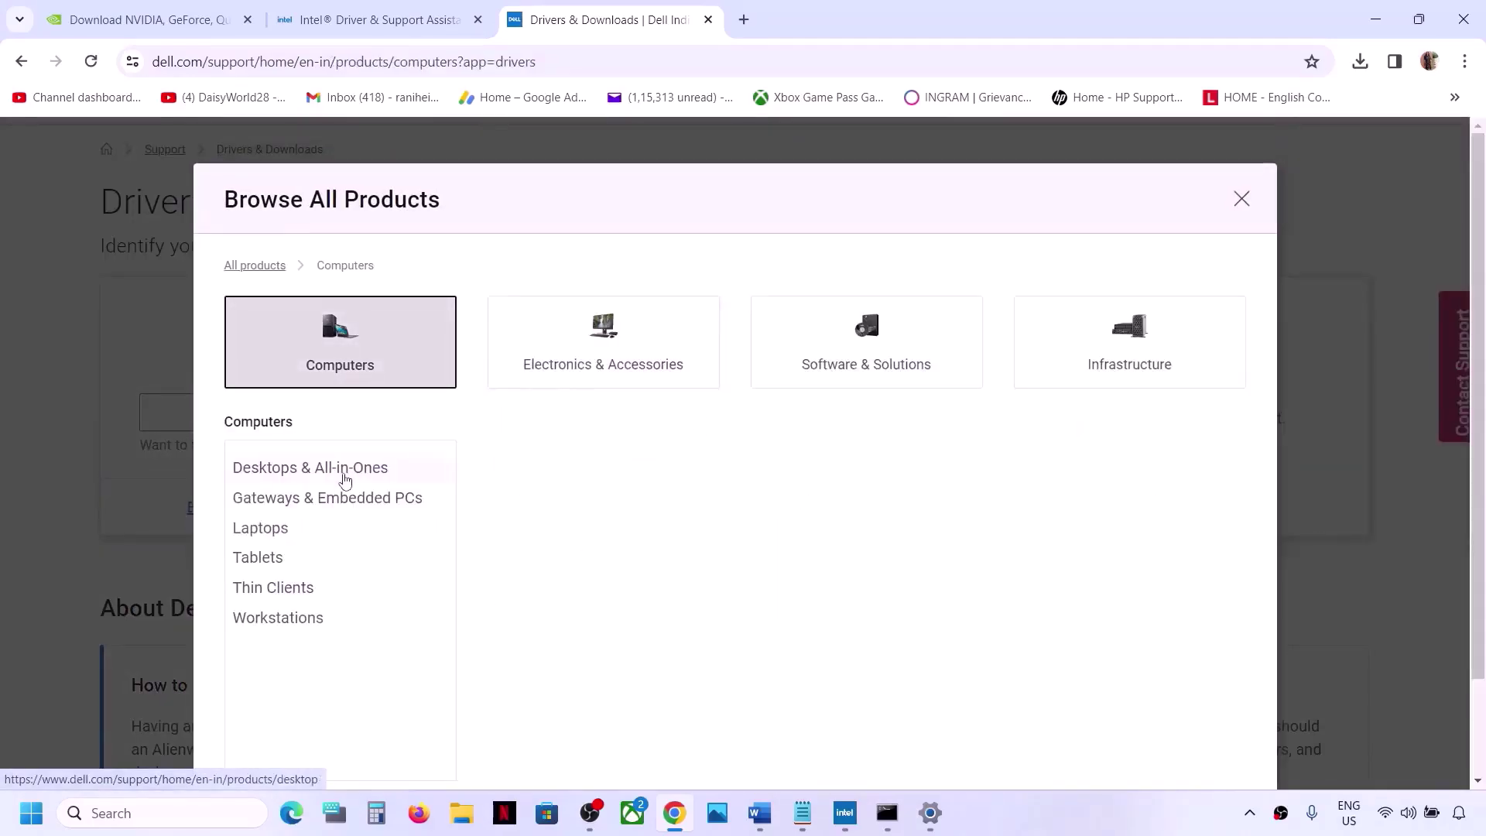
pyautogui.click(260, 526)
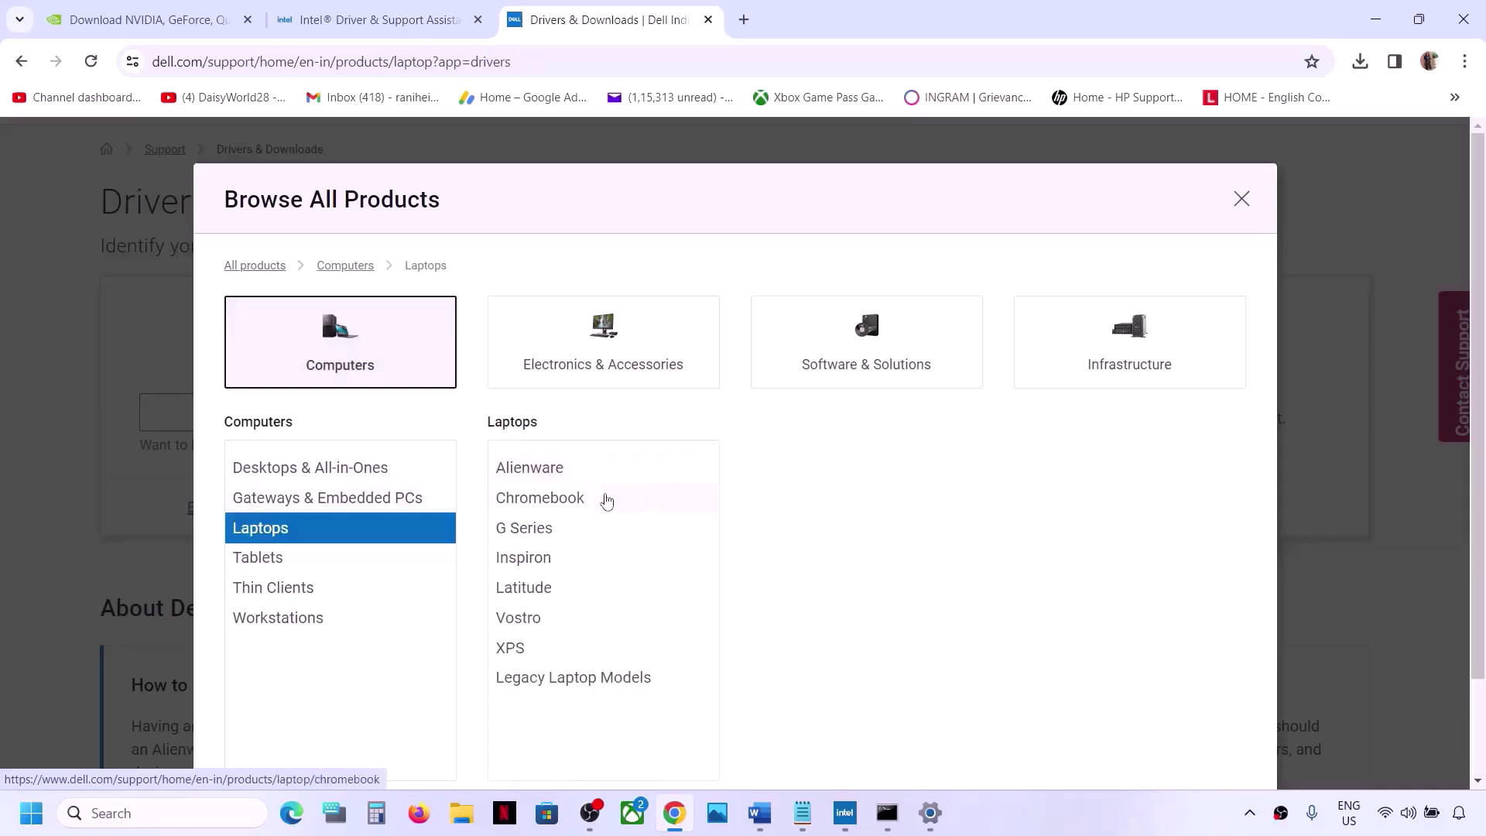
pyautogui.click(548, 529)
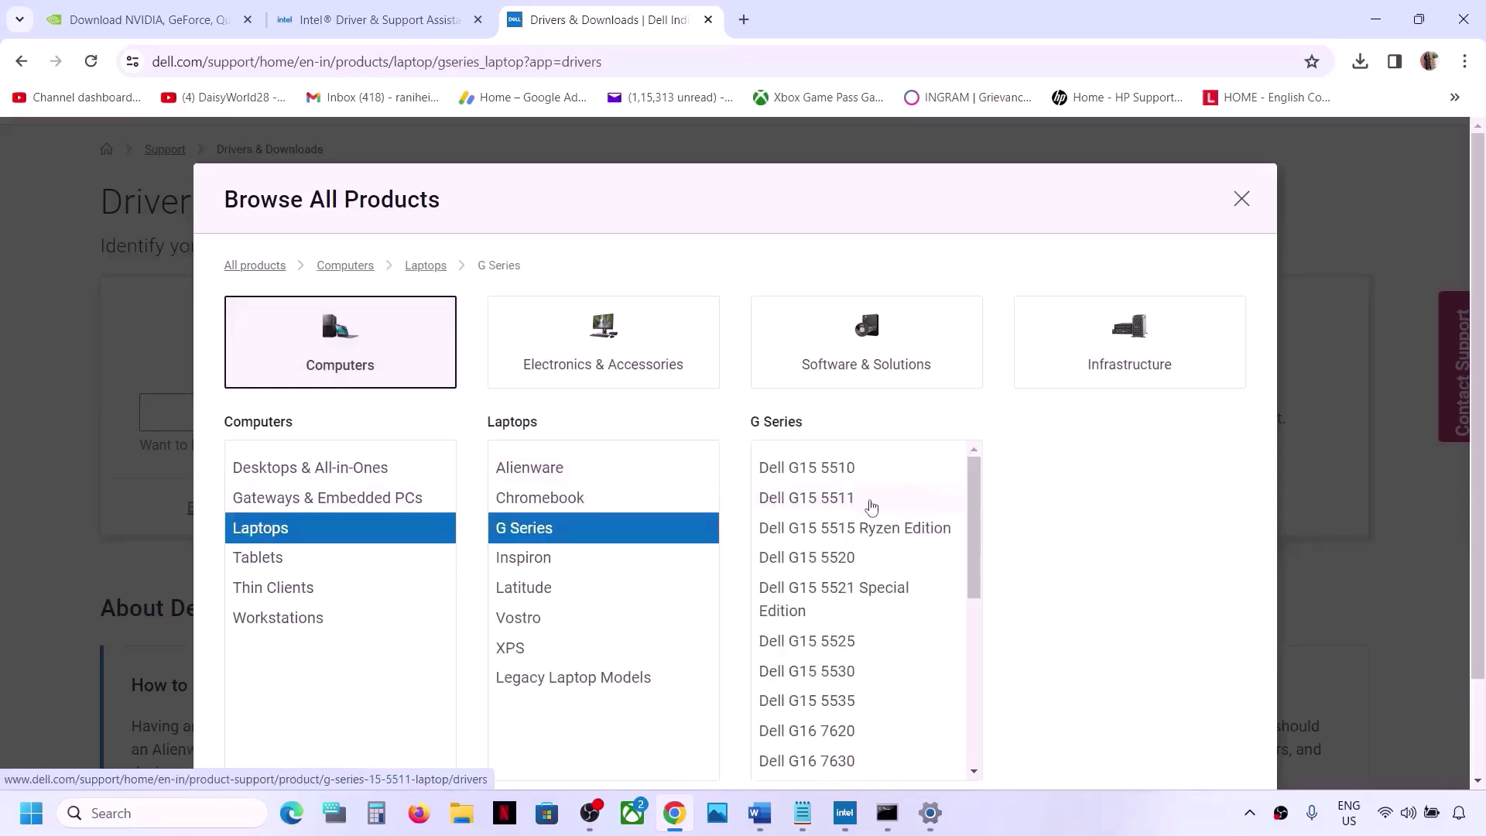
pyautogui.click(865, 504)
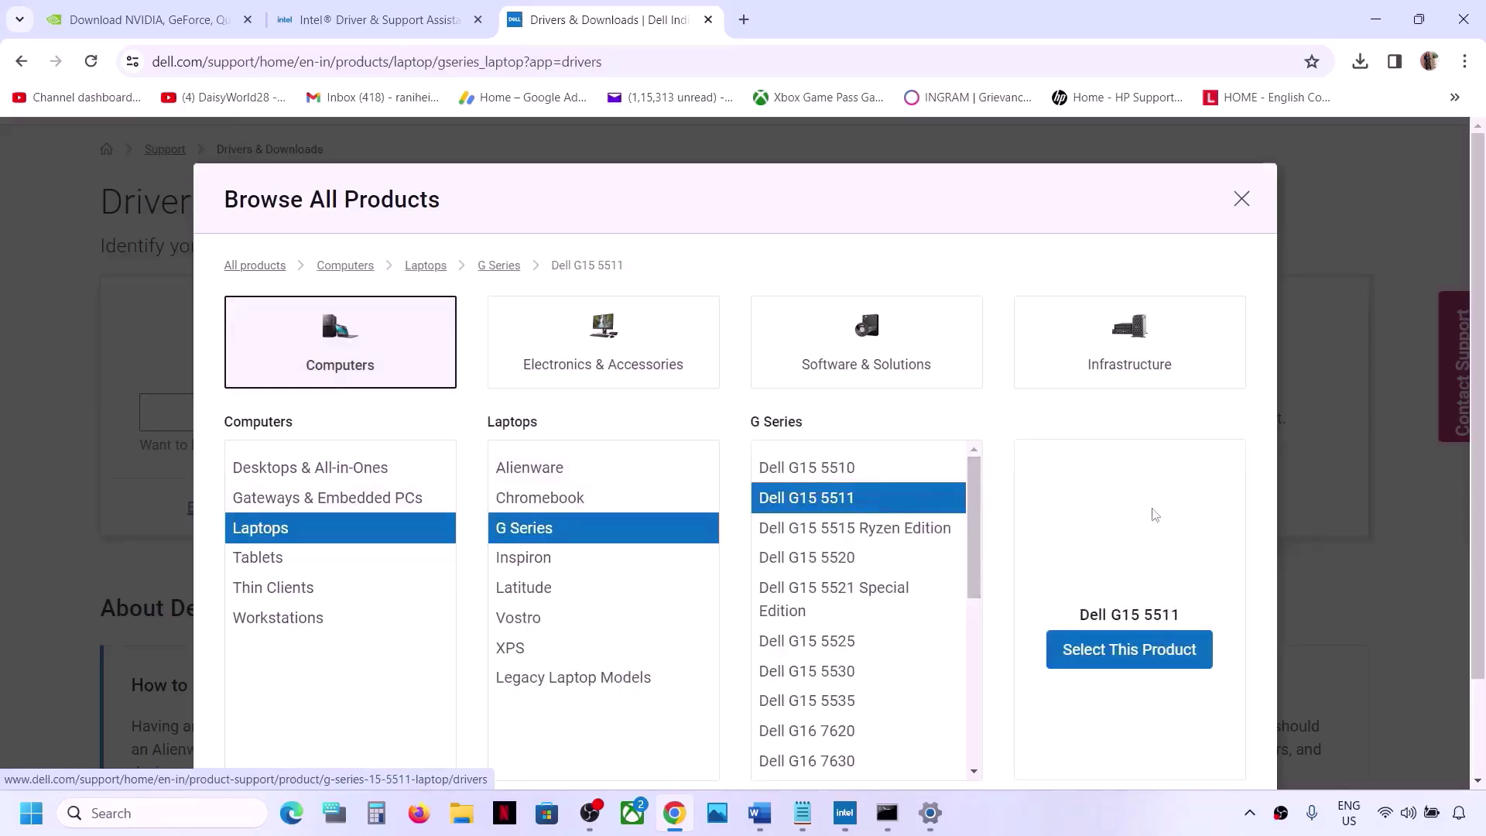
pyautogui.click(1147, 652)
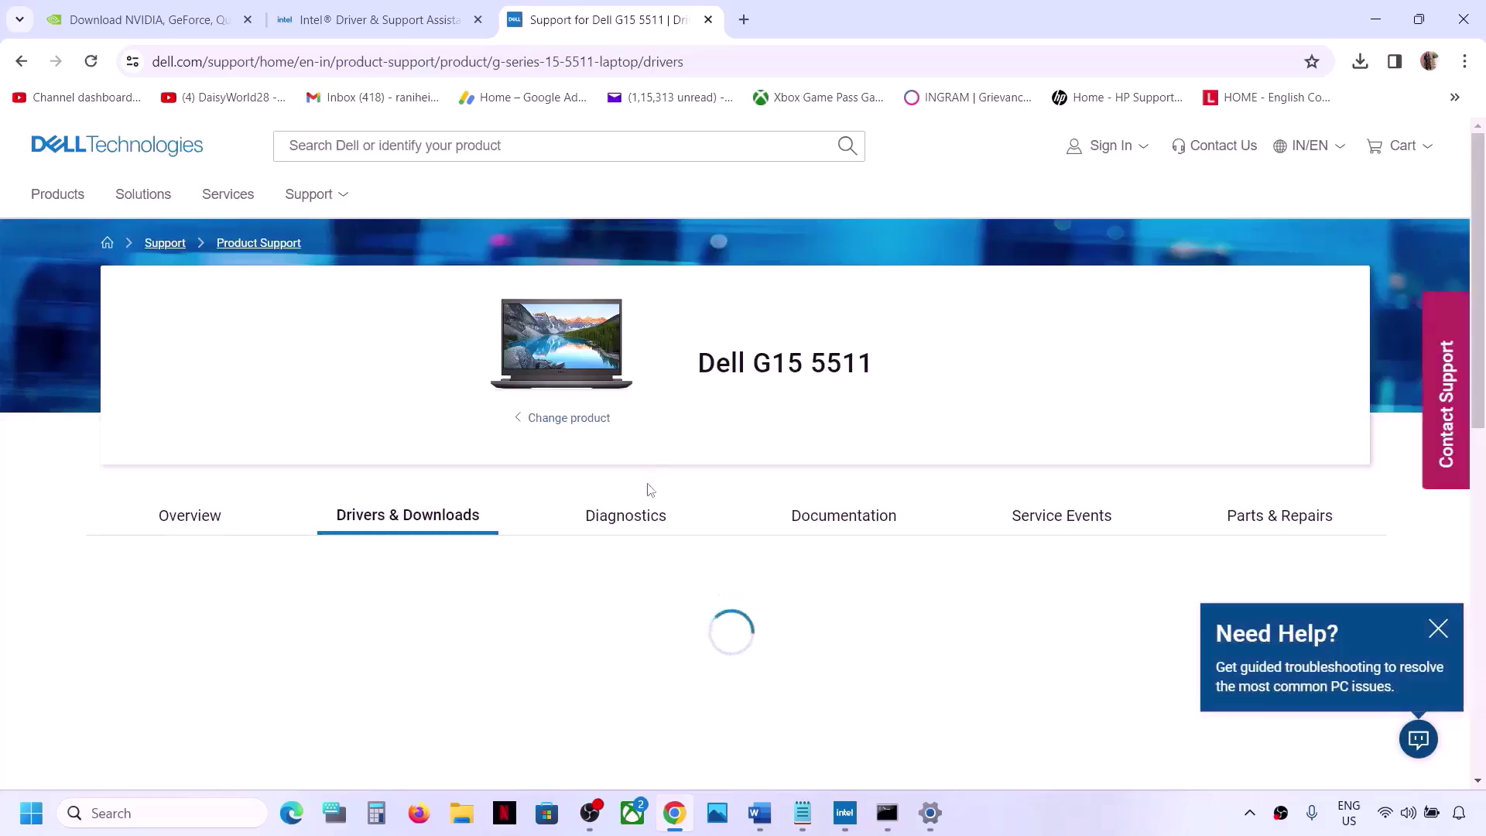
# Expand the complete driver list for the Dell G15 5511, filter the download type to System BIOS, and check the battery charge.
pyautogui.scroll(-3, 677, 485)
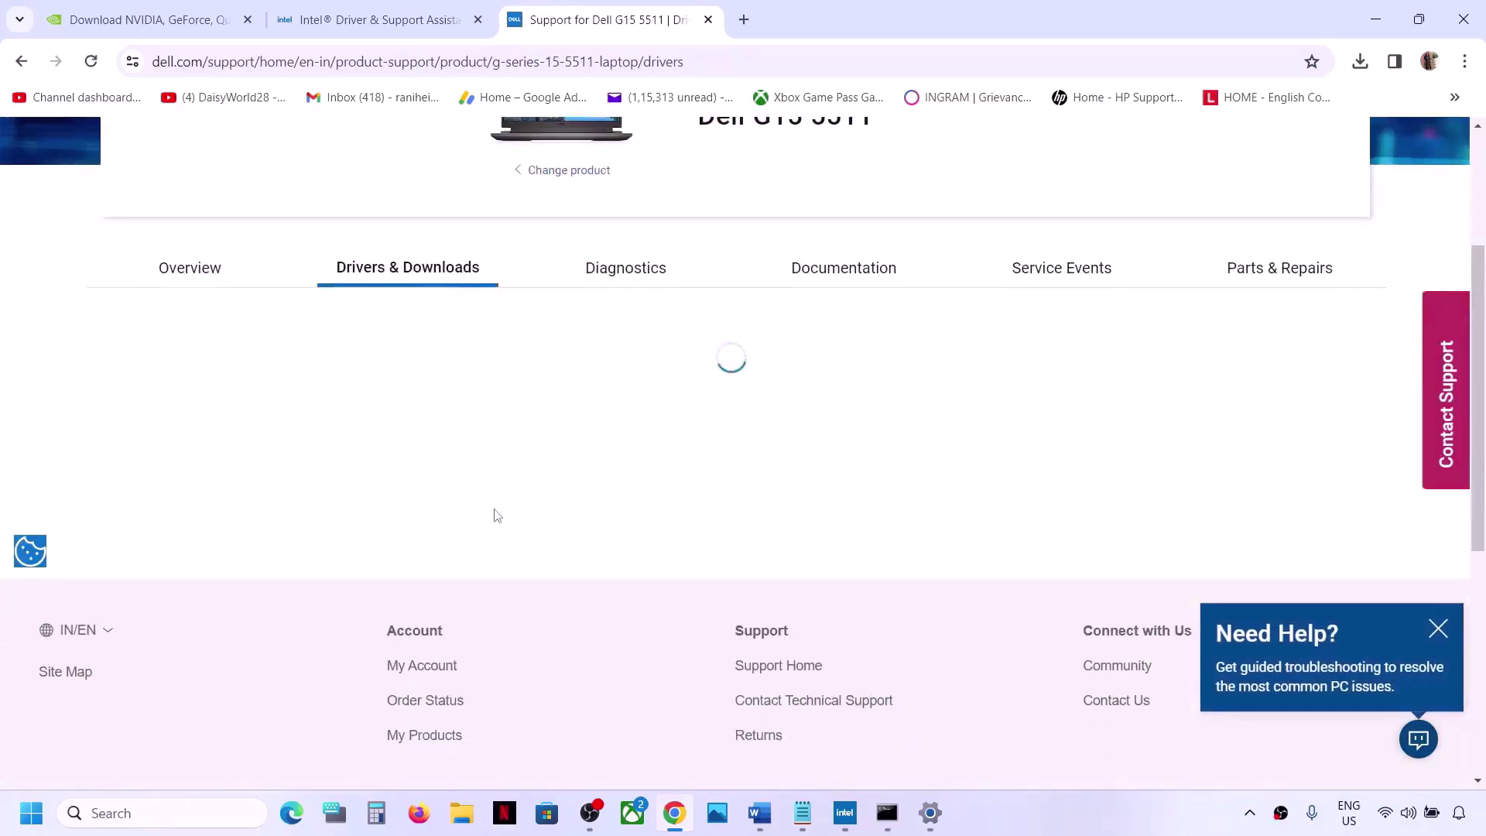
pyautogui.scroll(-1, 494, 515)
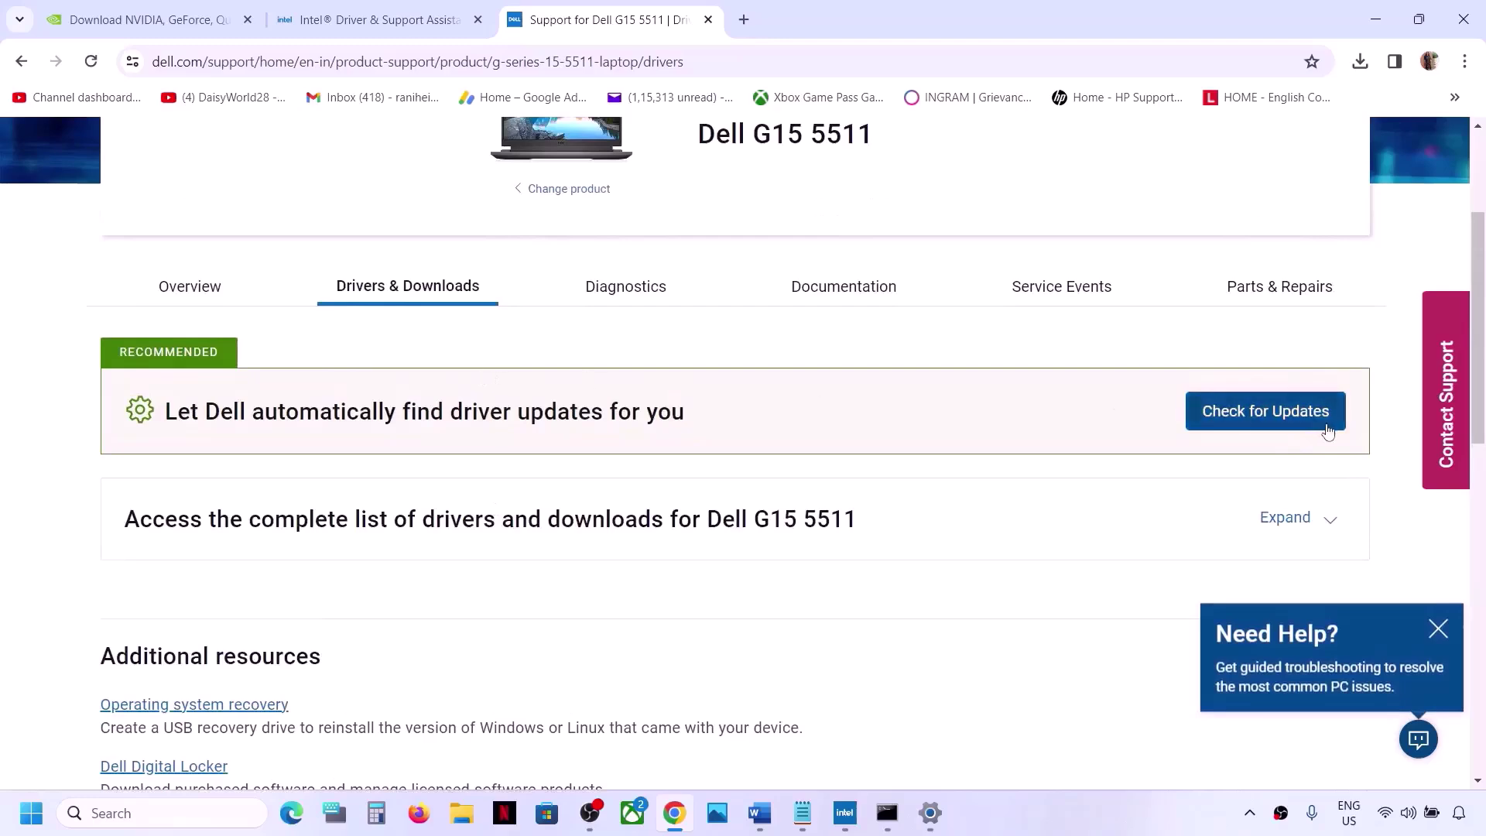
pyautogui.click(1328, 518)
pyautogui.scroll(-3, 465, 527)
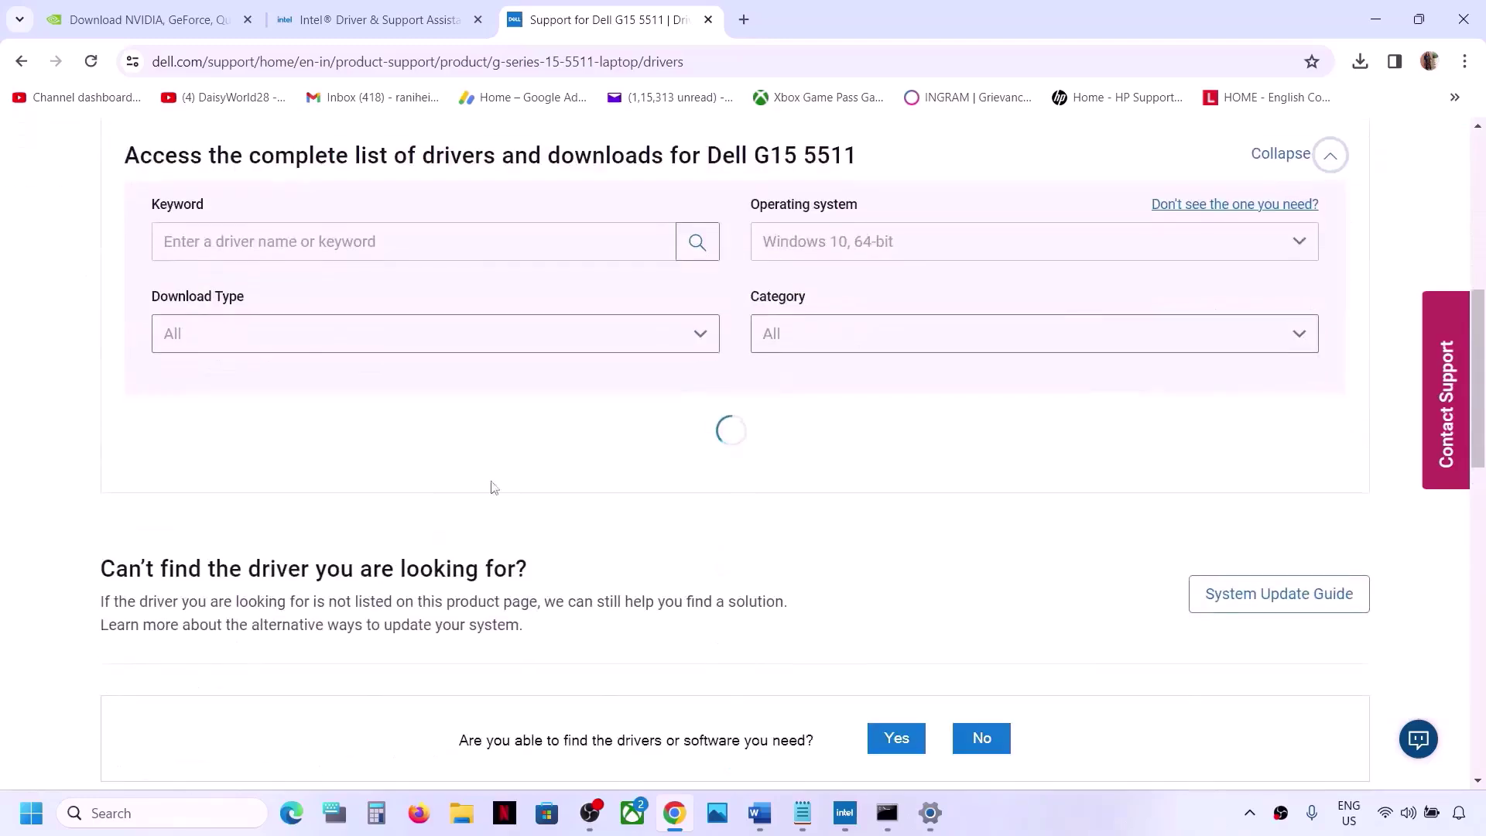
pyautogui.scroll(-2, 452, 433)
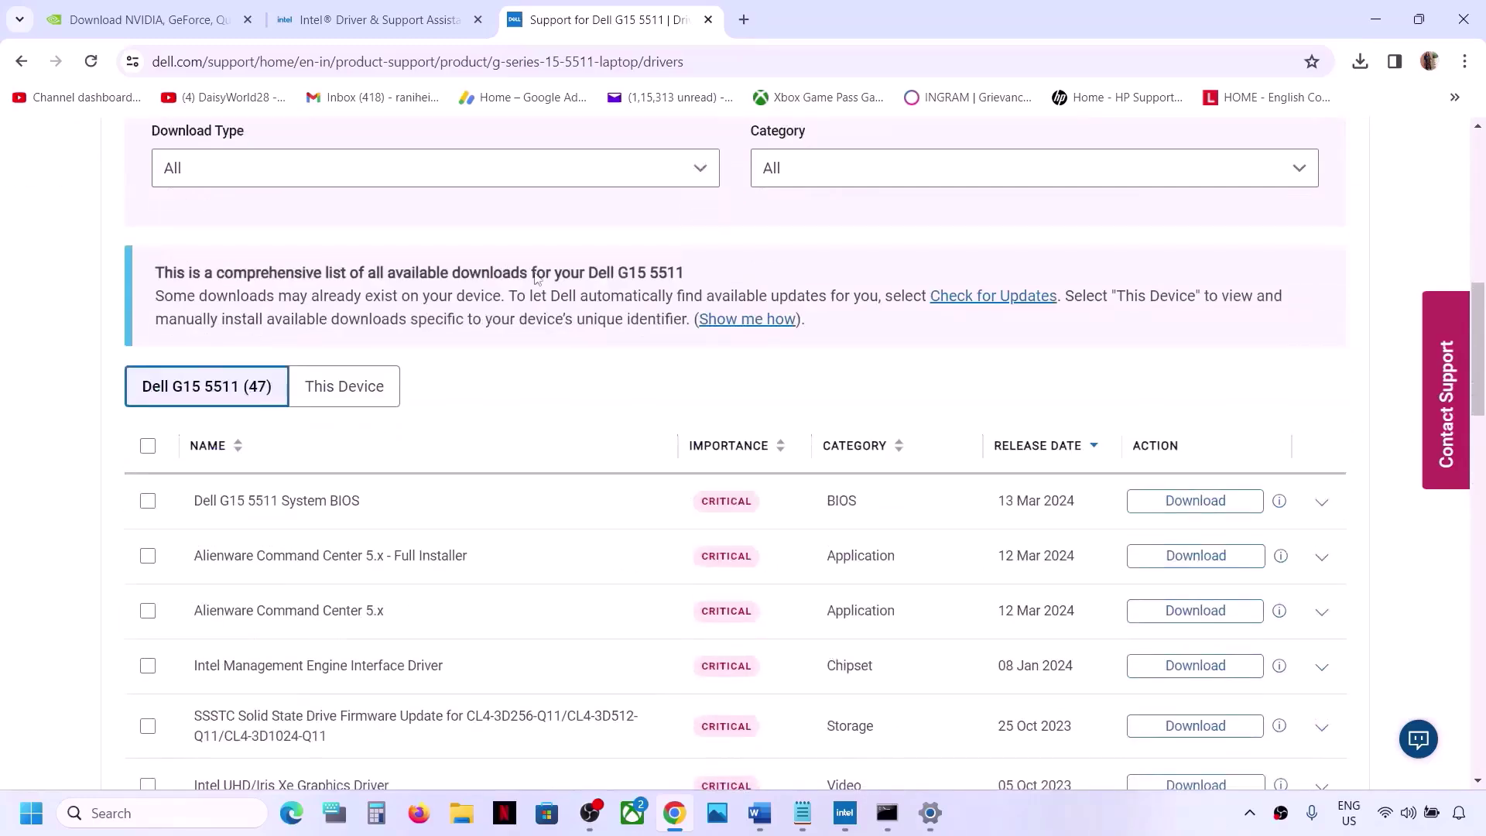
pyautogui.click(591, 174)
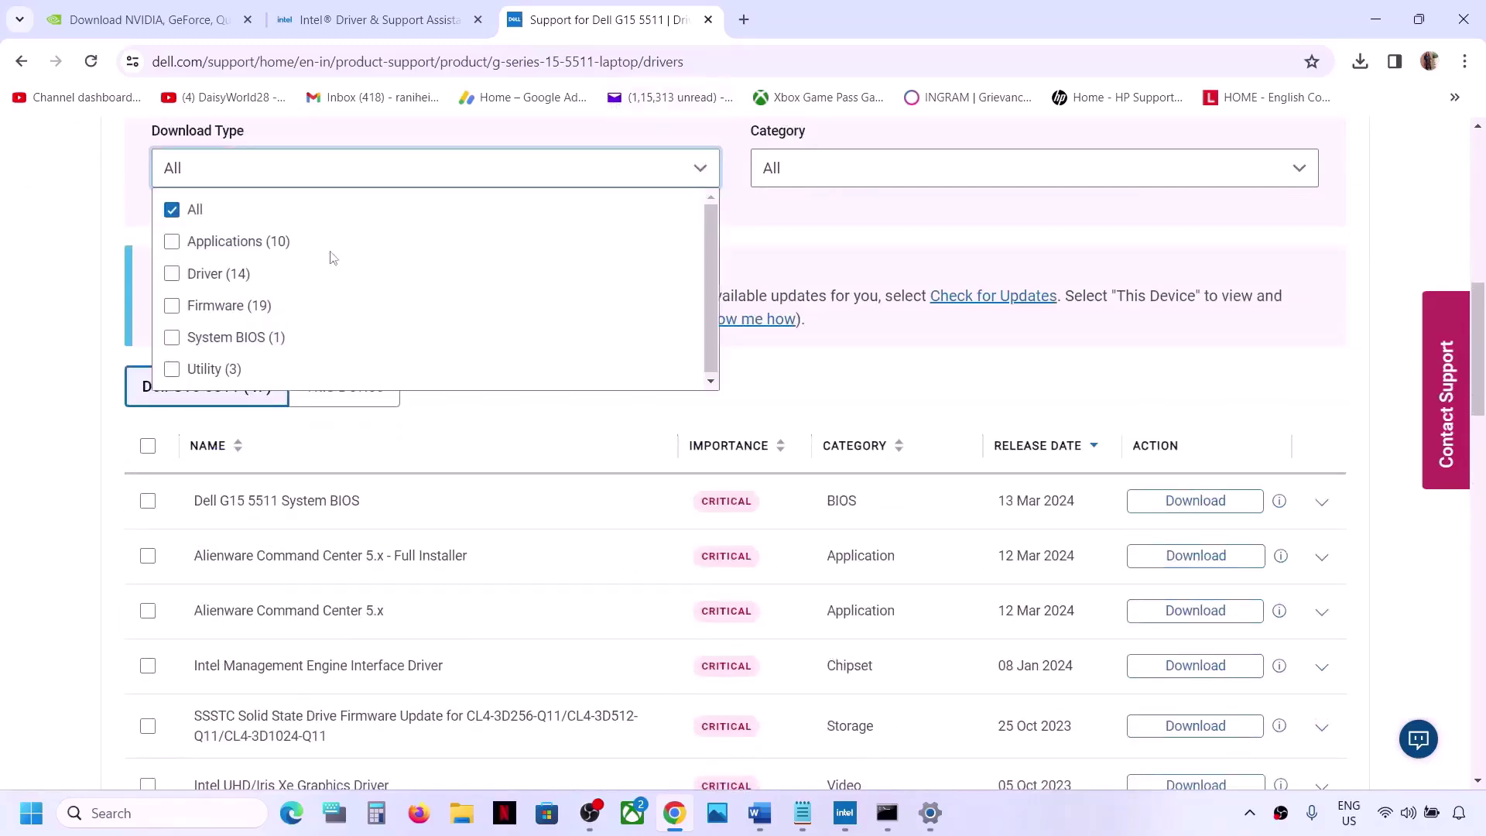
pyautogui.click(172, 338)
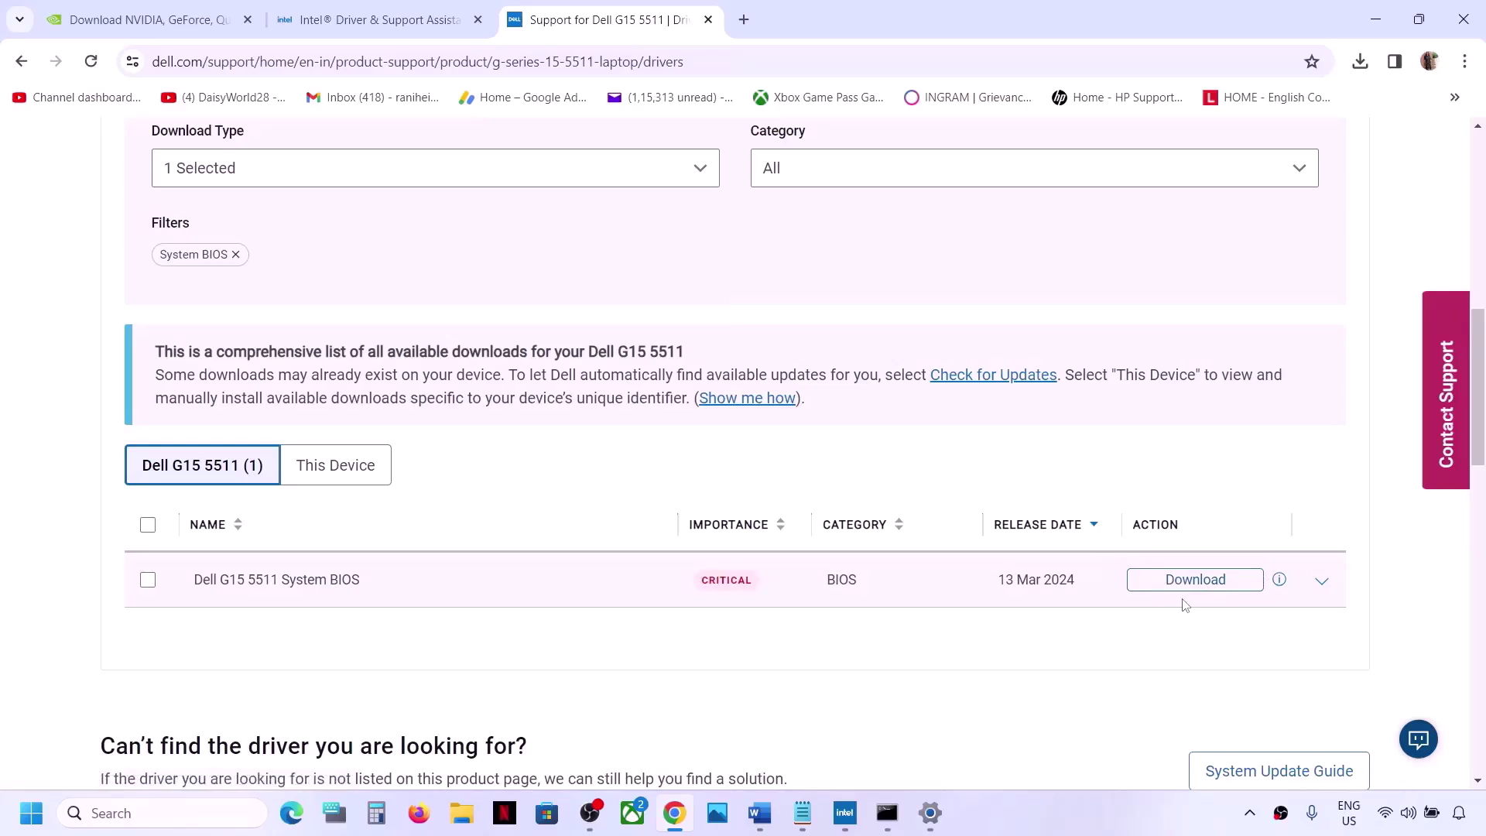
pyautogui.click(1431, 814)
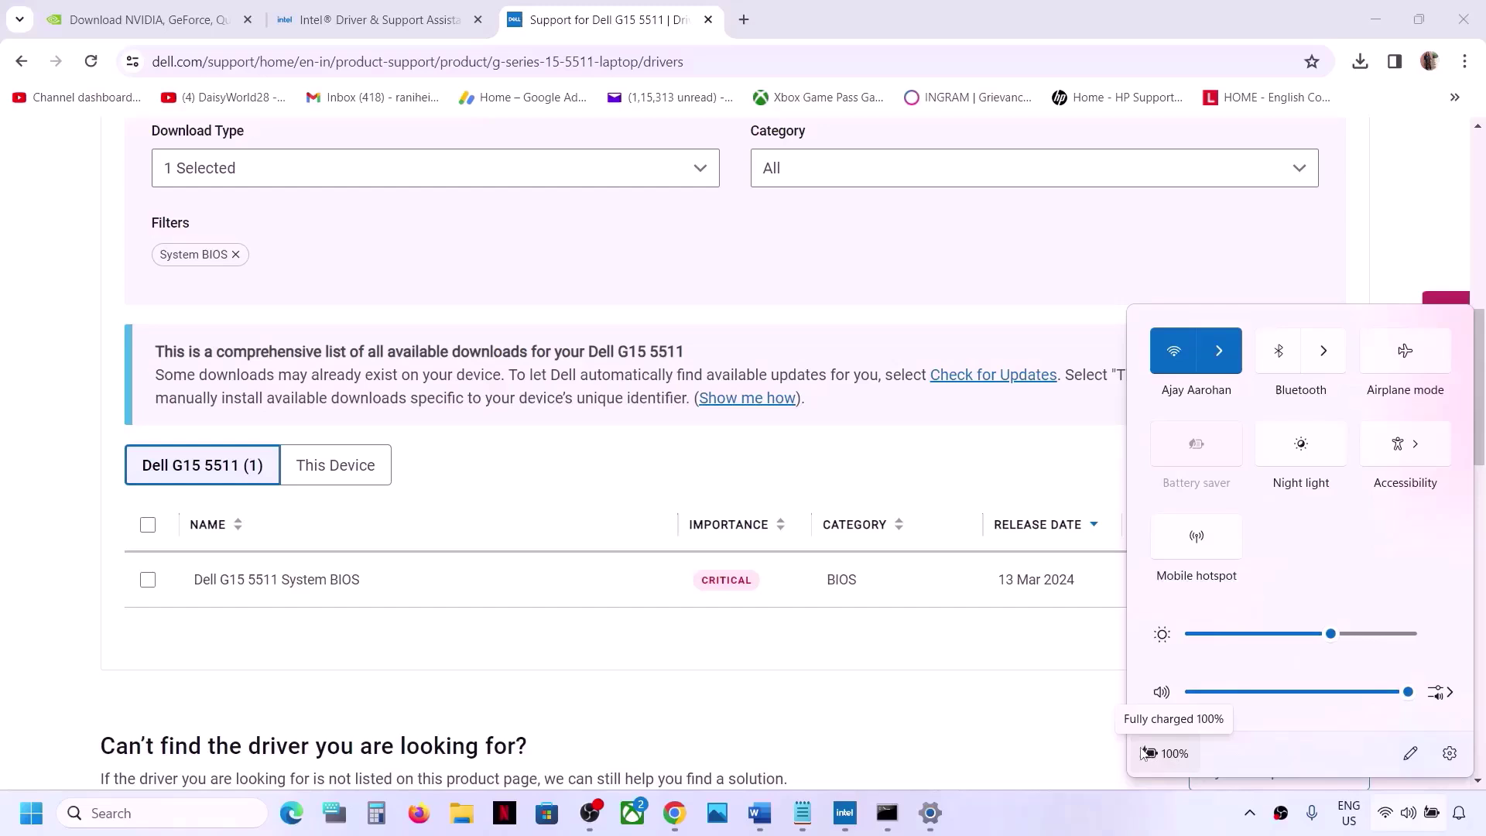
# Switch to the Blue Screen document in Word and copy "System Restore" from the Step 11 heading.
pyautogui.click(762, 819)
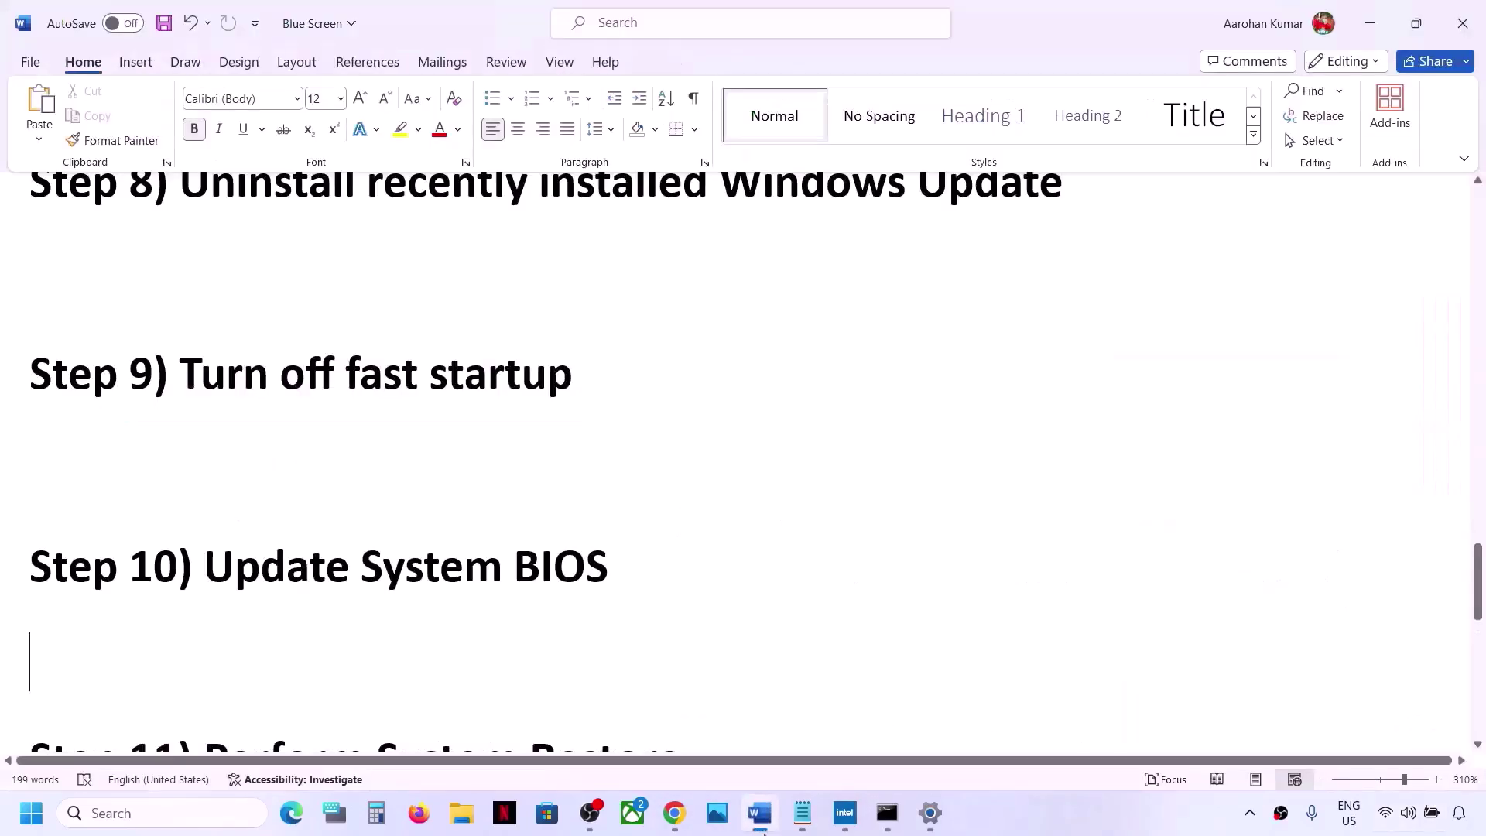
pyautogui.scroll(-3, 487, 601)
pyautogui.scroll(2, 488, 601)
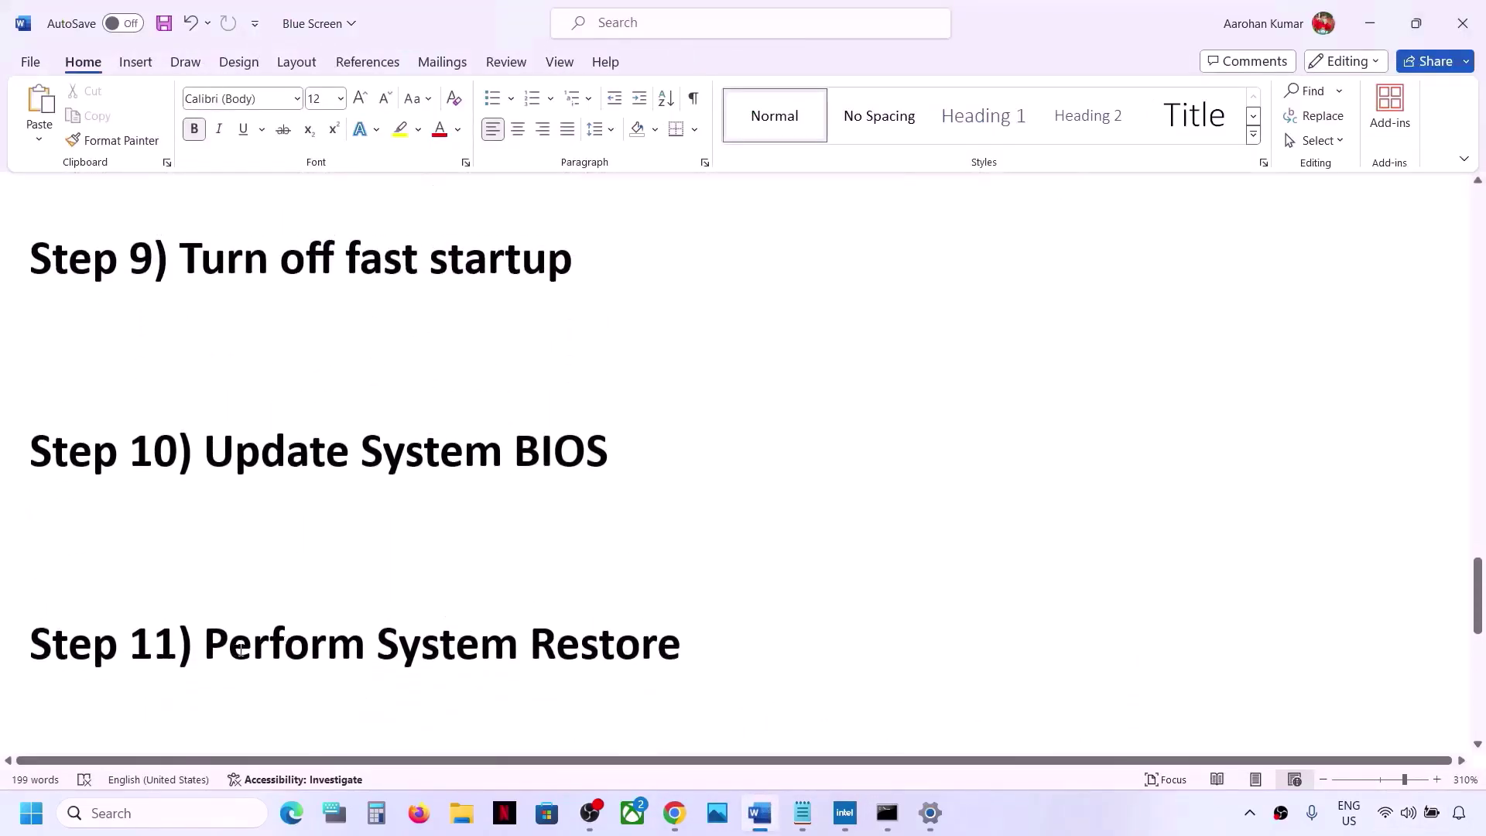
pyautogui.moveTo(216, 647); pyautogui.dragTo(444, 641)
pyautogui.click(681, 646)
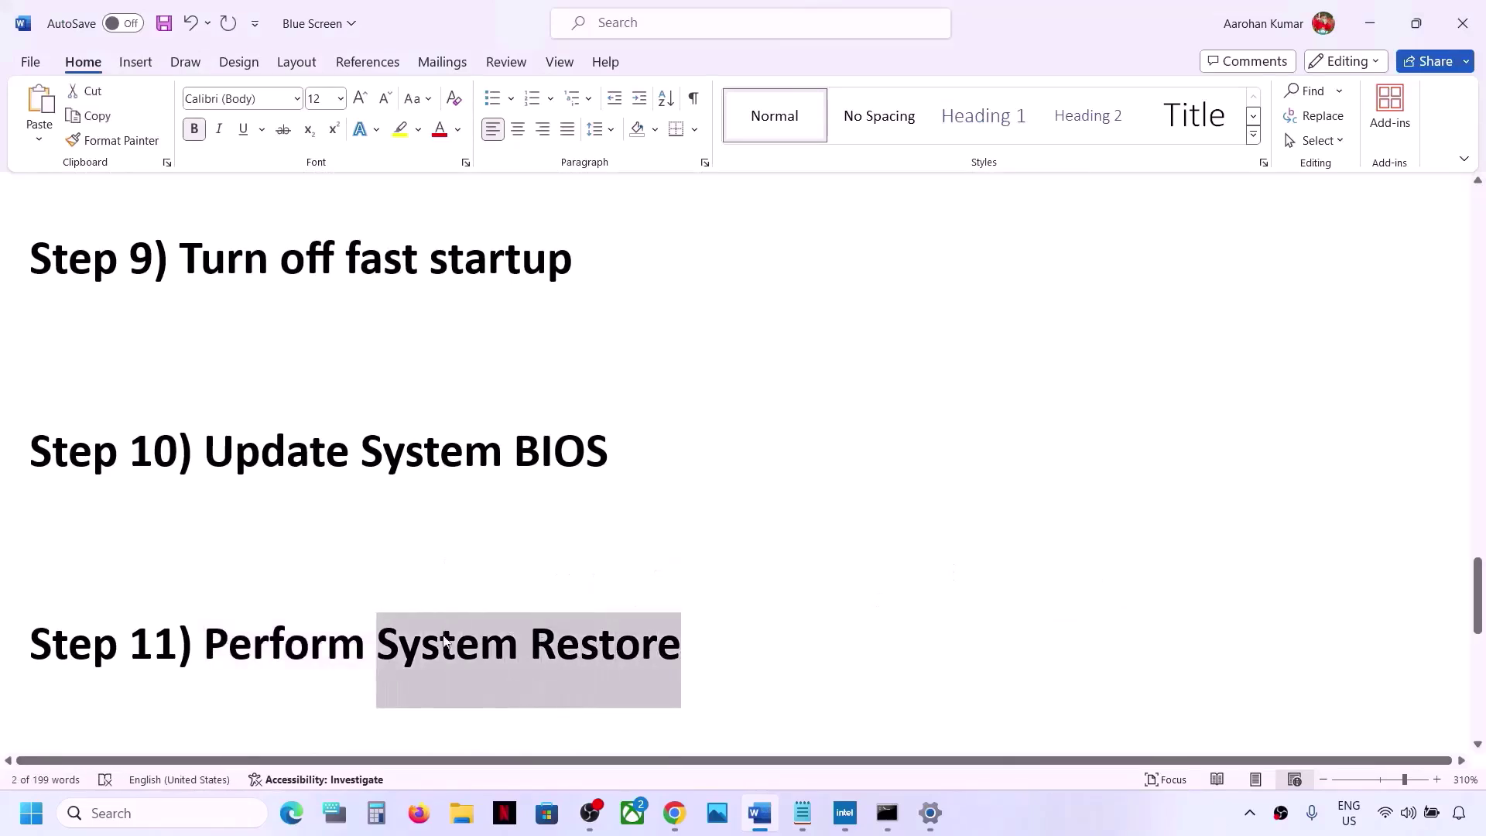
pyautogui.hotkey('ctrl', 'c')
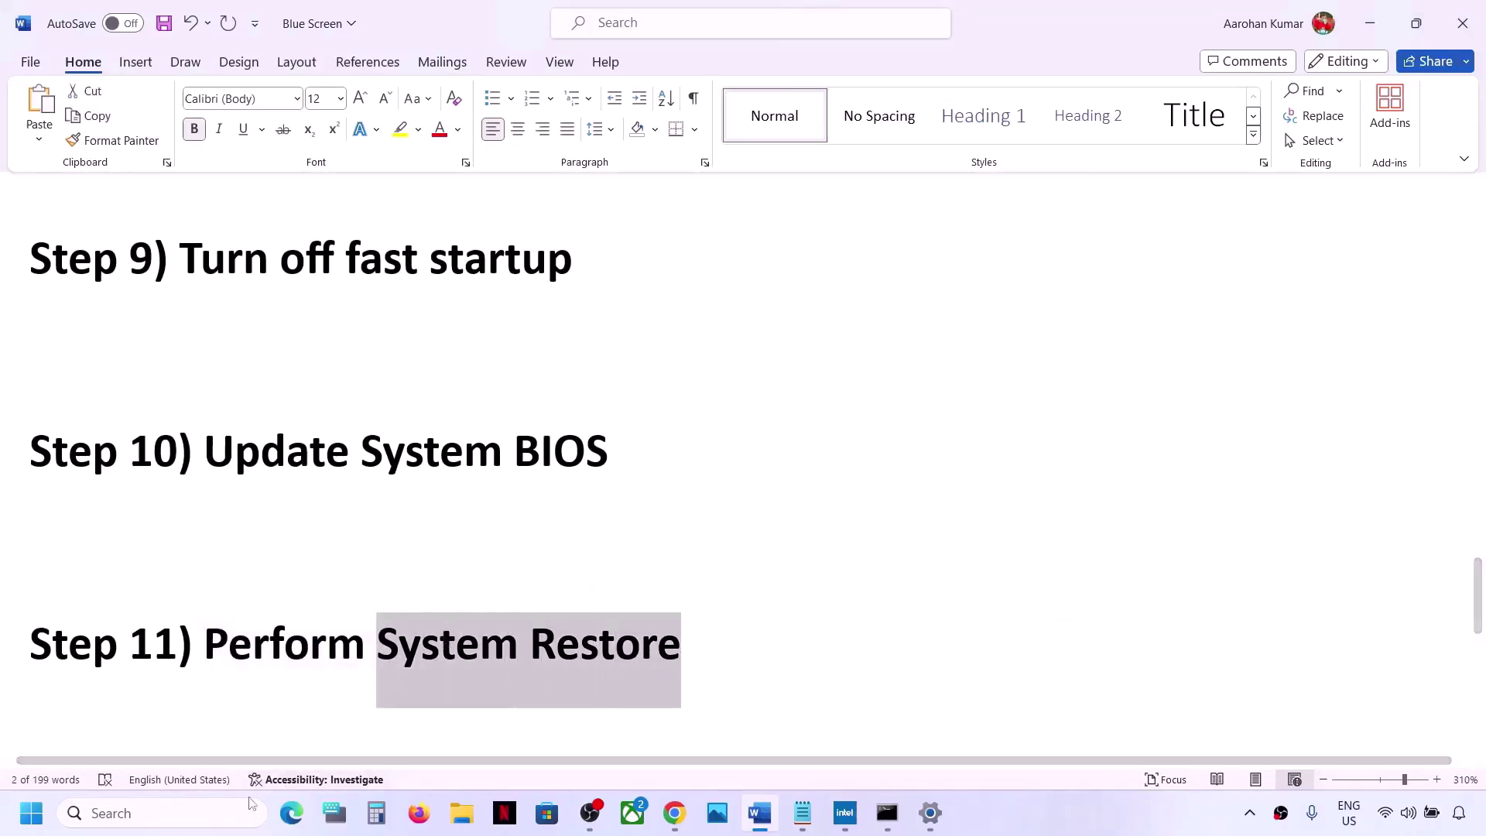
# Search Windows for "System Restore", open Create a restore point, and start System Restore up to the list of restore points.
pyautogui.click(206, 813)
pyautogui.hotkey('ctrl', 'v')
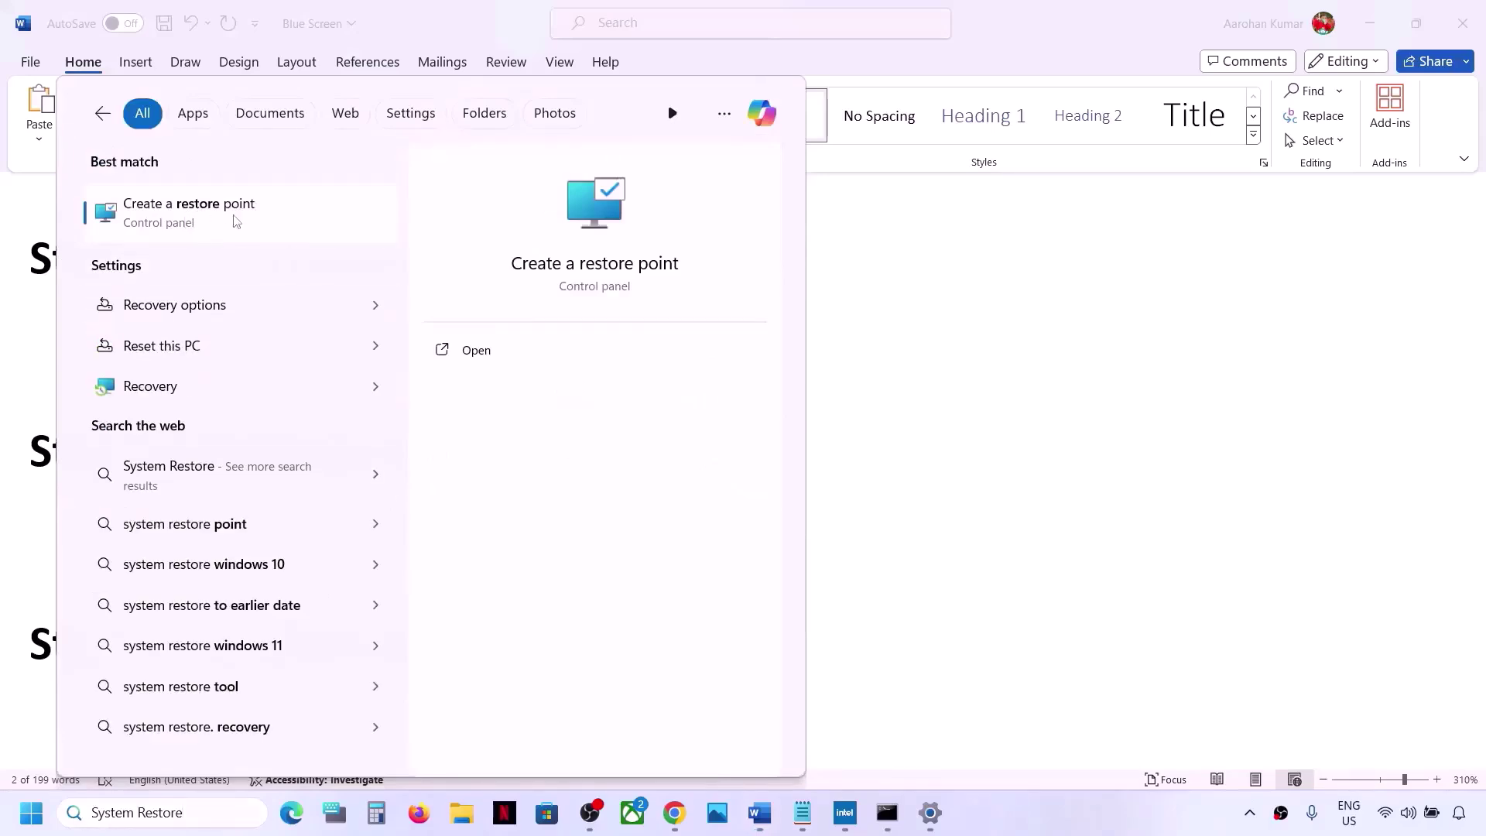
pyautogui.click(236, 222)
pyautogui.moveTo(452, 162); pyautogui.dragTo(892, 251)
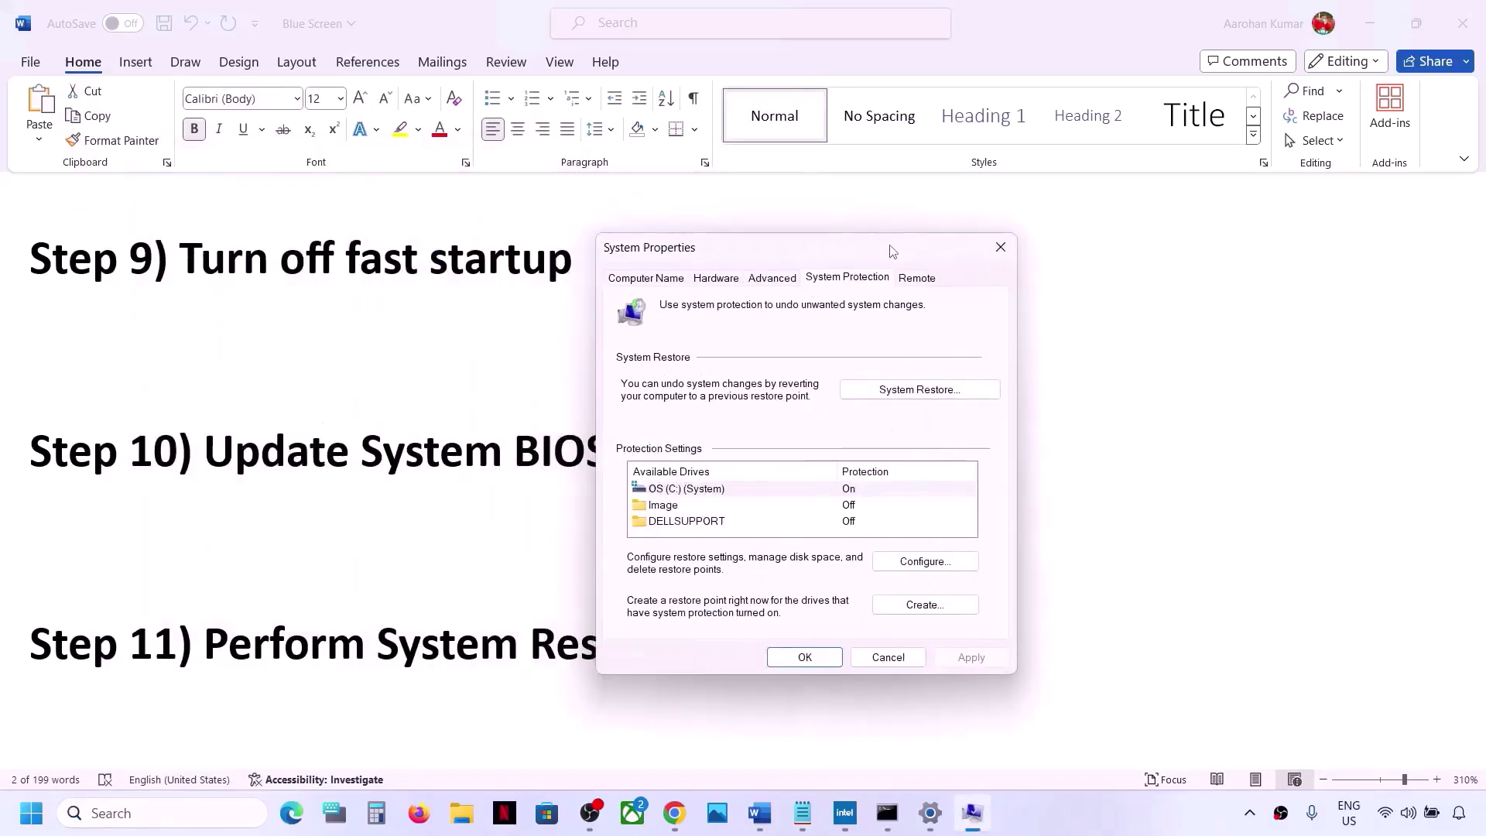
pyautogui.click(904, 393)
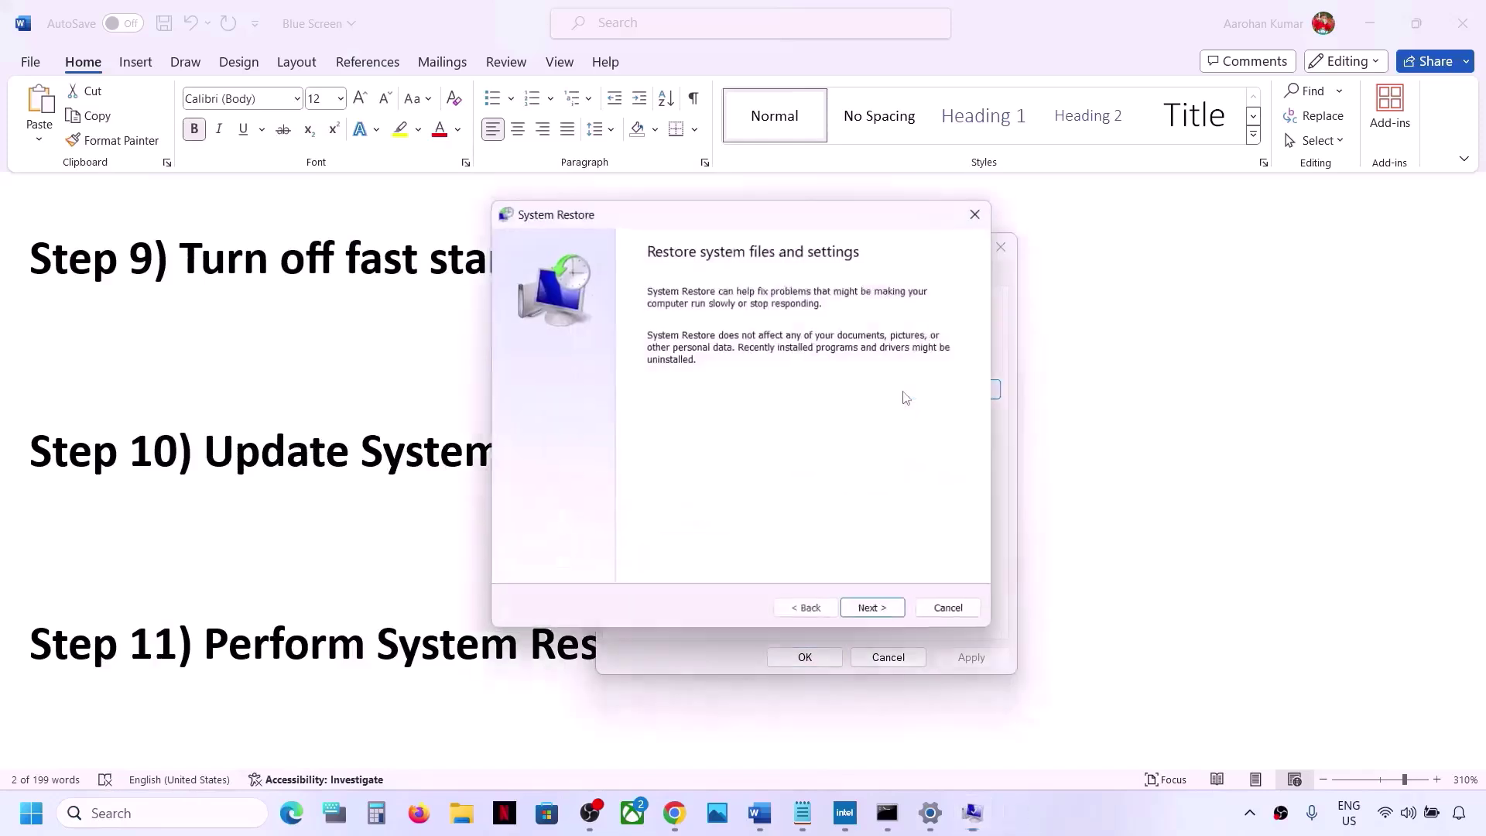
pyautogui.click(875, 610)
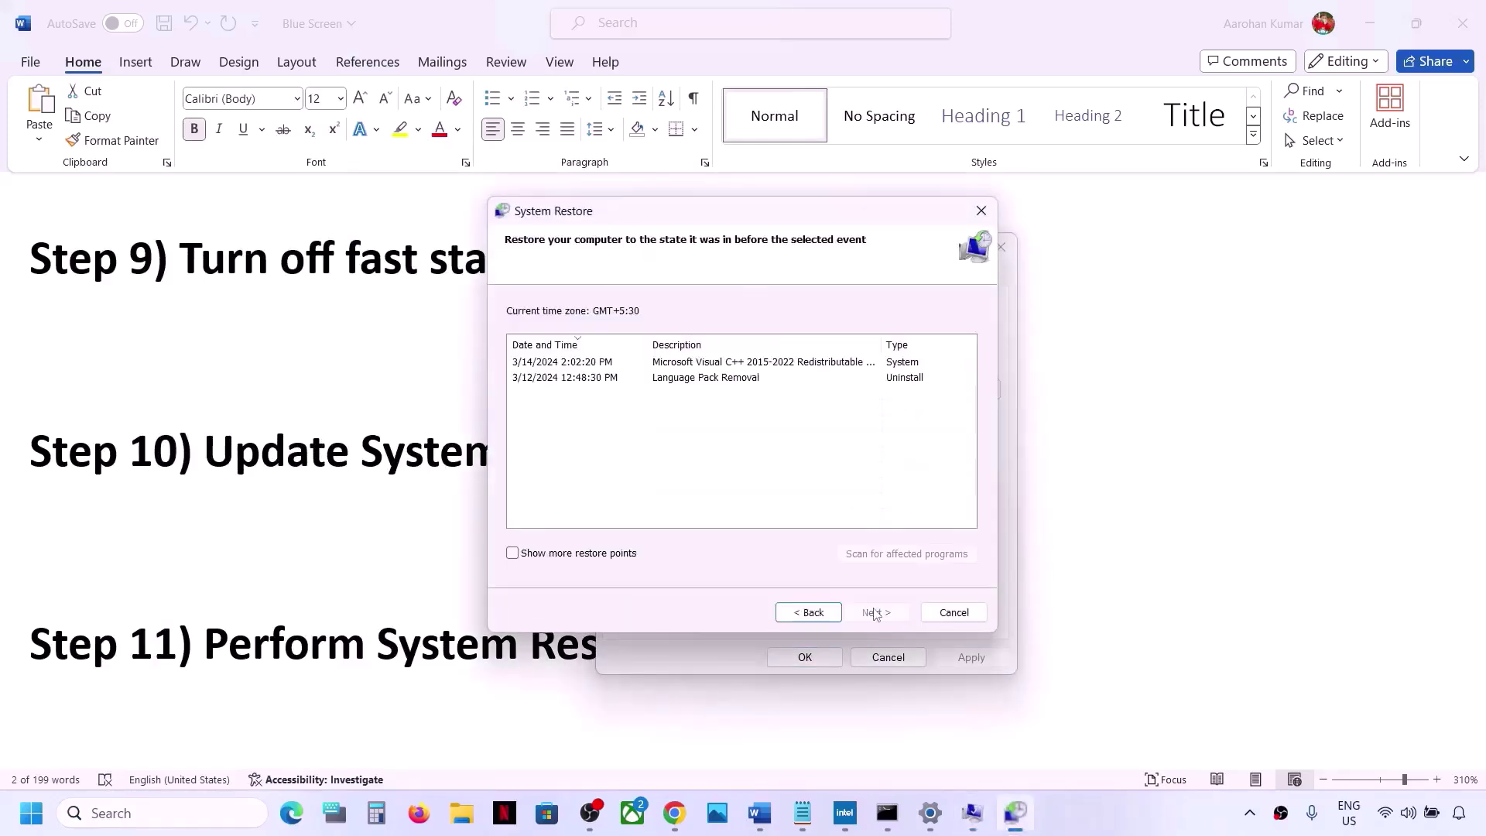
# Take the 3/12/2024 Language Pack Removal restore point to the confirmation page, and exit System Restore and System Properties without restoring.
pyautogui.click(811, 612)
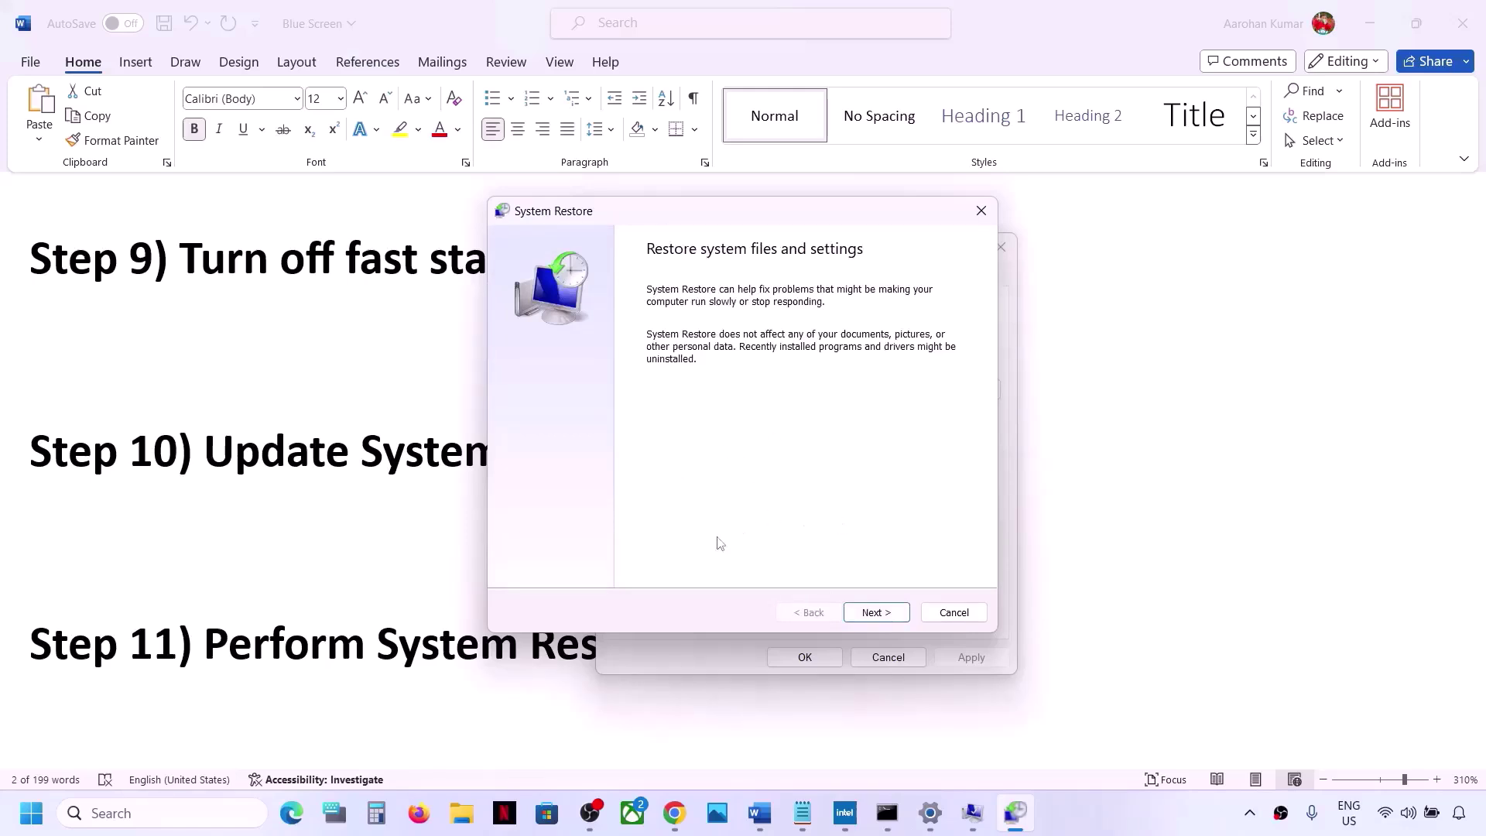
pyautogui.click(862, 611)
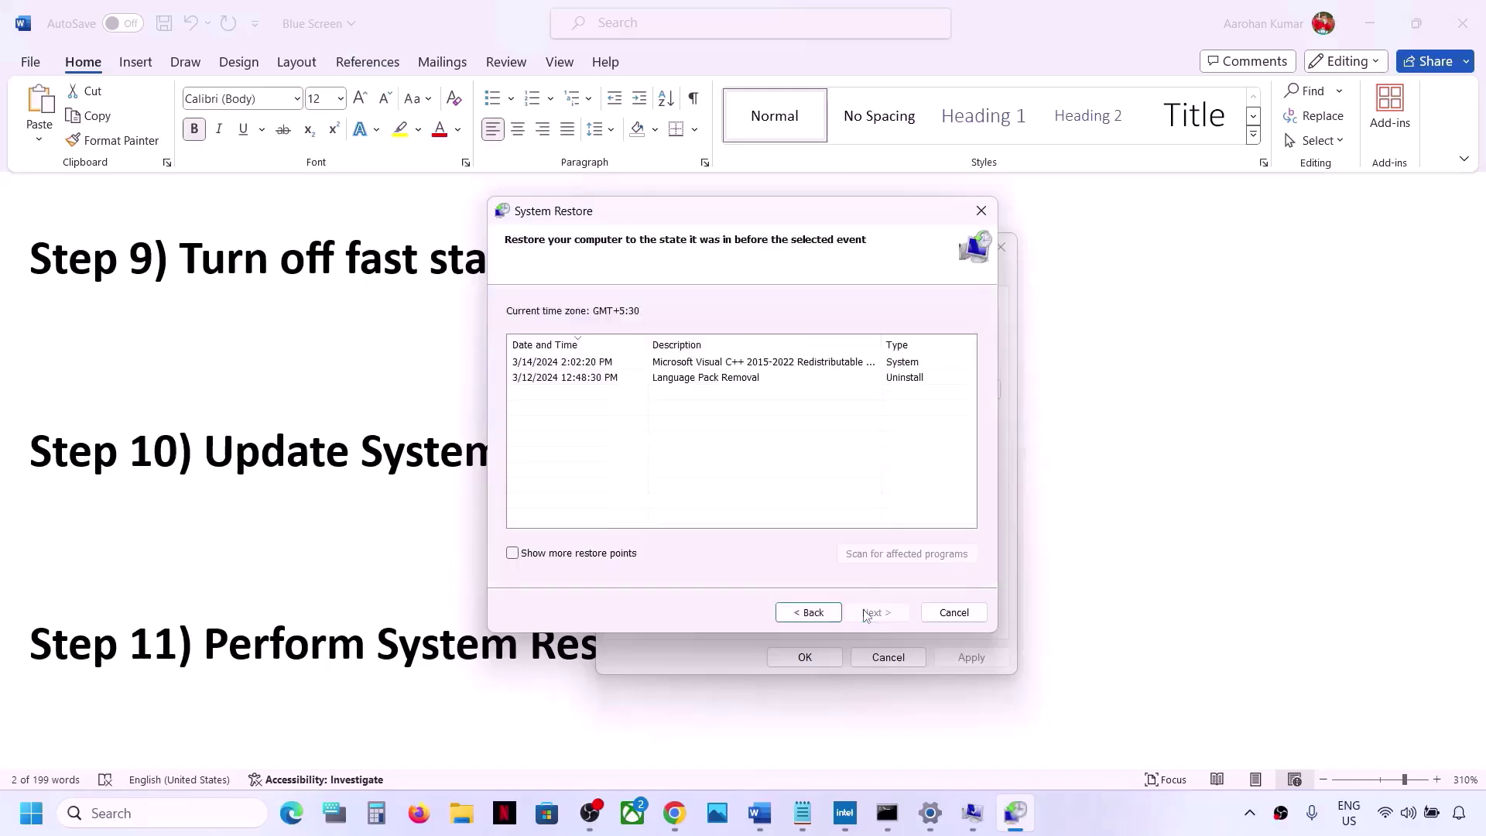
pyautogui.click(586, 379)
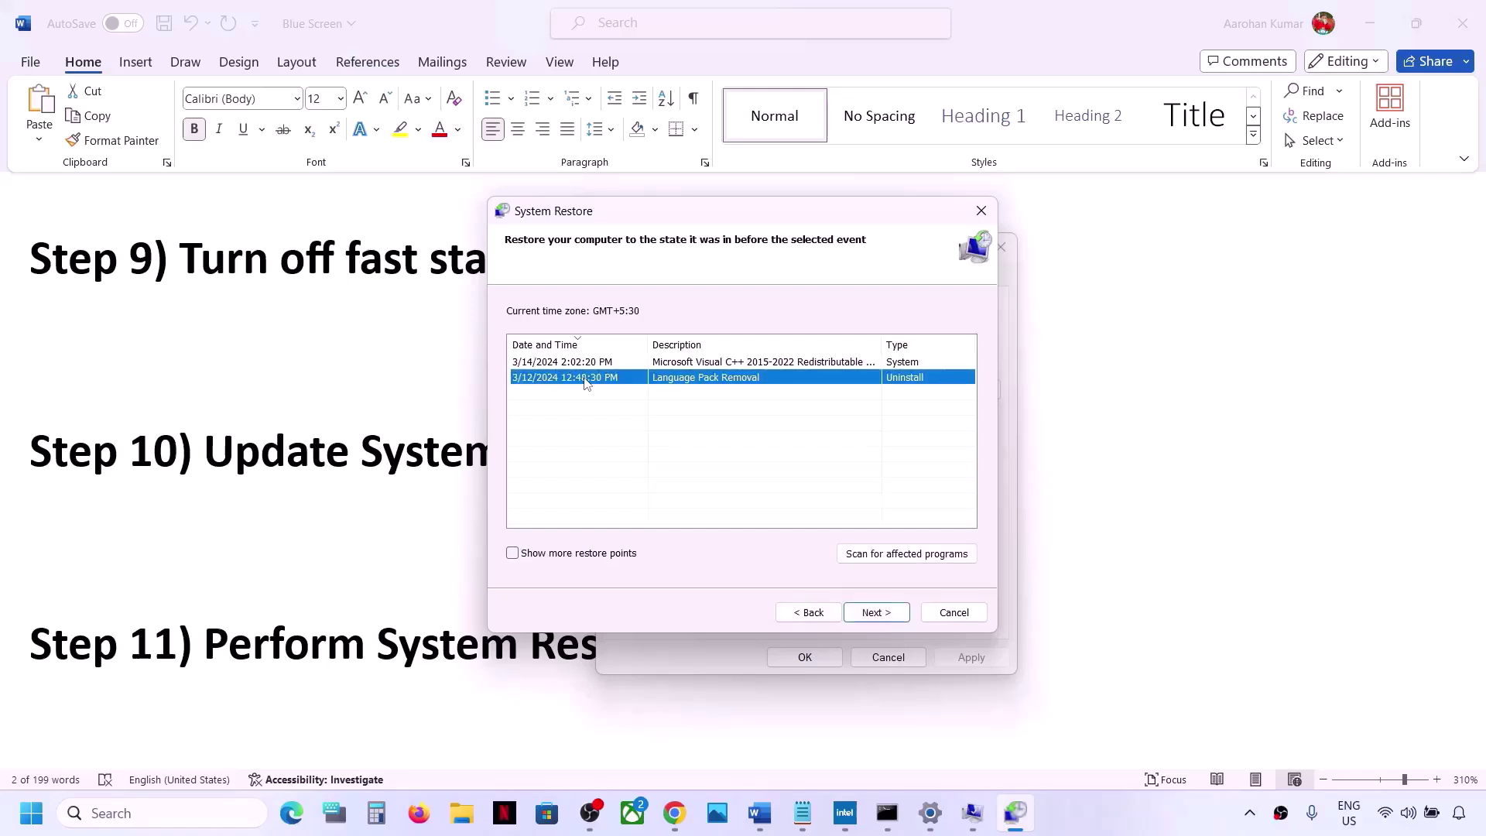
pyautogui.click(901, 613)
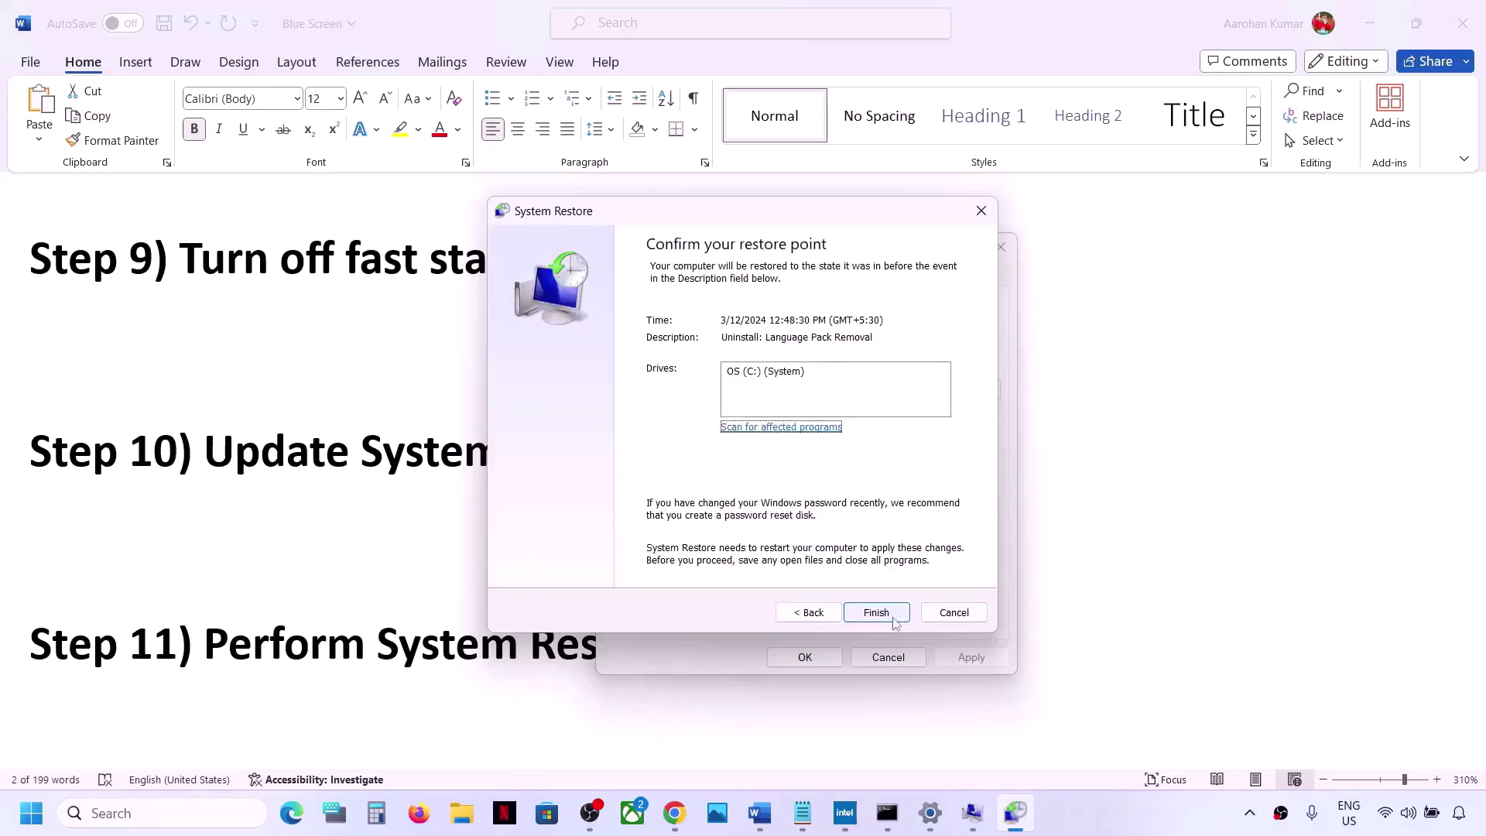
pyautogui.click(953, 612)
pyautogui.click(1010, 258)
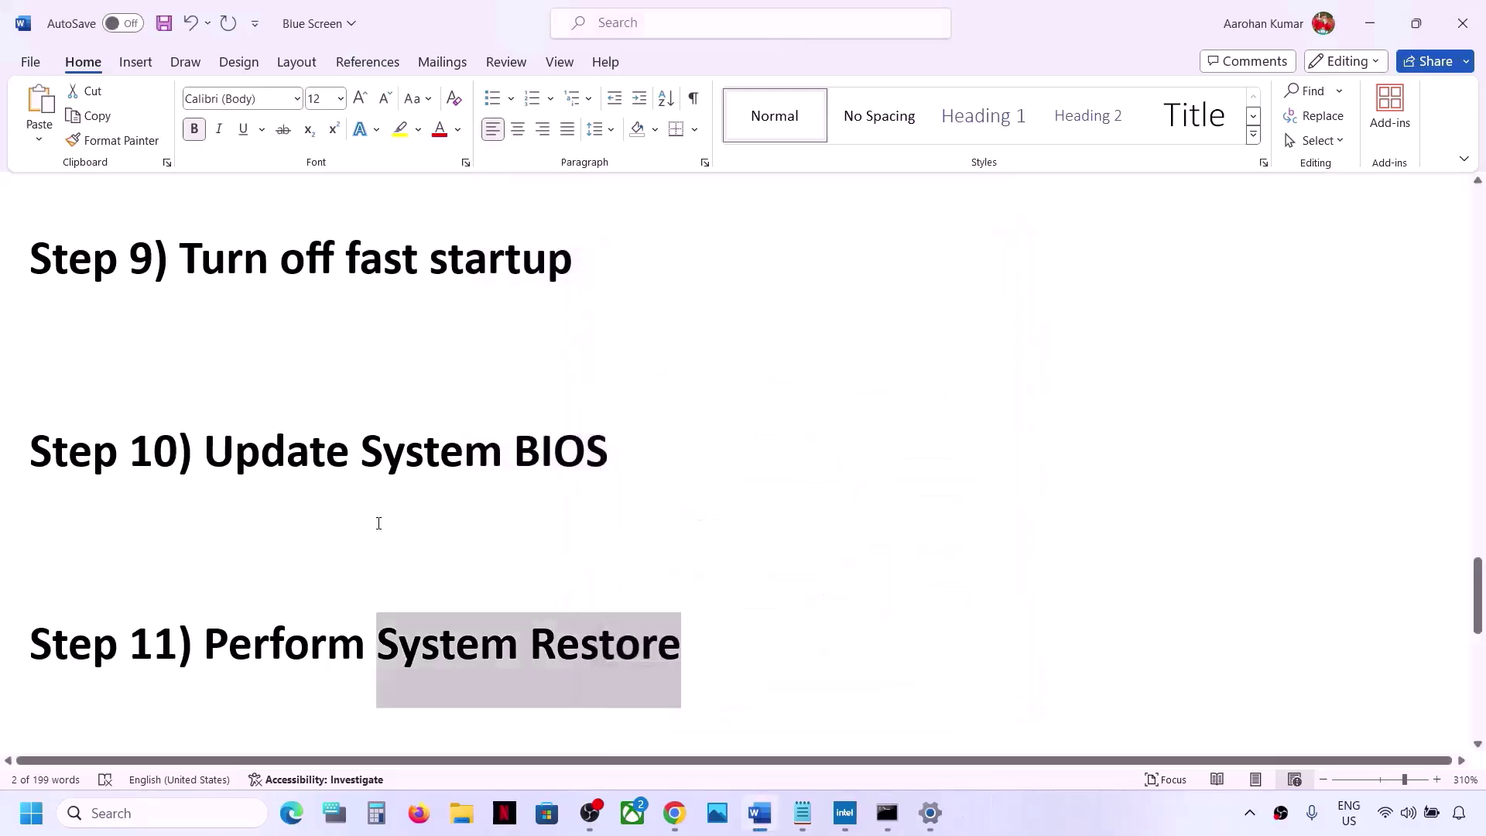
# Highlight "Update Windows 11 Using Media Creation Tool" in the Step 12 heading of the document.
pyautogui.scroll(-4, 378, 524)
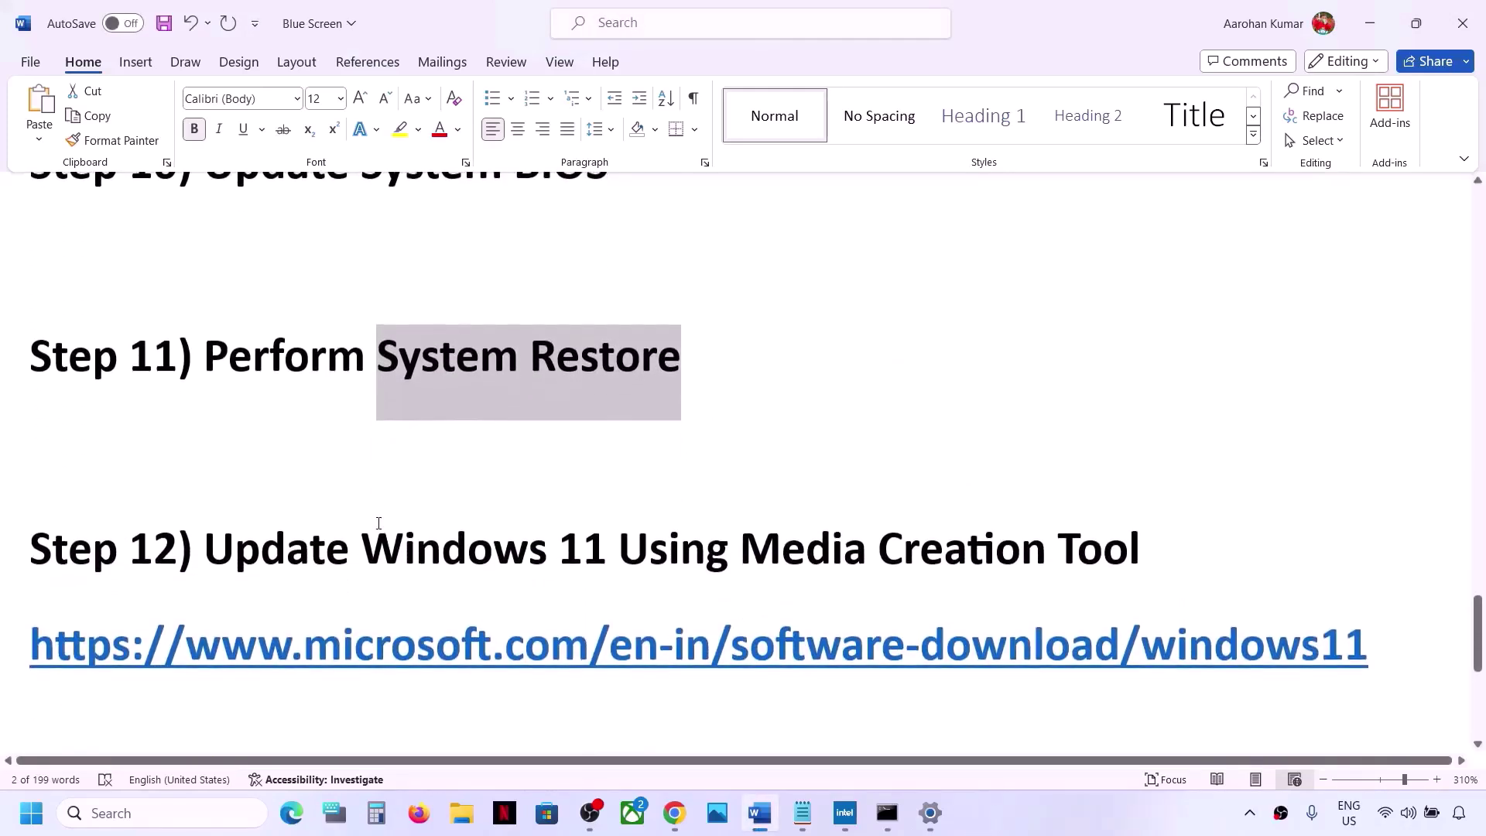
pyautogui.moveTo(217, 554); pyautogui.dragTo(1141, 551)
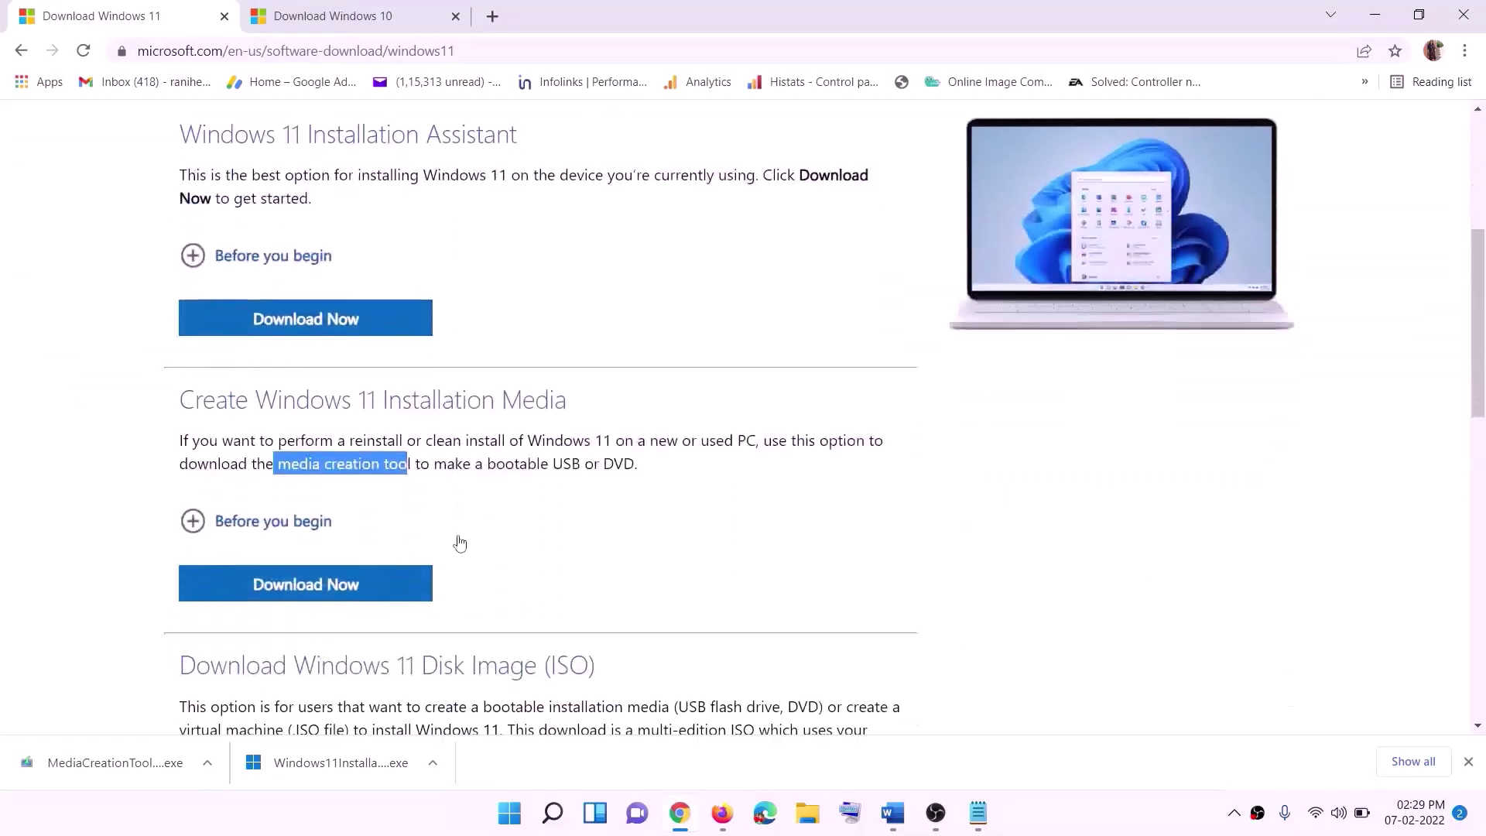
# Download the media creation tool under Create Windows 11 Installation Media on Microsoft's page and launch the downloaded file.
pyautogui.moveTo(279, 463); pyautogui.dragTo(428, 464)
pyautogui.click(295, 588)
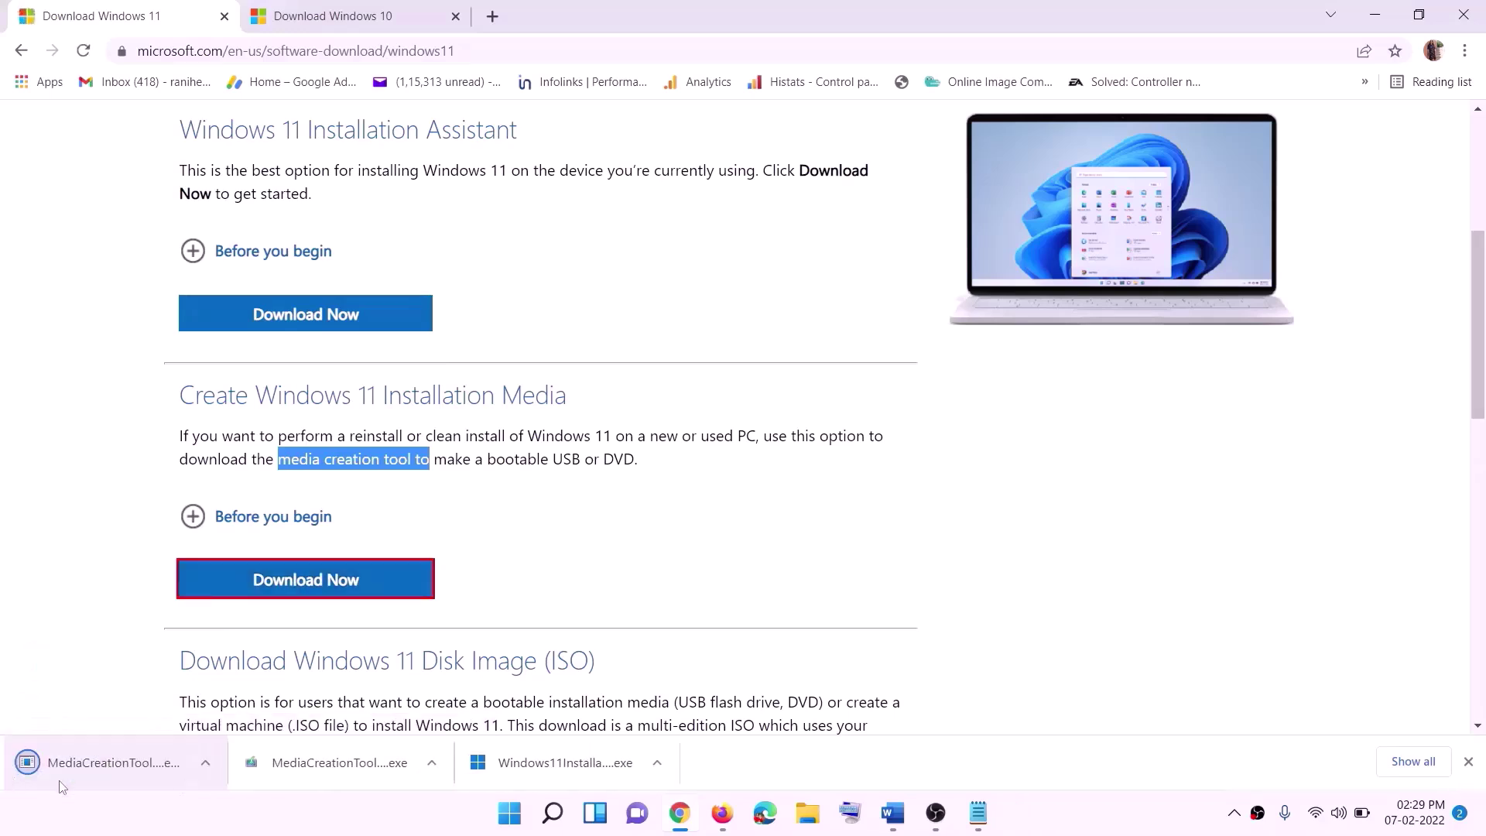
pyautogui.click(77, 765)
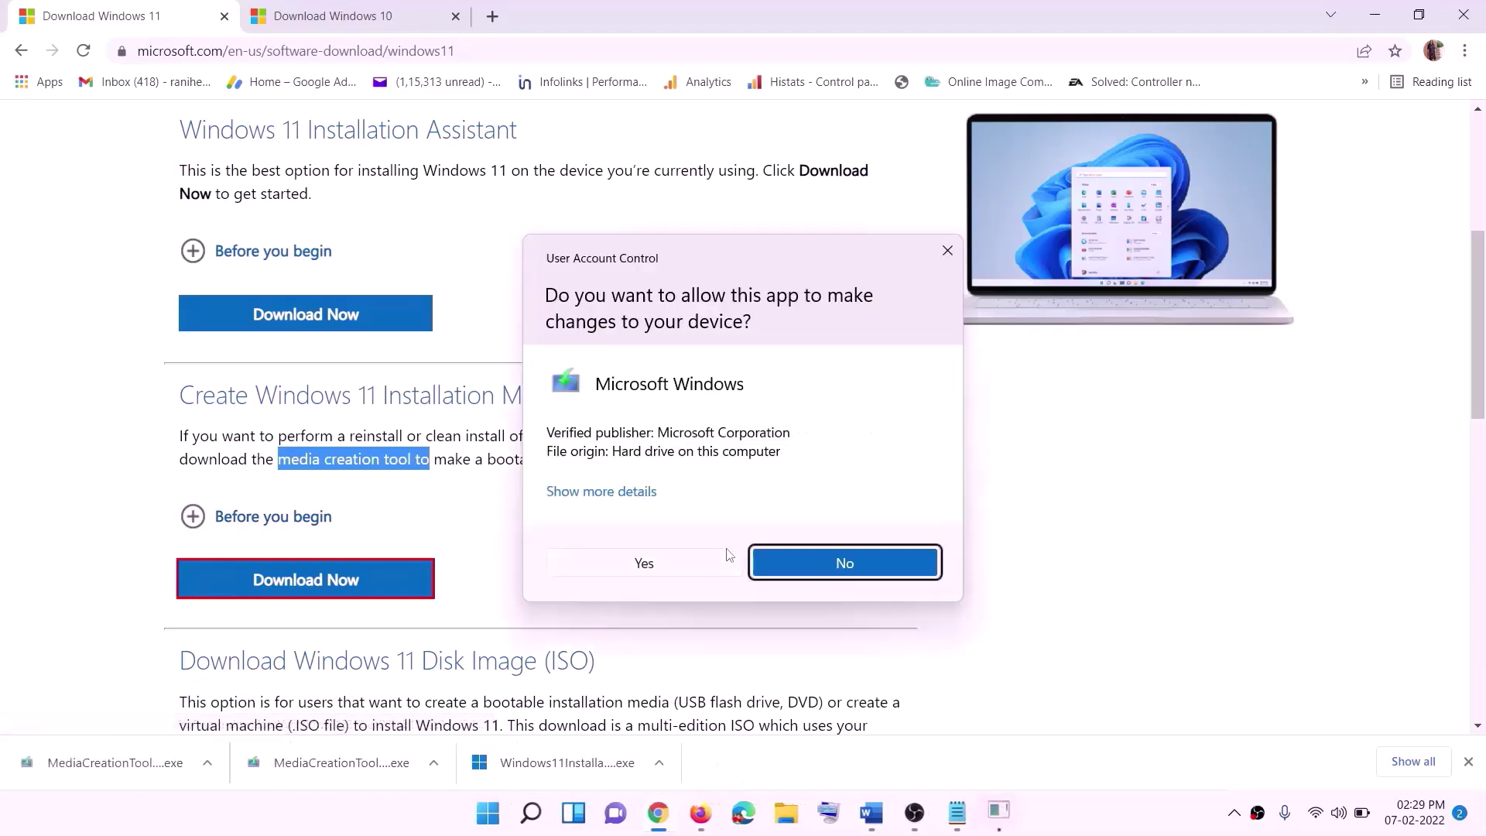
# Allow Windows 11 Setup to make changes and accept its license terms, keeping the recommended language and edition.
pyautogui.click(658, 572)
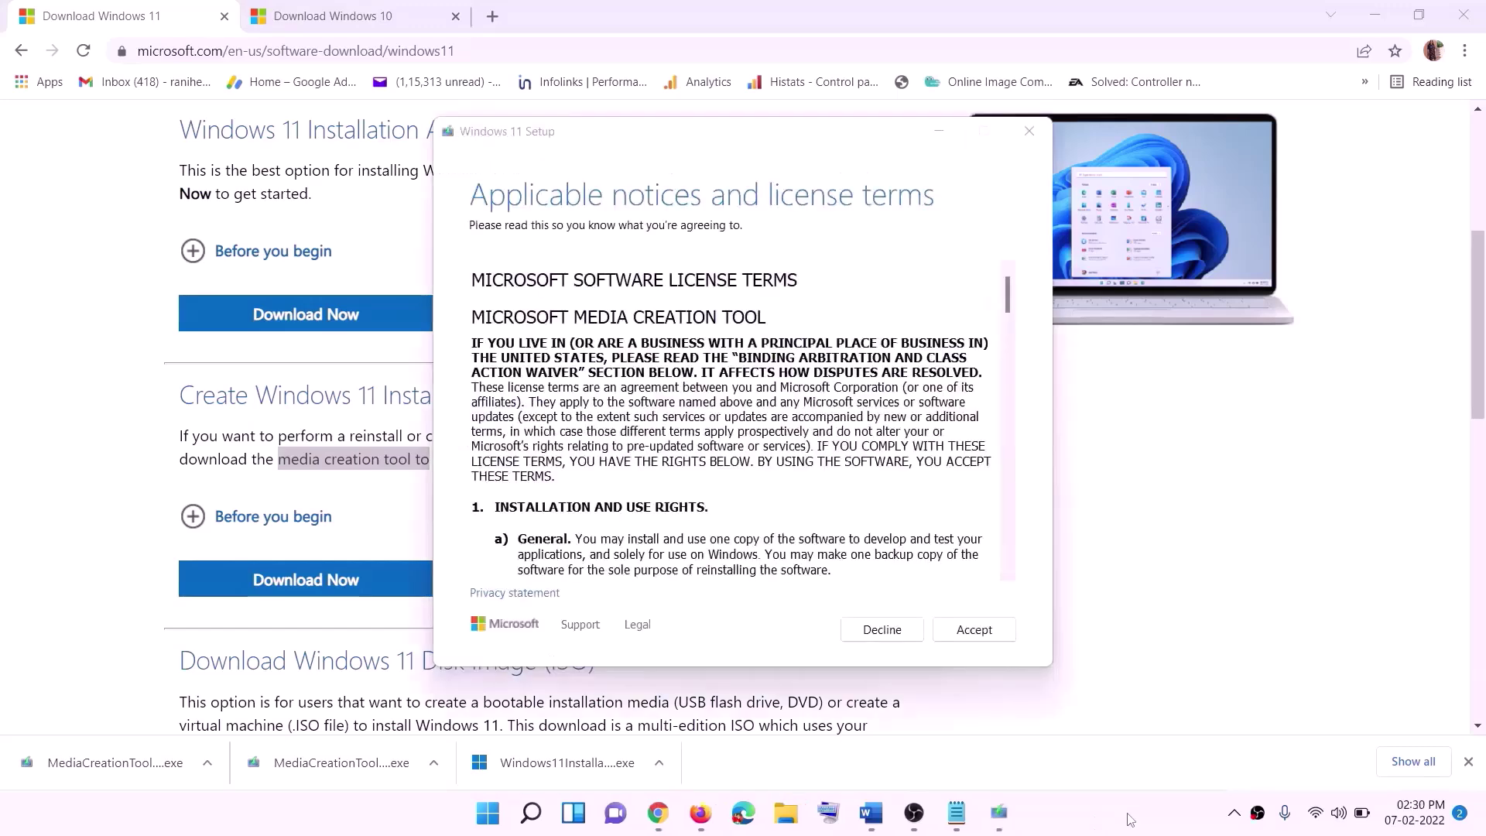
pyautogui.click(954, 631)
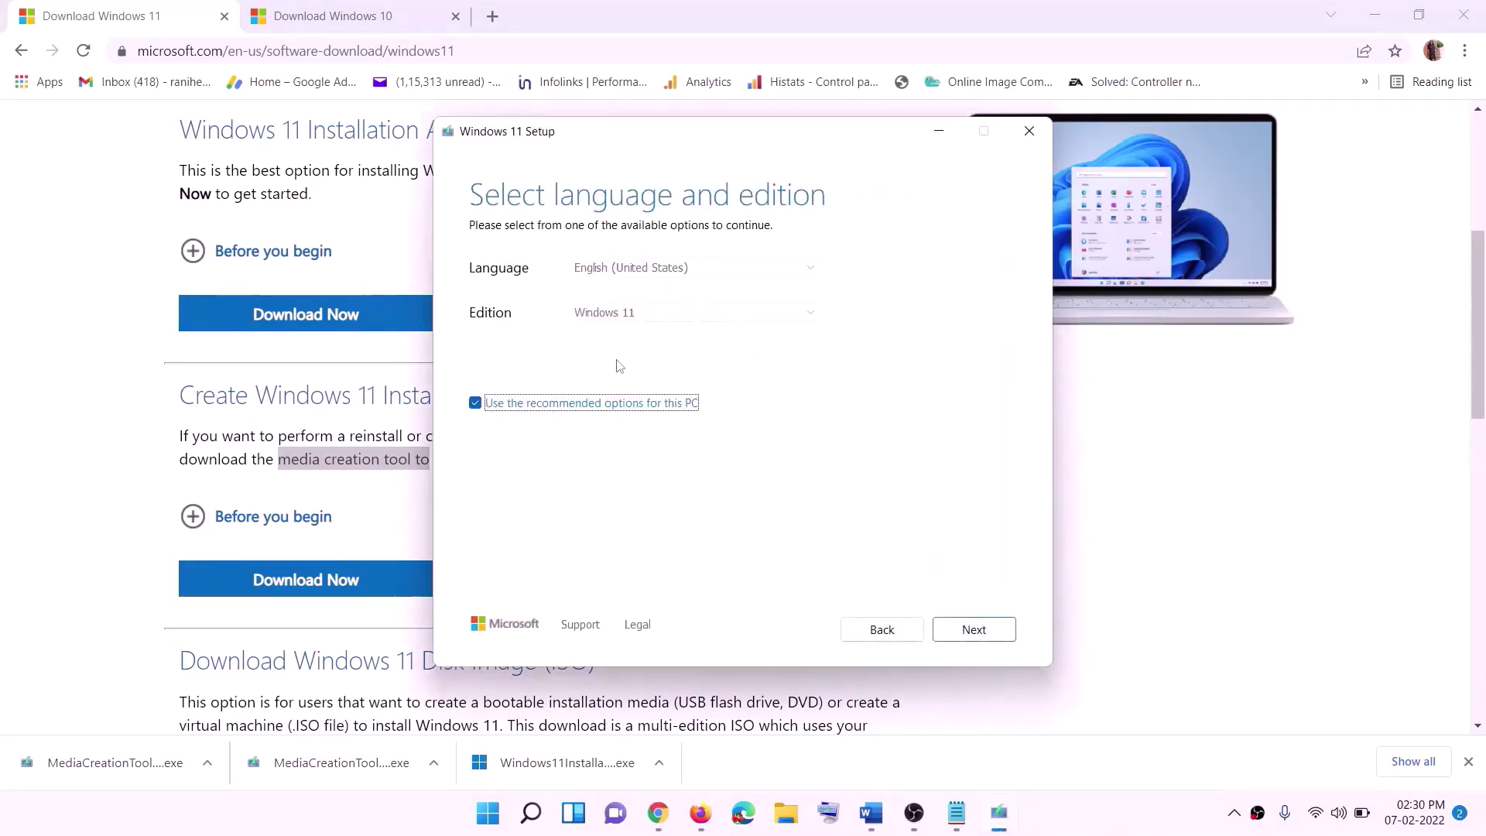
pyautogui.click(963, 628)
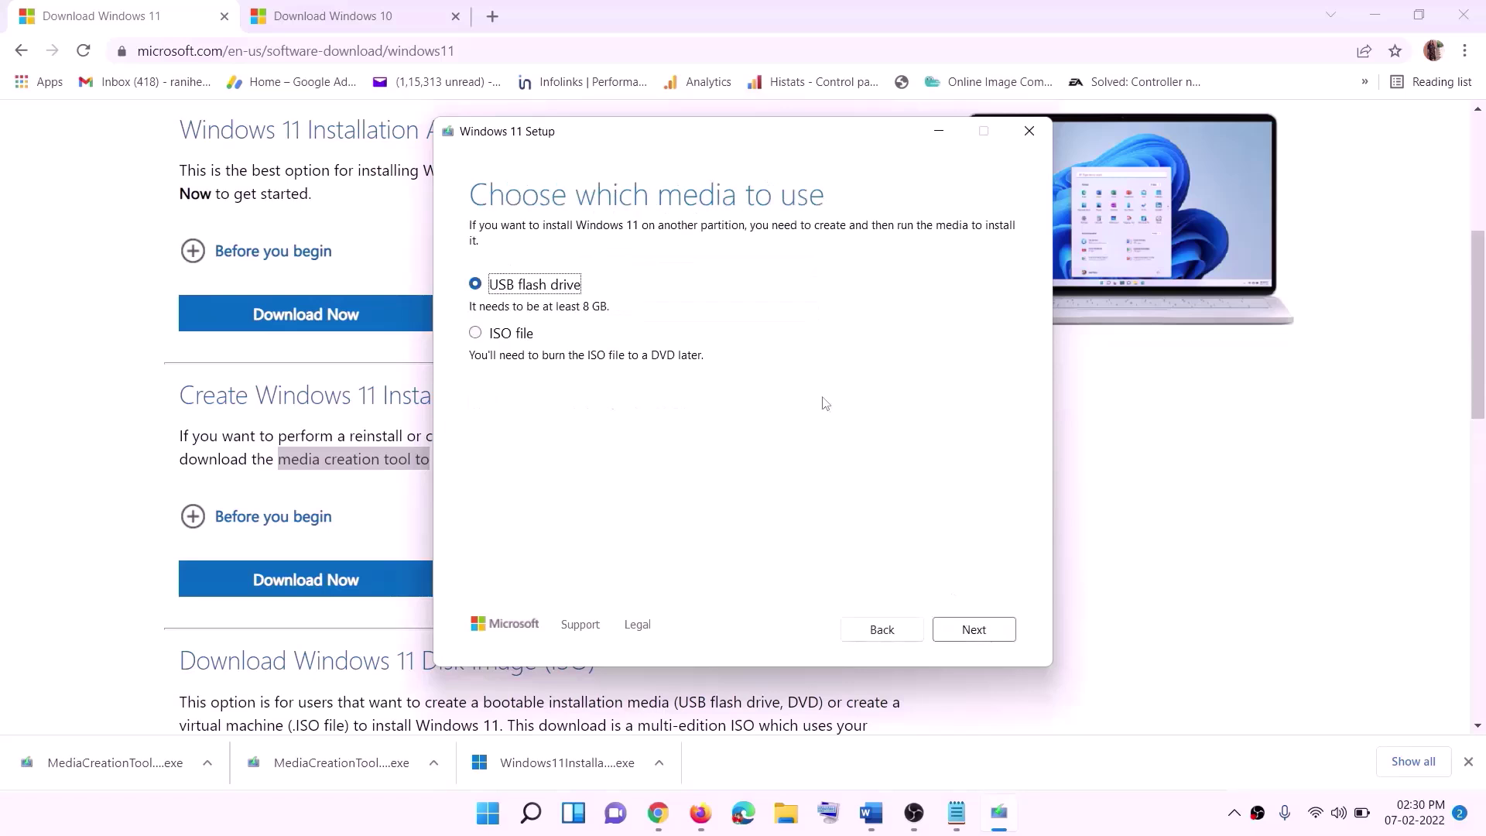
# Choose ISO file as the installation media and save it to the Desktop with the file name Windows.
pyautogui.click(531, 334)
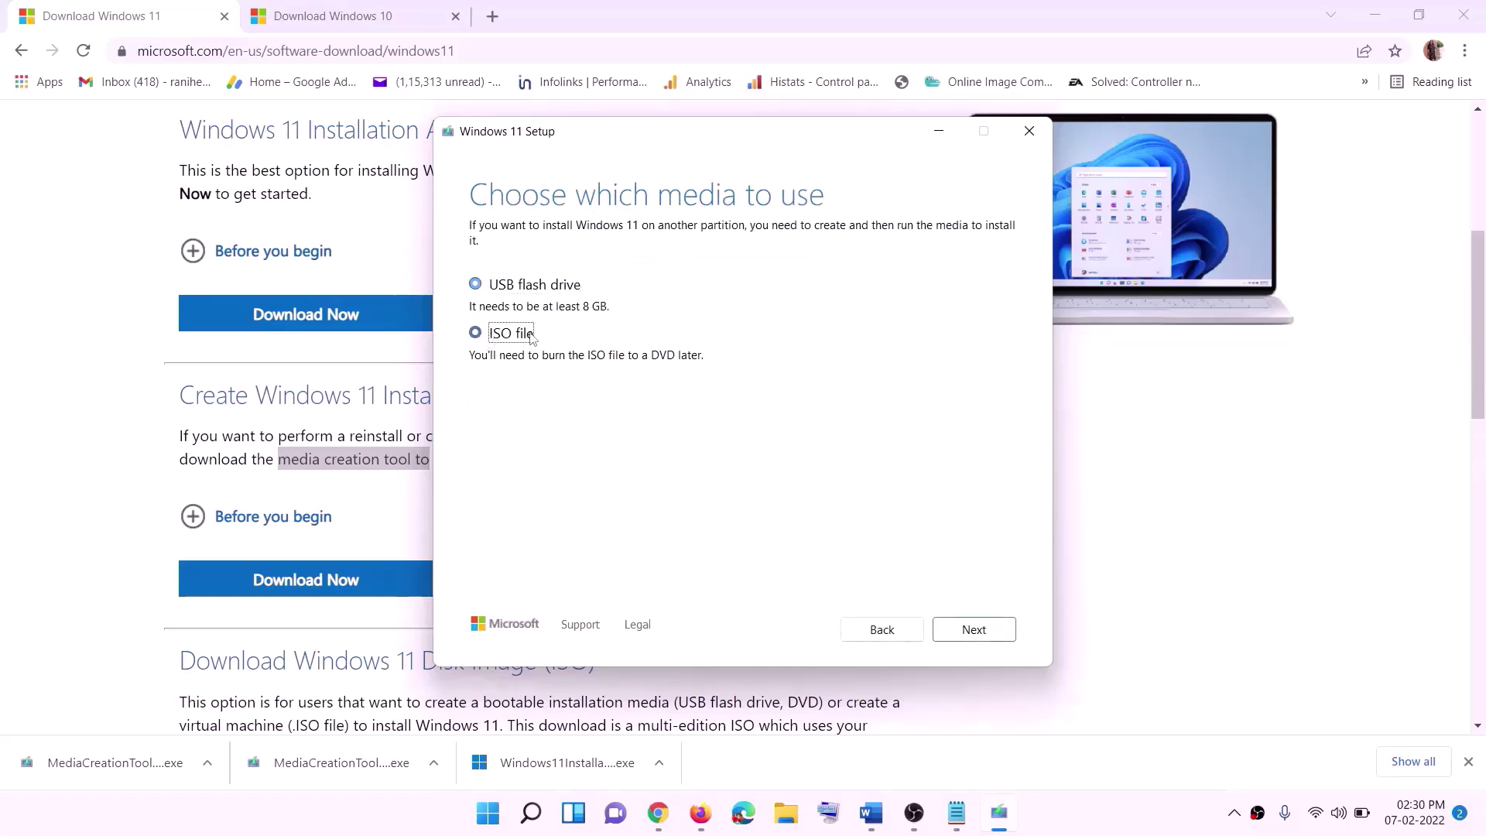
pyautogui.click(982, 629)
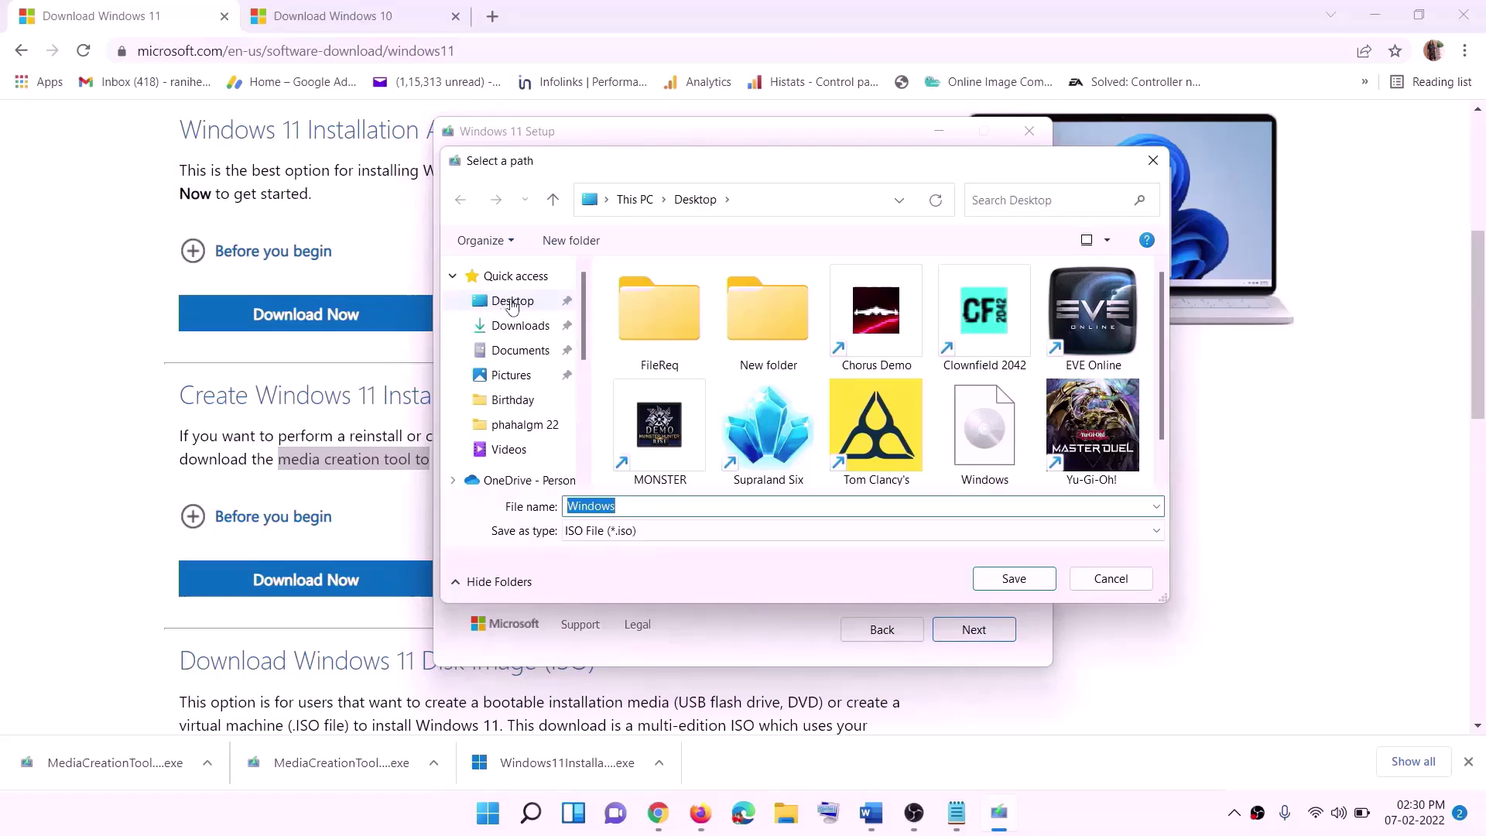
pyautogui.click(508, 303)
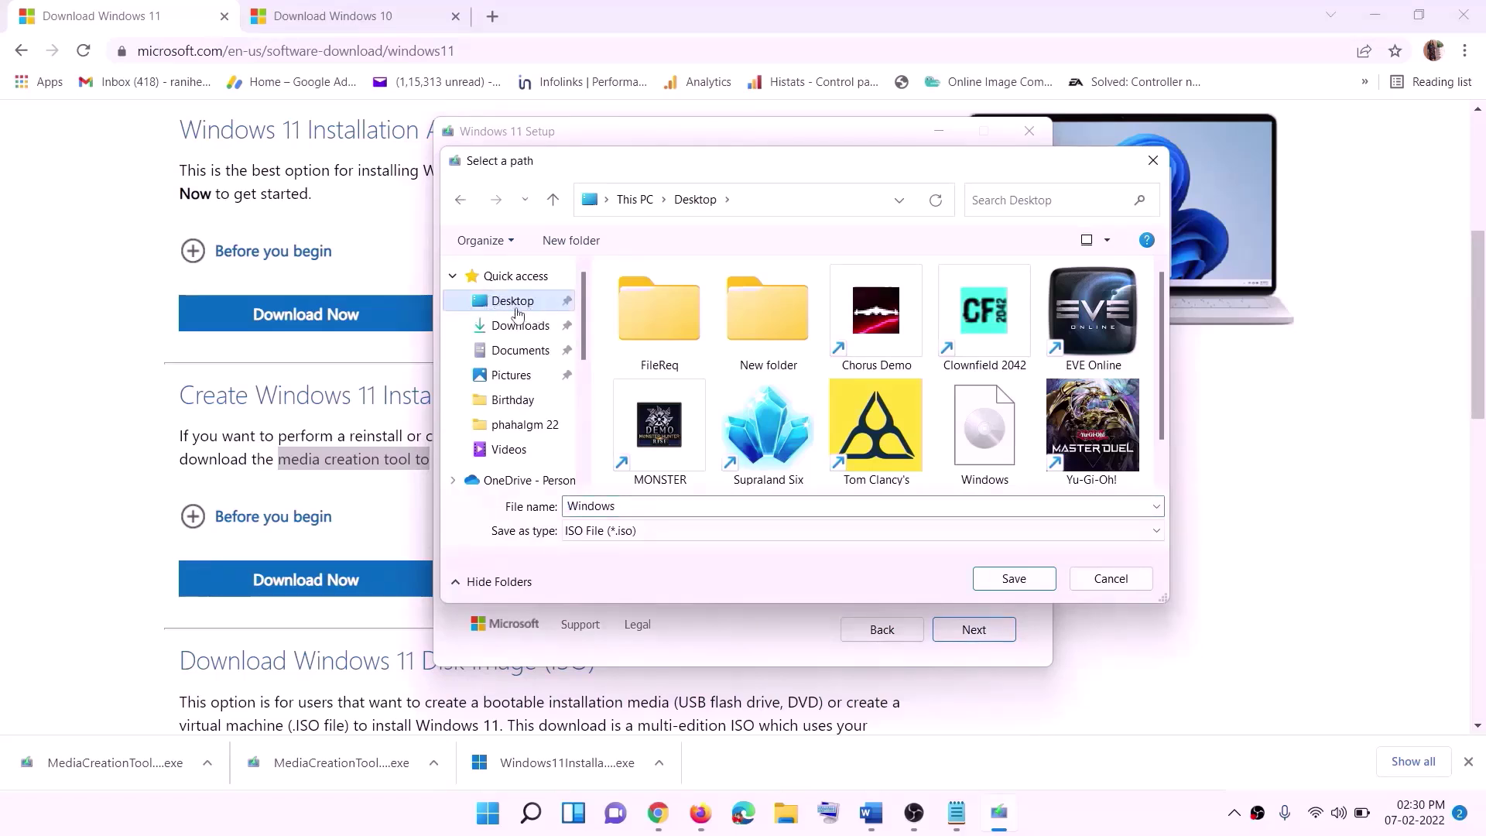
pyautogui.click(1014, 579)
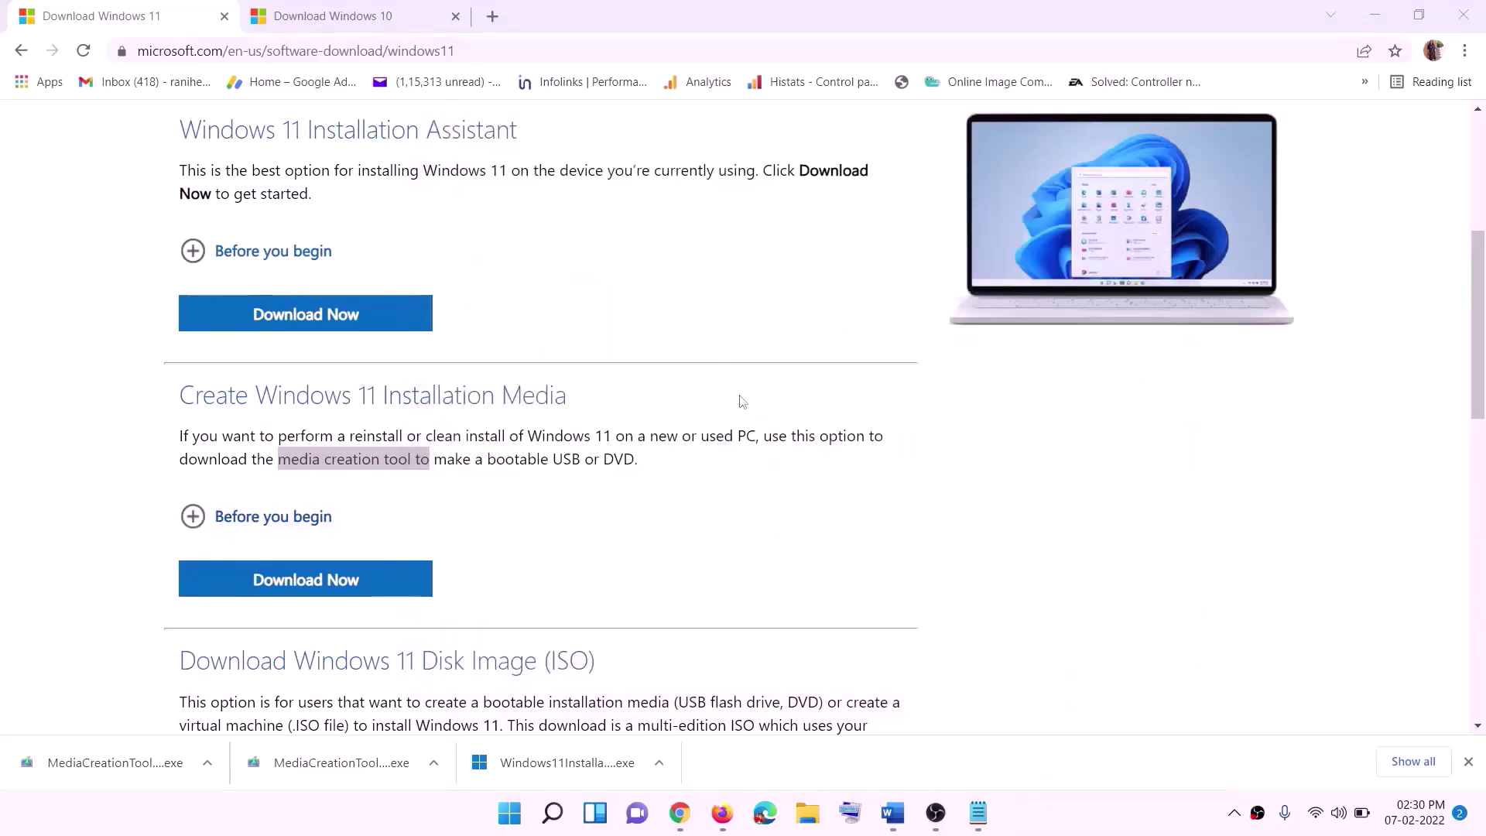
# Show the desktop, move the Windows ISO file below the Fix Xbox Box App Login file, and open it as a mounted drive.
pyautogui.press('super+d')
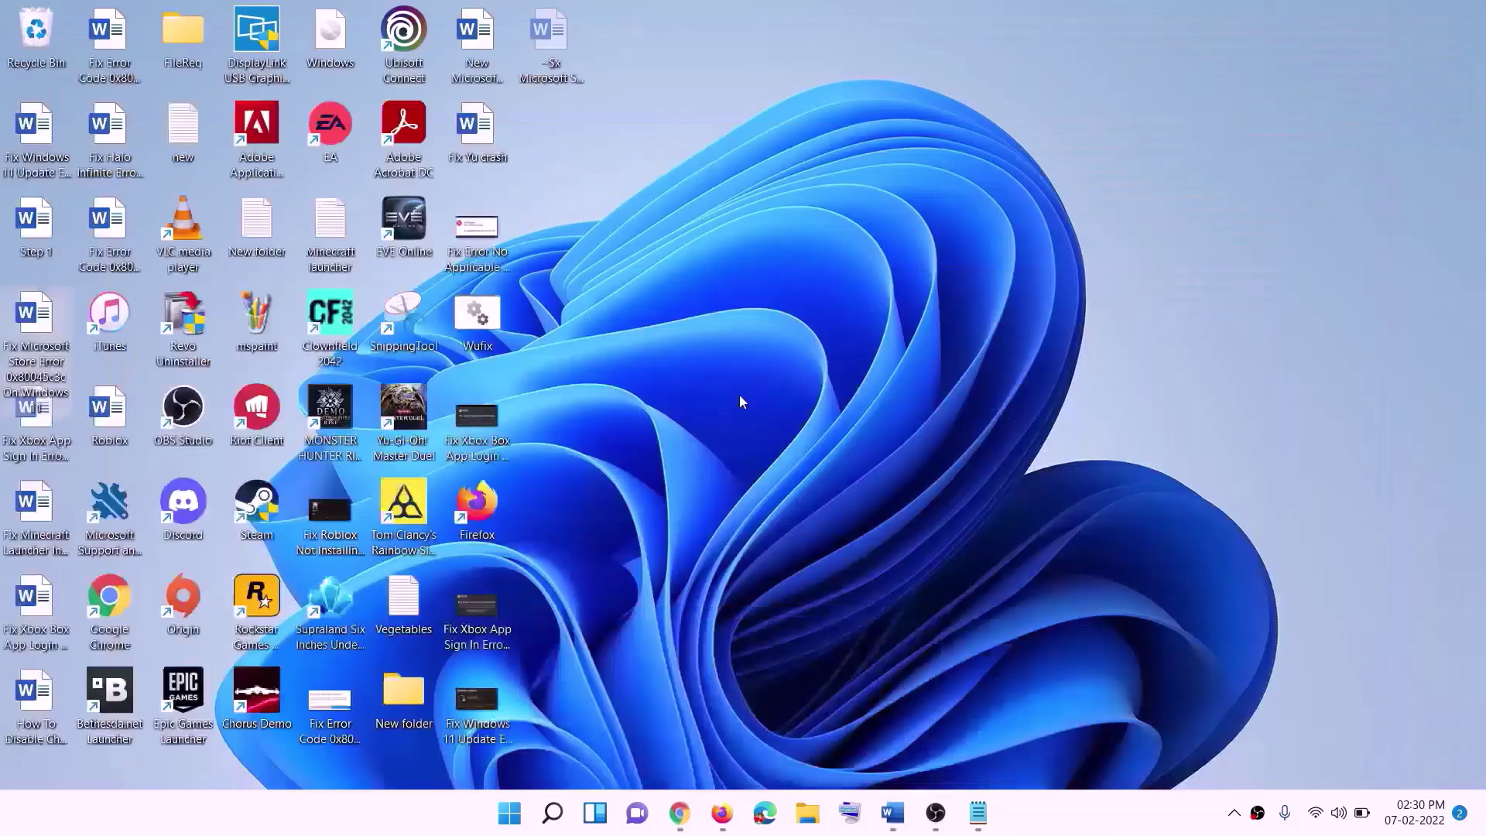
pyautogui.moveTo(350, 39); pyautogui.dragTo(480, 419)
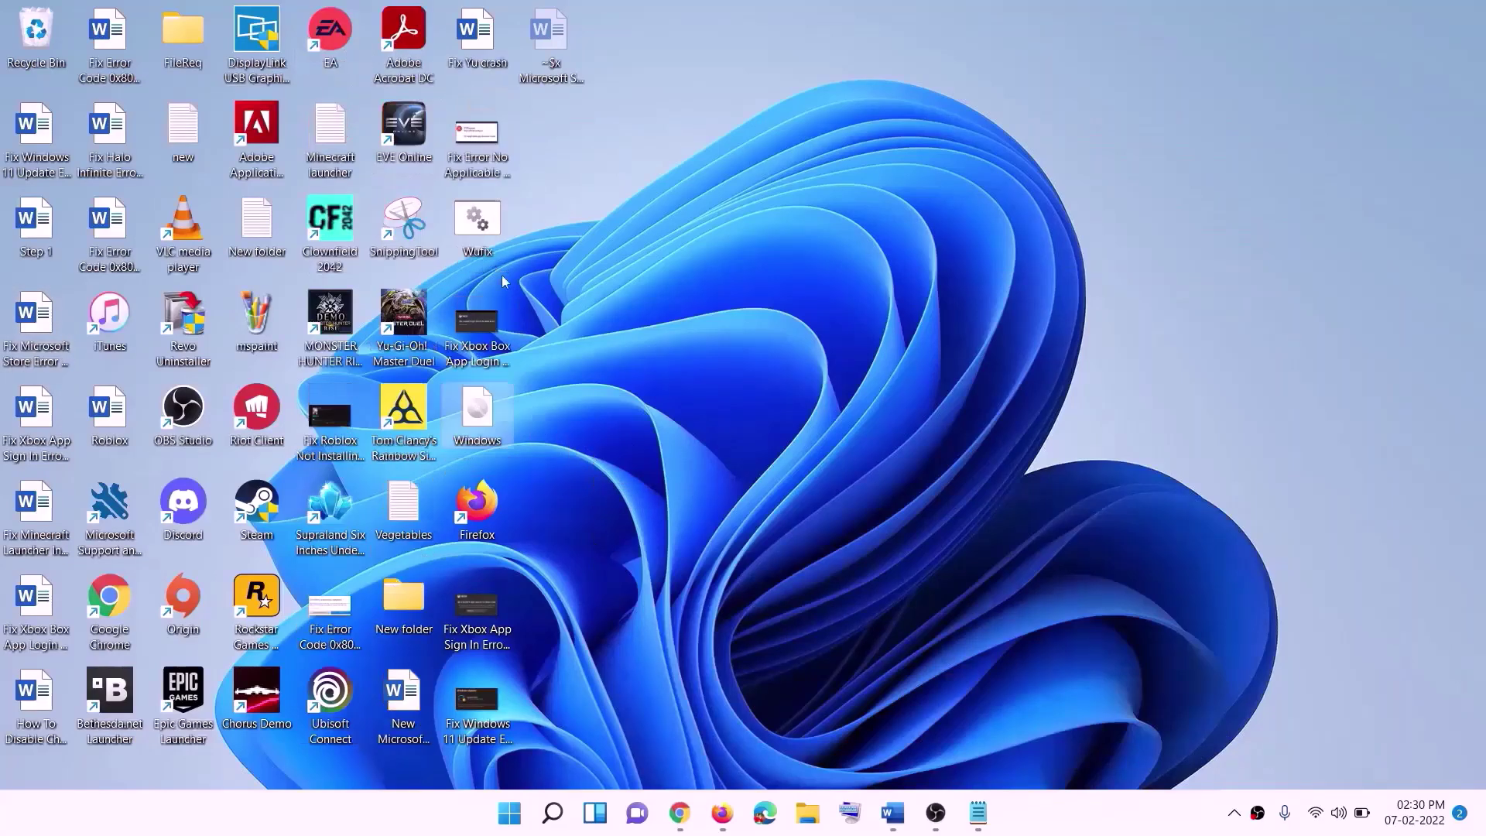
pyautogui.doubleClick(478, 414)
pyautogui.click(472, 544)
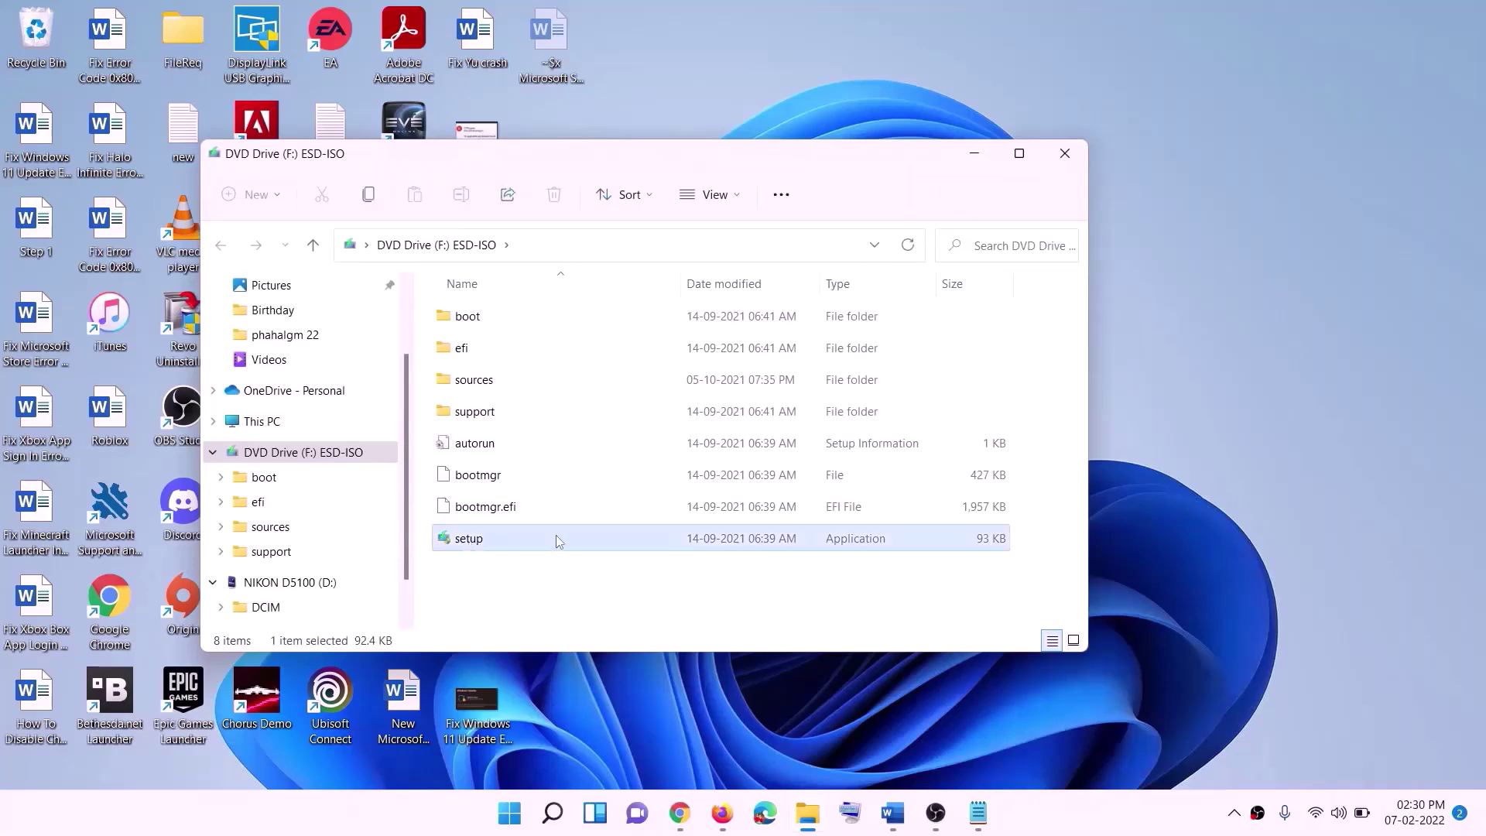
# Run setup from the mounted ESD-ISO drive, allow it to make changes, and continue past the Install Windows 11 page.
pyautogui.doubleClick(507, 538)
pyautogui.click(597, 607)
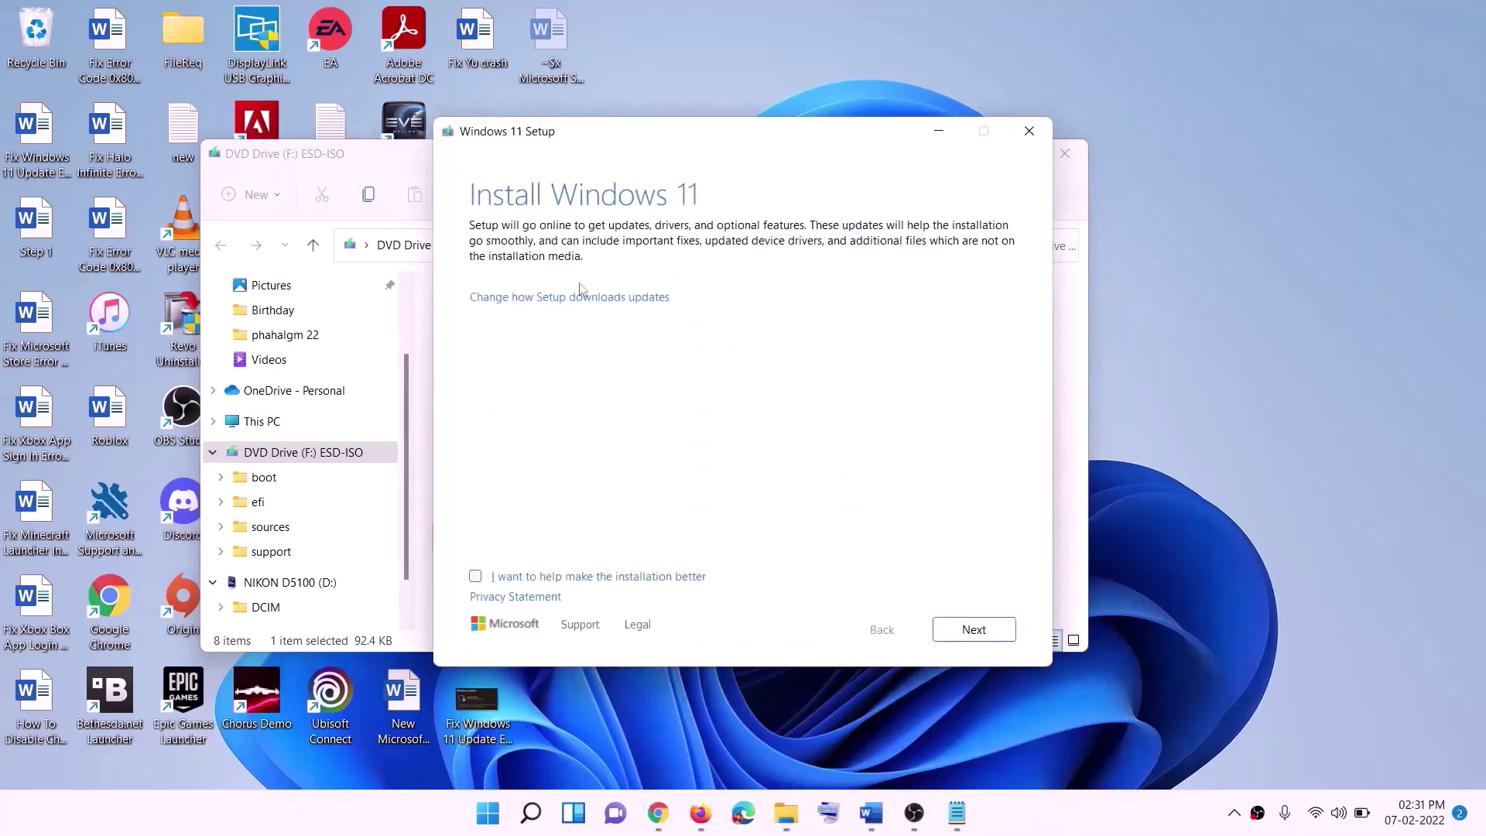
pyautogui.click(977, 630)
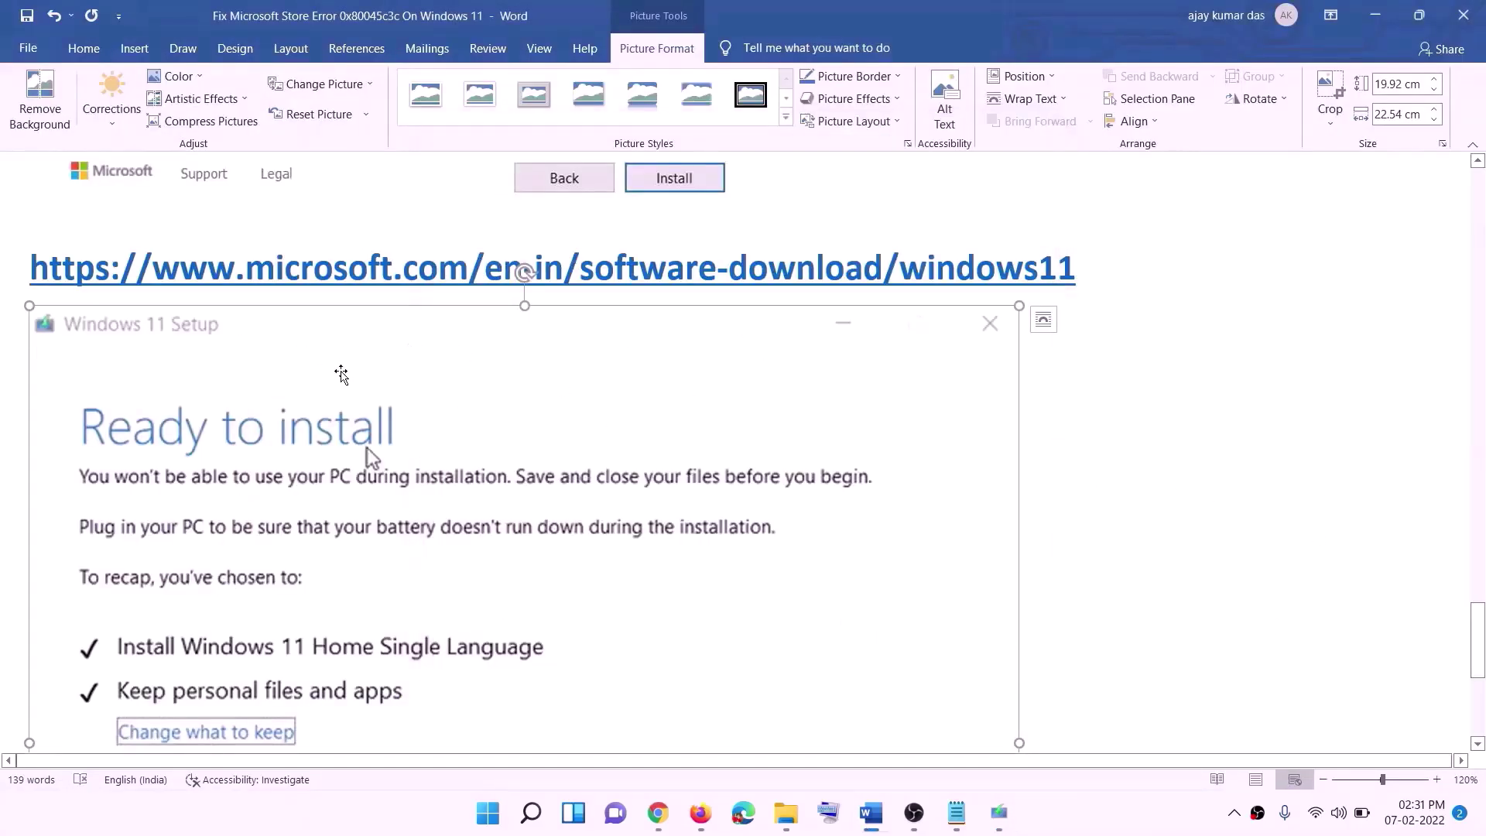
# Examine the Ready to install picture in the Word document, including its recap of what to keep and the Install option.
pyautogui.scroll(-3, 408, 351)
pyautogui.scroll(-1, 405, 280)
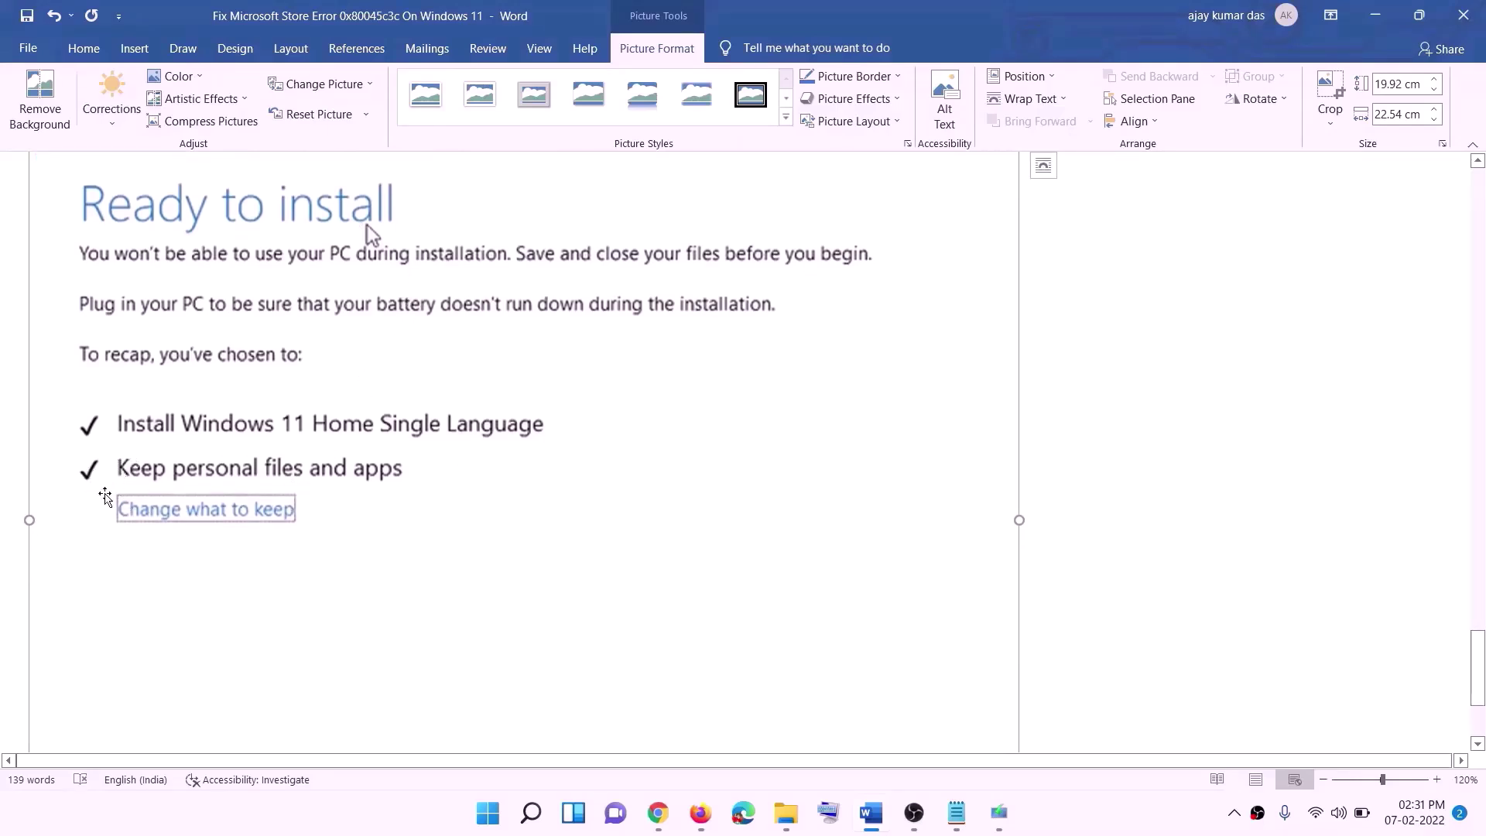
pyautogui.scroll(-1, 559, 486)
pyautogui.scroll(-1, 558, 486)
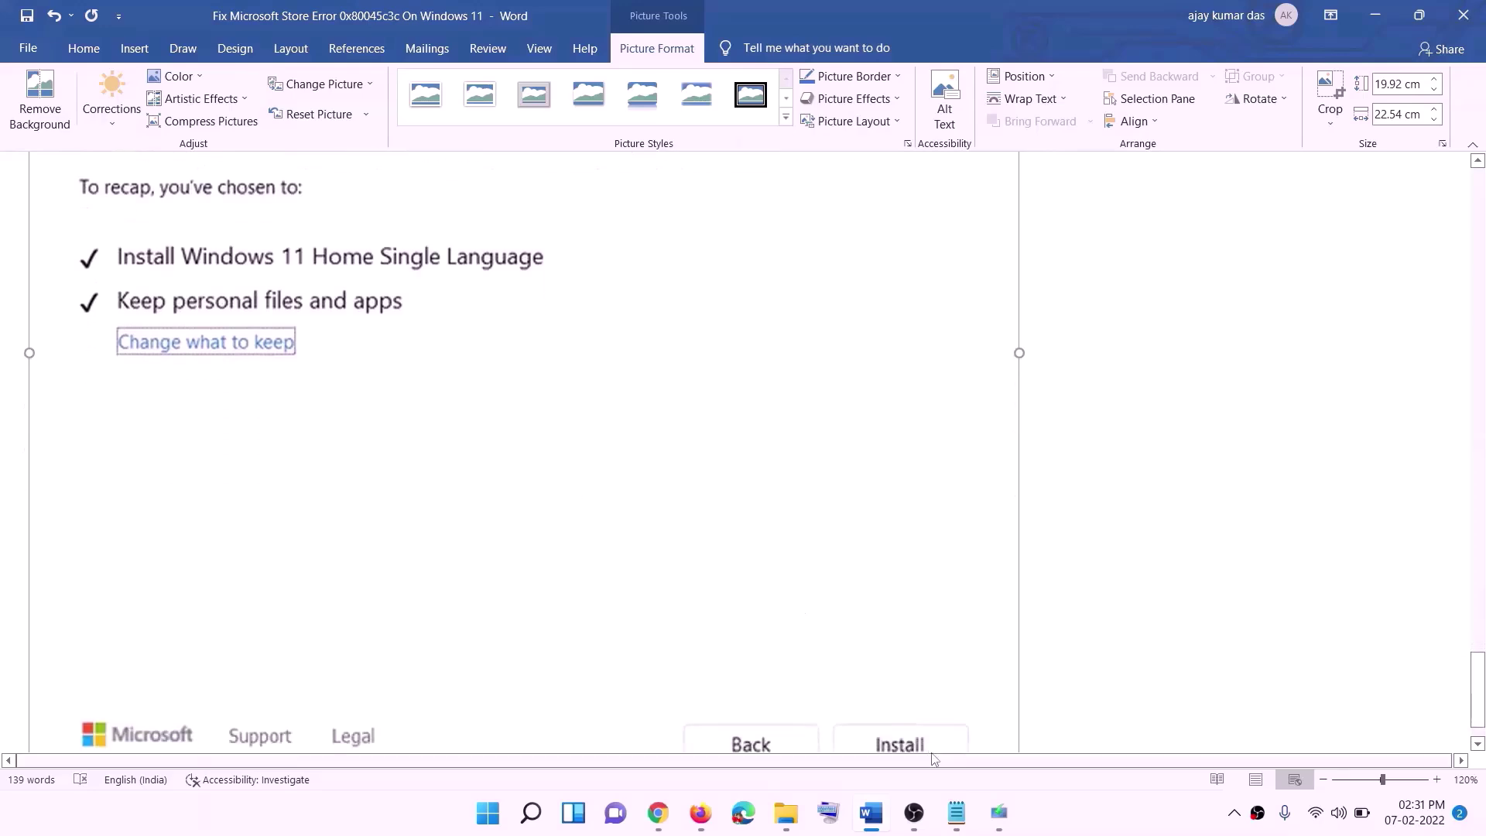
pyautogui.scroll(4, 789, 541)
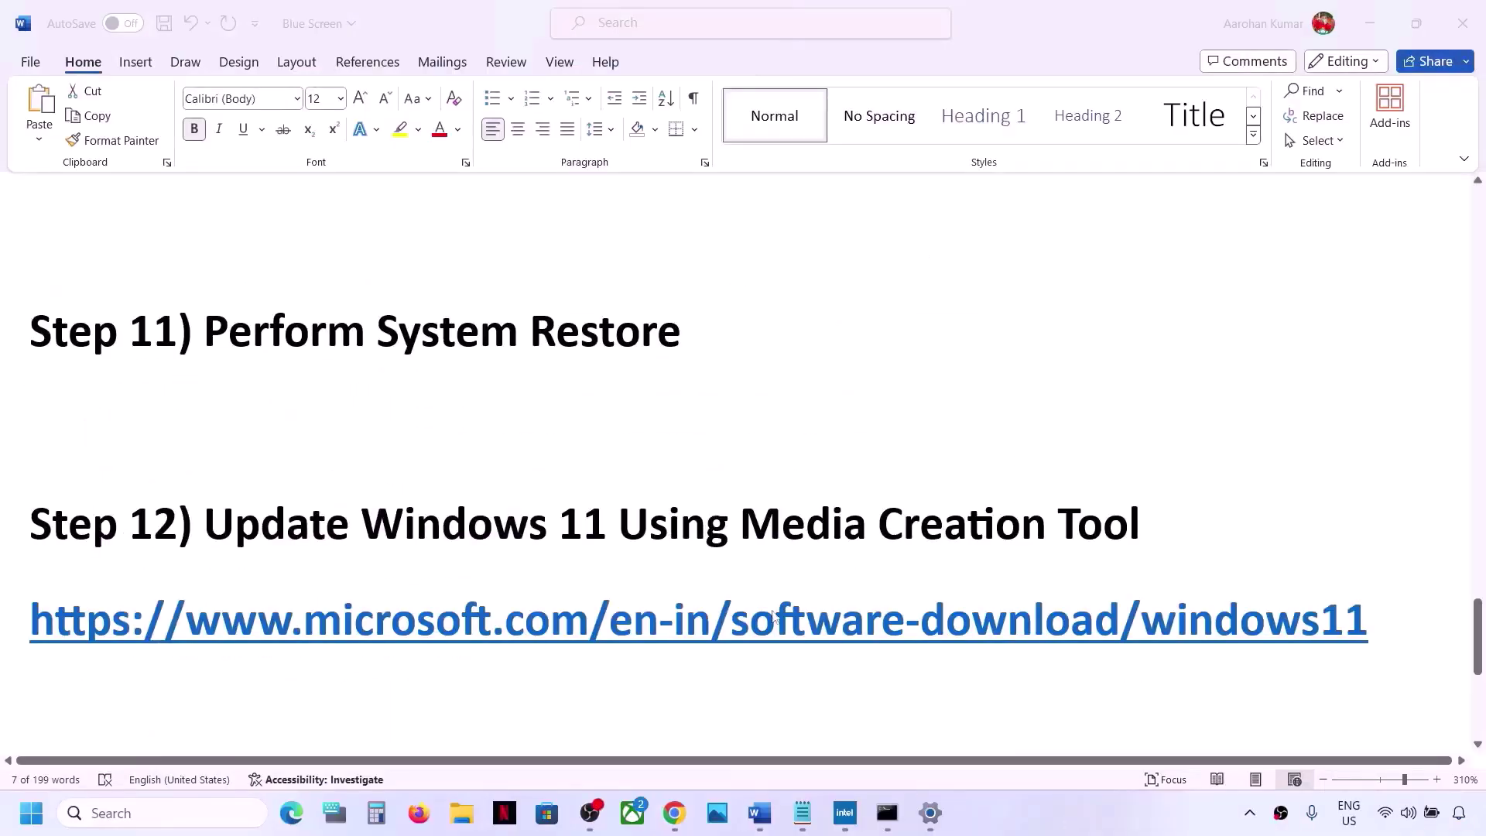
# Highlight "Clean Installation of Windows 11 Using USB Flash Drive" in the Step 13 heading, and the red data-loss note below it.
pyautogui.scroll(-5, 773, 616)
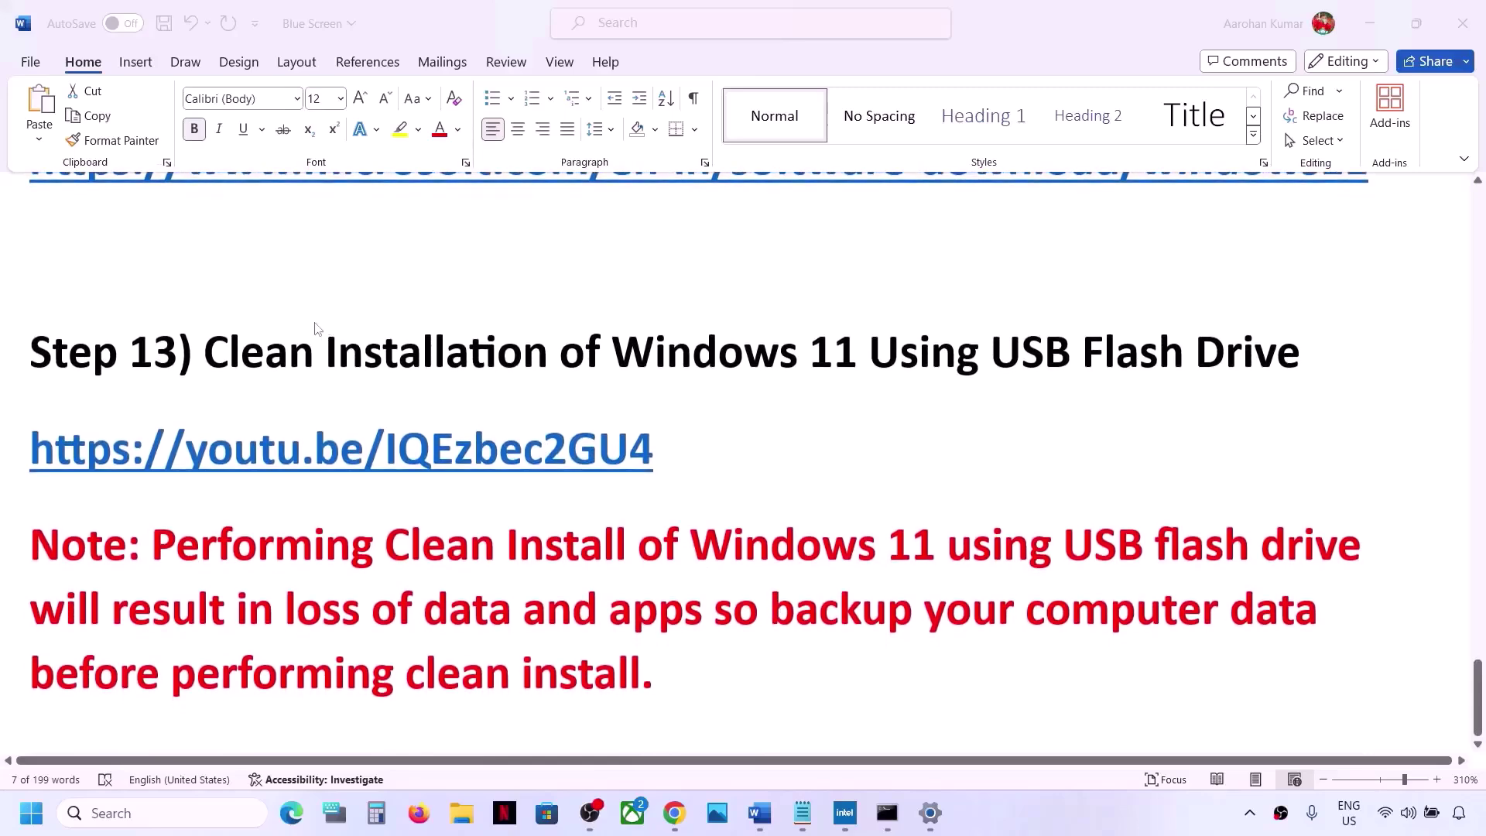
pyautogui.click(203, 360)
pyautogui.moveTo(211, 358); pyautogui.dragTo(1310, 356)
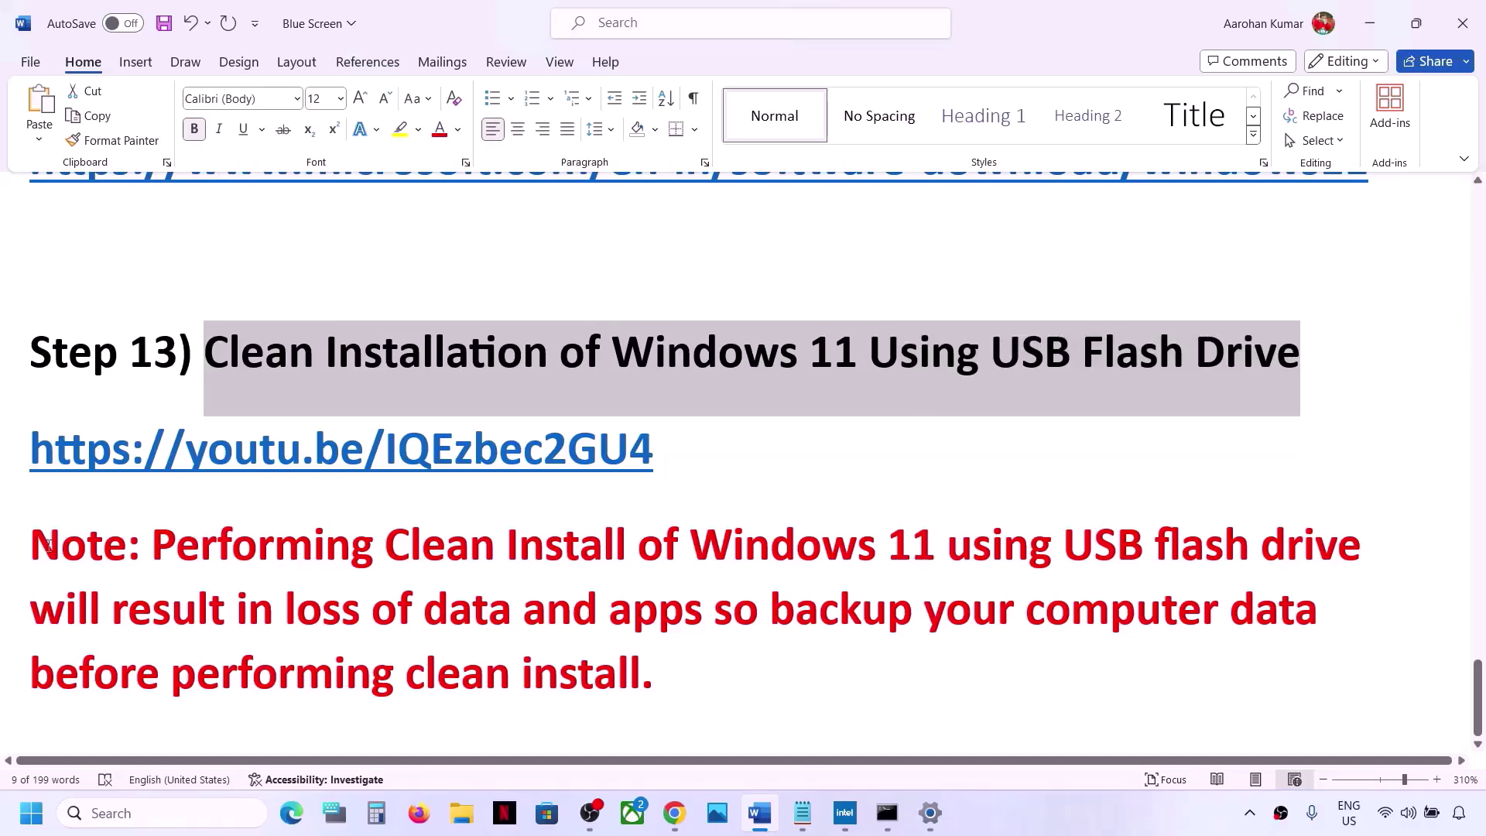
pyautogui.moveTo(153, 546); pyautogui.dragTo(656, 668)
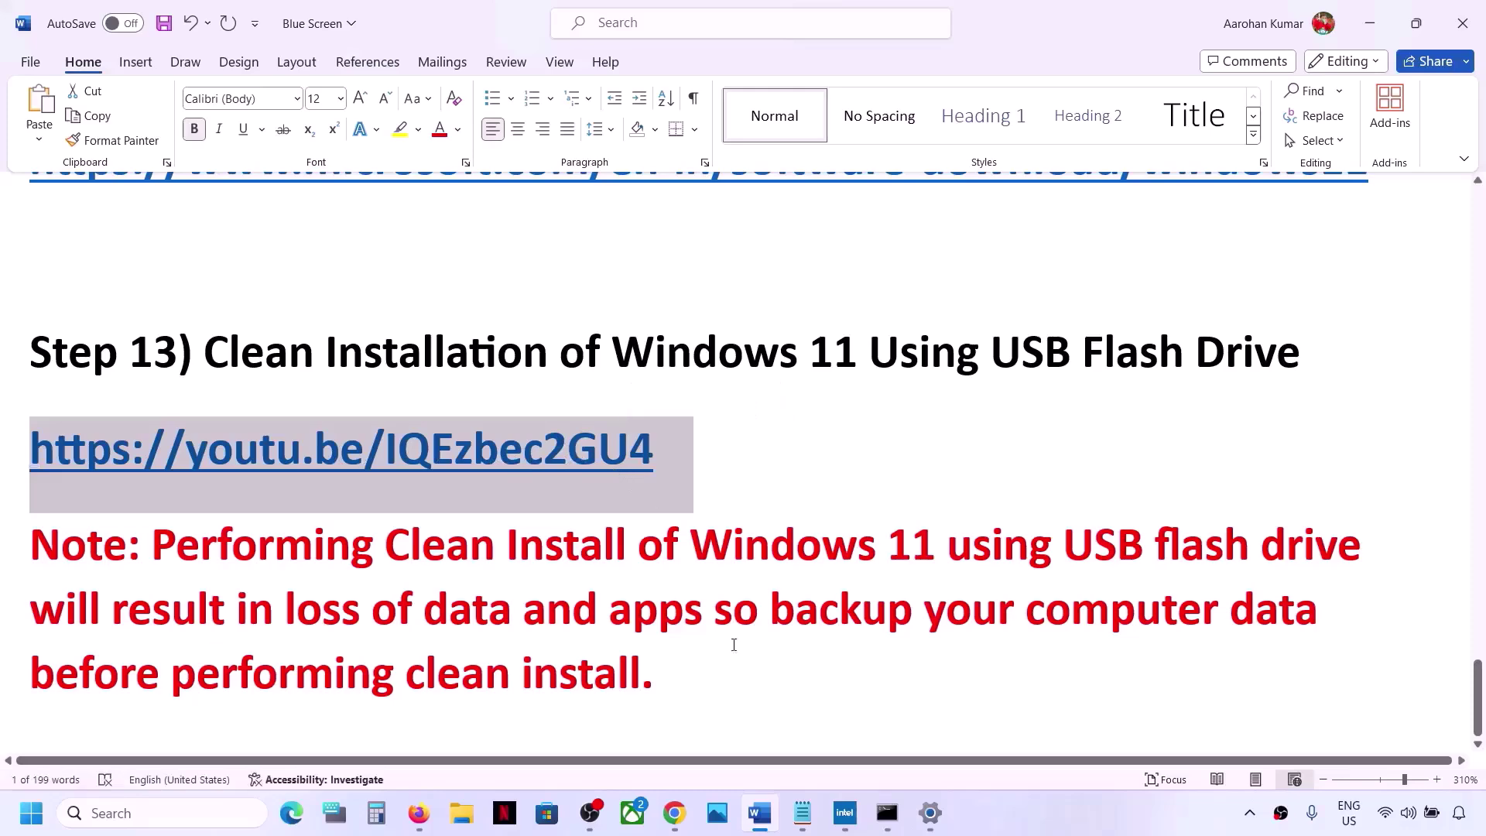
# Switch to Chrome to view the YouTube result on installing Windows 11 using a USB flash drive, and return to the Word document.
pyautogui.click(673, 813)
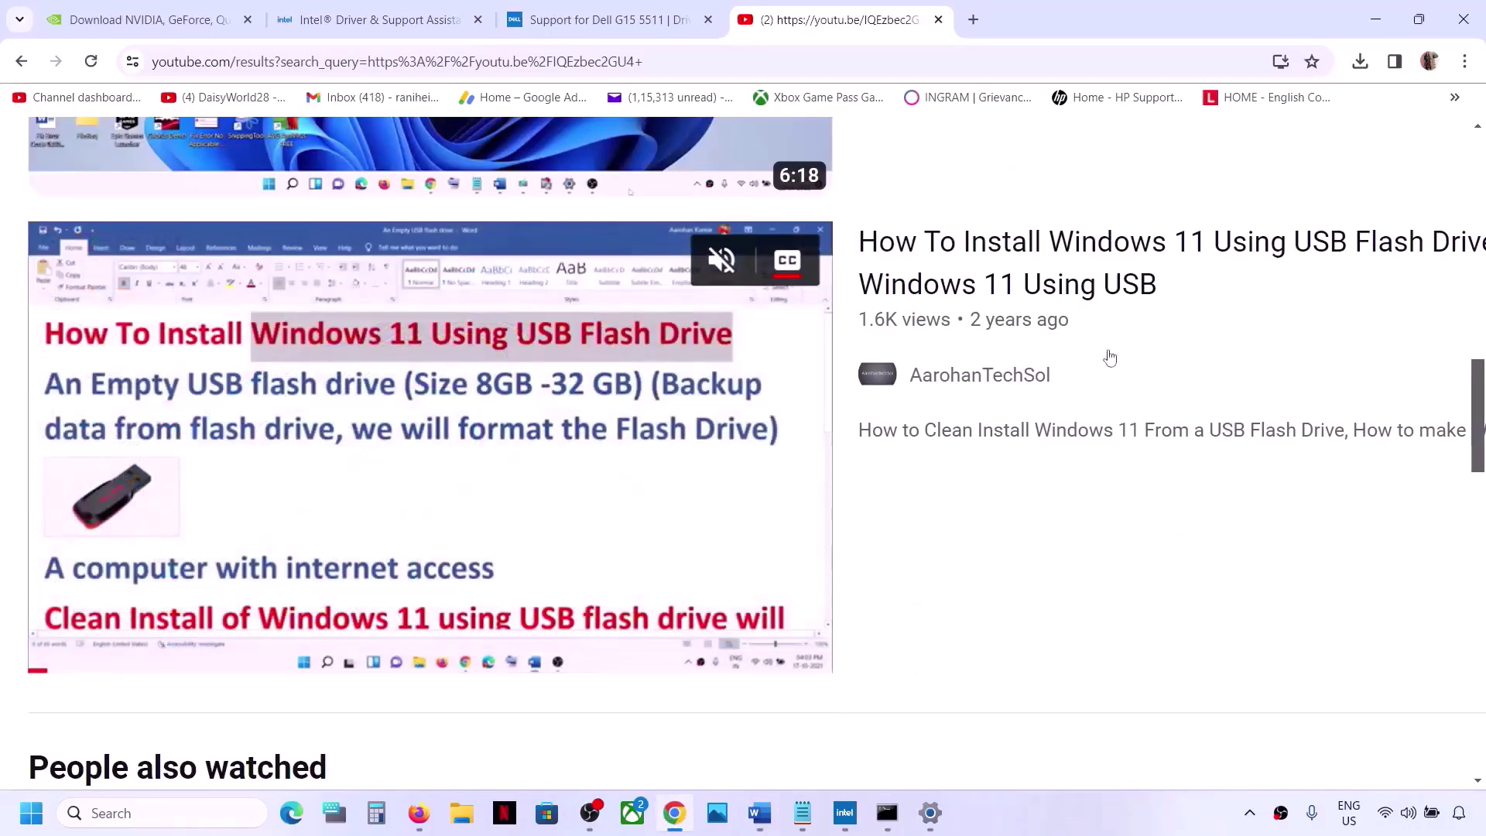
pyautogui.moveTo(1145, 257)
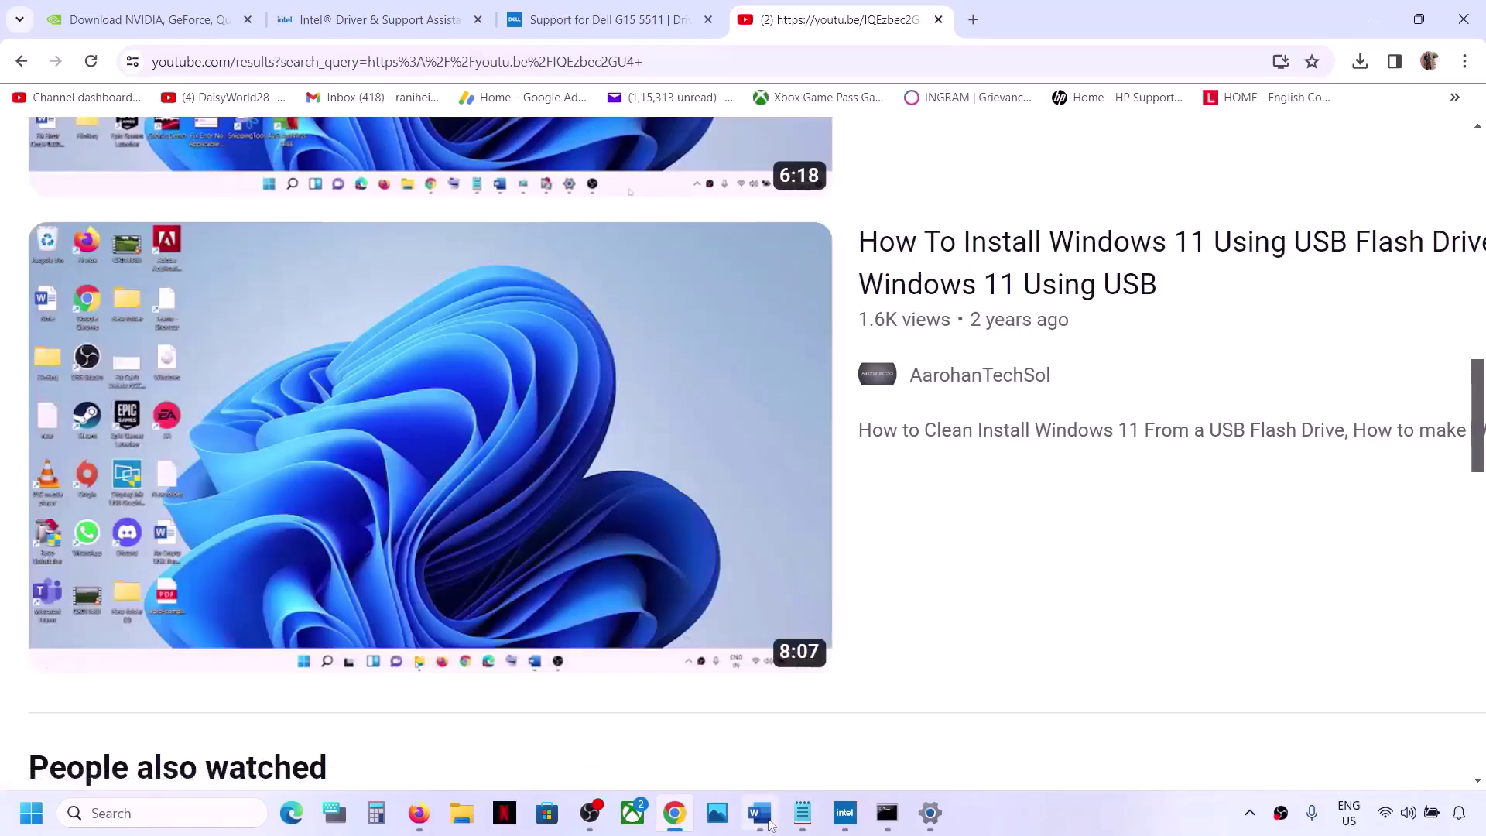
pyautogui.moveTo(847, 812)
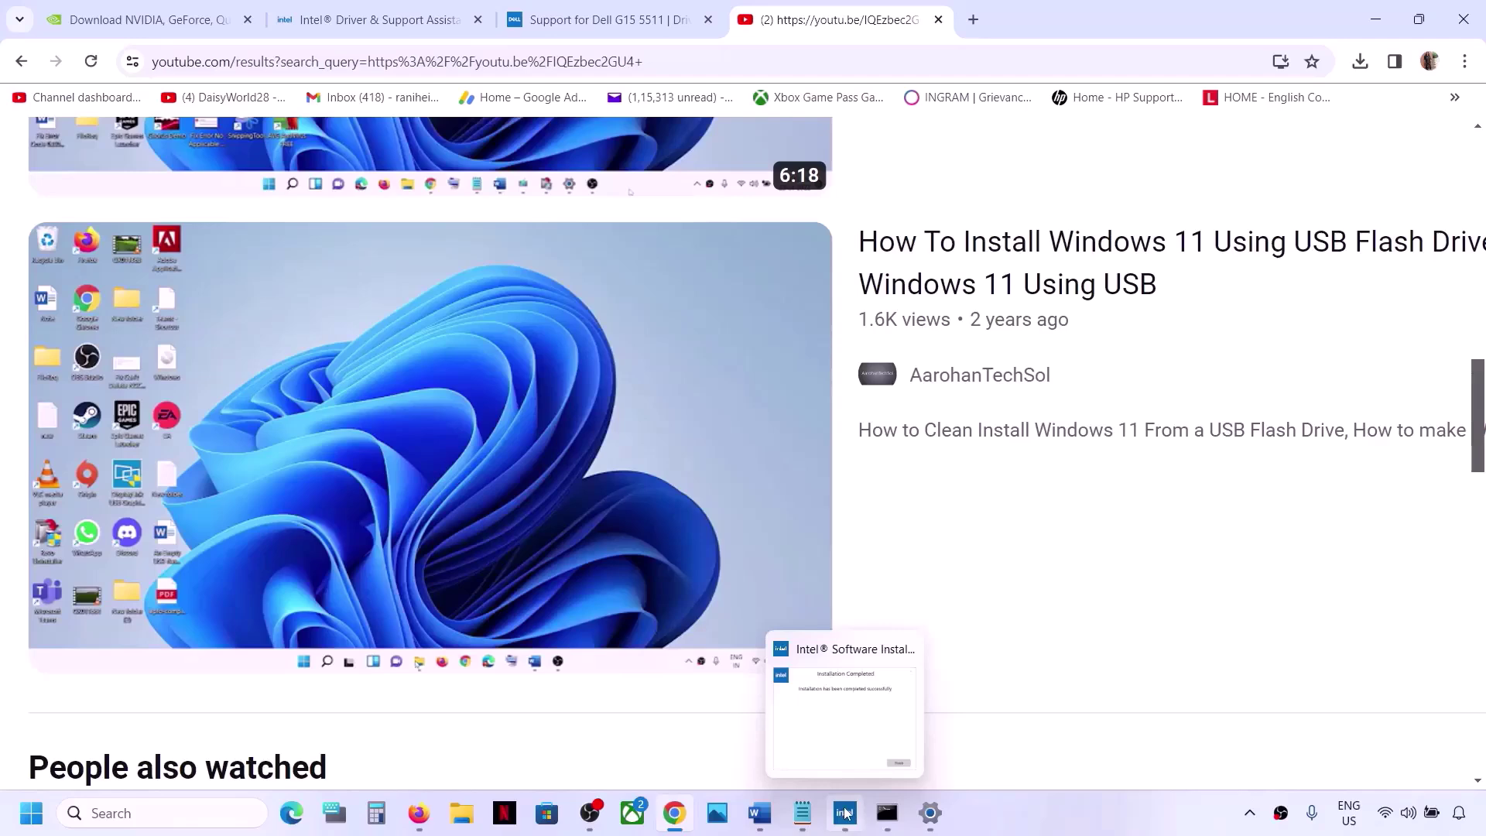
pyautogui.click(762, 817)
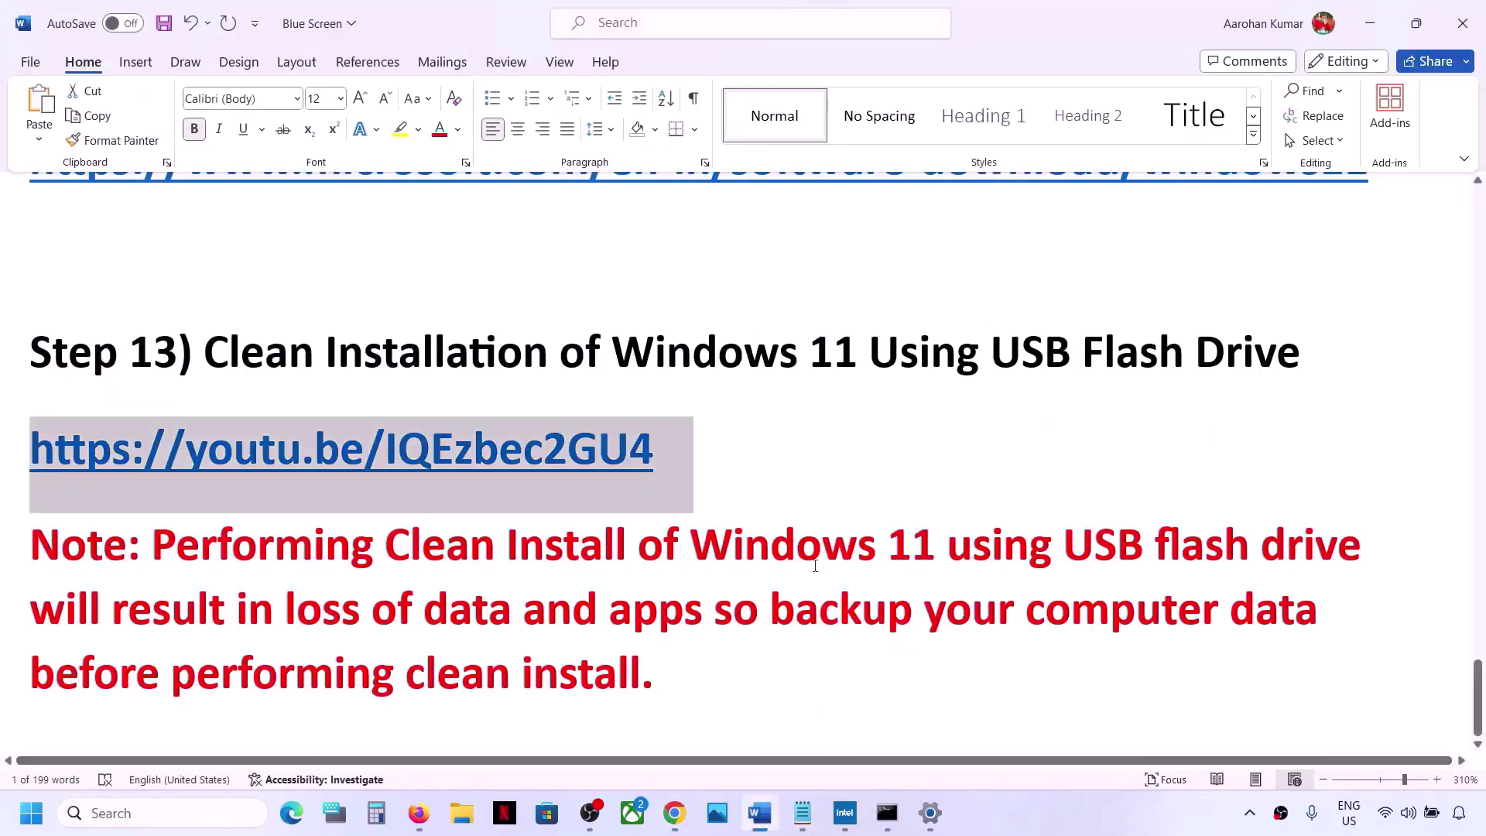